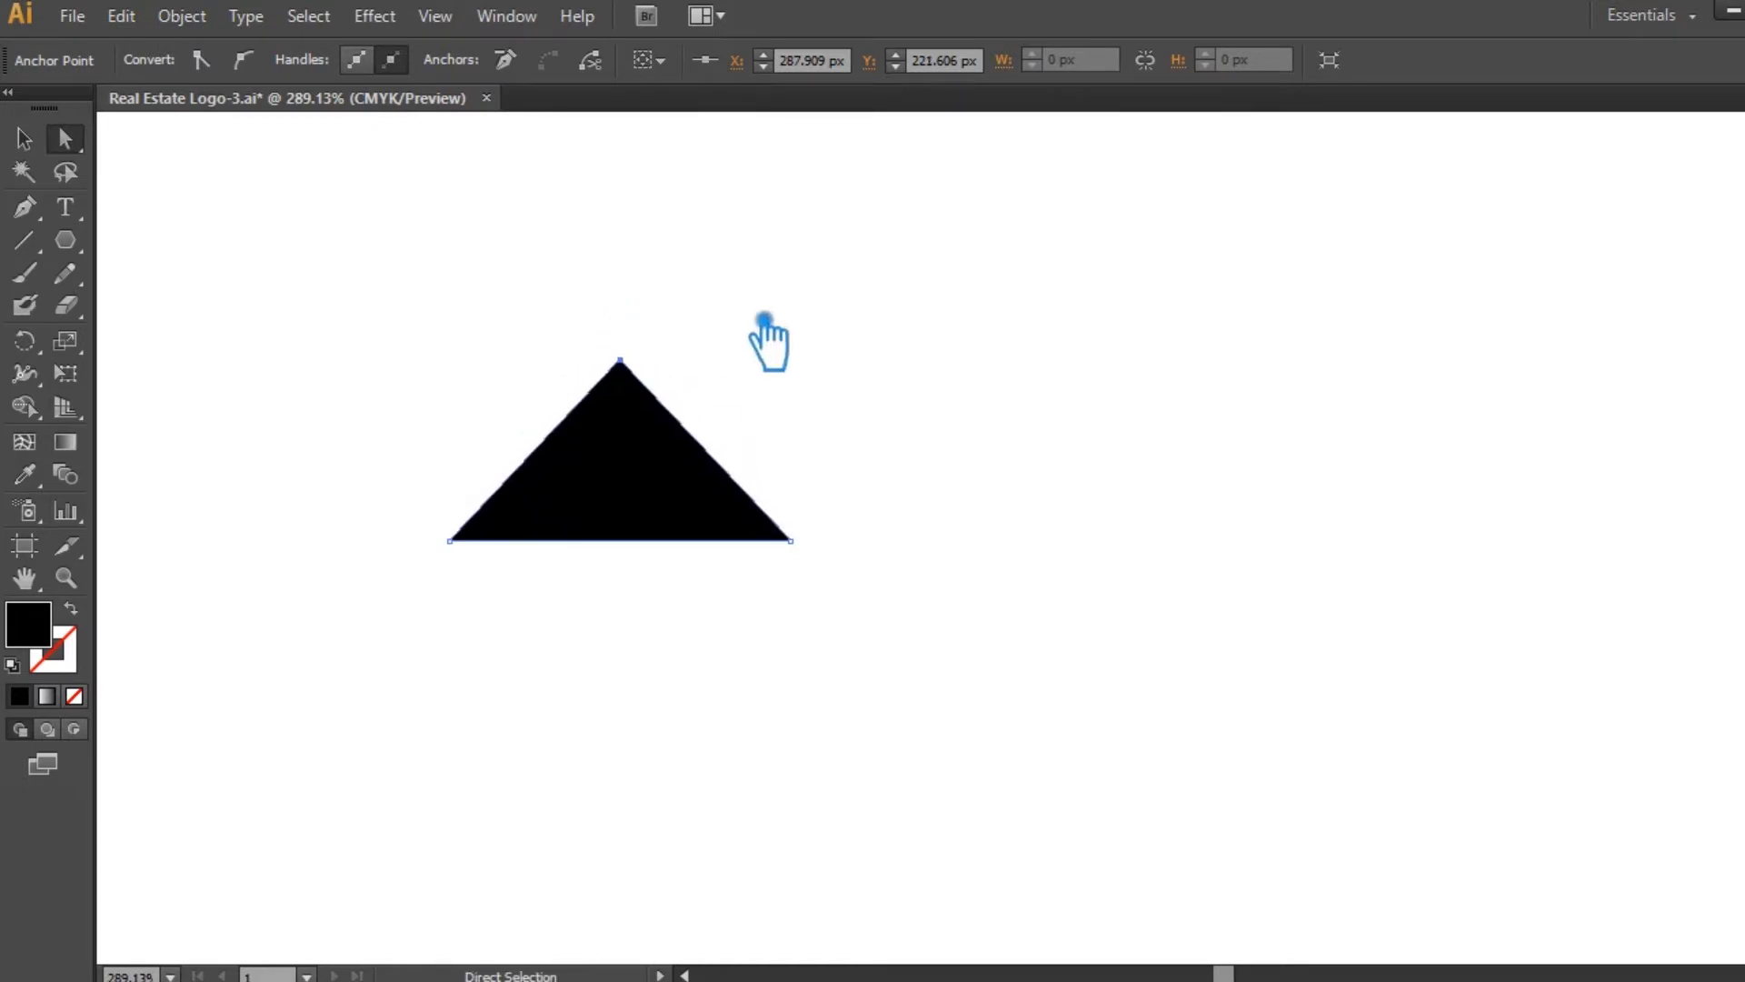
# - Create a smaller, proportionally scaled copy of the black triangle and place it inside the original, leaving an even border around it
pyautogui.click(25, 137)
pyautogui.click(1022, 393)
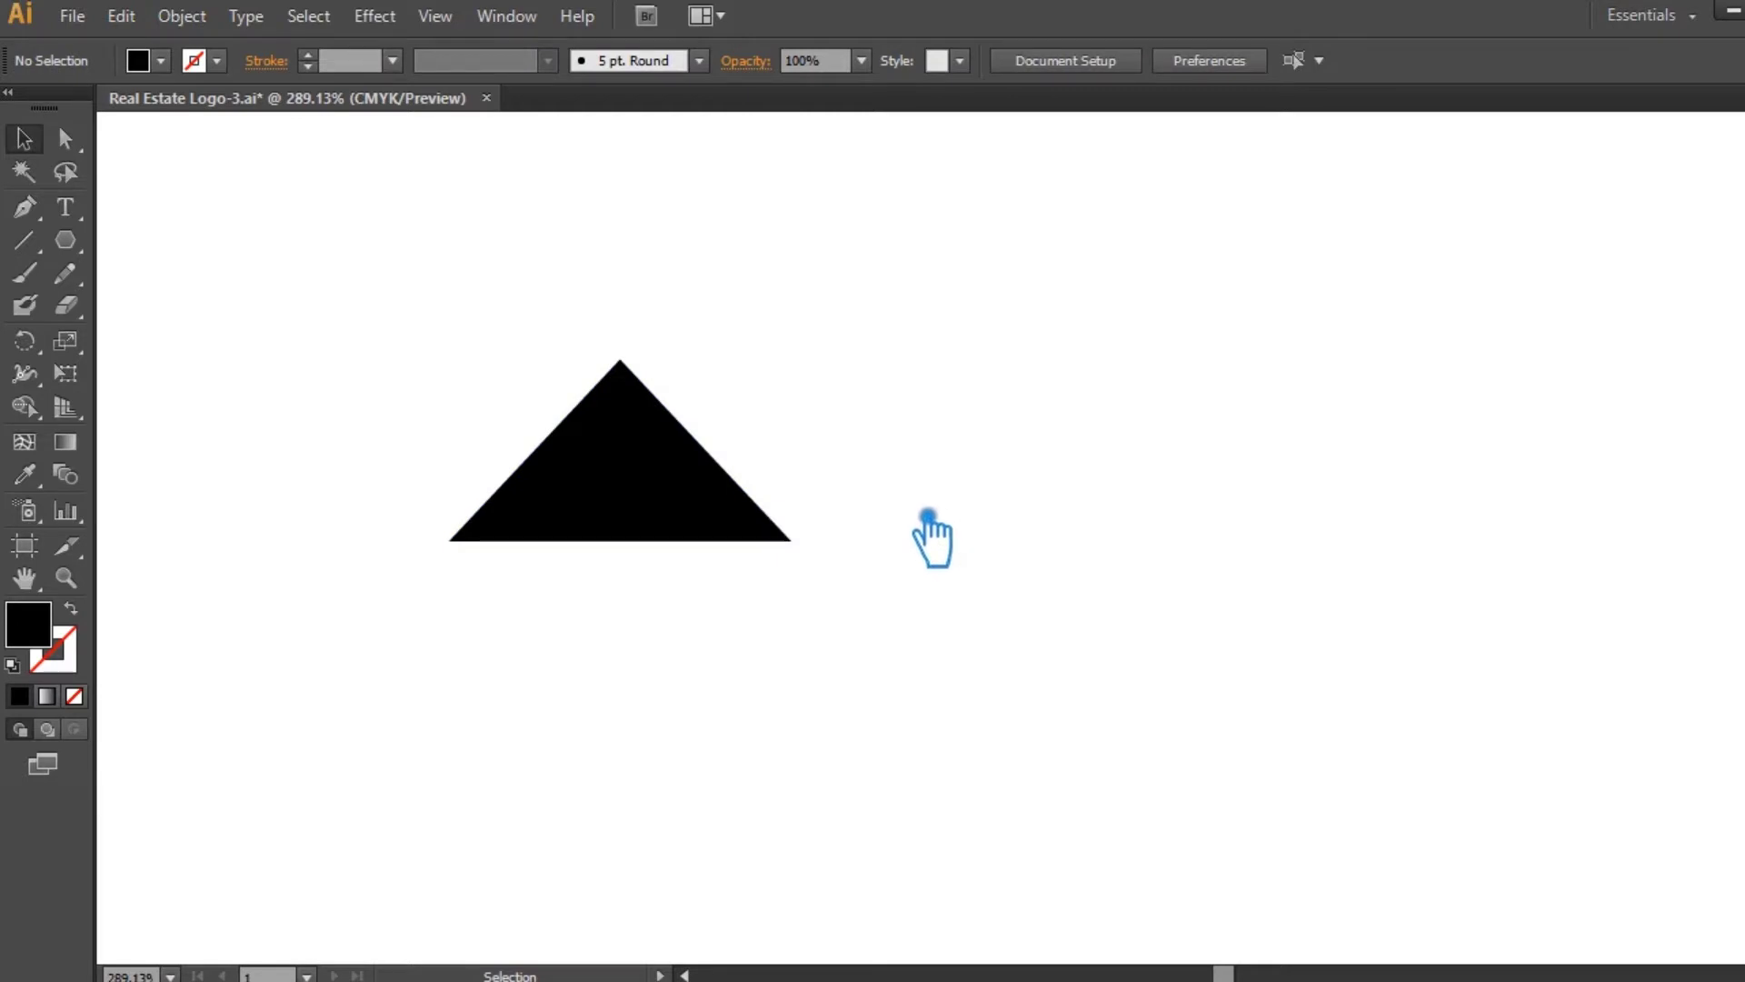
pyautogui.click(759, 527)
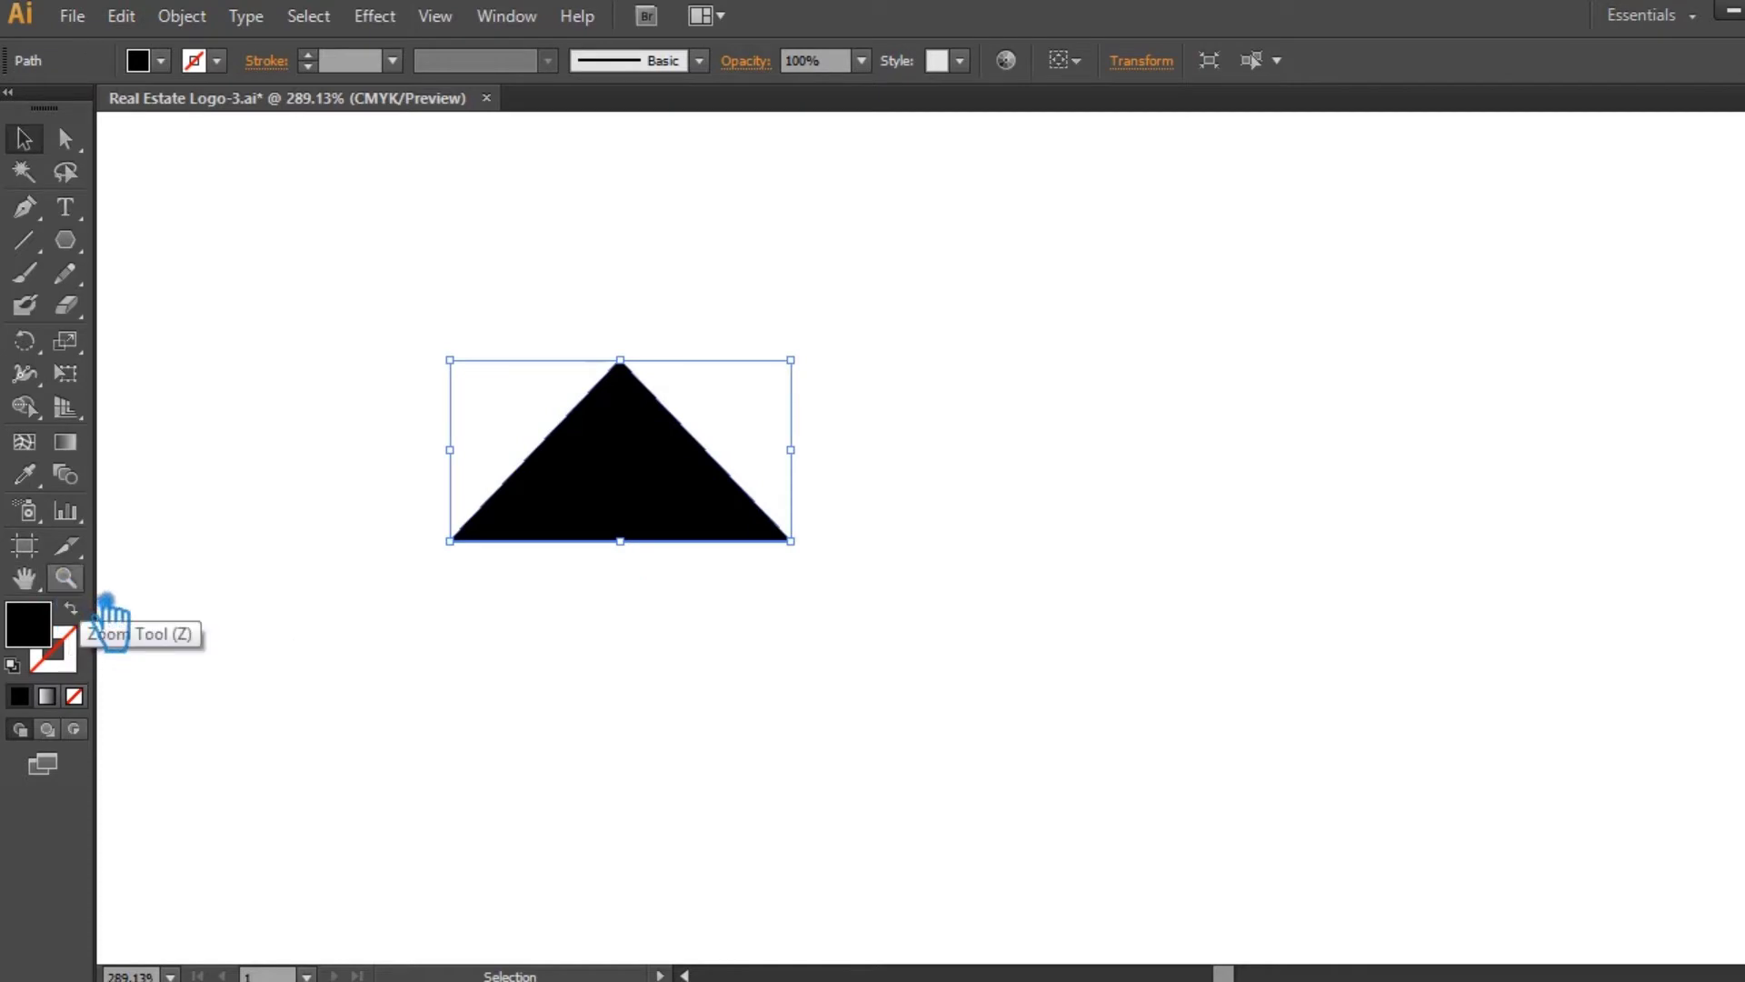
pyautogui.moveTo(791, 360)
pyautogui.mouseDown()
pyautogui.moveTo(768, 371)
pyautogui.moveTo(779, 389)
pyautogui.mouseUp()
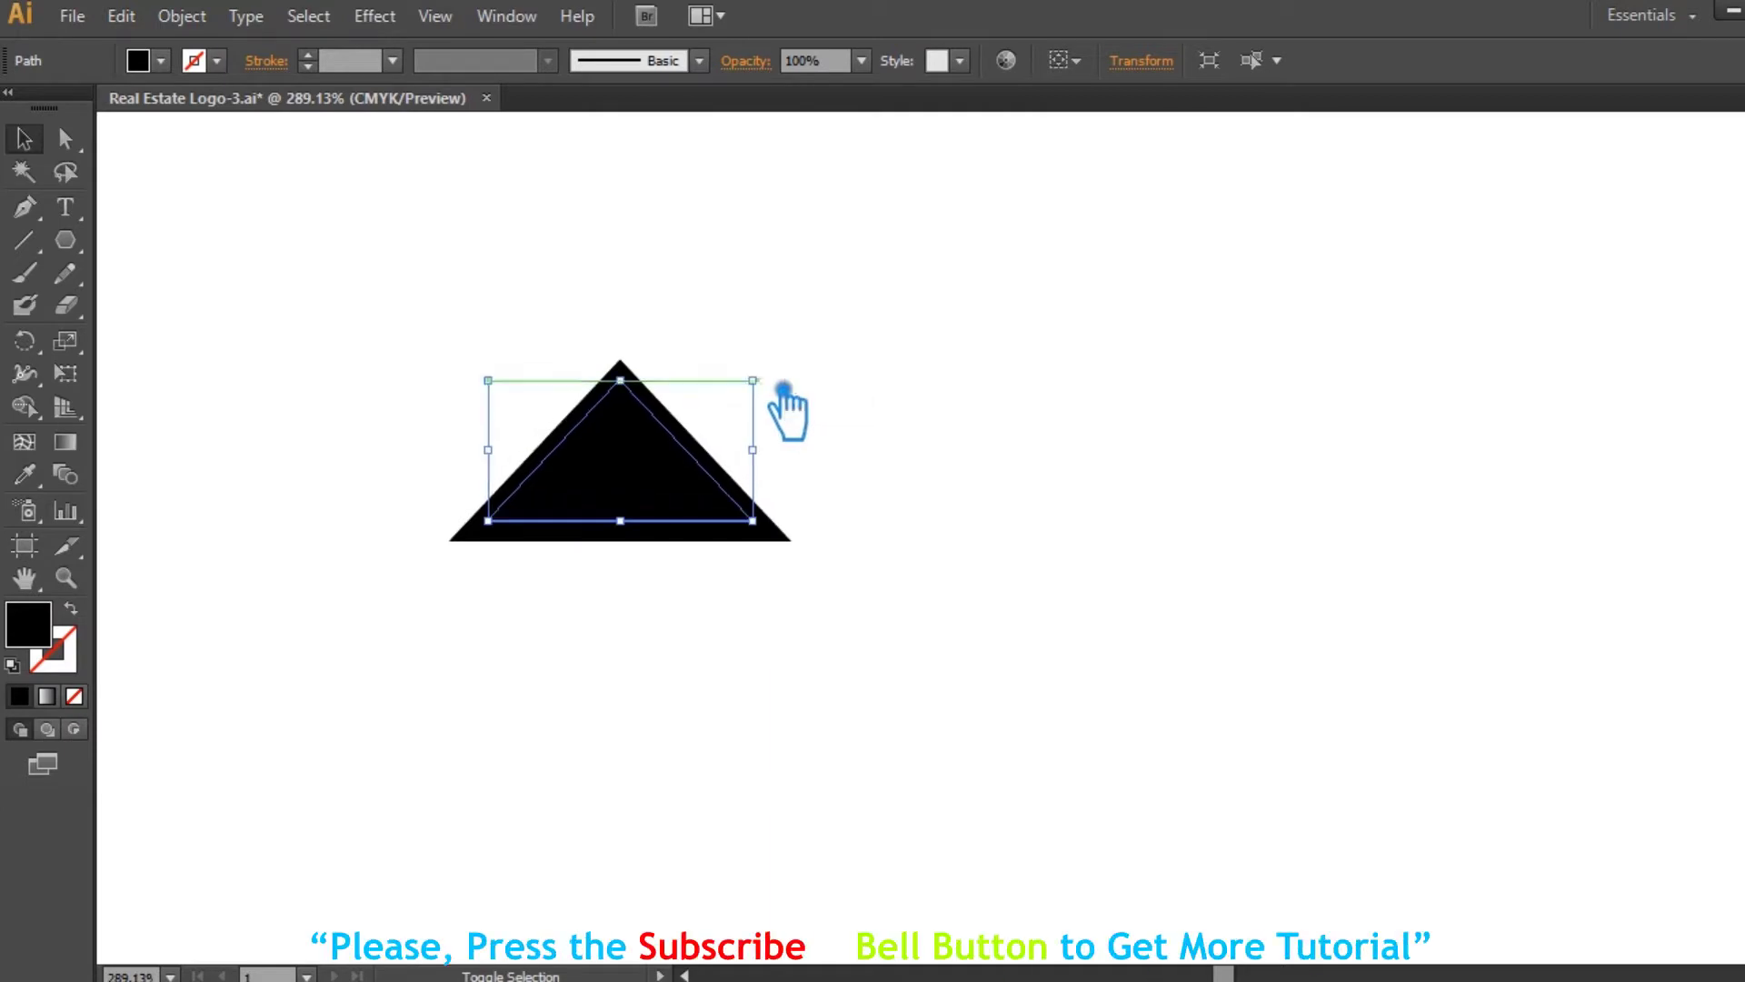
pyautogui.click(916, 400)
# - Subtract the smaller inner triangle from the larger one with Minus Front so only a roof outline is left
pyautogui.click(557, 467)
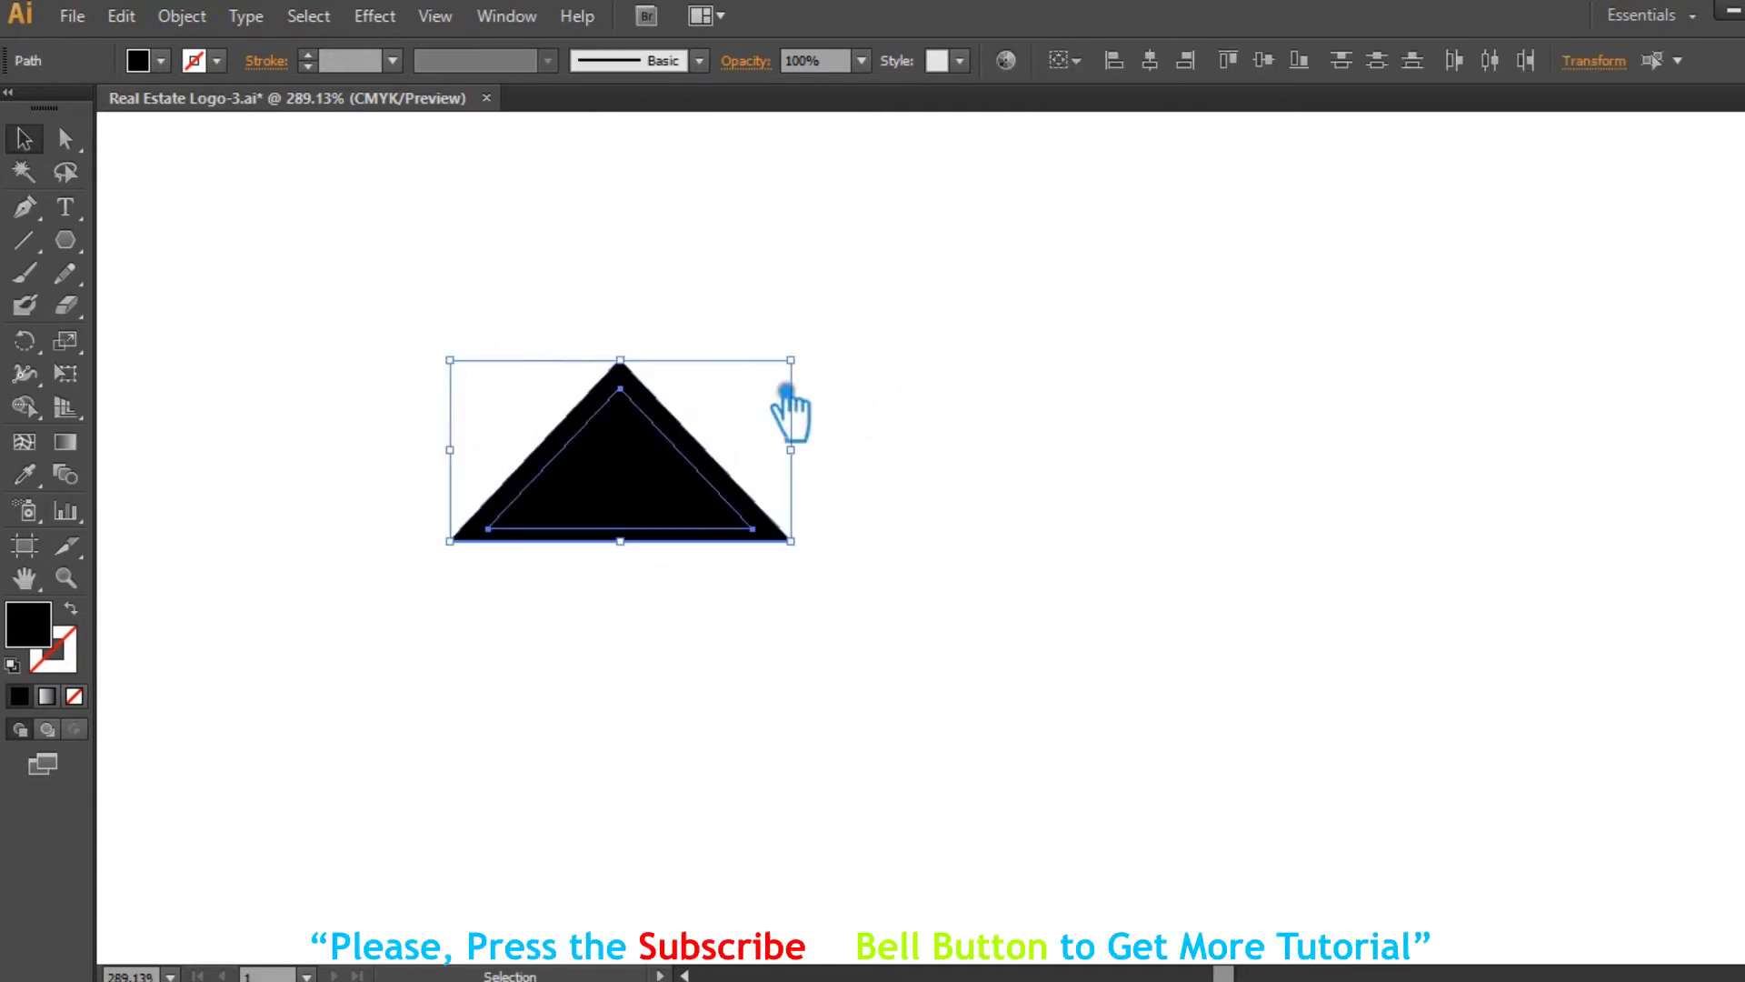
pyautogui.hotkey('ctrl', 'shift', 'F9')
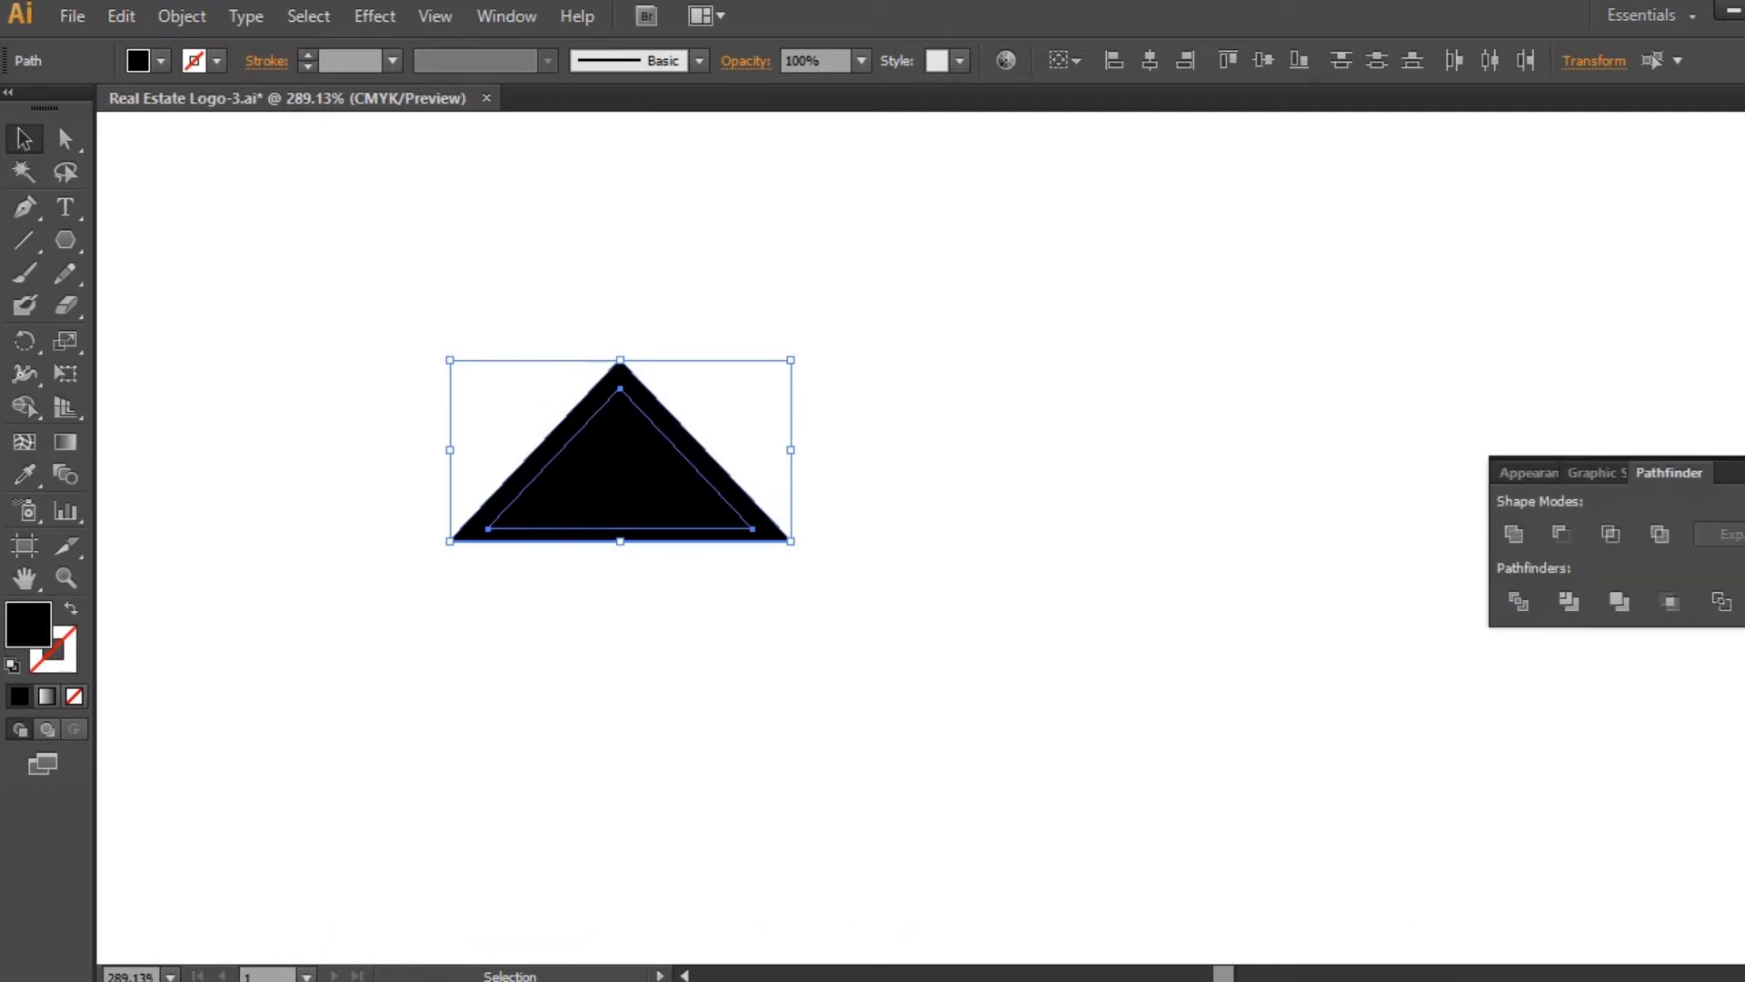
pyautogui.click(1581, 543)
pyautogui.click(1414, 487)
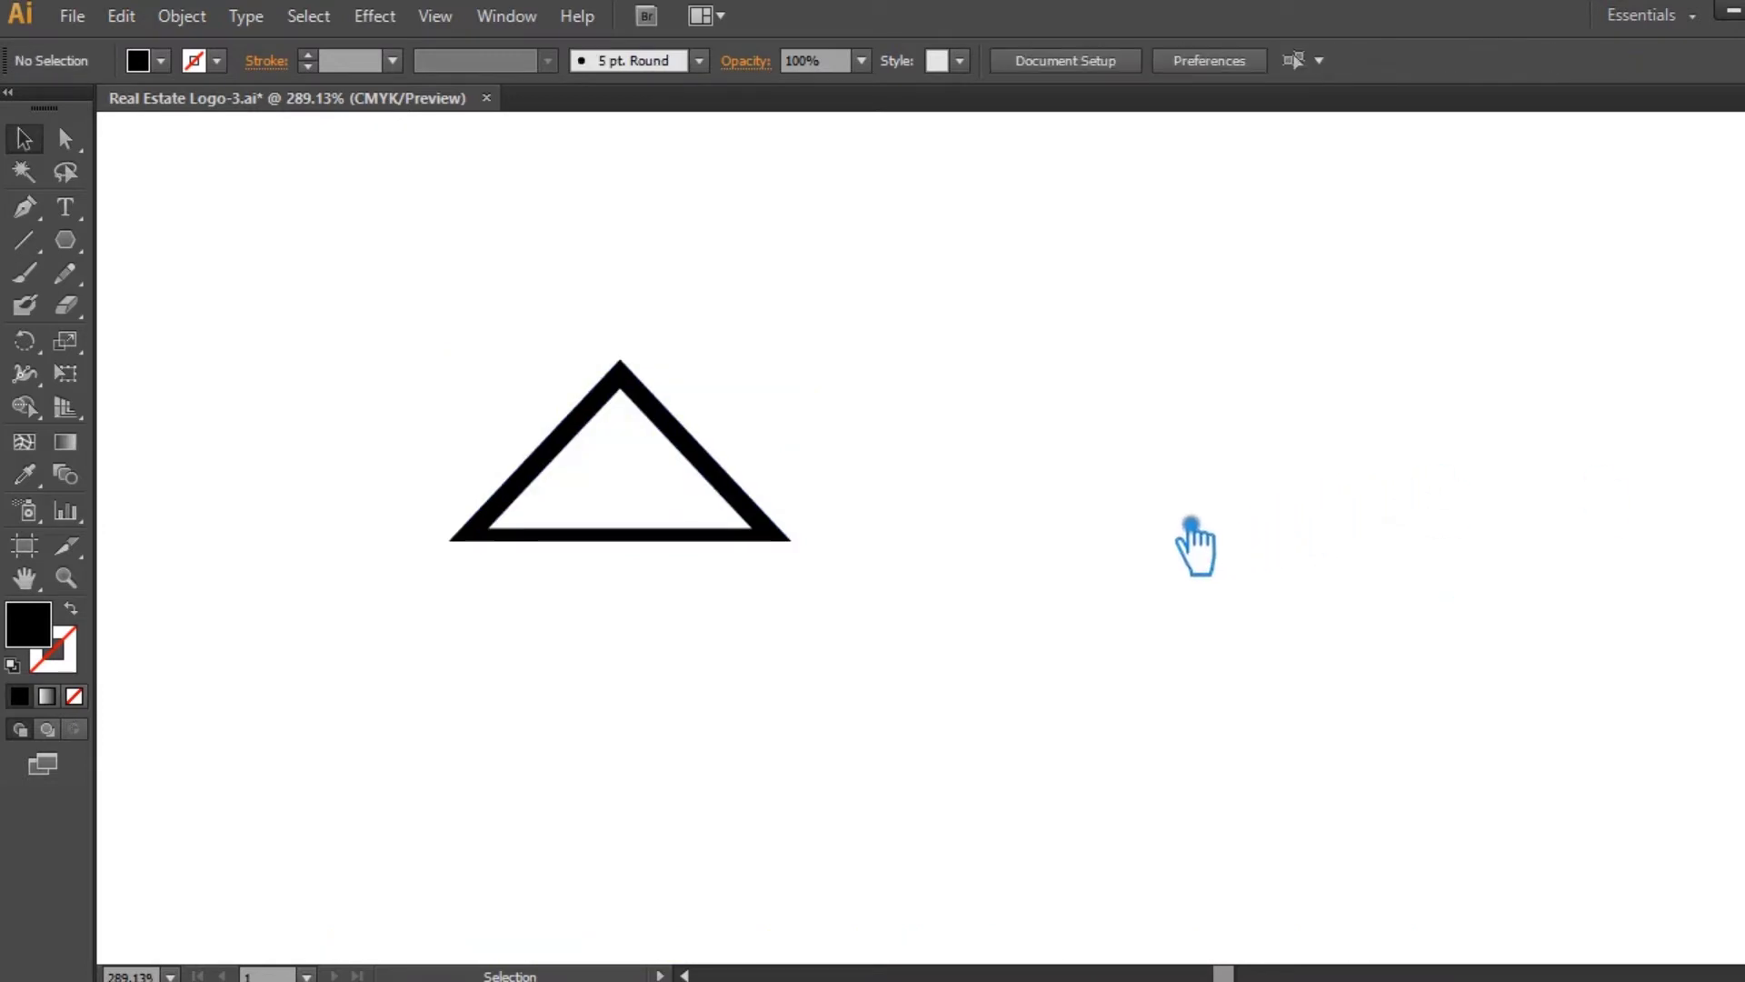
# - Draw a black rounded square, then shrink it to window-pane size and place it inside the triangle outline
pyautogui.moveTo(65, 239); pyautogui.dragTo(191, 271)
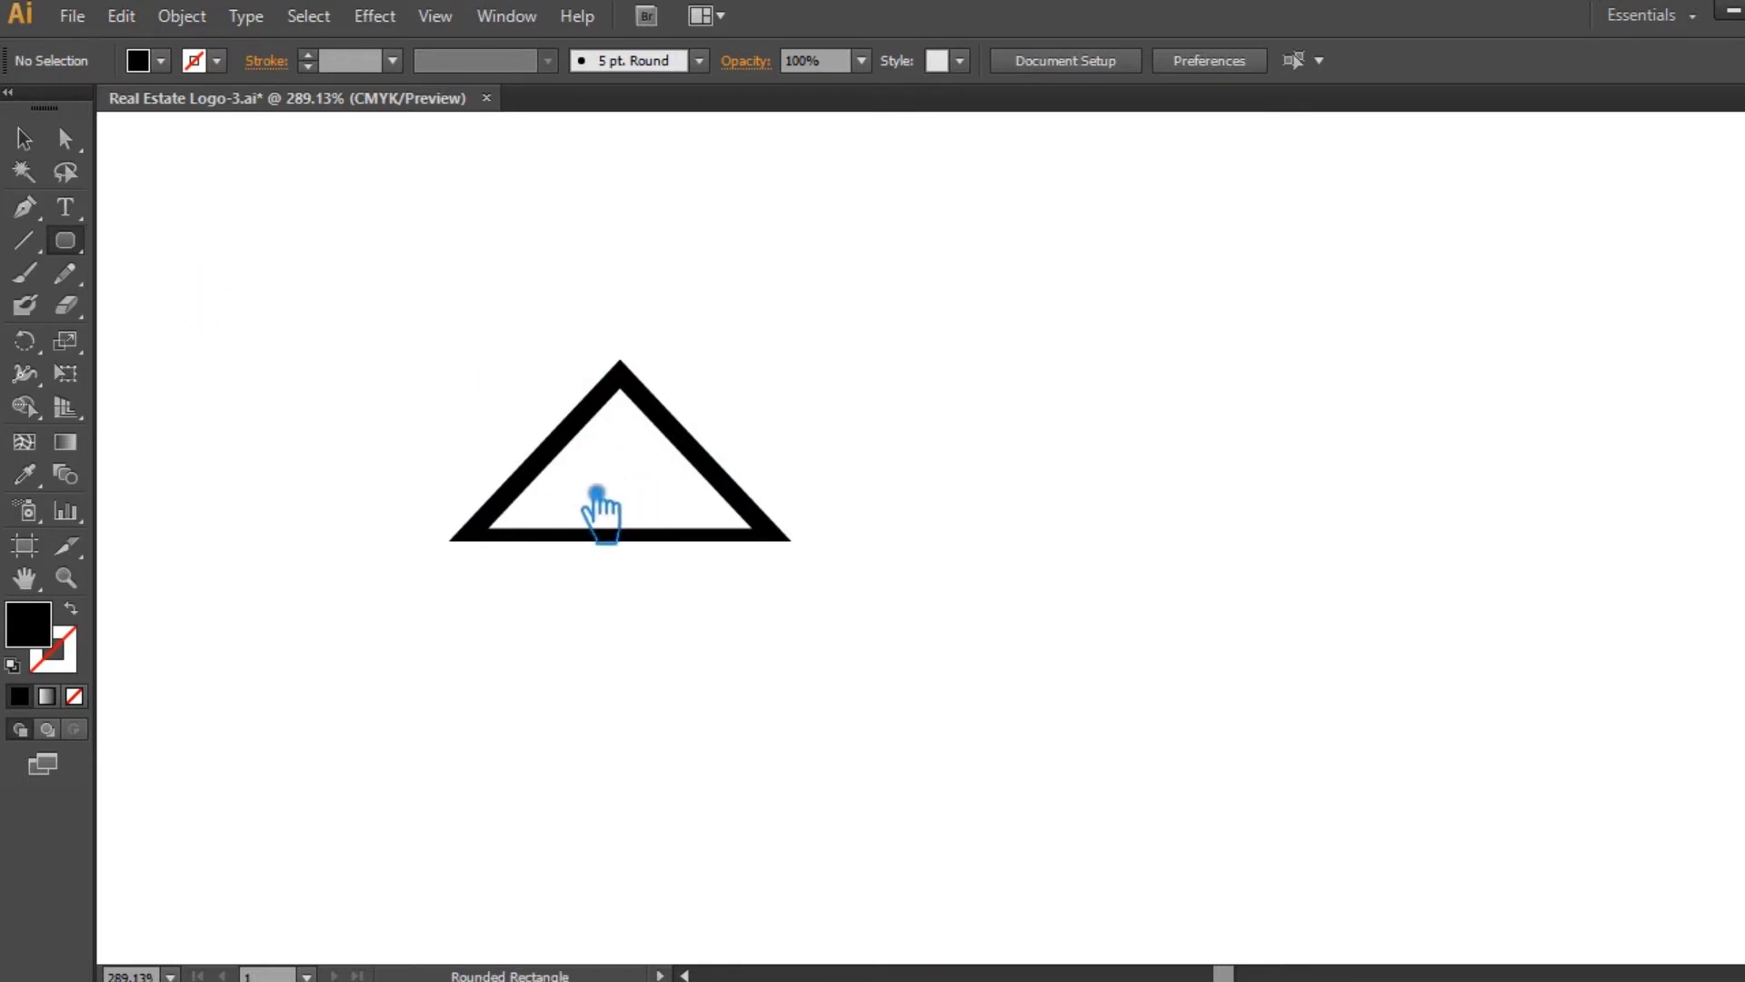
pyautogui.moveTo(910, 428); pyautogui.dragTo(1309, 874)
pyautogui.click(24, 138)
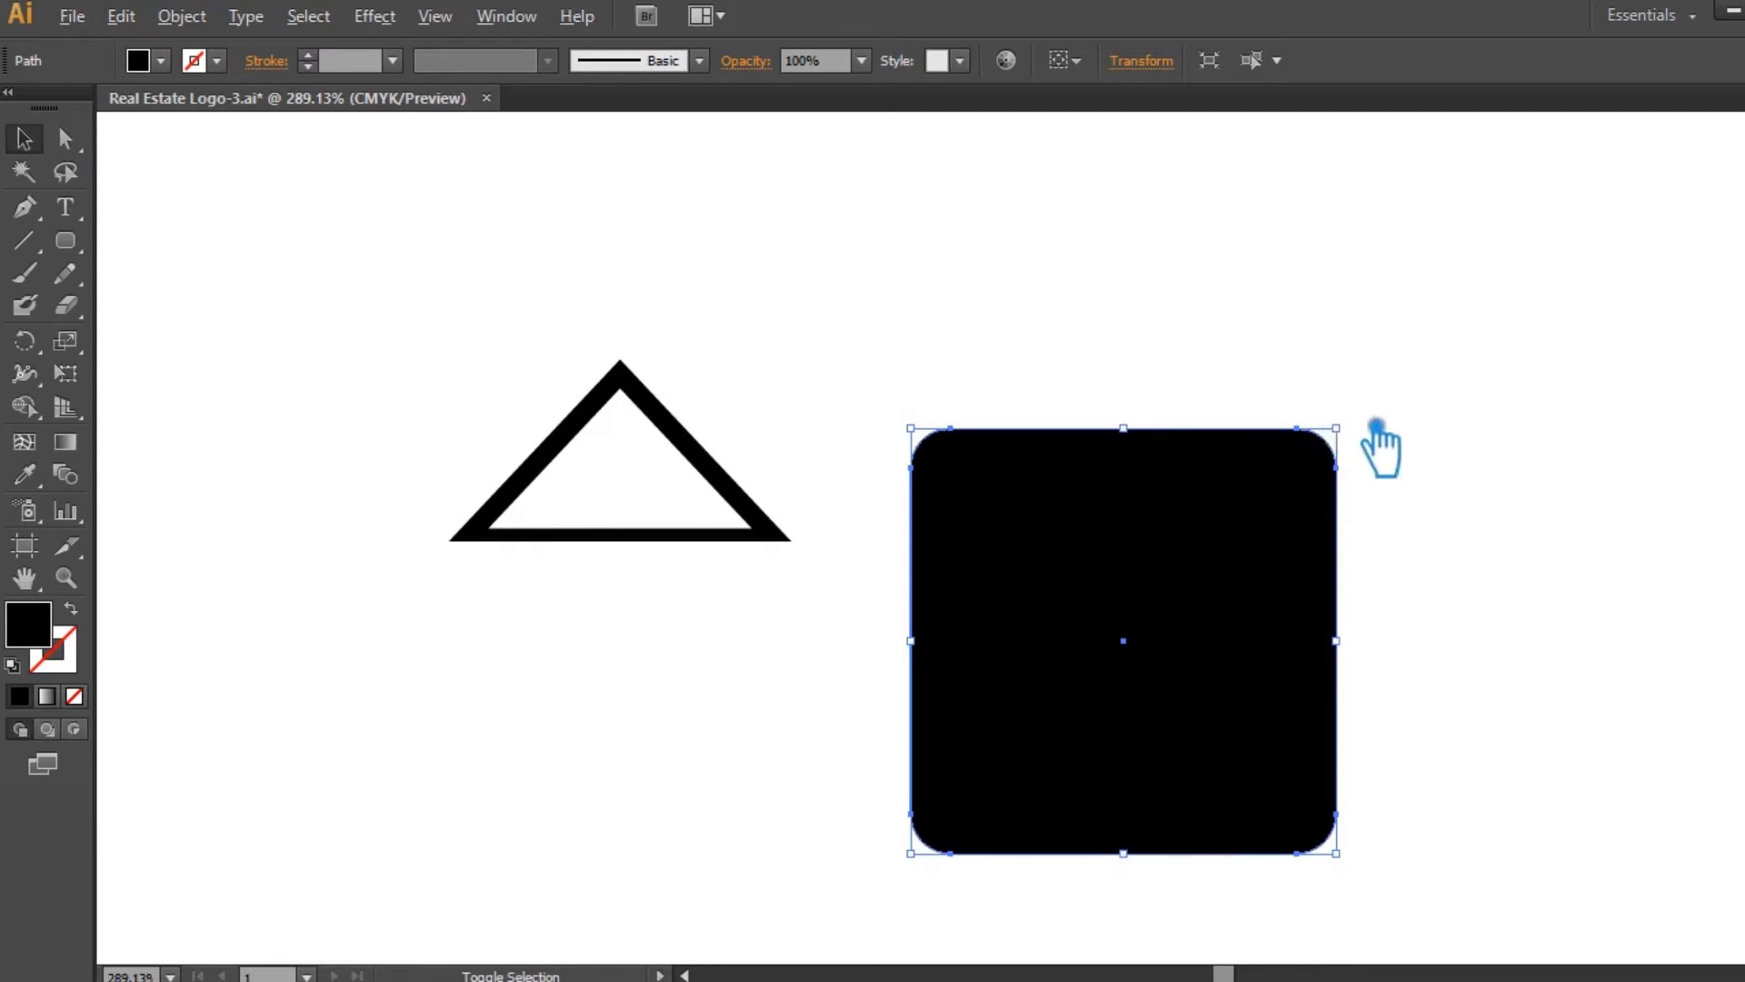
pyautogui.moveTo(1335, 429); pyautogui.dragTo(596, 496)
pyautogui.click(1227, 611)
pyautogui.click(964, 426)
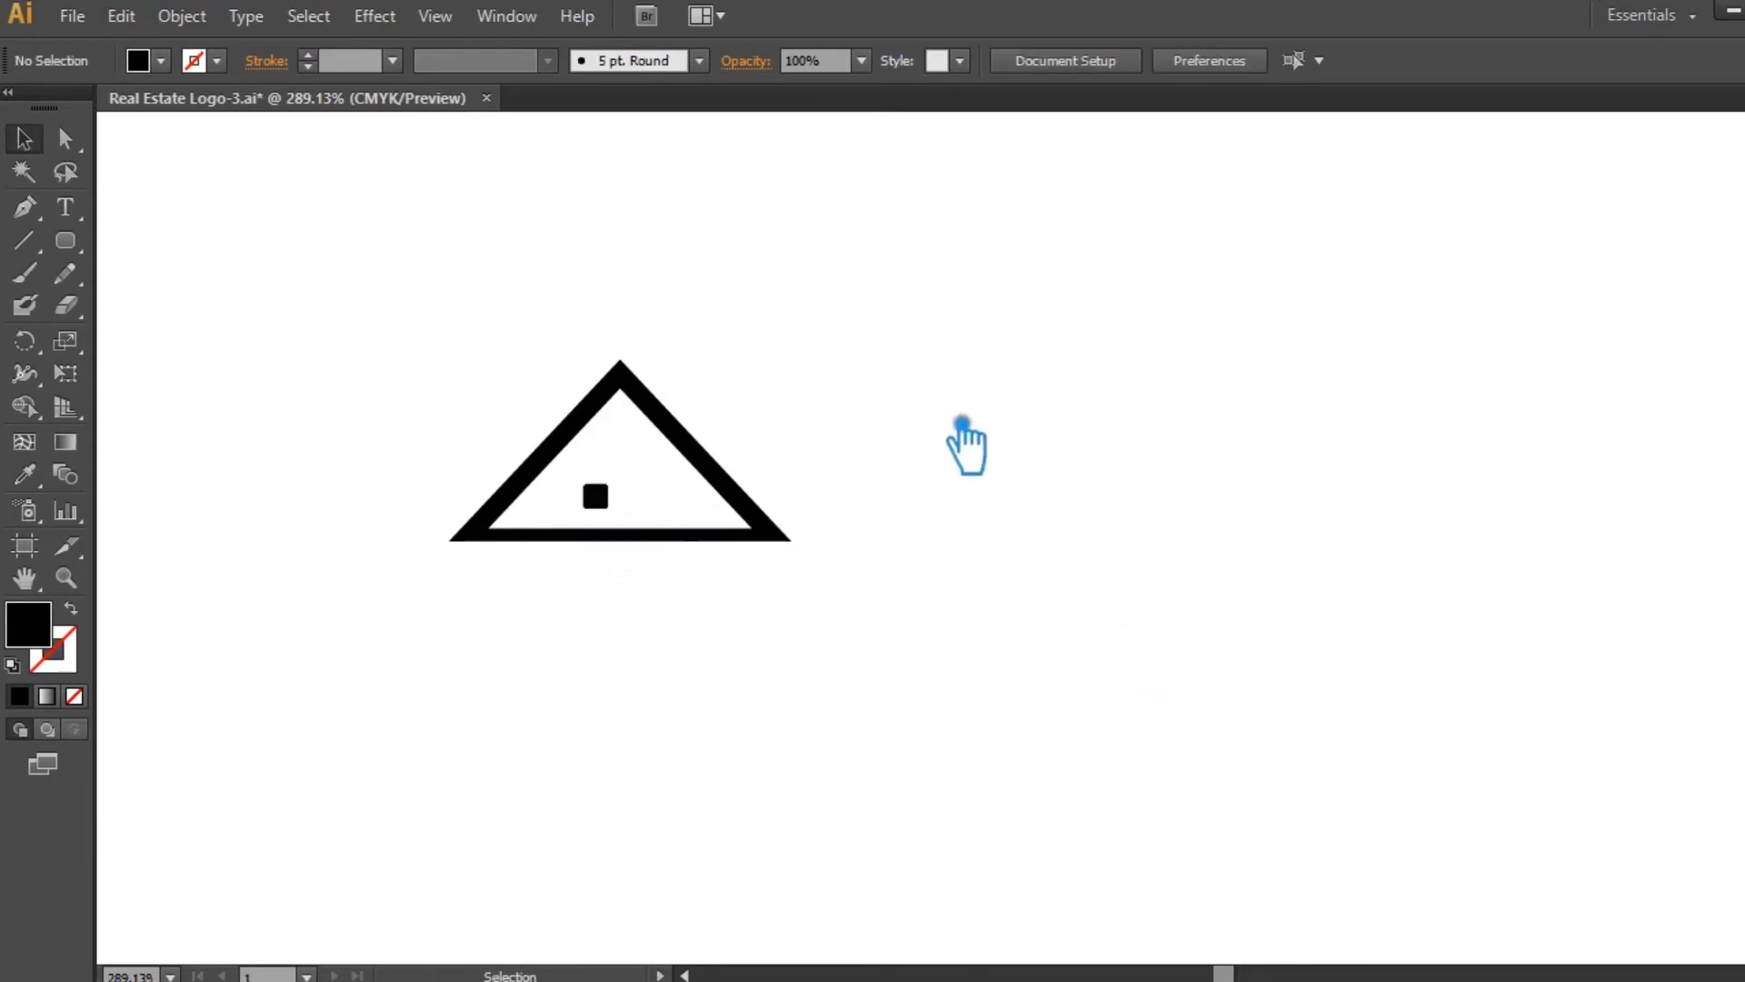
# - Duplicate the small rounded square into a two-by-two grid of window panes inside the triangle
pyautogui.hotkey('ctrl', '=')
pyautogui.moveTo(965, 446); pyautogui.dragTo(1381, 600)
pyautogui.click(764, 620)
pyautogui.moveTo(776, 624); pyautogui.dragTo(725, 537)
pyautogui.click(872, 600)
pyautogui.hotkey('ctrl', 'z')
# - Center the four window panes horizontally within the triangle outline and save the document
pyautogui.moveTo(1094, 802); pyautogui.dragTo(765, 584)
pyautogui.click(1184, 61)
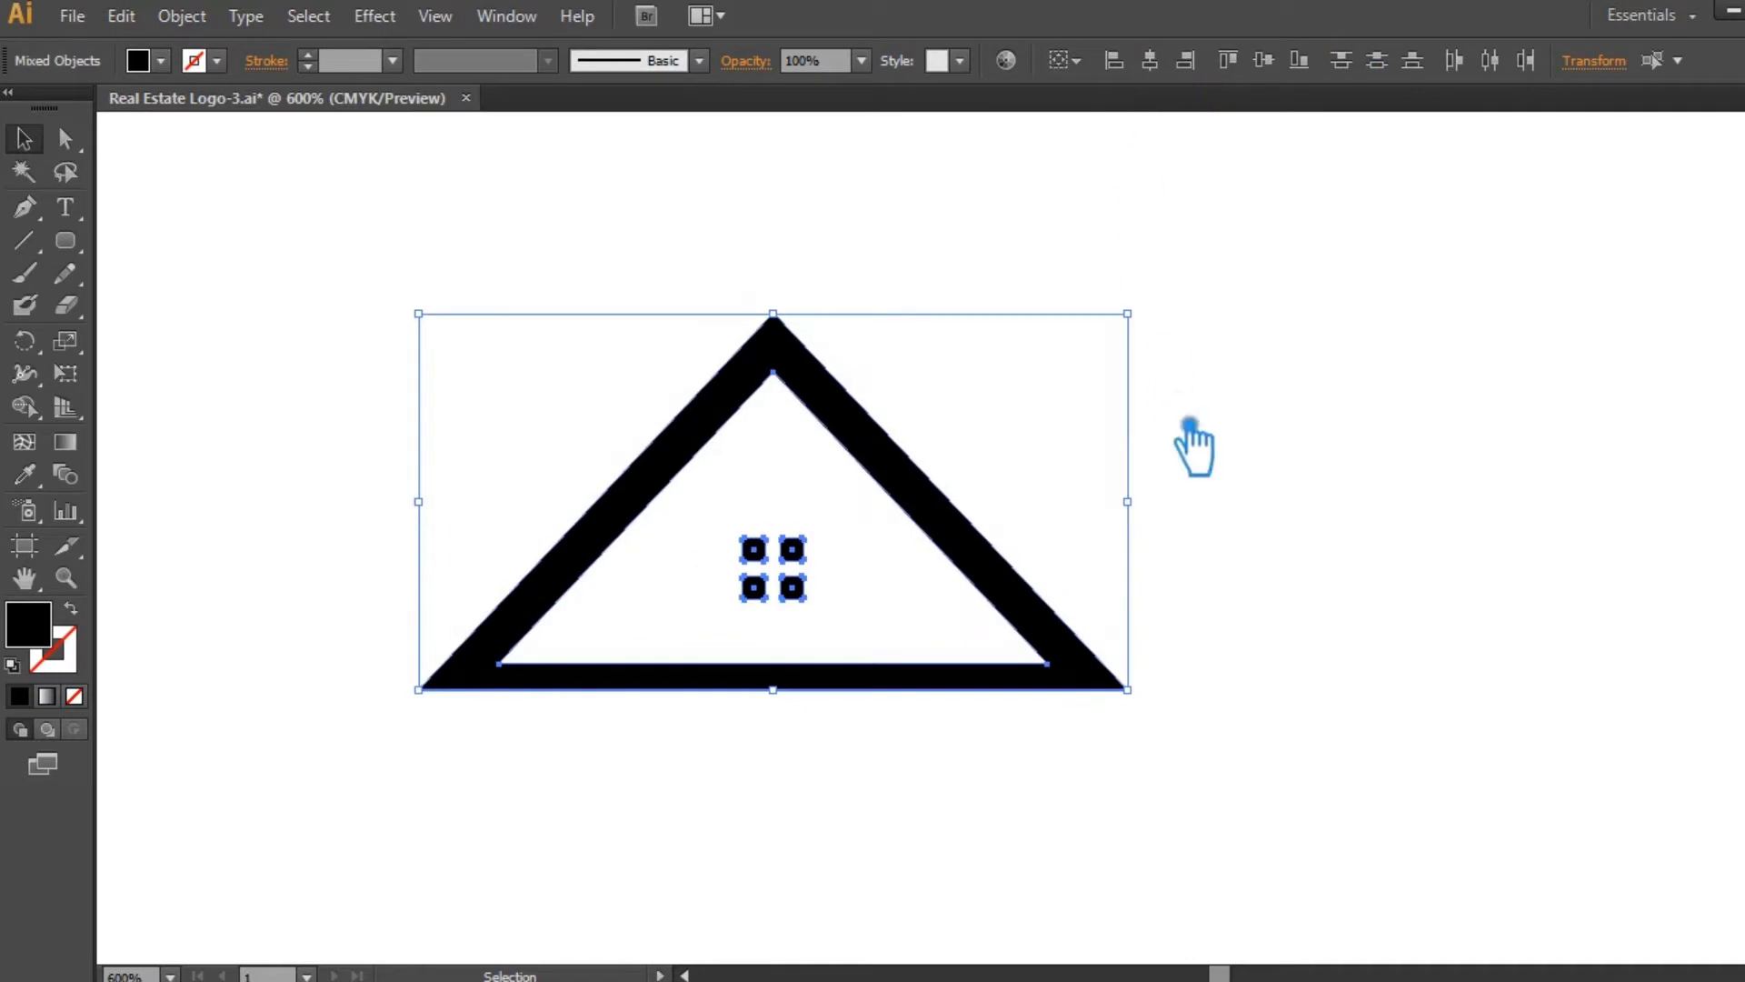
pyautogui.click(1196, 424)
pyautogui.hotkey('ctrl', 's')
pyautogui.press('s')
pyautogui.hotkey('ctrl', '-')
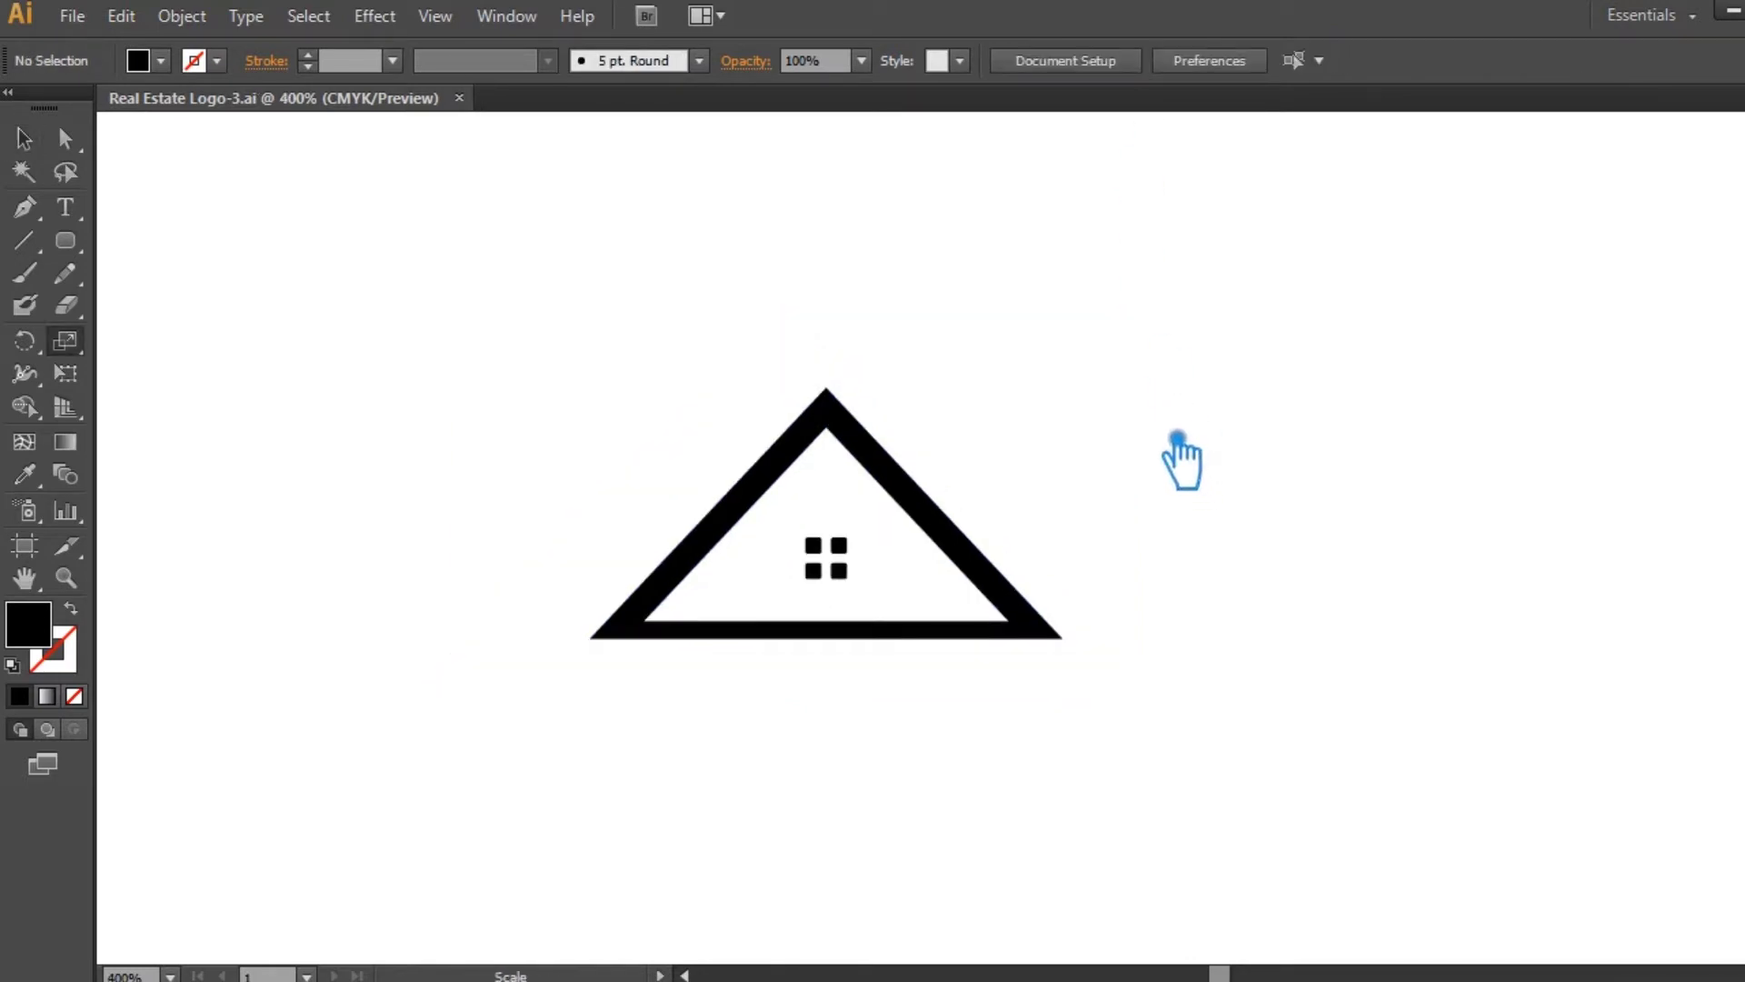
# - Create a black polygon with 6 sides over the house shape
pyautogui.moveTo(65, 240); pyautogui.dragTo(226, 341)
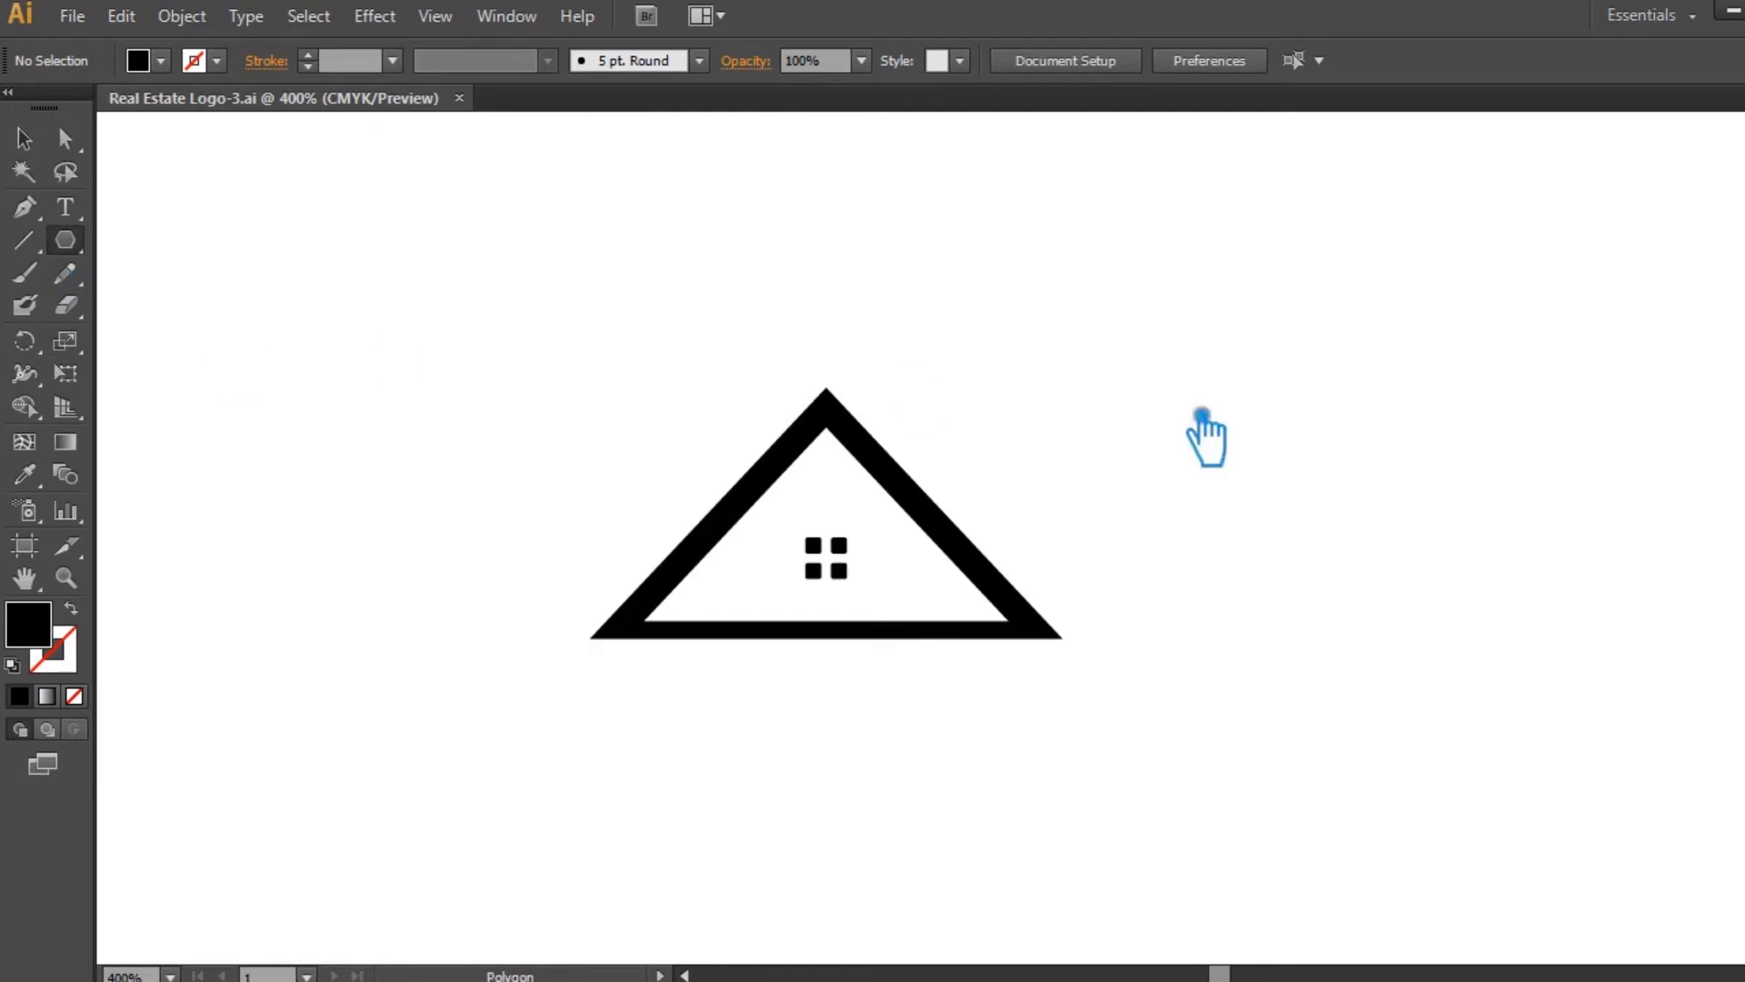
pyautogui.click(1034, 397)
pyautogui.write('6')
pyautogui.click(900, 566)
pyautogui.press('v')
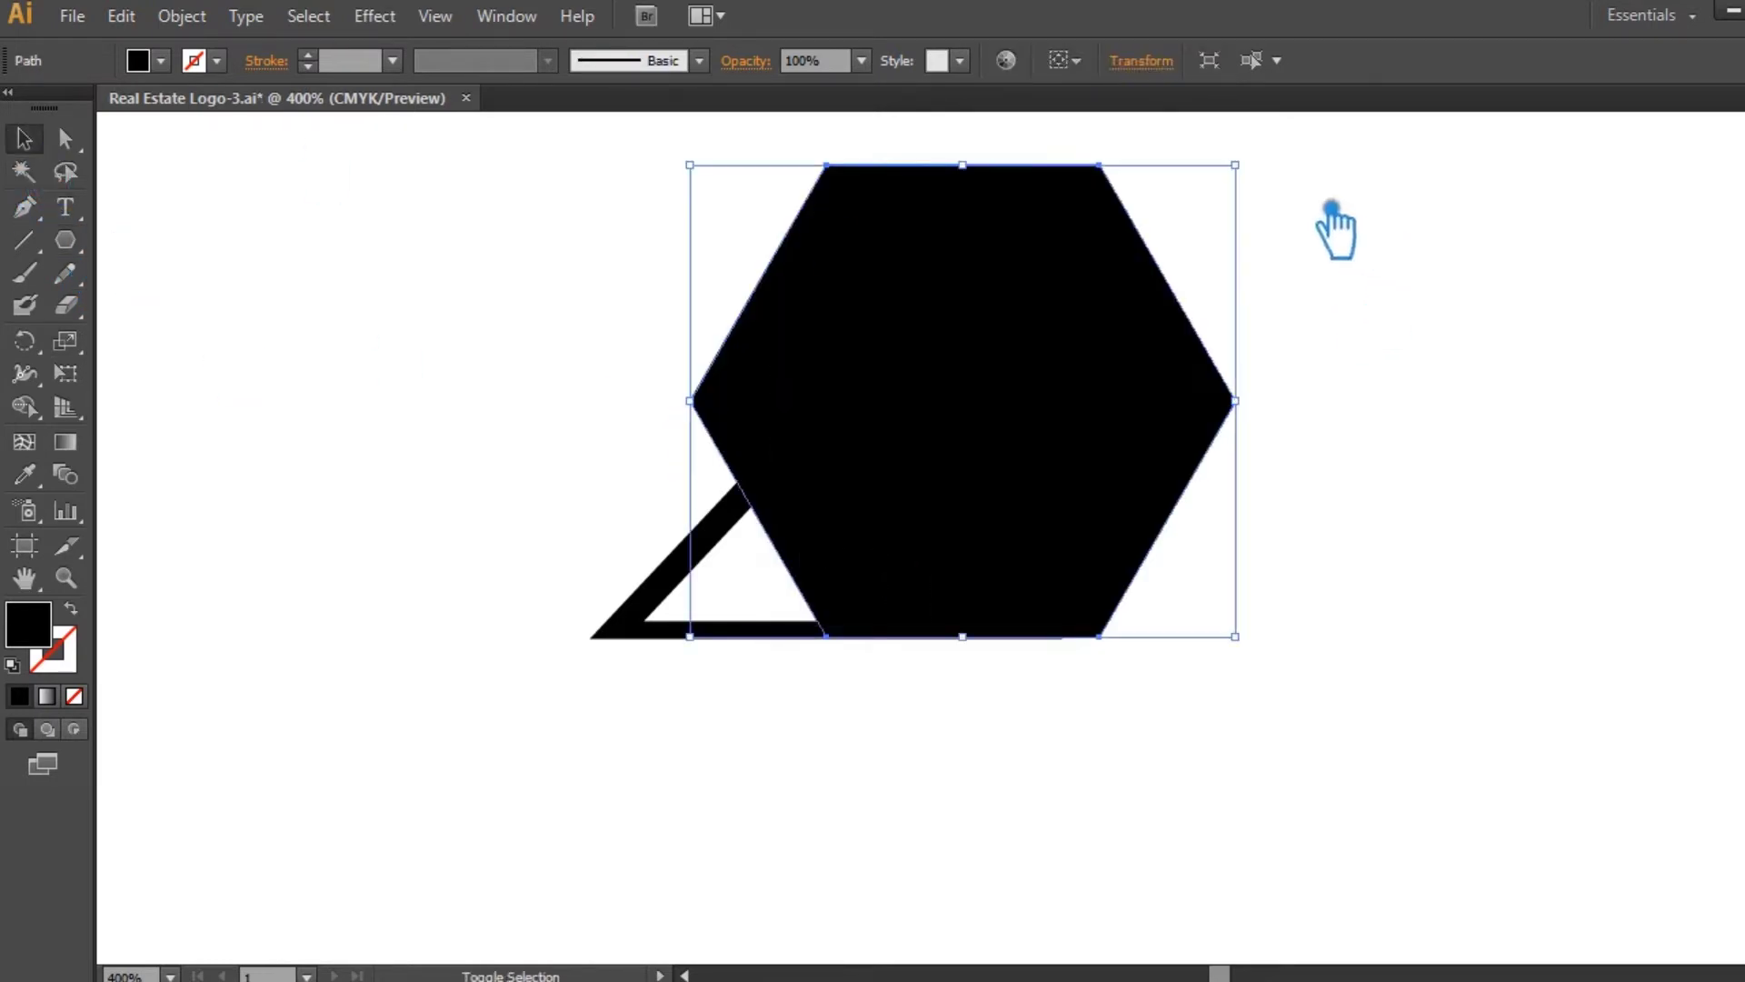
# - Rotate the hexagon so a corner points up, shrink it, and move it clear of the house on its right
pyautogui.moveTo(1276, 164); pyautogui.dragTo(1091, 546)
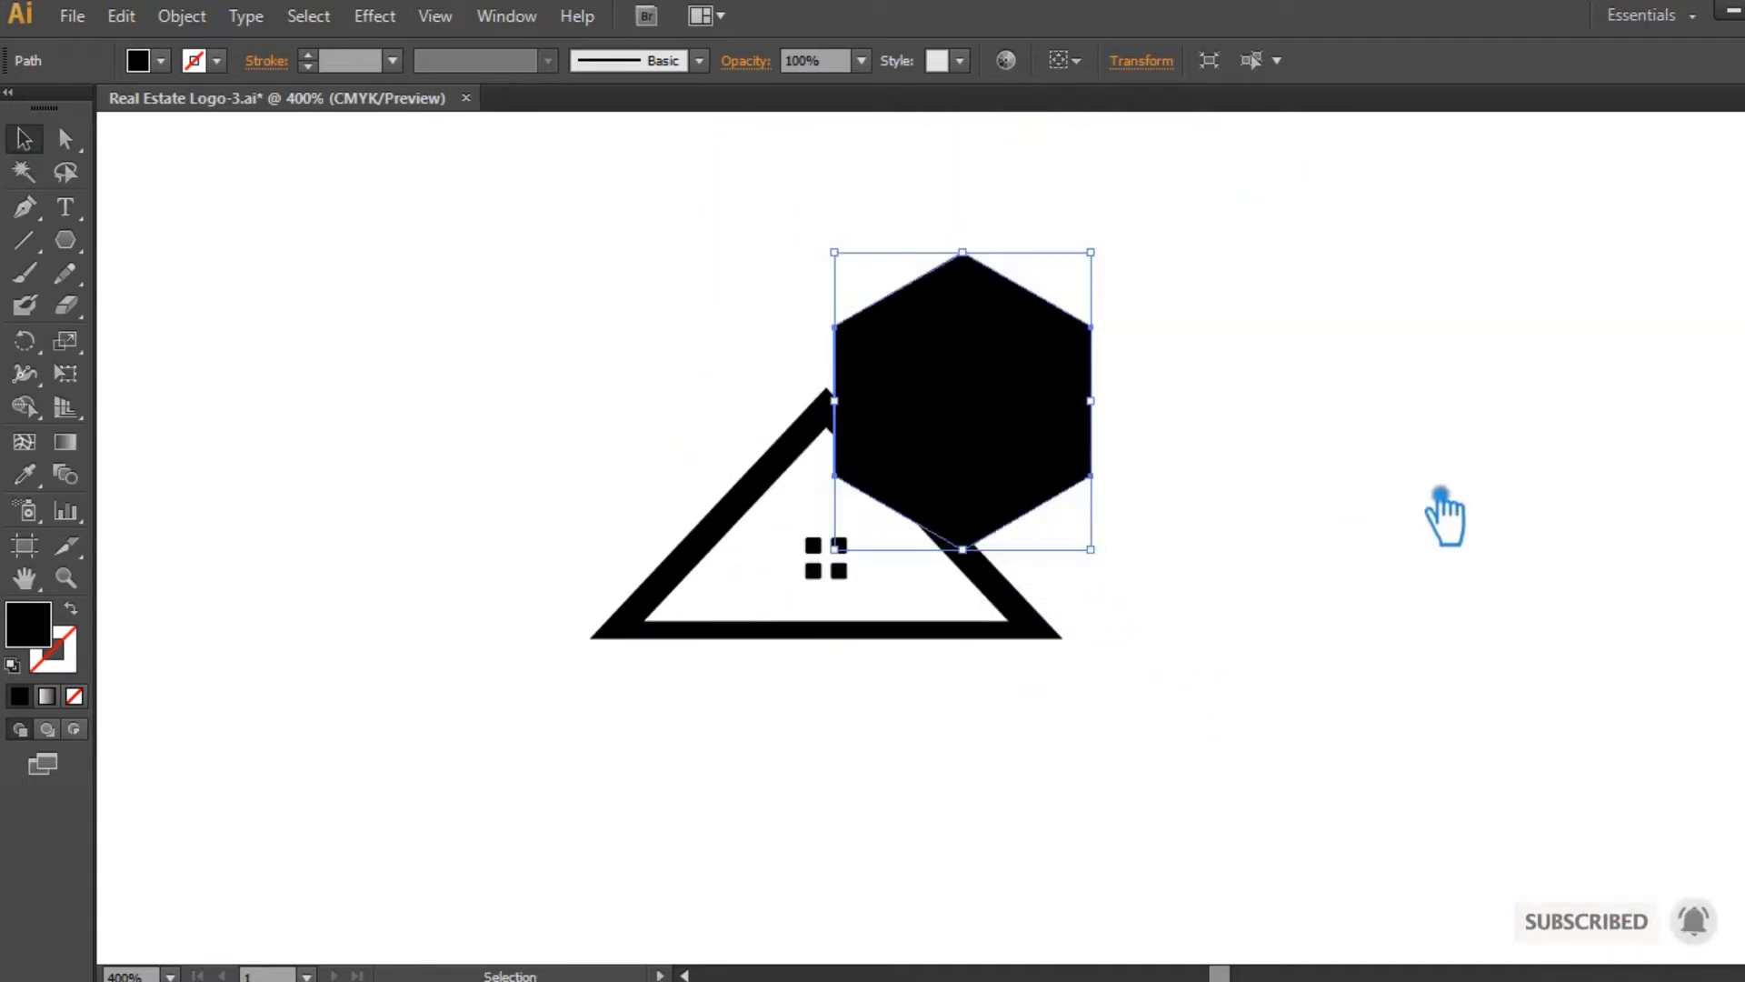
pyautogui.click(1442, 498)
pyautogui.moveTo(970, 405); pyautogui.dragTo(1287, 411)
pyautogui.click(1204, 654)
# - Raise the hexagon's upper-left corner, lower its lower-left corner, and nudge the whole left edge inward
pyautogui.press('a')
pyautogui.moveTo(1177, 356); pyautogui.dragTo(1182, 324)
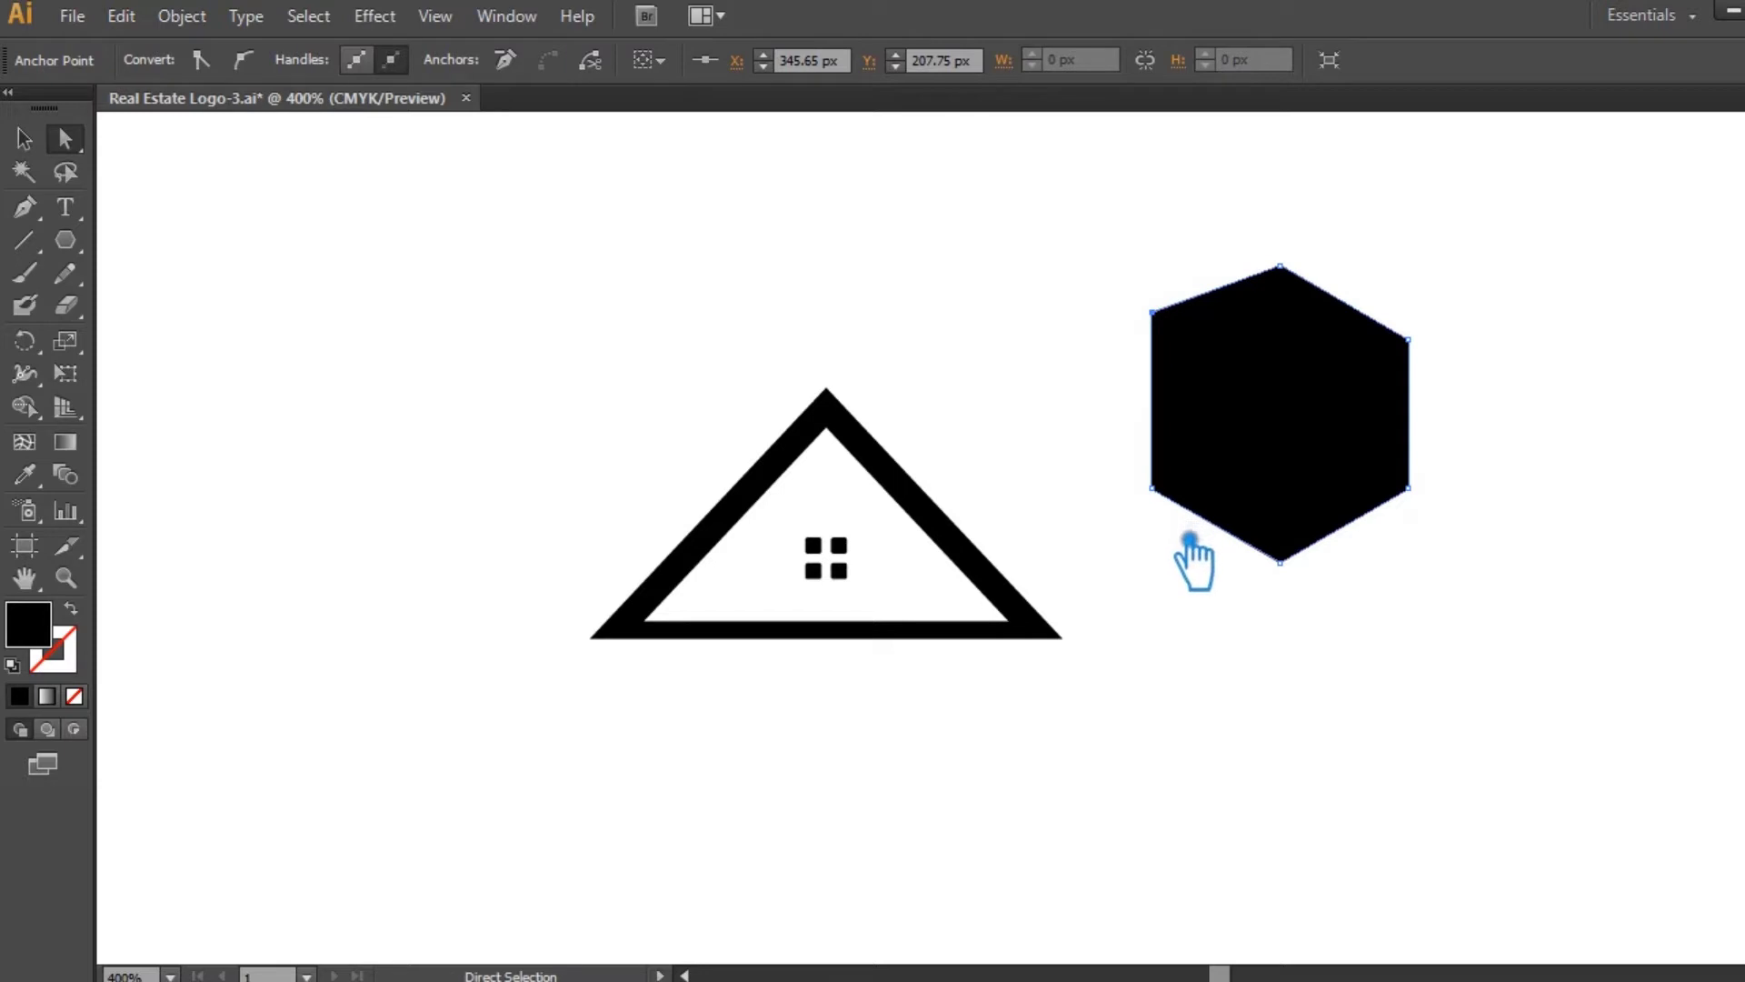
pyautogui.moveTo(1159, 486); pyautogui.dragTo(1159, 537)
pyautogui.moveTo(1125, 270); pyautogui.dragTo(1196, 628)
pyautogui.press('Right')
pyautogui.press('Right')
pyautogui.press('Right')
pyautogui.press('Right')
pyautogui.press('Right')
pyautogui.press('Right')
pyautogui.press('Right')
pyautogui.press('Right')
pyautogui.press('Right')
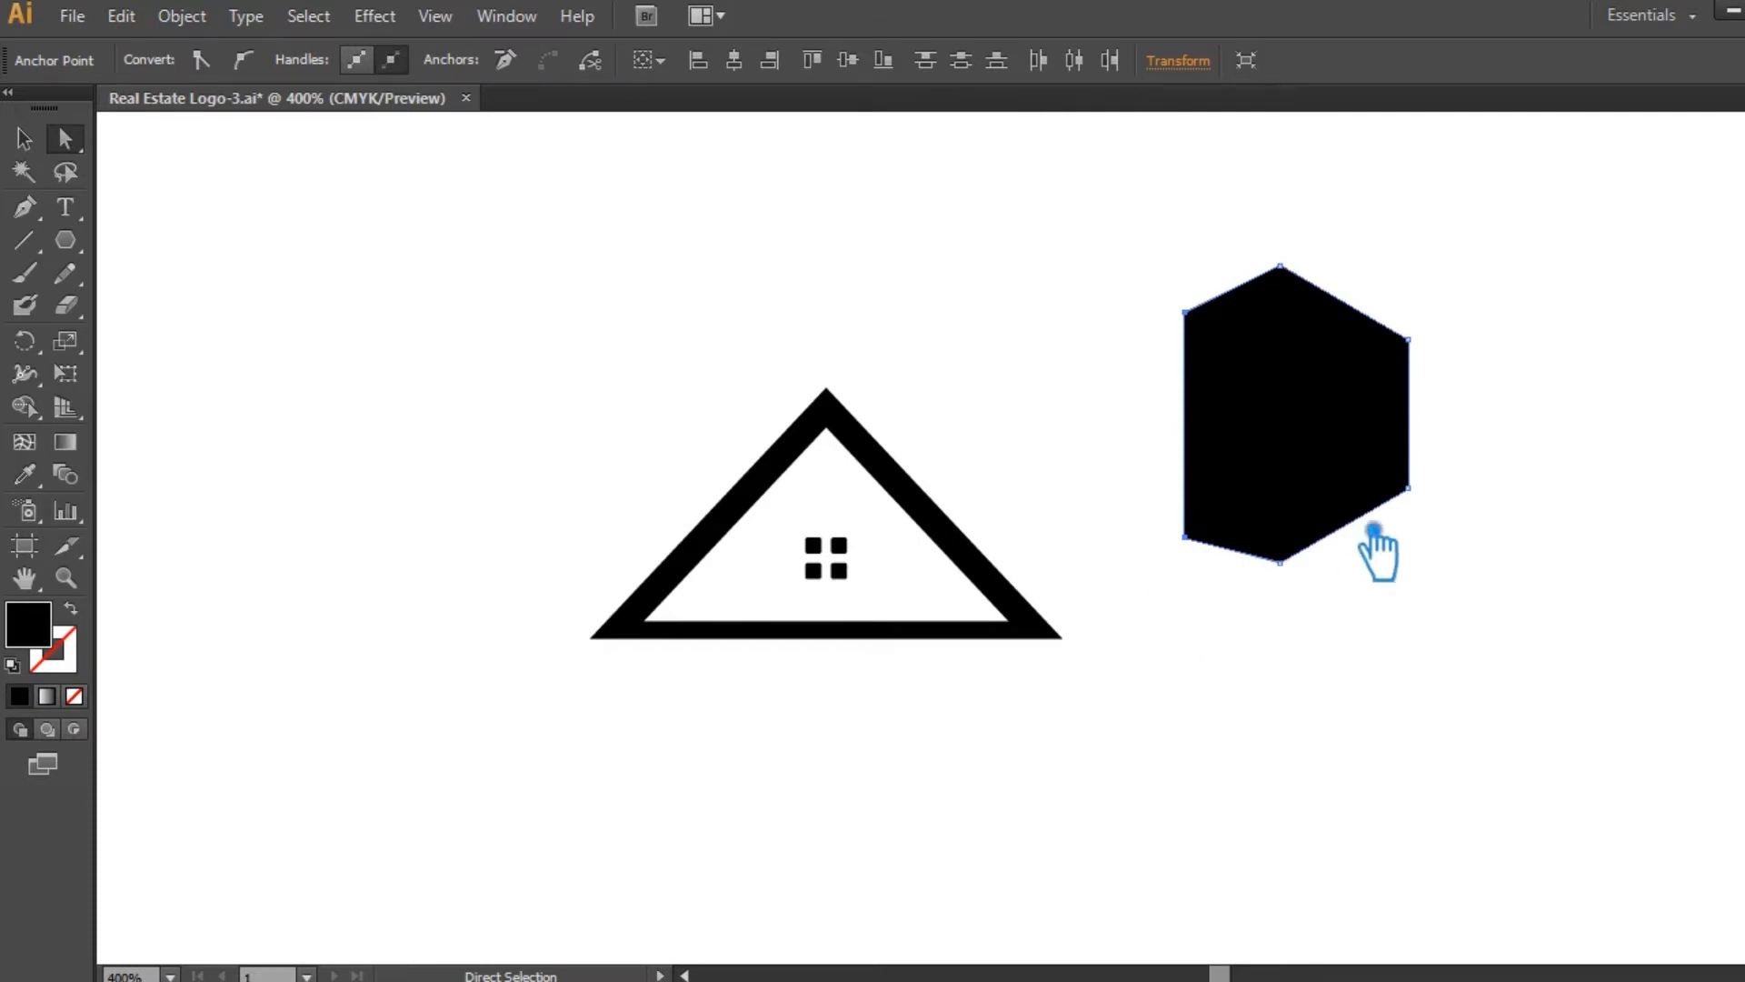
# - Raise the hexagon's upper-right corner, lower its lower-right corner, and nudge the right edge inward to match the left side
pyautogui.click(1436, 371)
pyautogui.moveTo(1426, 368); pyautogui.dragTo(1427, 325)
pyautogui.moveTo(1430, 503); pyautogui.dragTo(1430, 544)
pyautogui.click(1502, 393)
pyautogui.moveTo(1519, 634); pyautogui.dragTo(1397, 248)
pyautogui.press('Left')
pyautogui.press('Left')
pyautogui.press('Left')
pyautogui.press('Left')
pyautogui.press('Left')
pyautogui.press('Left')
pyautogui.press('Left')
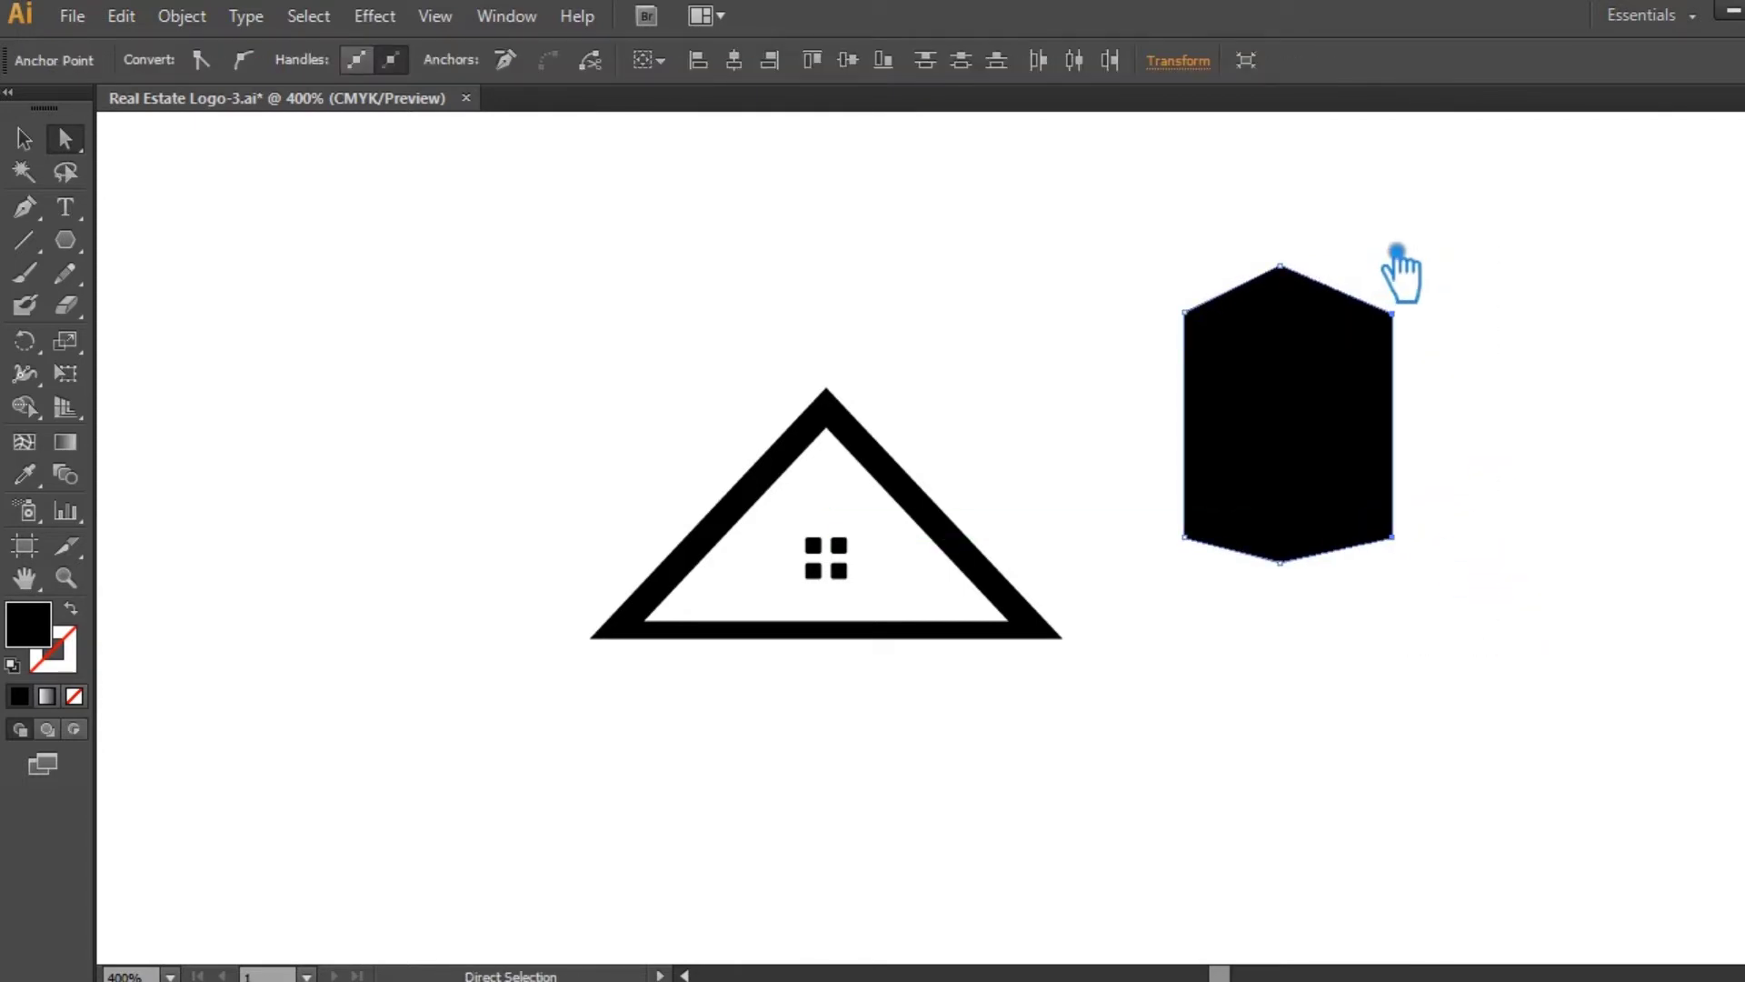
pyautogui.click(23, 138)
pyautogui.click(421, 227)
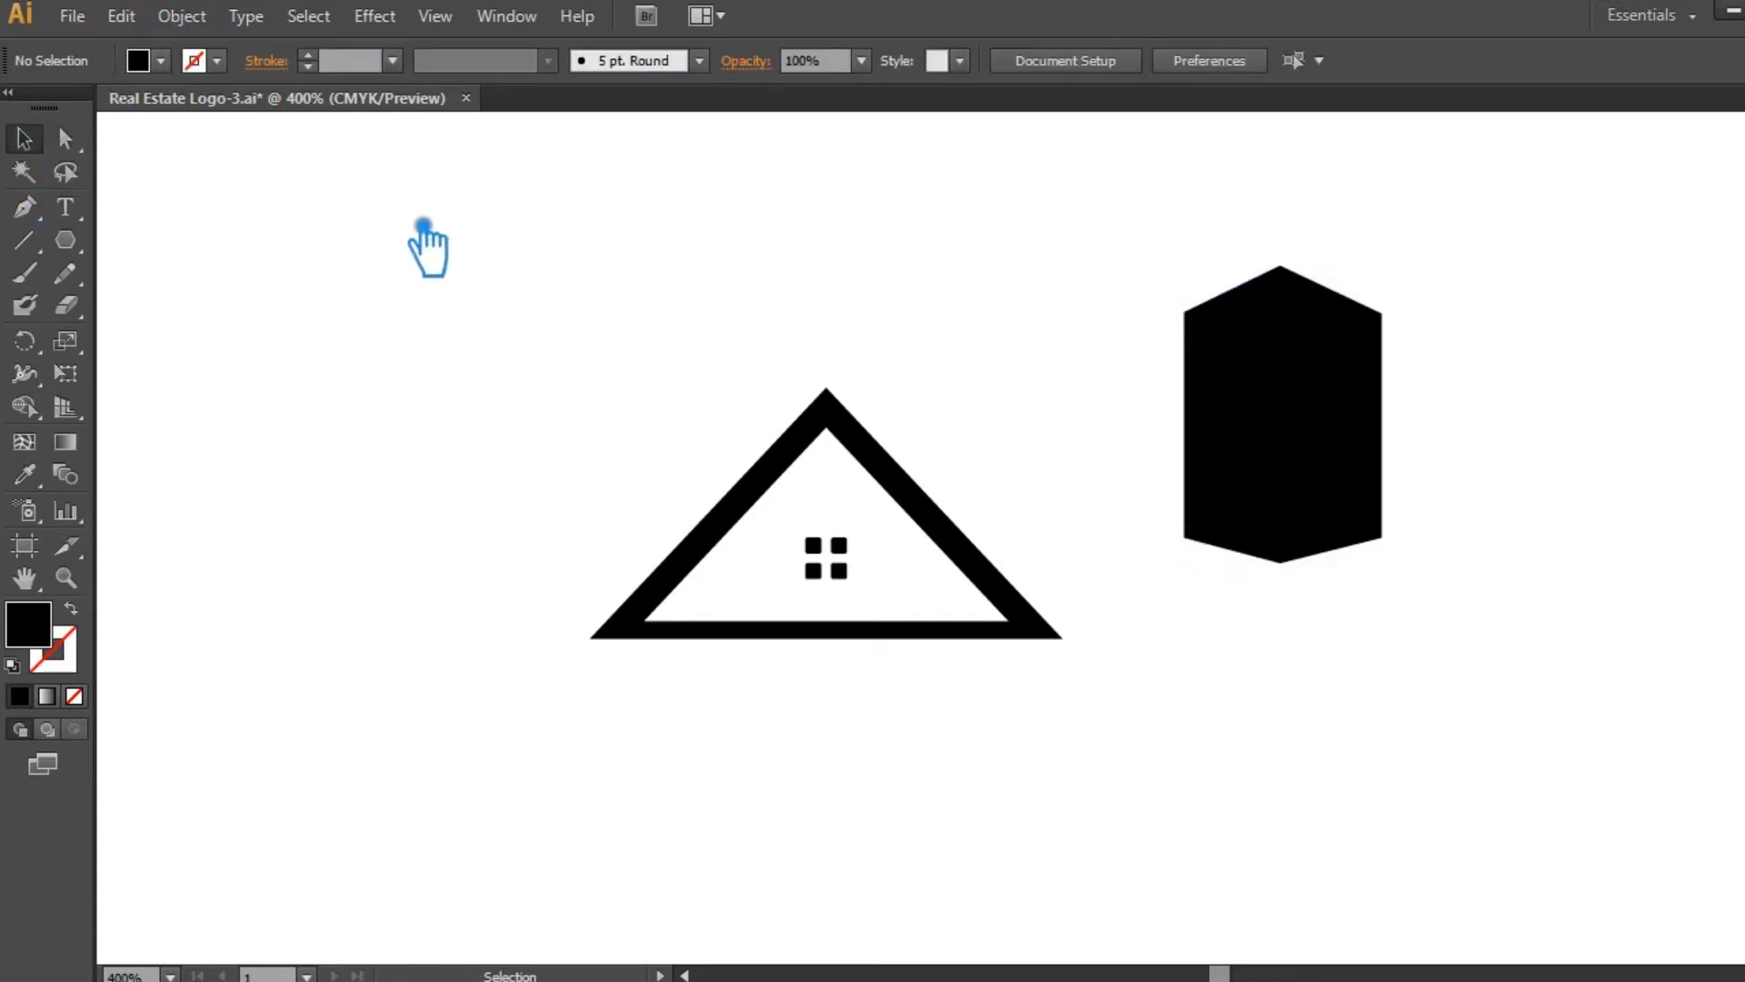
# - Save the document with the reshaped building
pyautogui.click(1342, 344)
pyautogui.click(1498, 329)
pyautogui.hotkey('ctrl', 's')
# - Draw a vertical line through the hexagon's top and bottom corners, extending below it, and nudge the line slightly upward
pyautogui.press('\\')
pyautogui.moveTo(1304, 273)
pyautogui.mouseDown()
pyautogui.moveTo(1324, 507)
pyautogui.moveTo(1297, 654)
pyautogui.moveTo(1295, 639)
pyautogui.mouseUp()
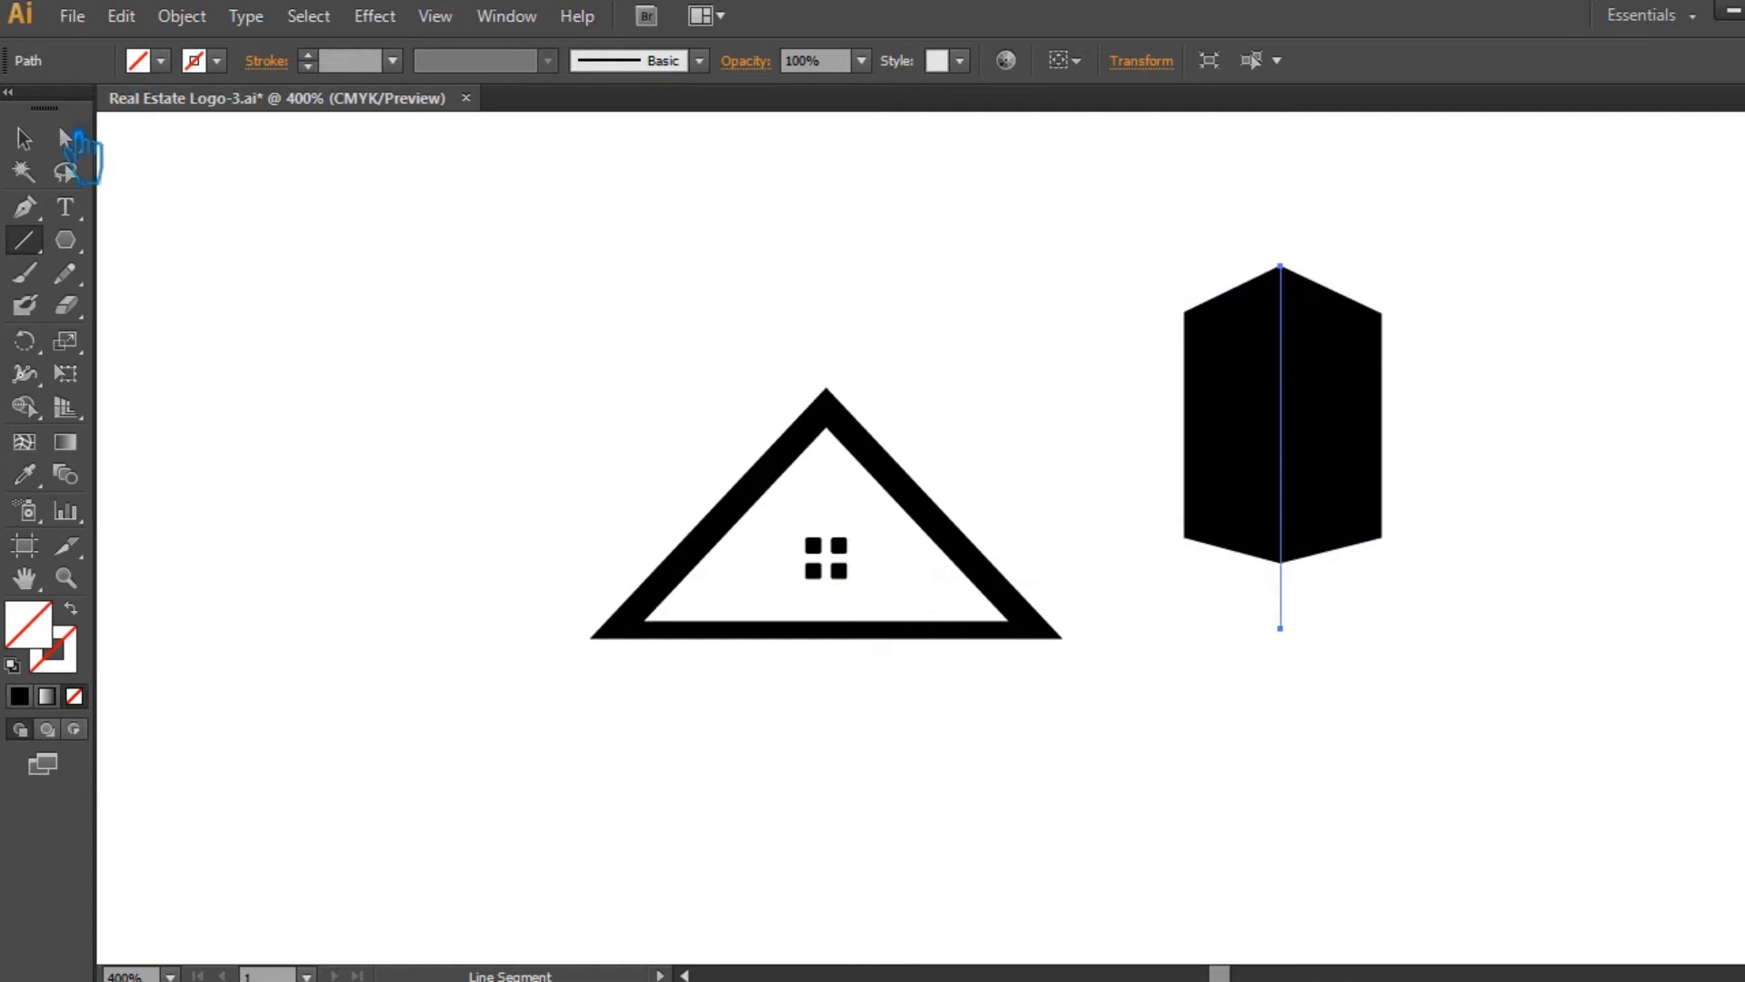
pyautogui.click(24, 138)
pyautogui.press('Up')
pyautogui.press('Up')
pyautogui.press('Up')
pyautogui.scroll(2, 1341, 351)
# - Give the vertical center line a solid white stroke with a weight of 0.25 pt
pyautogui.click(66, 658)
pyautogui.click(20, 696)
pyautogui.doubleClick(68, 655)
pyautogui.click(294, 189)
pyautogui.click(938, 194)
pyautogui.click(392, 61)
pyautogui.click(420, 89)
pyautogui.click(623, 194)
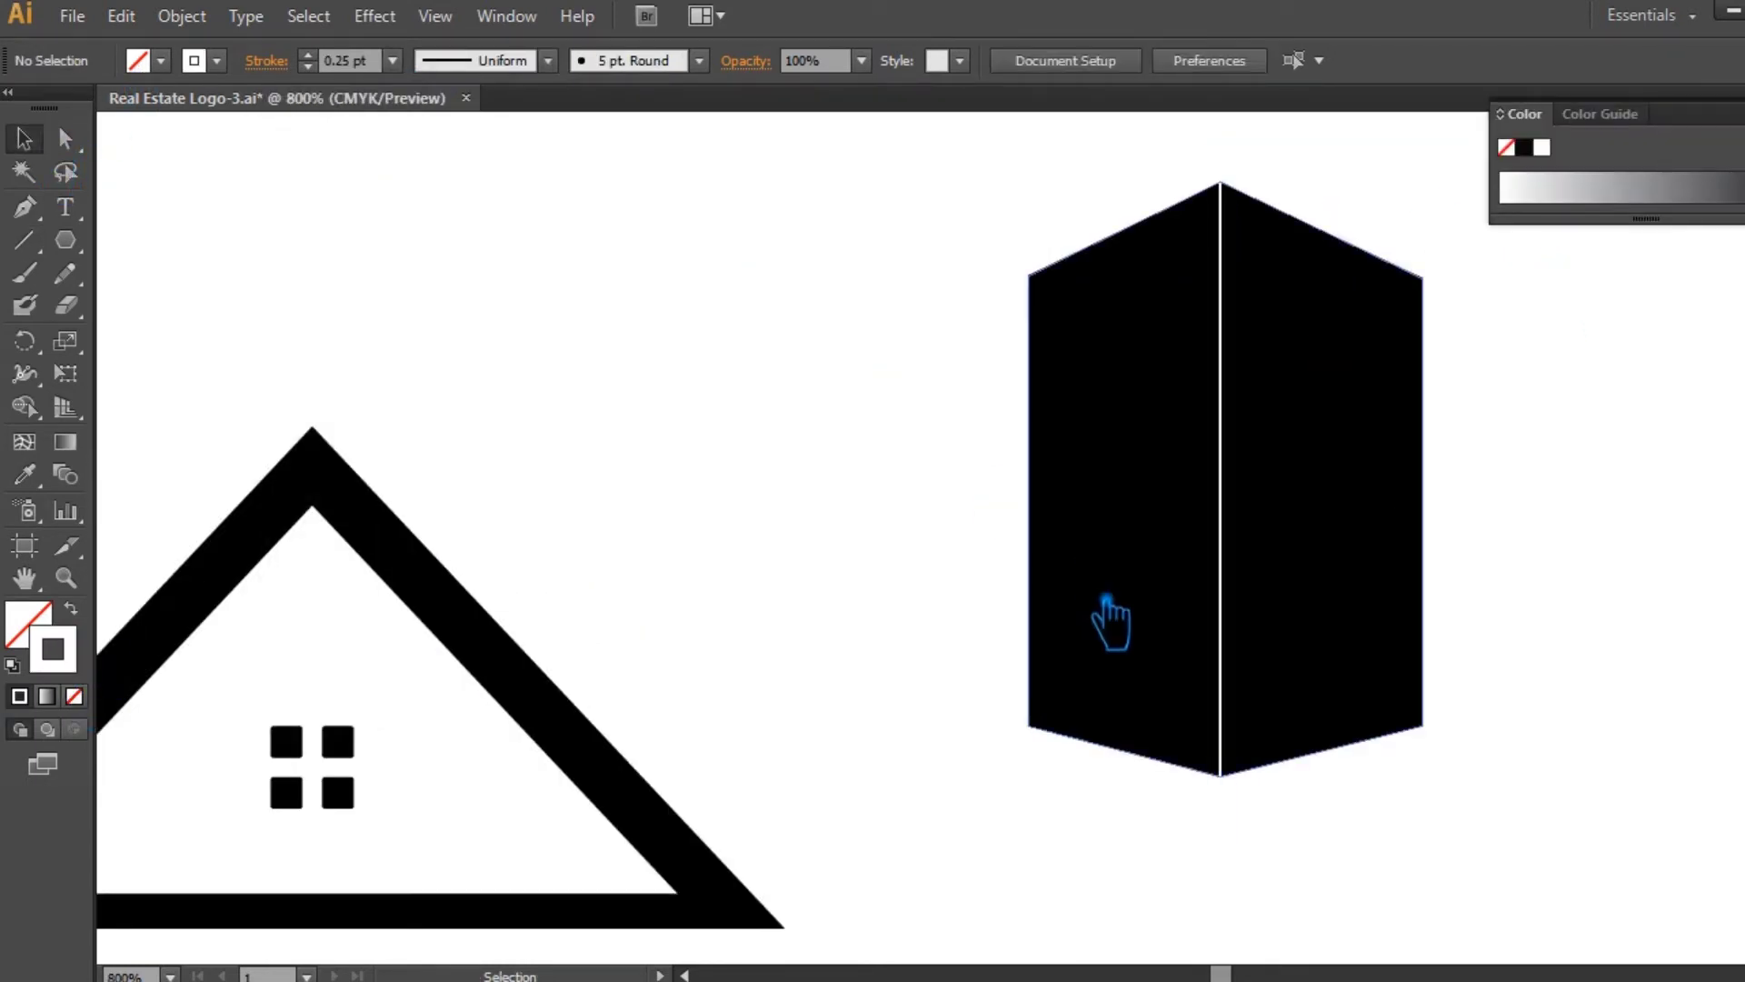
# - Set the vertical center line's stroke weight to 0.1 pt
pyautogui.click(1244, 836)
pyautogui.hotkey('ctrl', '+')
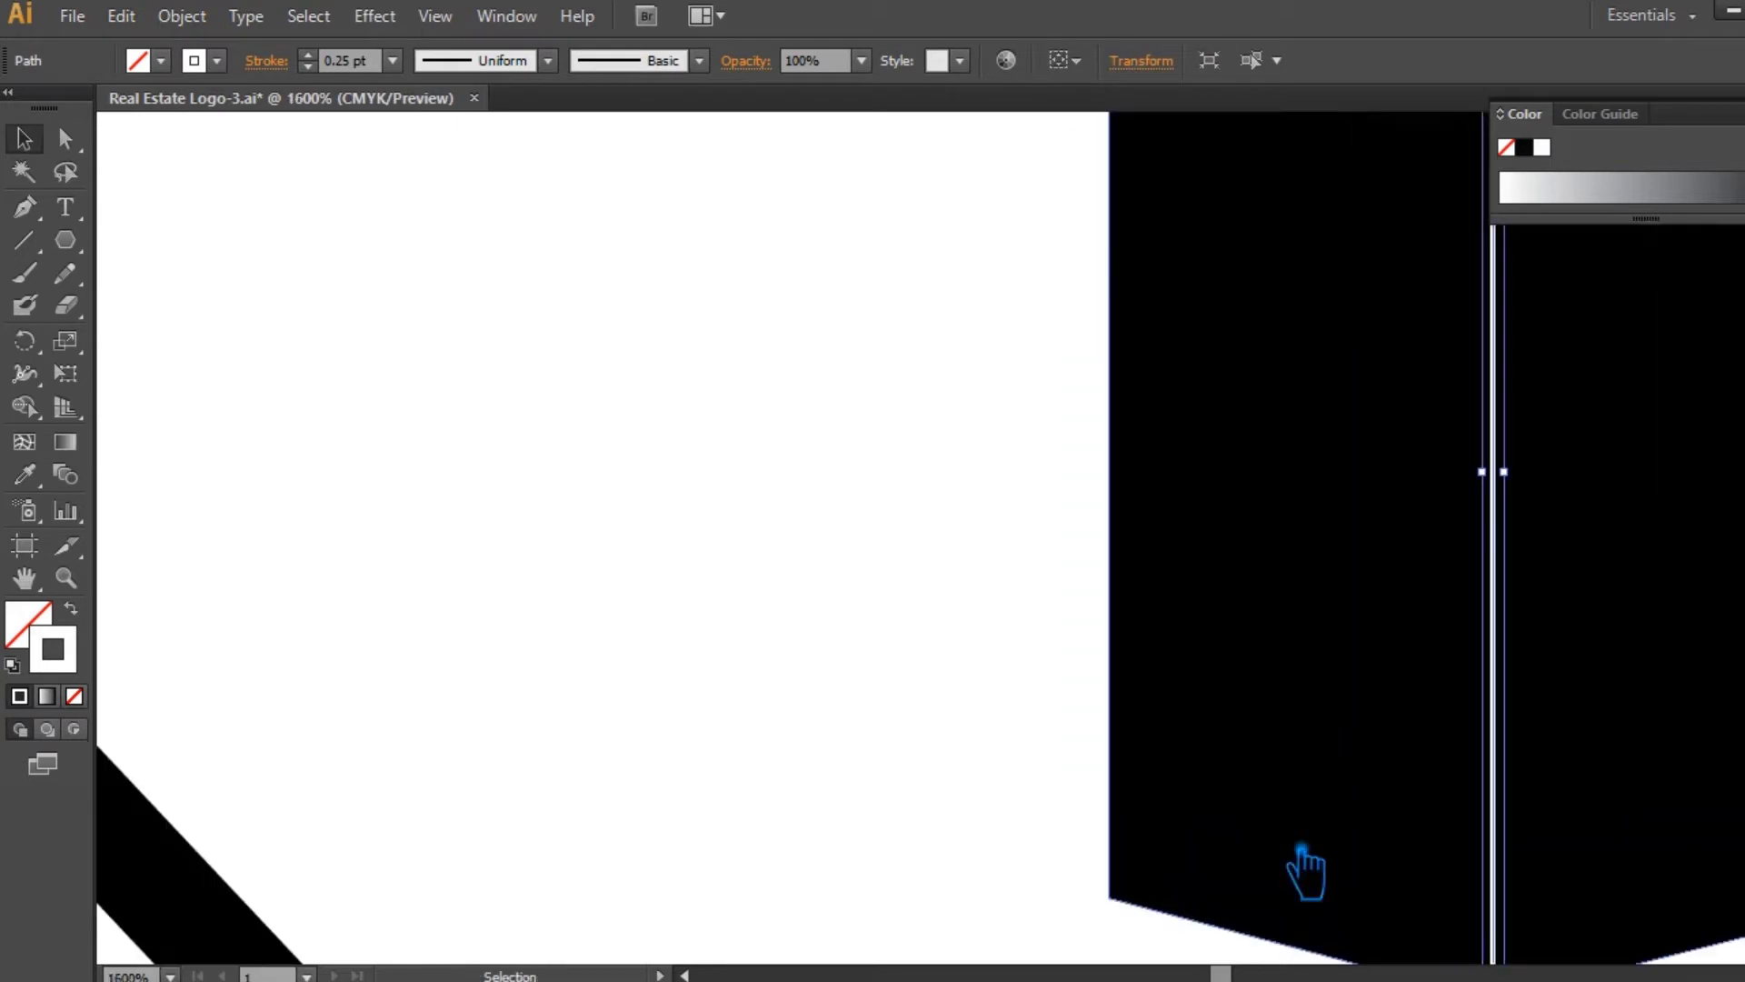
pyautogui.moveTo(1086, 805); pyautogui.dragTo(679, 560)
pyautogui.click(374, 60)
pyautogui.write('0.1')
pyautogui.press('Return')
# - Copy the center line a small distance to the left and repeat the duplication evenly across the hexagon's left half
pyautogui.click(1116, 845)
pyautogui.moveTo(1114, 842); pyautogui.dragTo(1097, 837)
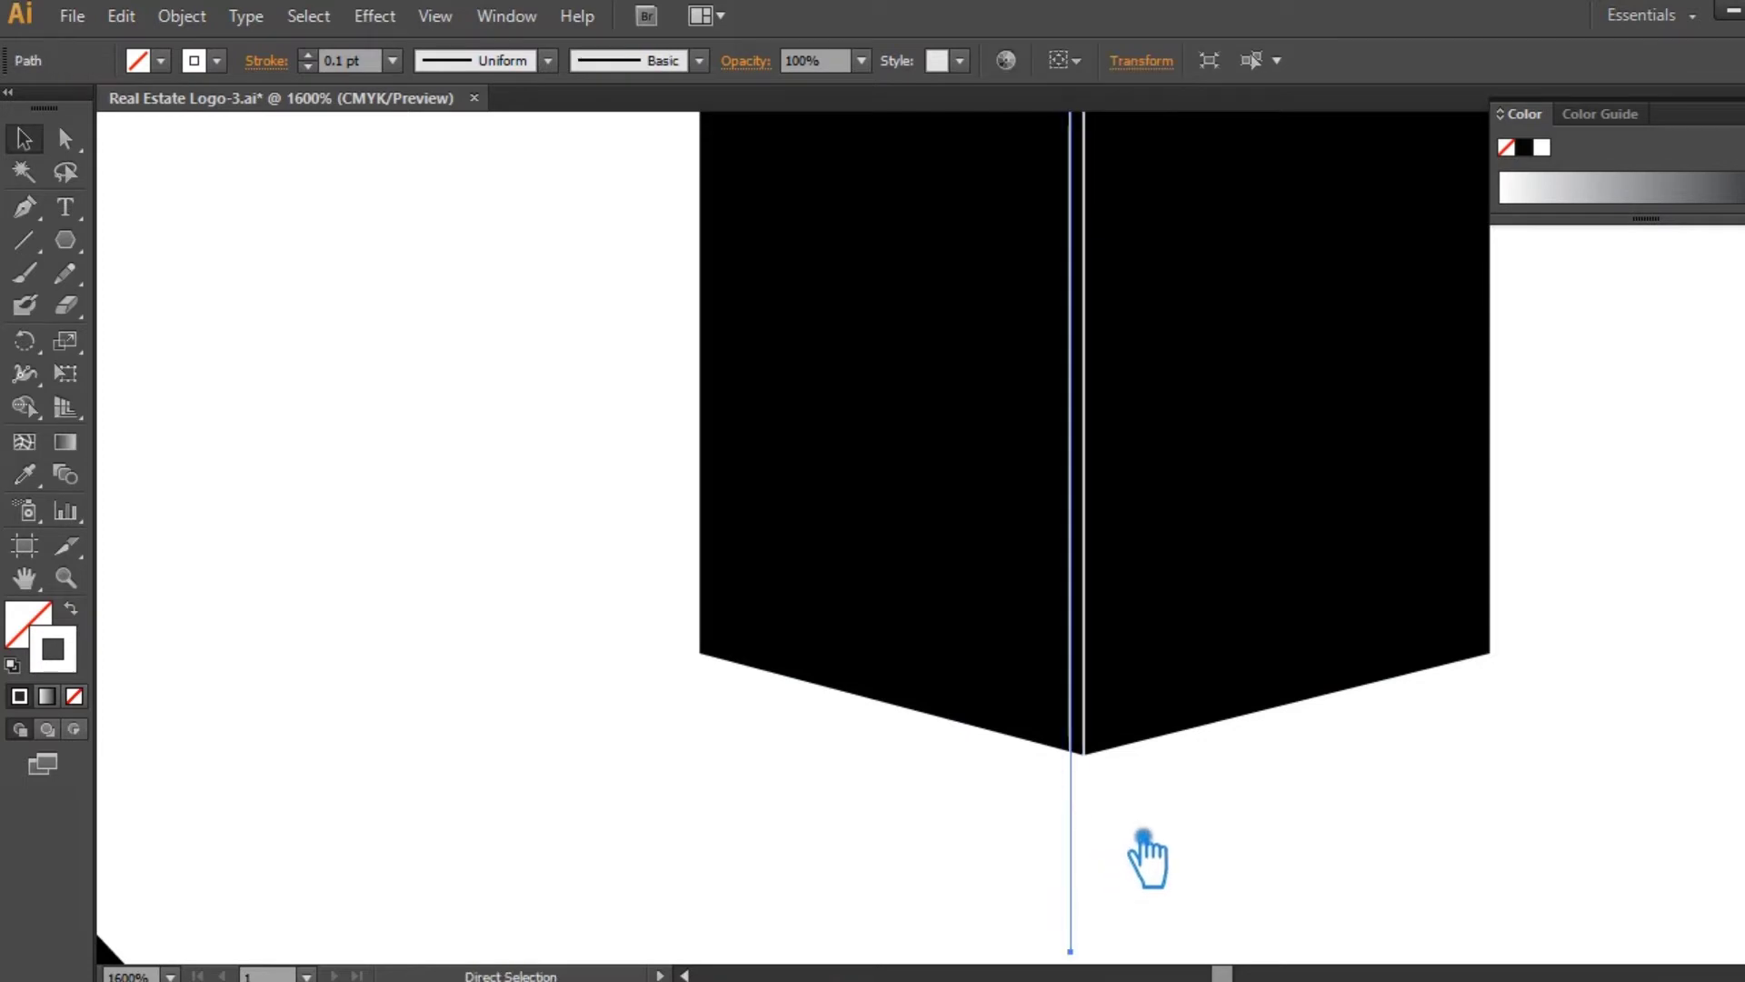
pyautogui.hotkey('ctrl', 'd')
pyautogui.hotkey('ctrl', 'd')
pyautogui.hotkey('ctrl', 'd')
pyautogui.hotkey('ctrl', 'd')
pyautogui.hotkey('ctrl', 'd')
pyautogui.hotkey('ctrl', 'd')
pyautogui.hotkey('ctrl', 'd')
pyautogui.hotkey('ctrl', 'd')
pyautogui.hotkey('ctrl', 'd')
pyautogui.hotkey('ctrl', 'd')
pyautogui.hotkey('ctrl', 'd')
pyautogui.hotkey('ctrl', 'd')
pyautogui.hotkey('ctrl', 'd')
pyautogui.hotkey('ctrl', 'd')
pyautogui.hotkey('ctrl', 'd')
pyautogui.hotkey('ctrl', 'd')
pyautogui.hotkey('ctrl', 'd')
pyautogui.hotkey('ctrl', 'd')
pyautogui.hotkey('ctrl', 'd')
pyautogui.hotkey('ctrl', 'd')
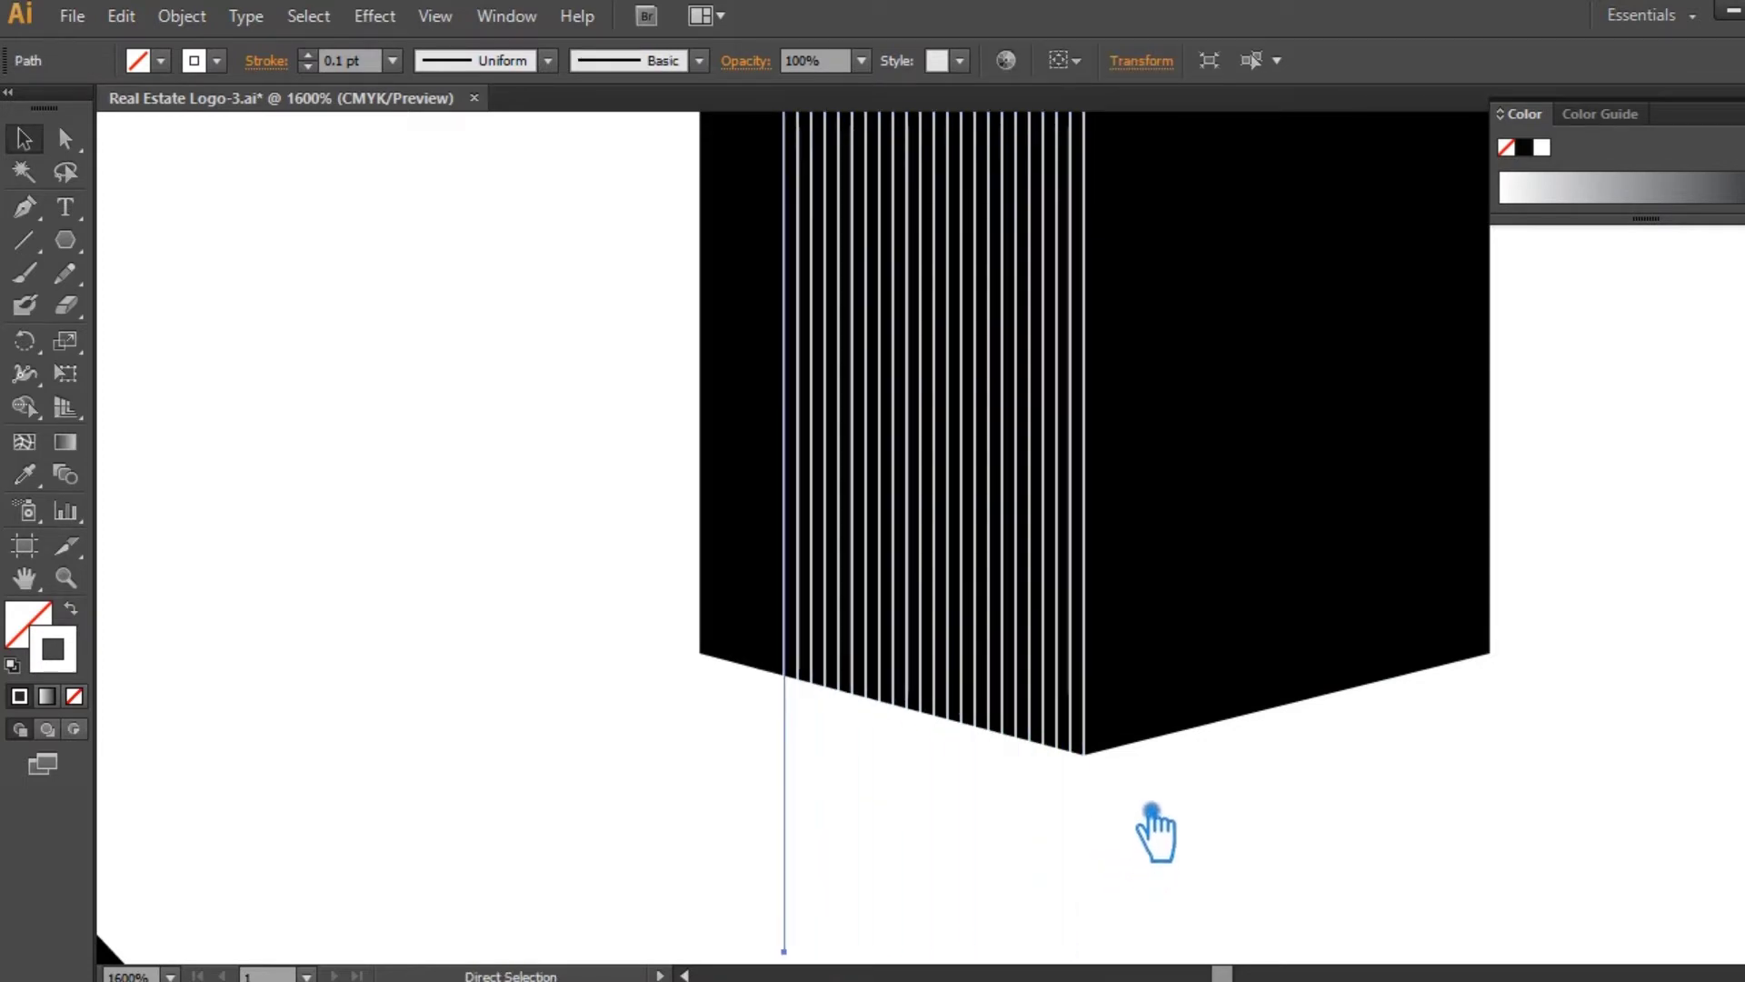
pyautogui.hotkey('ctrl', 'd')
# - Set the stroke weight of all the vertical lines to 0.25 pt
pyautogui.moveTo(1186, 846); pyautogui.dragTo(701, 850)
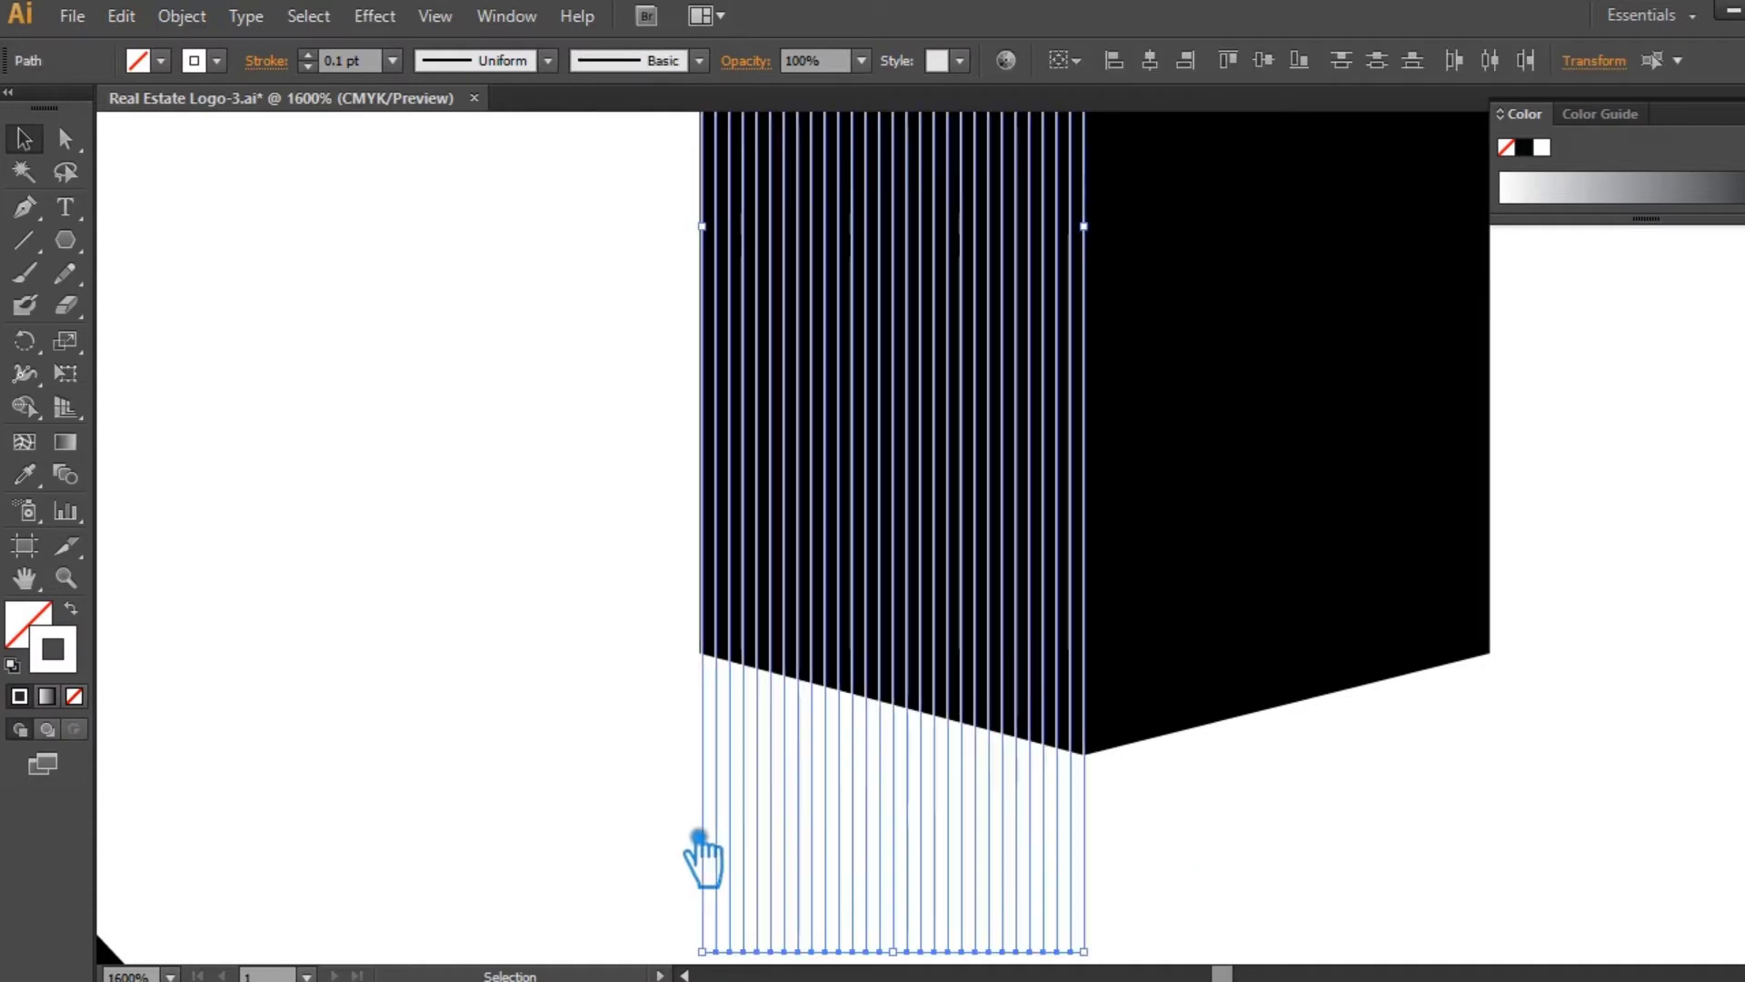
pyautogui.click(392, 60)
pyautogui.click(425, 119)
pyautogui.click(392, 60)
pyautogui.click(426, 89)
pyautogui.click(1273, 837)
# - Expand all the vertical lines into filled shapes
pyautogui.moveTo(1169, 857); pyautogui.dragTo(587, 804)
pyautogui.click(181, 16)
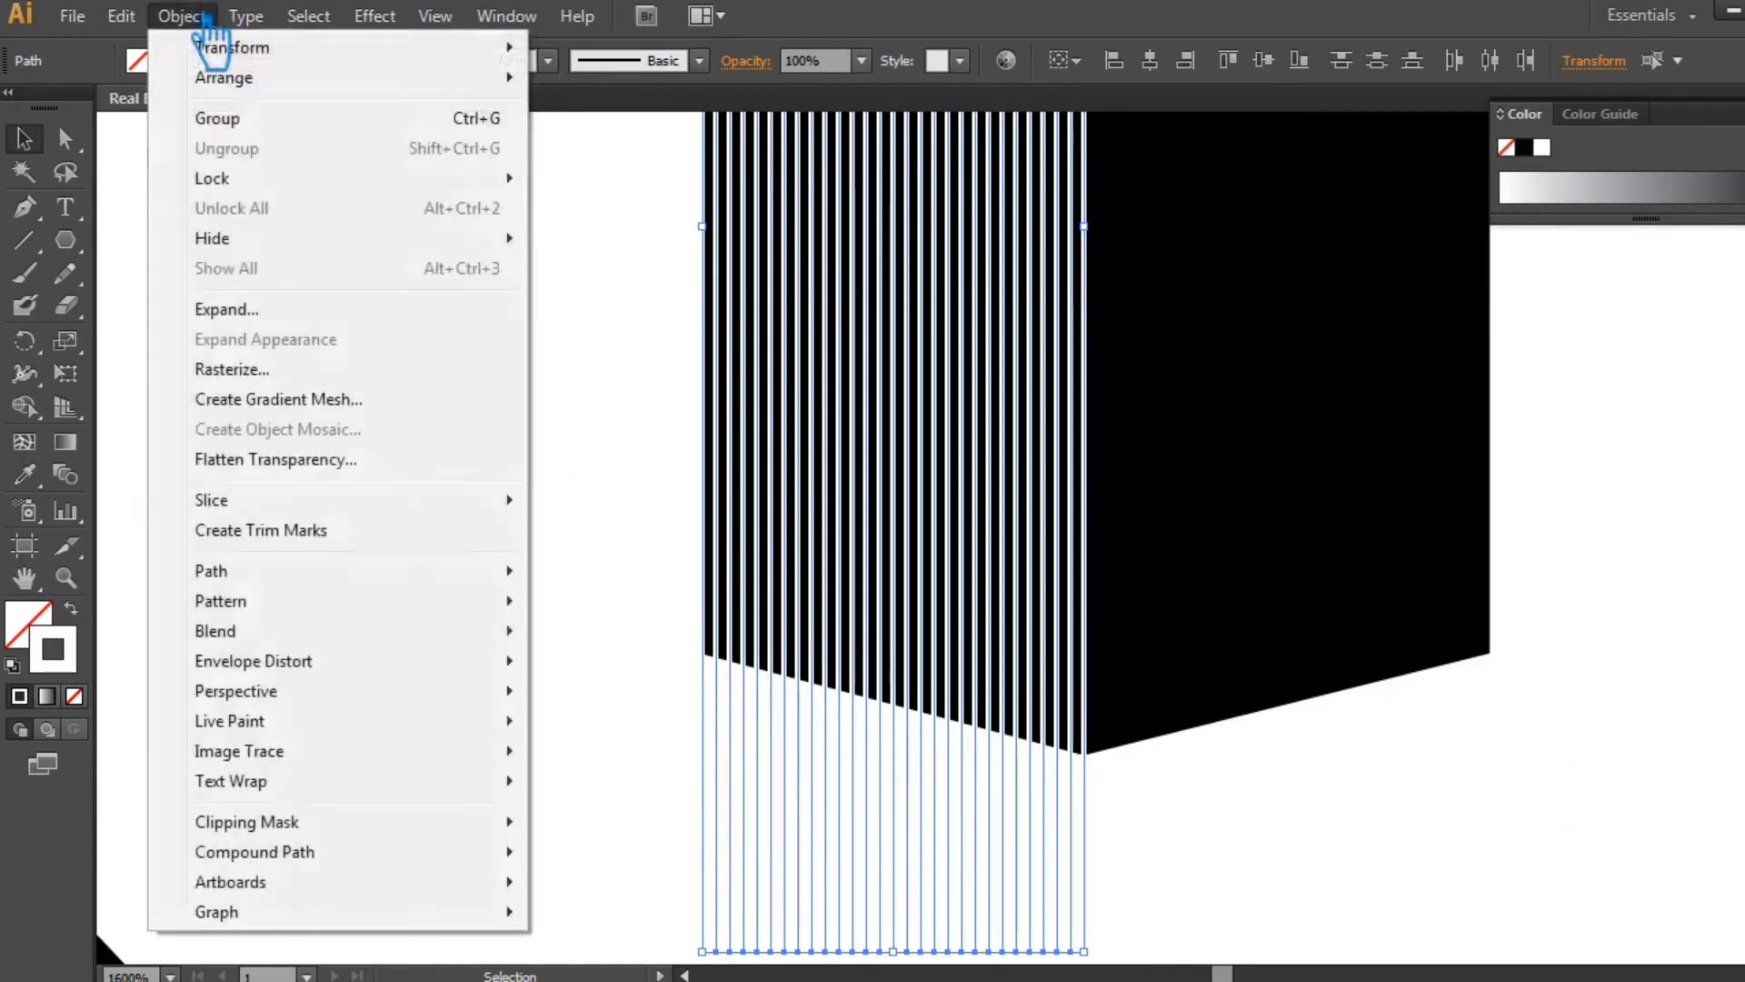
pyautogui.click(274, 306)
pyautogui.click(873, 653)
# - Subtract the expanded lines from the hexagon with Minus Front to cut vertical stripes into its left half
pyautogui.moveTo(610, 518); pyautogui.dragTo(854, 728)
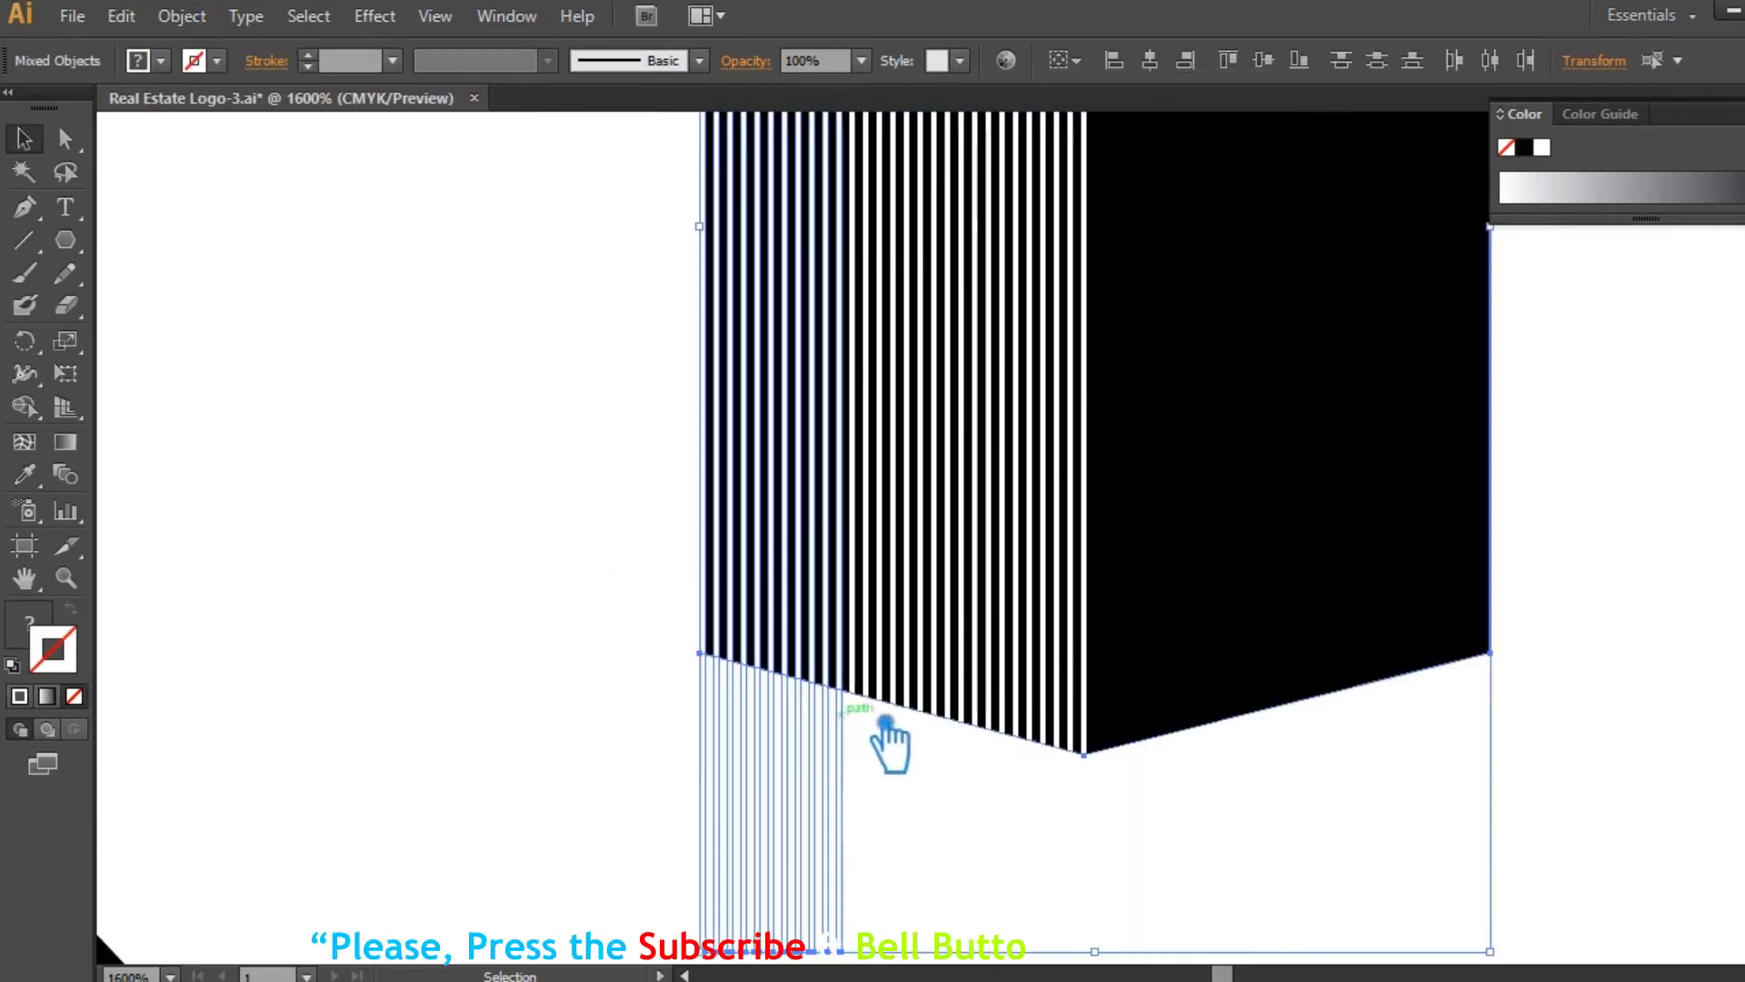
pyautogui.moveTo(527, 484); pyautogui.dragTo(1107, 841)
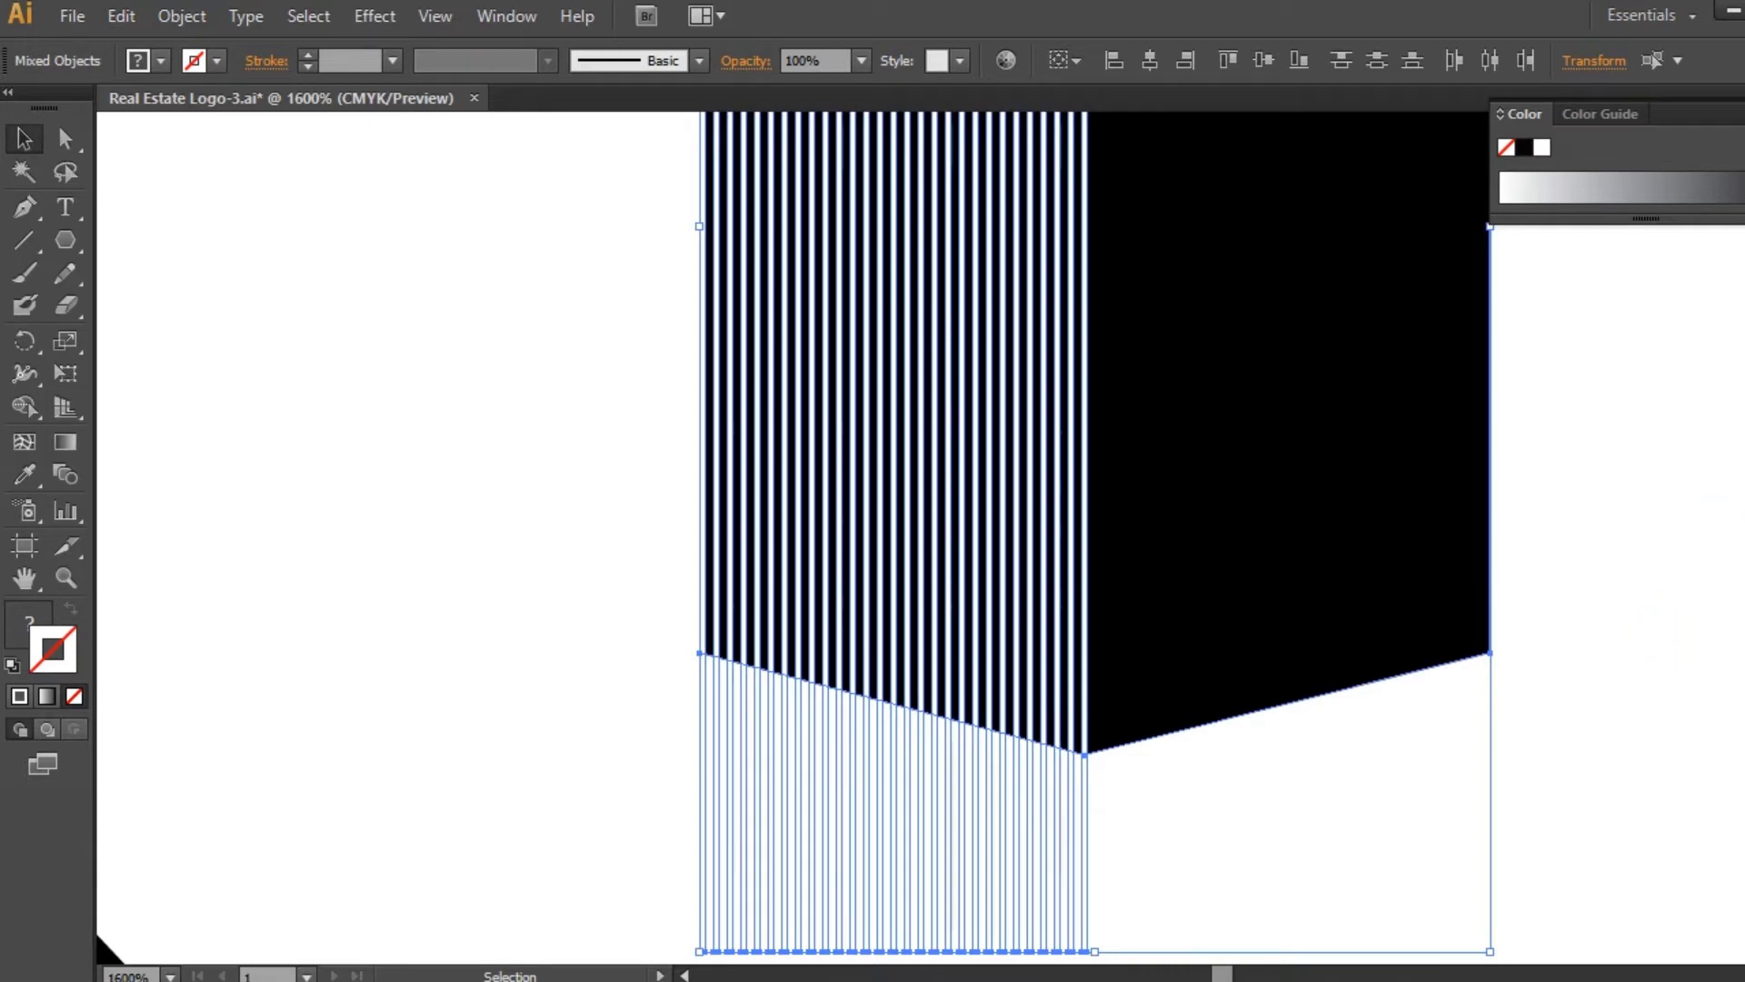
pyautogui.hotkey('ctrl', 'shift', 'F9')
pyautogui.click(1560, 535)
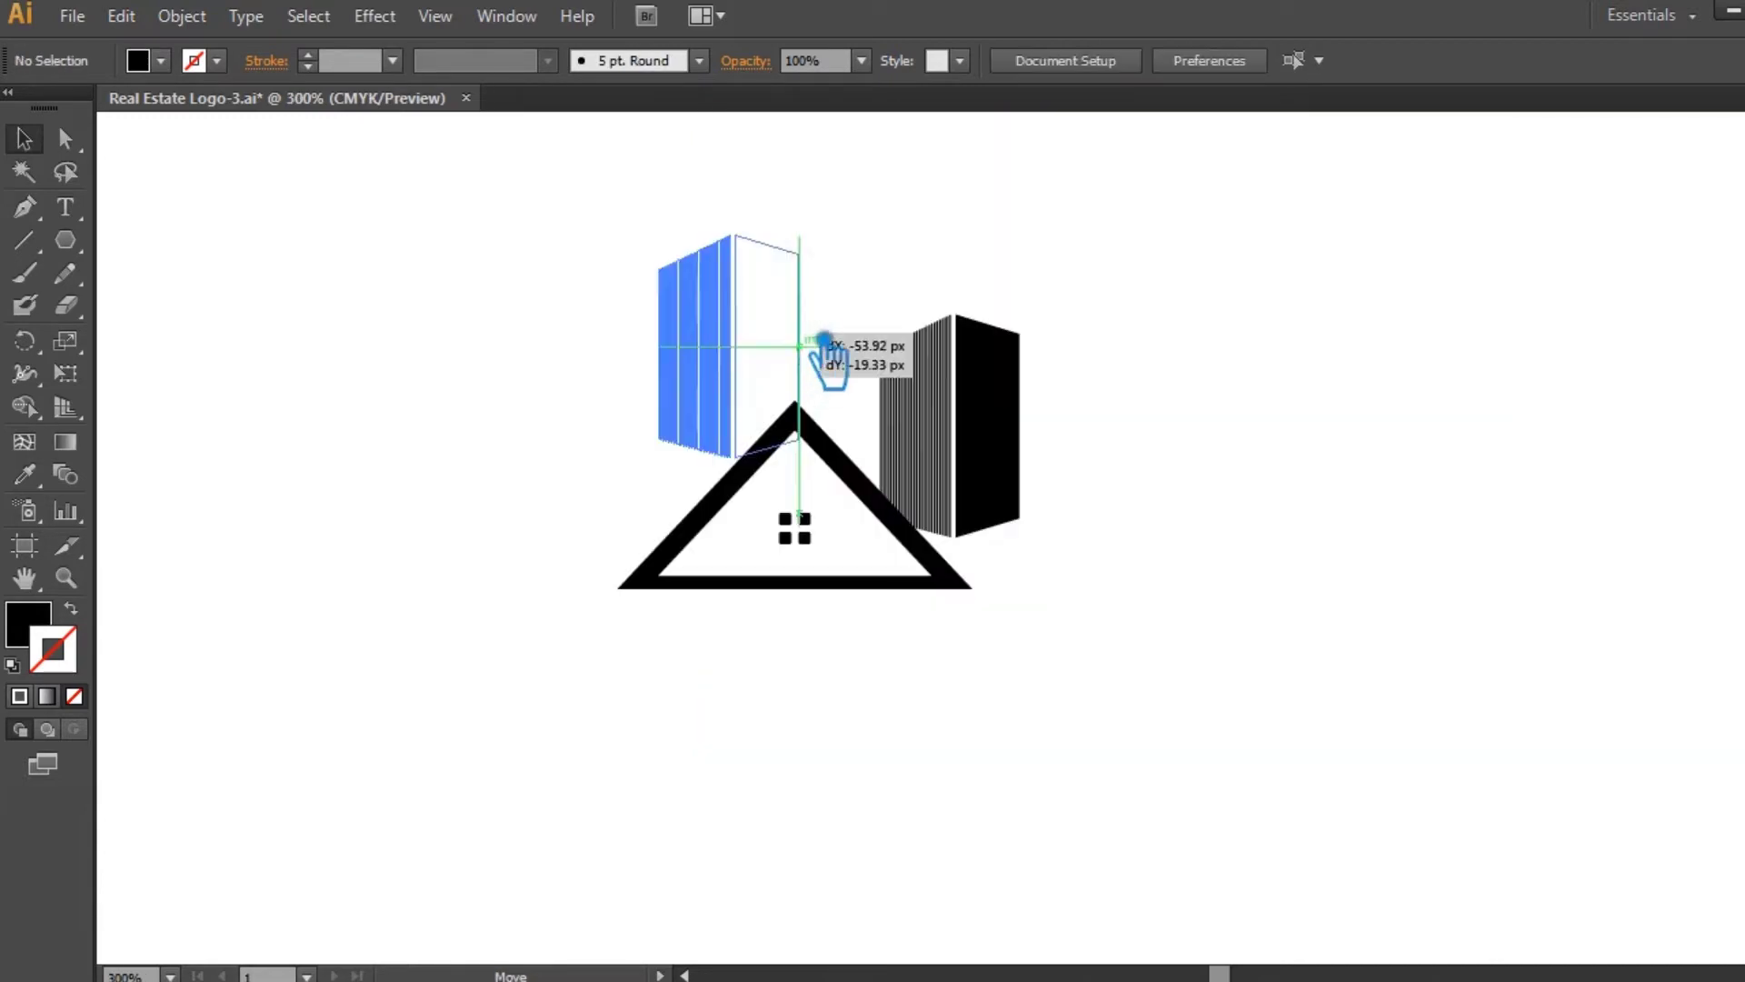
# - Move the striped building over the center of the roof so its base overlaps the roof's peak
pyautogui.moveTo(822, 363); pyautogui.dragTo(882, 368)
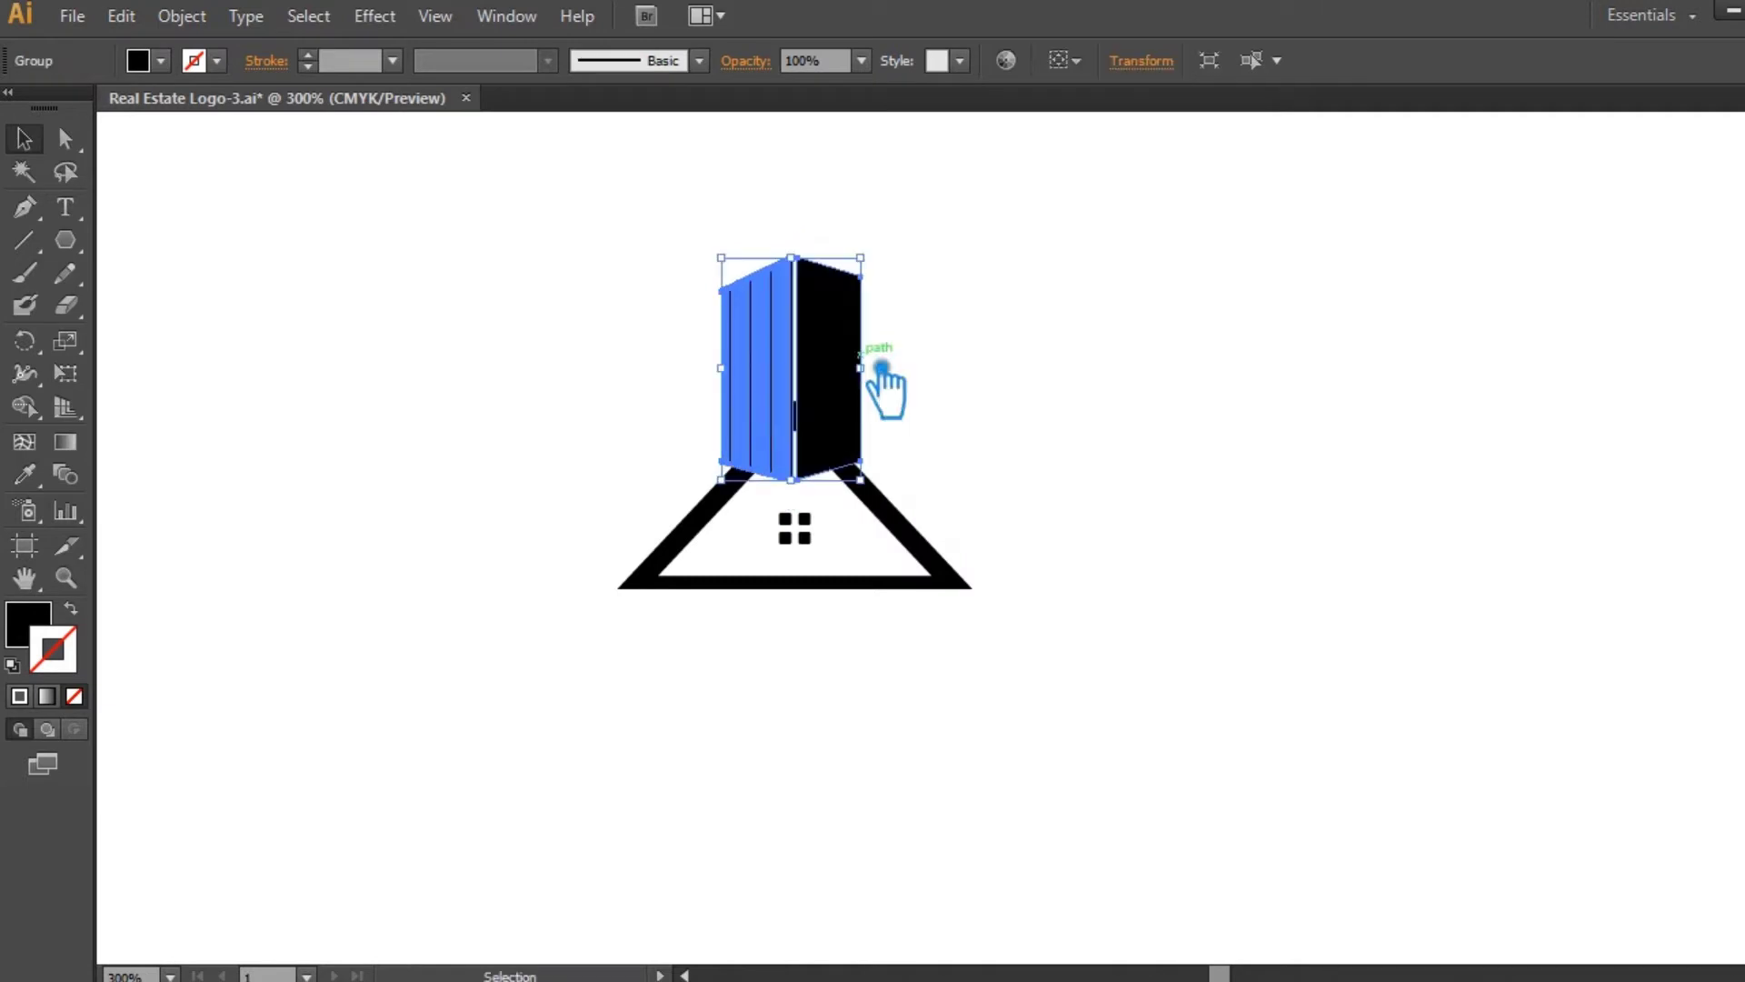
pyautogui.click(1021, 398)
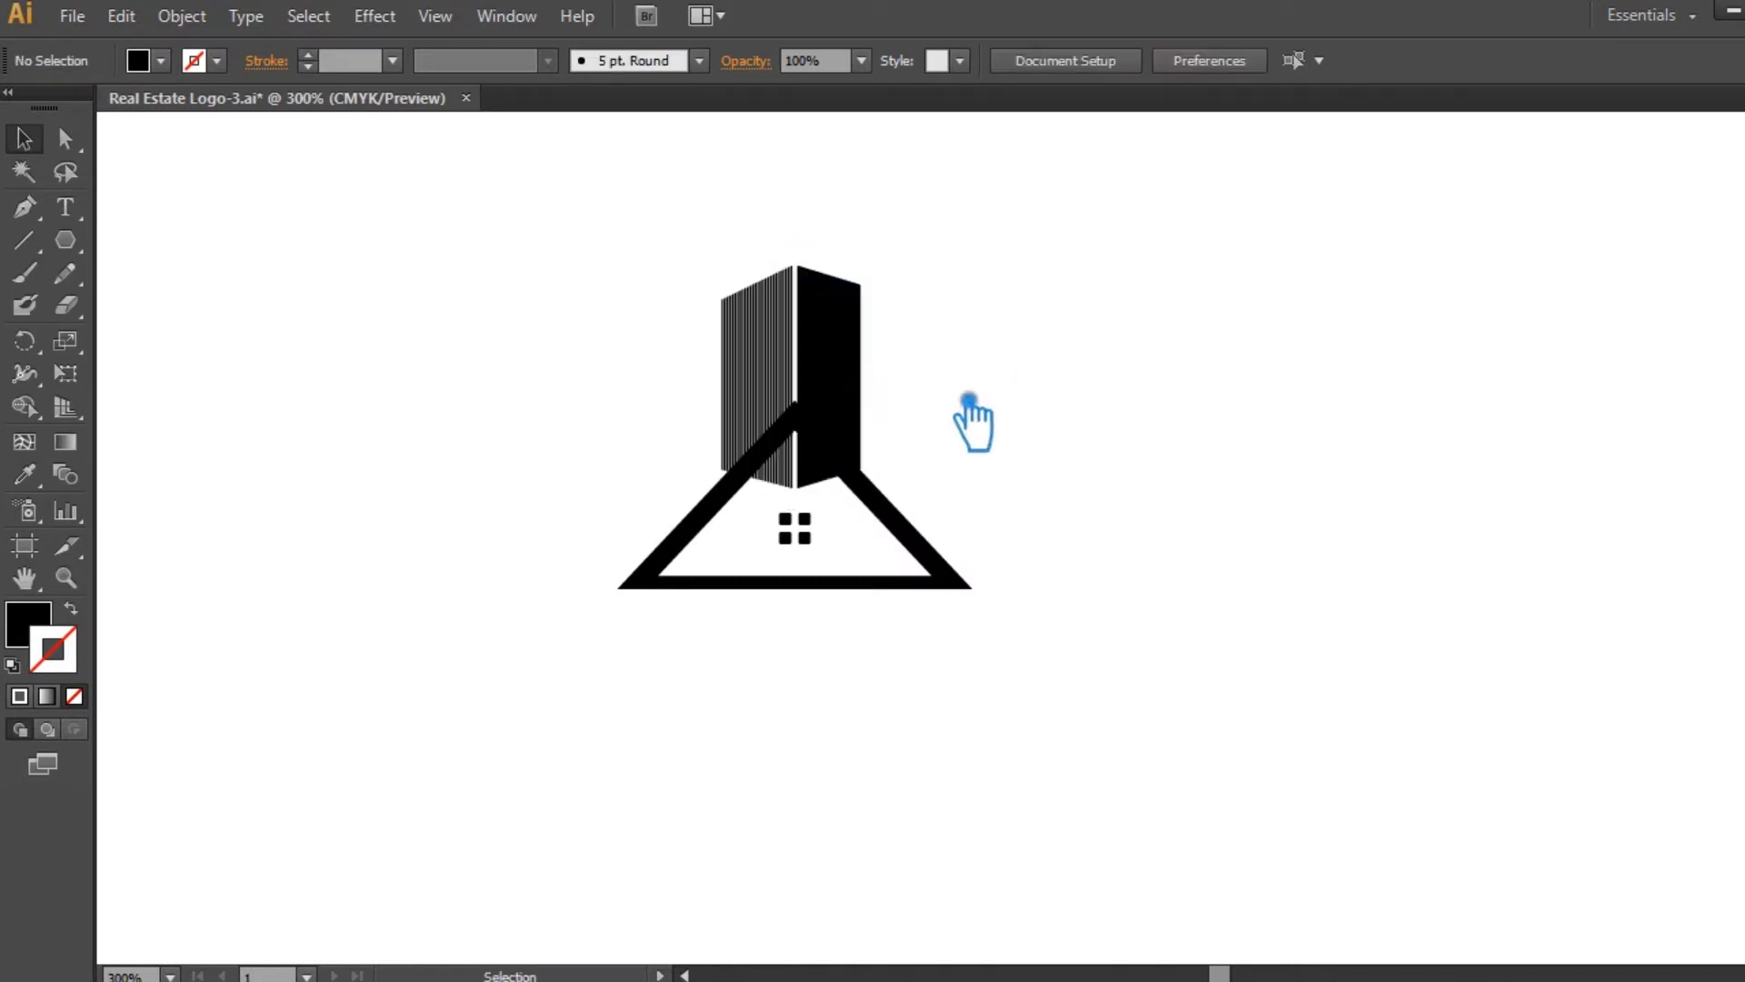
pyautogui.click(909, 541)
pyautogui.click(990, 362)
pyautogui.click(862, 374)
pyautogui.rightClick(864, 368)
pyautogui.click(966, 460)
# - Offset the triangular roof's path by 2.5 px with mitered joins
pyautogui.click(947, 564)
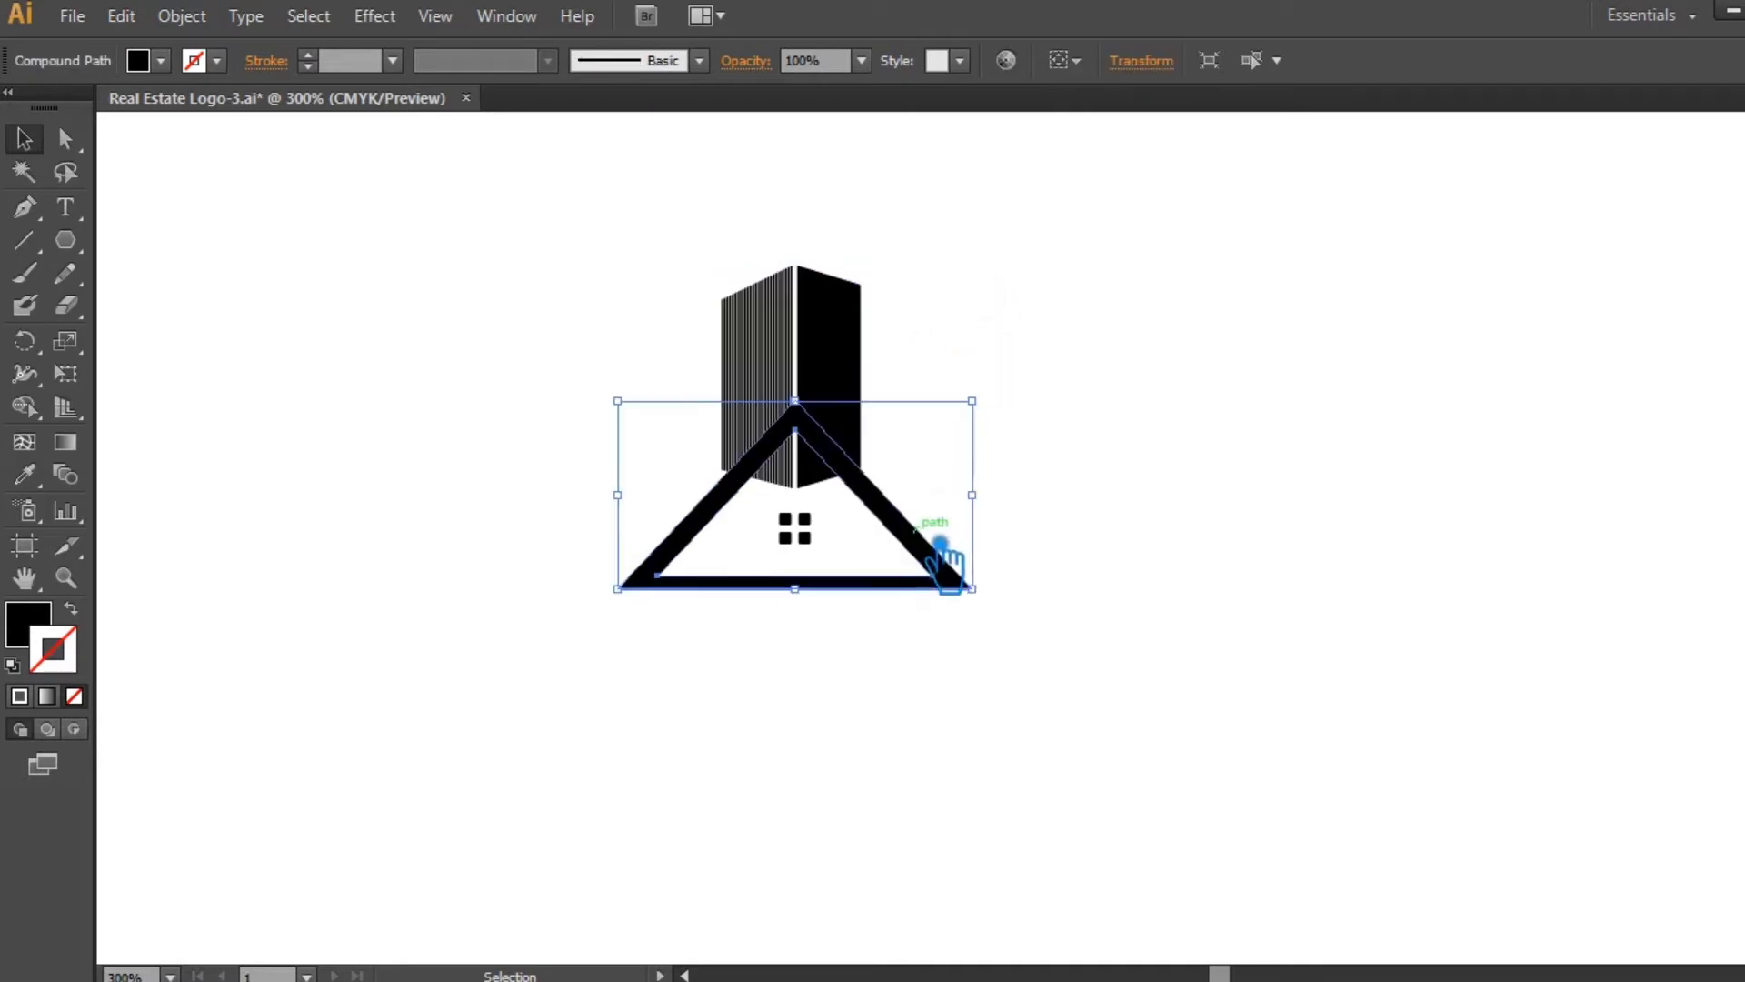
pyautogui.click(182, 15)
pyautogui.moveTo(285, 574)
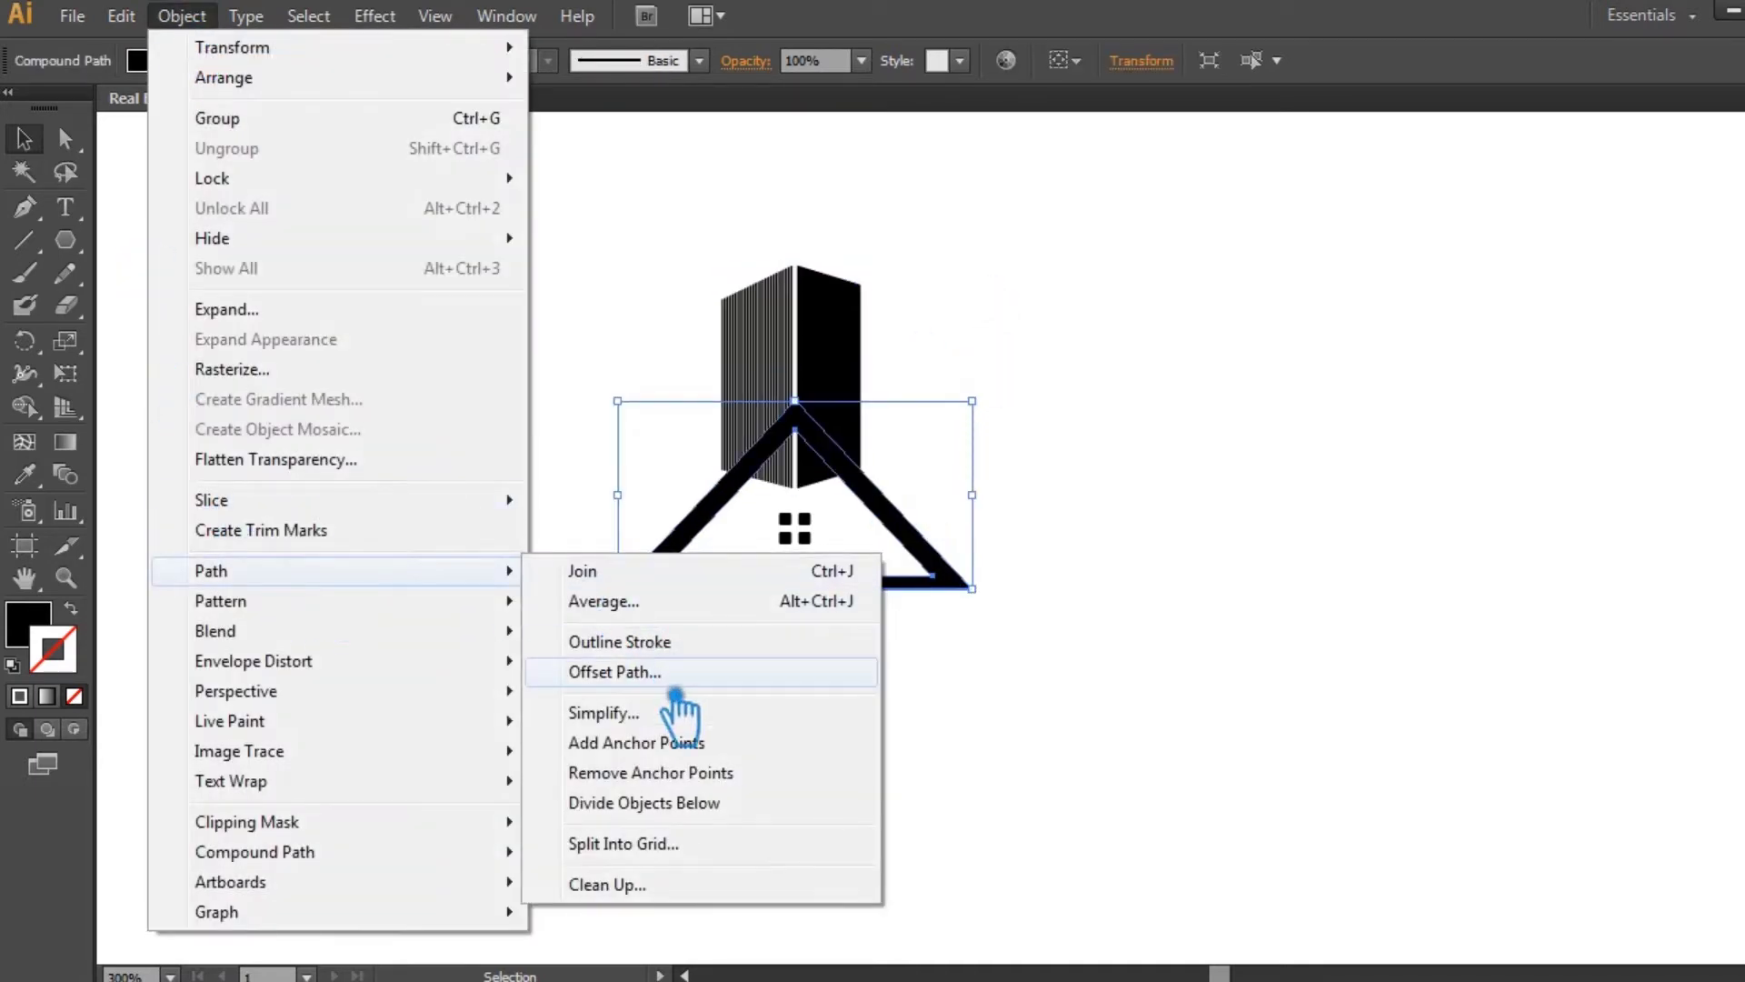
pyautogui.click(677, 669)
pyautogui.click(449, 414)
pyautogui.moveTo(761, 210); pyautogui.dragTo(1415, 193)
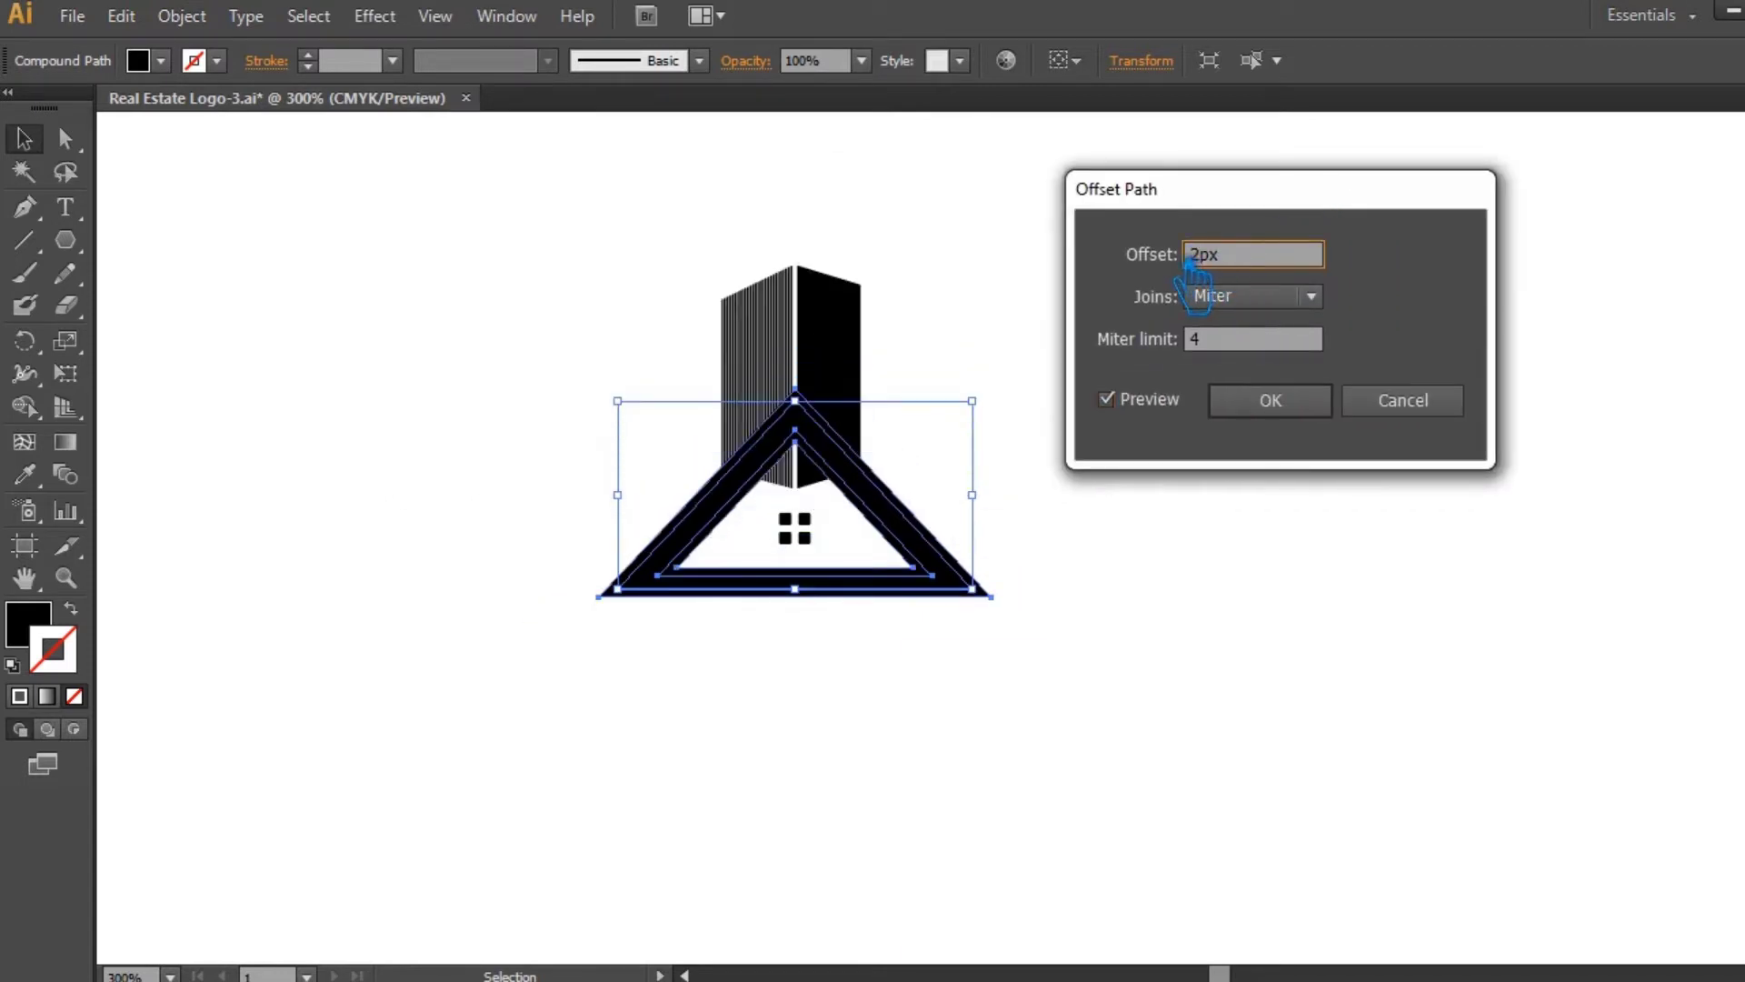
pyautogui.write('3')
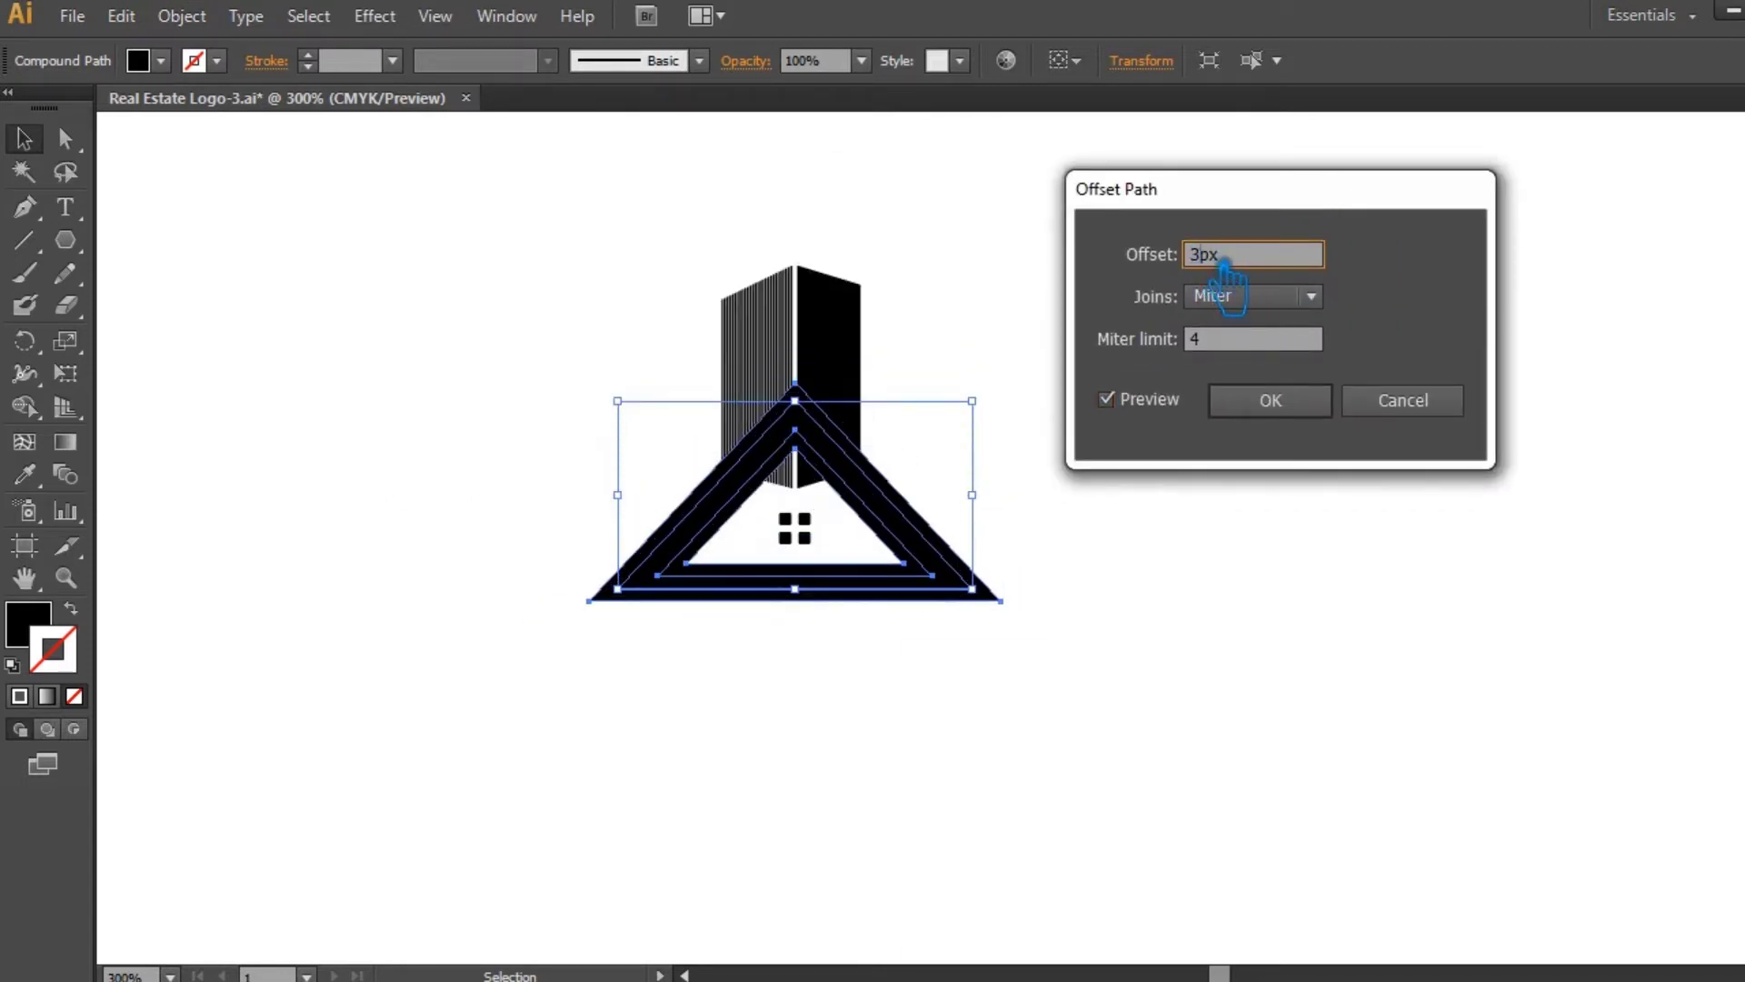
pyautogui.write('2.5')
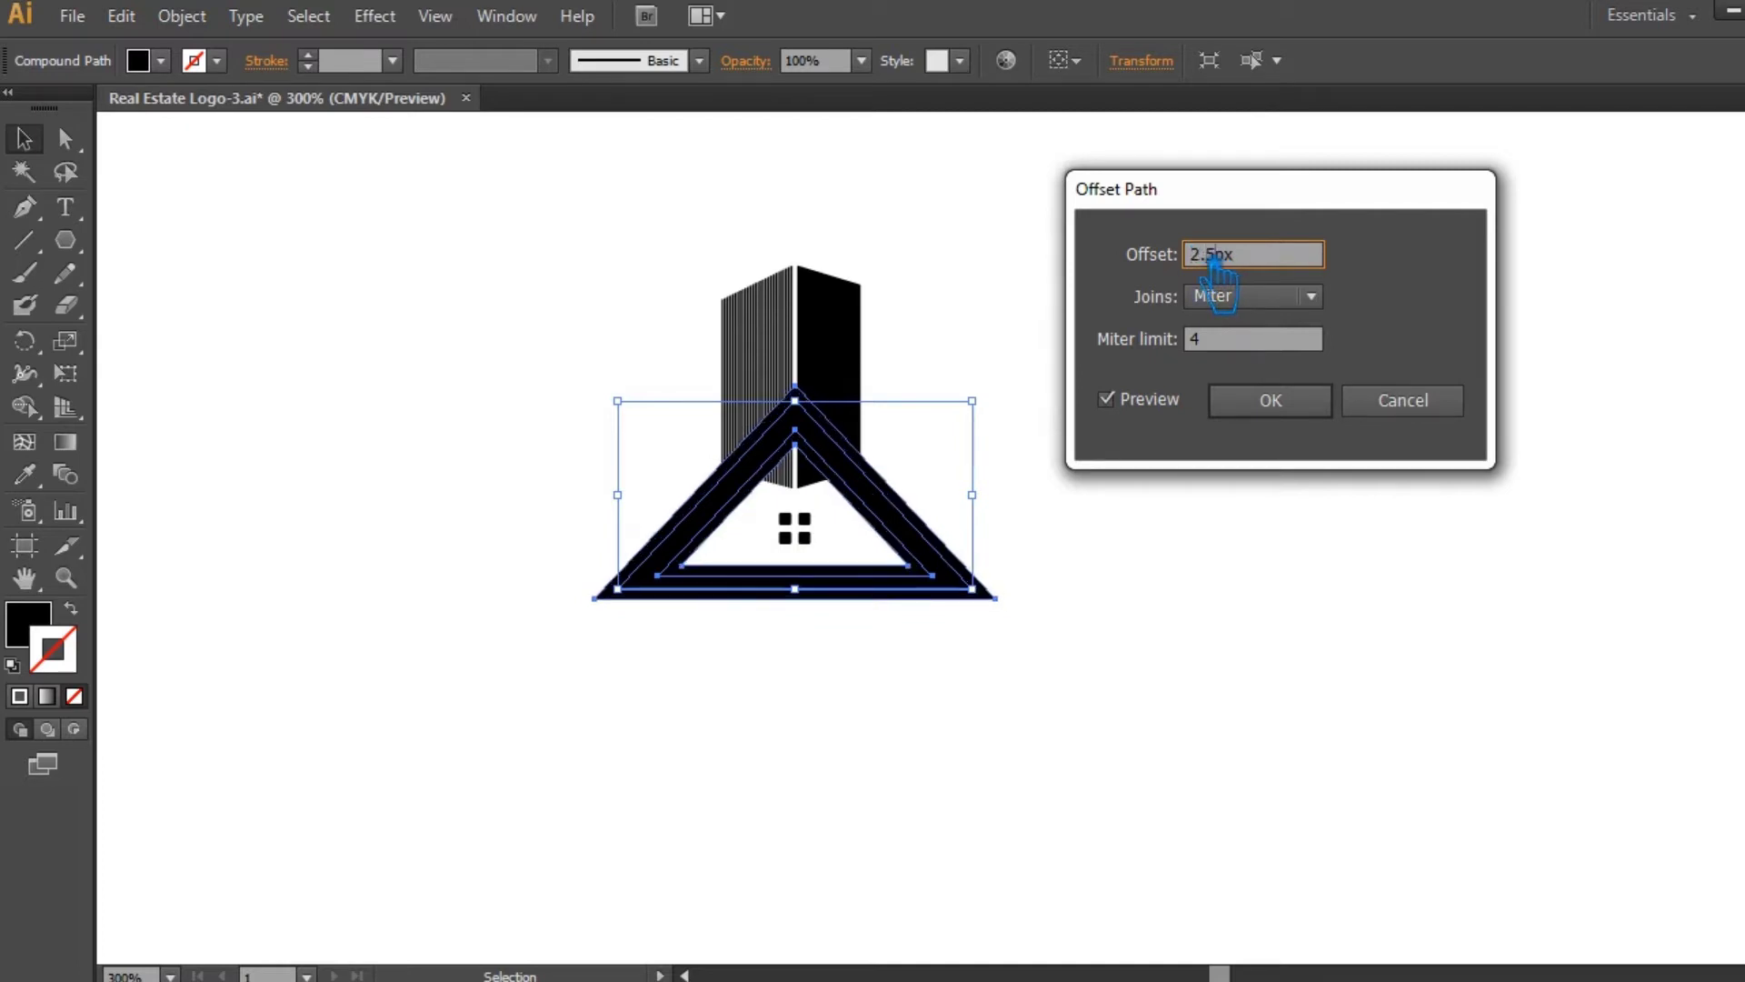
pyautogui.press('Return')
pyautogui.click(1196, 389)
# - Divide the overlapping roof, offset path, building and window shapes with Pathfinder, and ungroup the resulting pieces
pyautogui.moveTo(1095, 653); pyautogui.dragTo(543, 307)
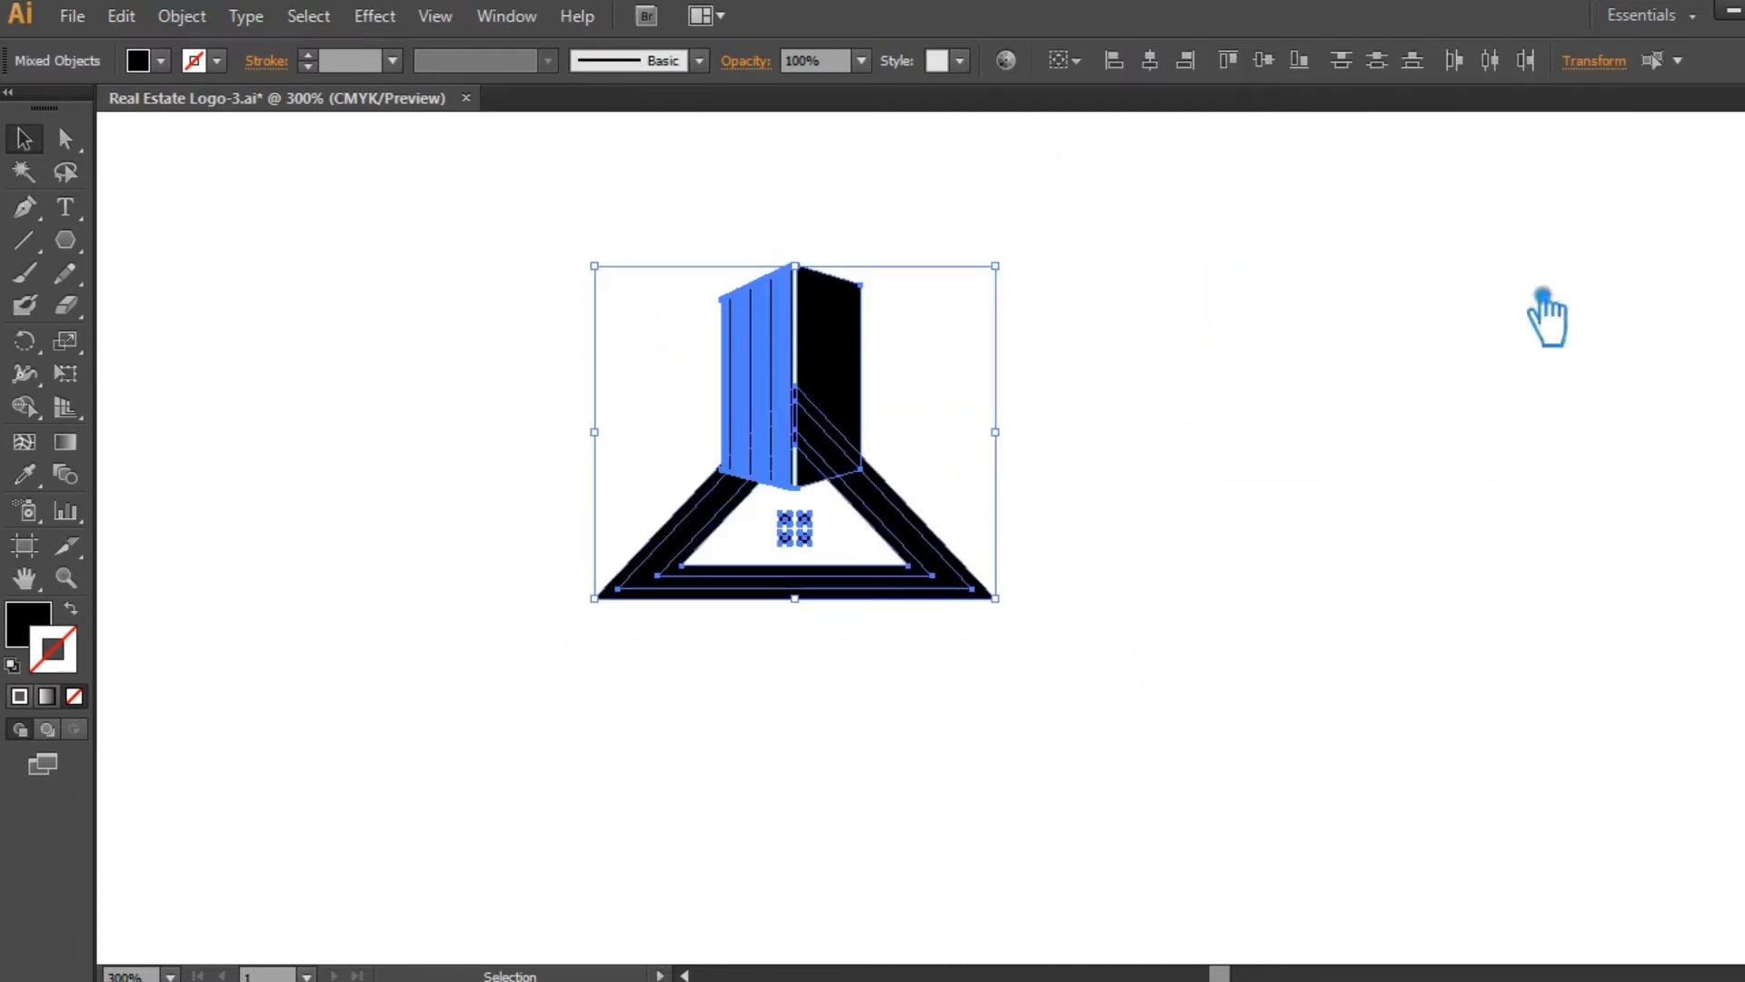
pyautogui.hotkey('shift', 'ctrl', 'F9')
pyautogui.click(1563, 602)
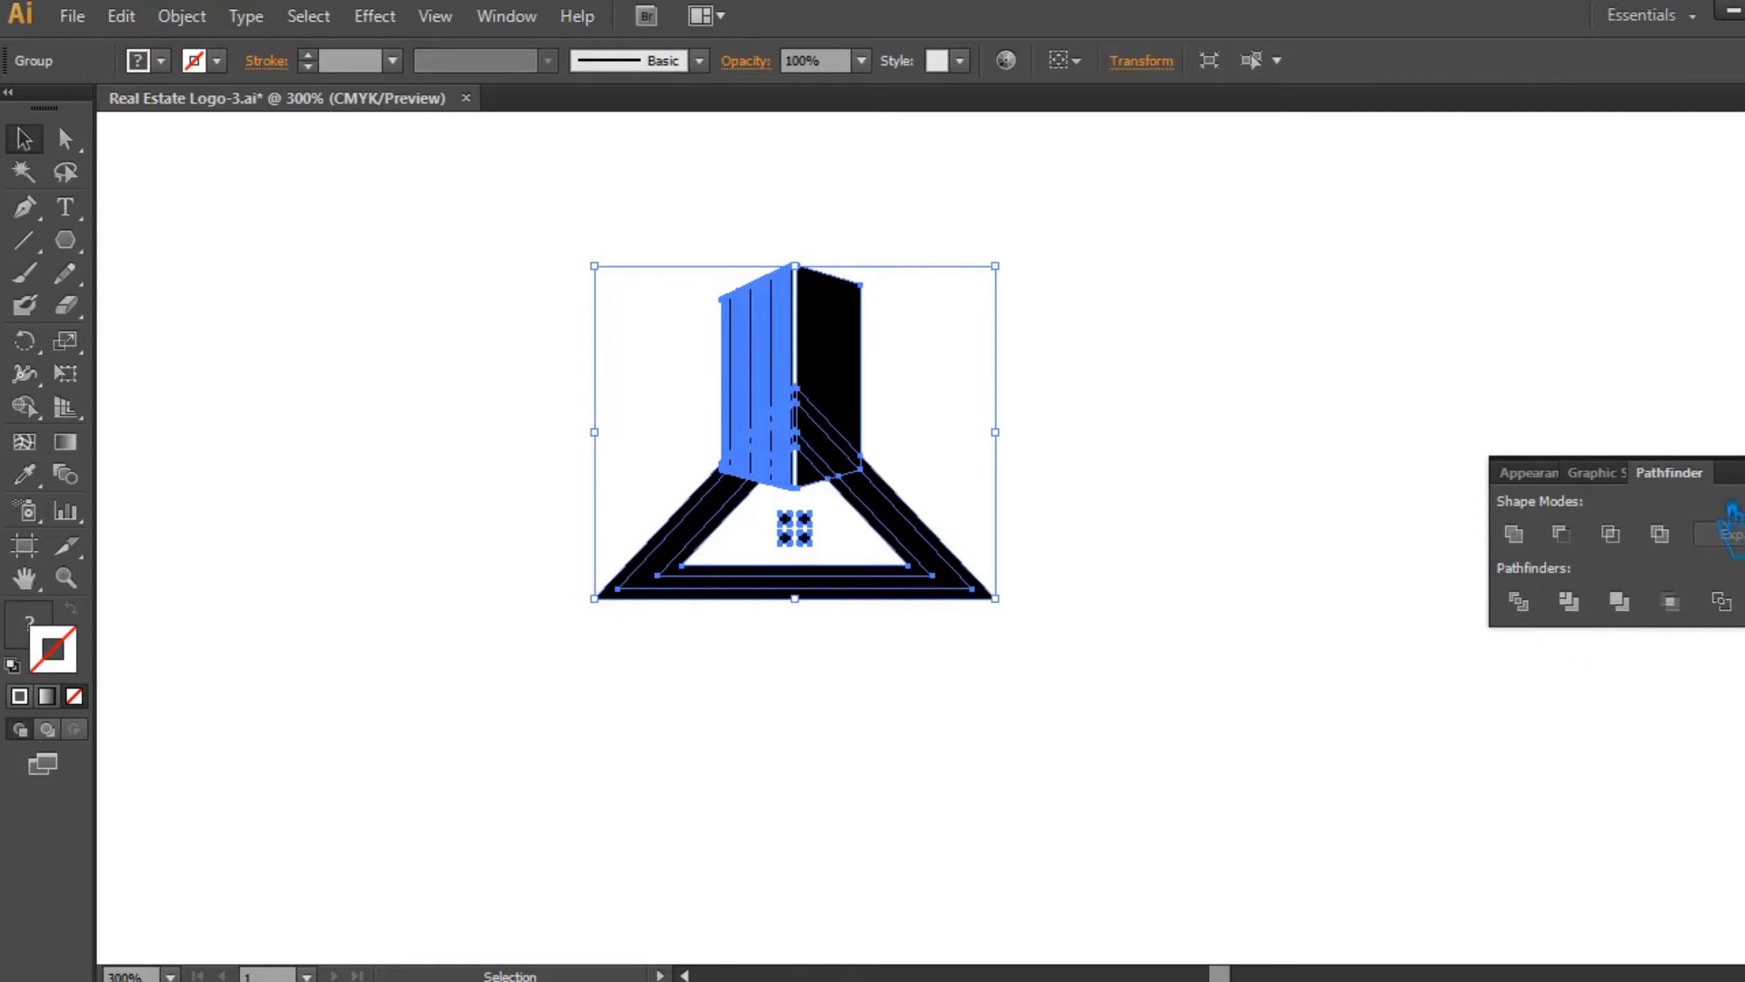
pyautogui.click(943, 518)
pyautogui.rightClick(933, 518)
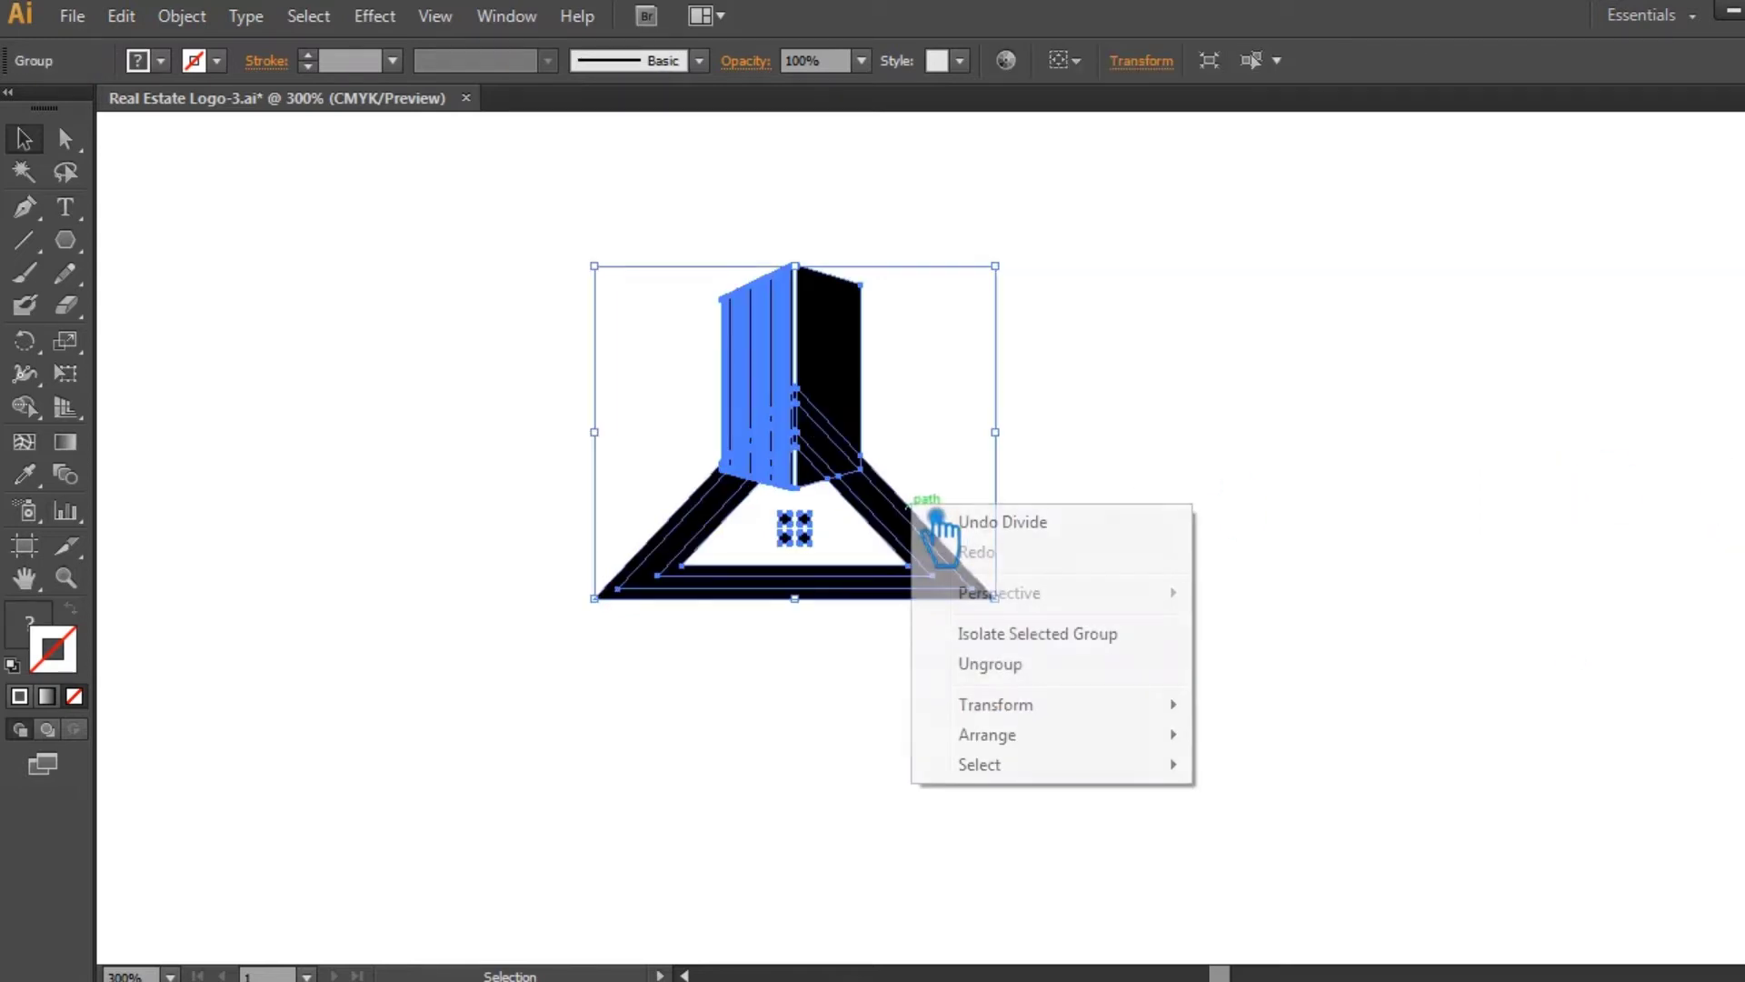
pyautogui.click(1000, 664)
# - Delete the offset band and the building pieces that overlap the roof, leaving a white gap between building and roof
pyautogui.click(1092, 529)
pyautogui.click(939, 527)
pyautogui.press('Delete')
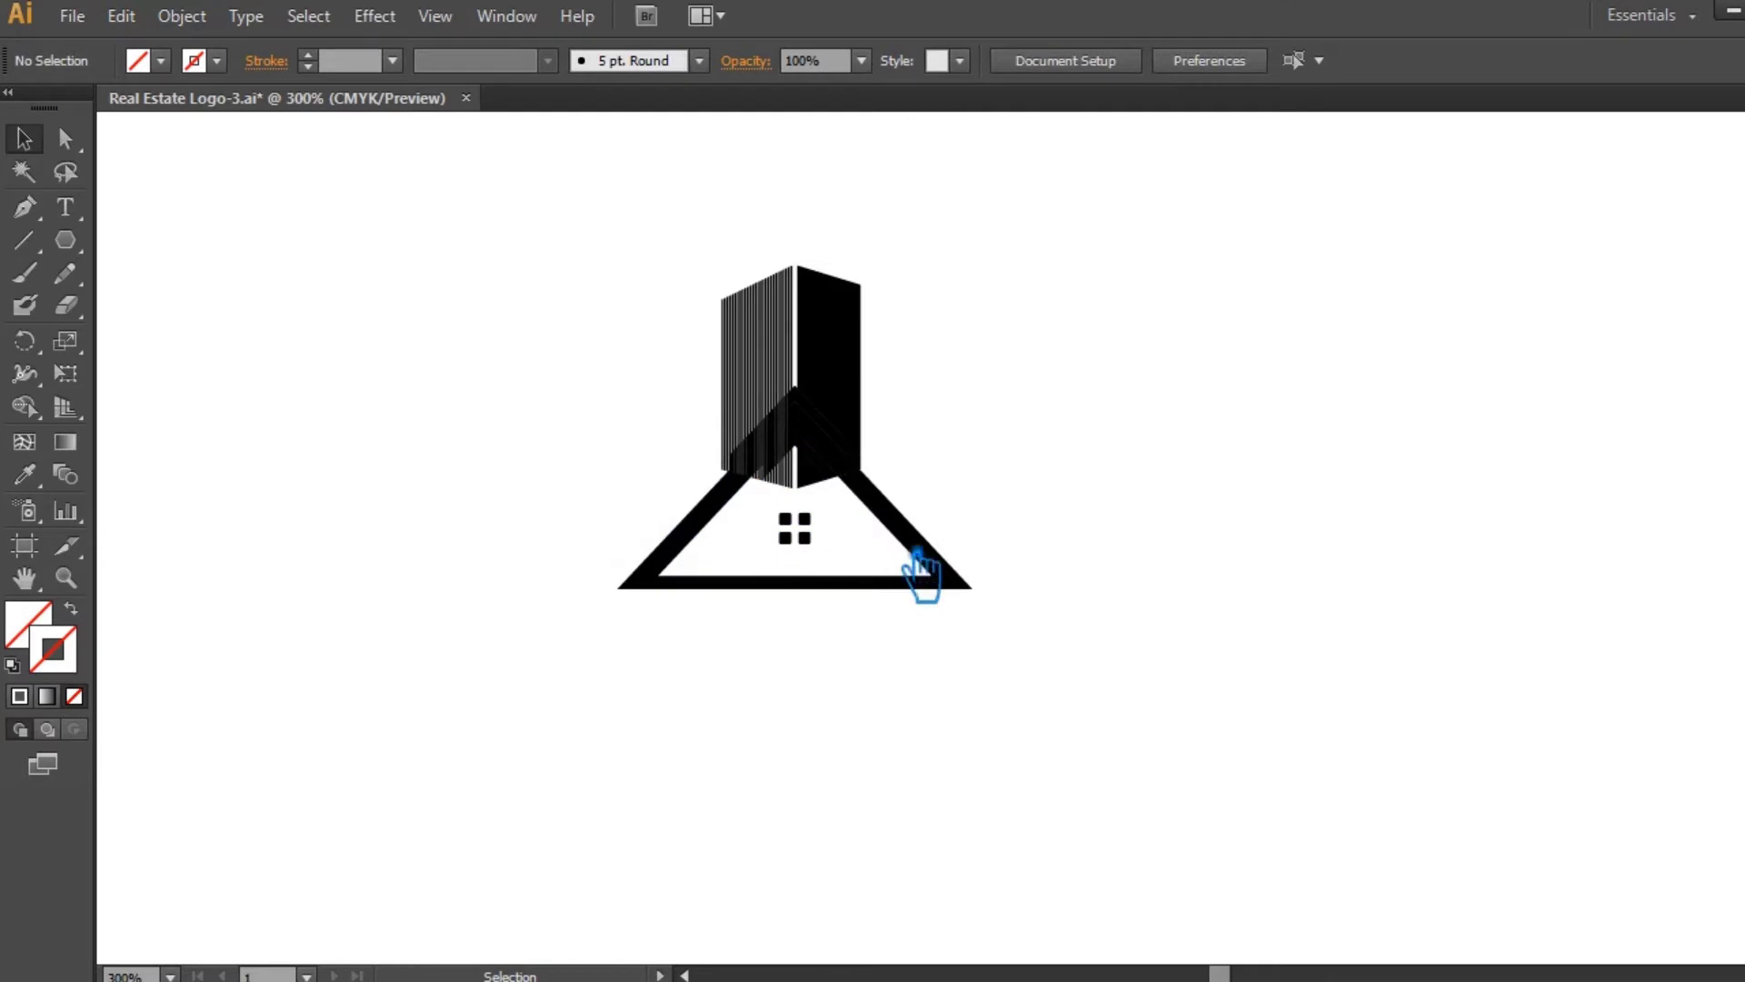
pyautogui.click(815, 473)
pyautogui.press('Delete')
pyautogui.click(811, 473)
pyautogui.press('Delete')
pyautogui.press('Delete')
pyautogui.moveTo(810, 457); pyautogui.dragTo(780, 488)
pyautogui.press('Delete')
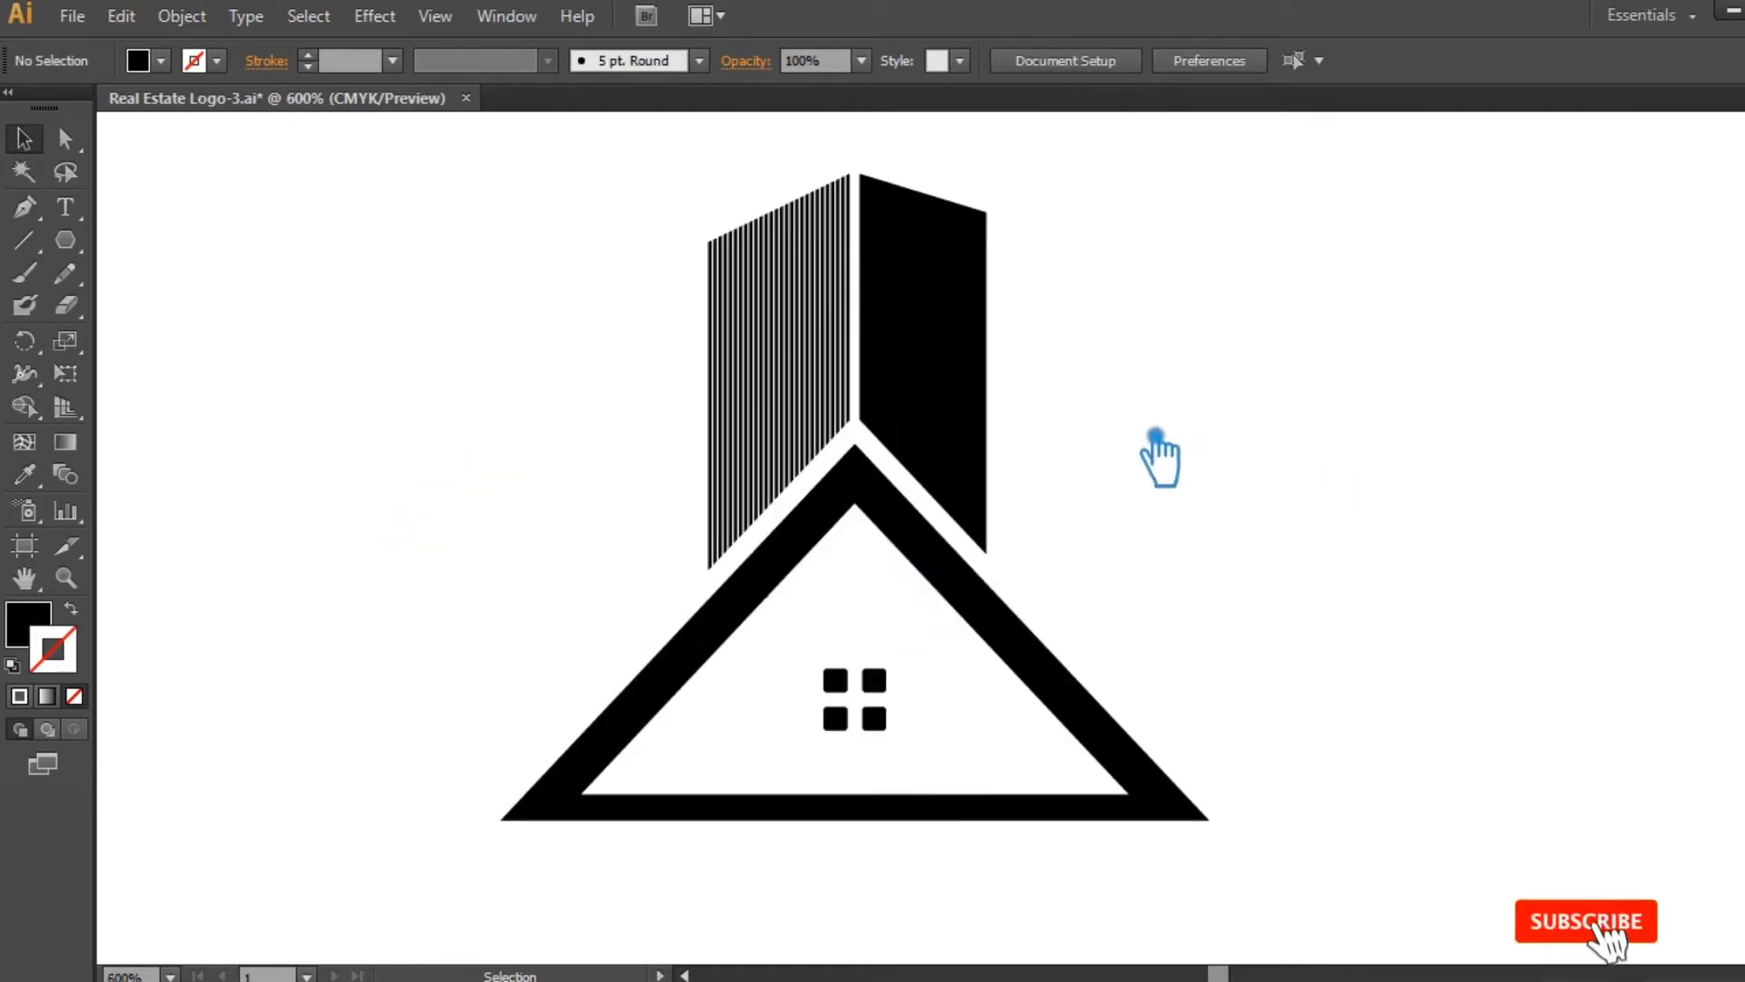
# - Nudge both faces of the building slightly down to narrow the gap above the roof
pyautogui.moveTo(1134, 425); pyautogui.dragTo(714, 350)
pyautogui.press('Down')
pyautogui.click(1300, 380)
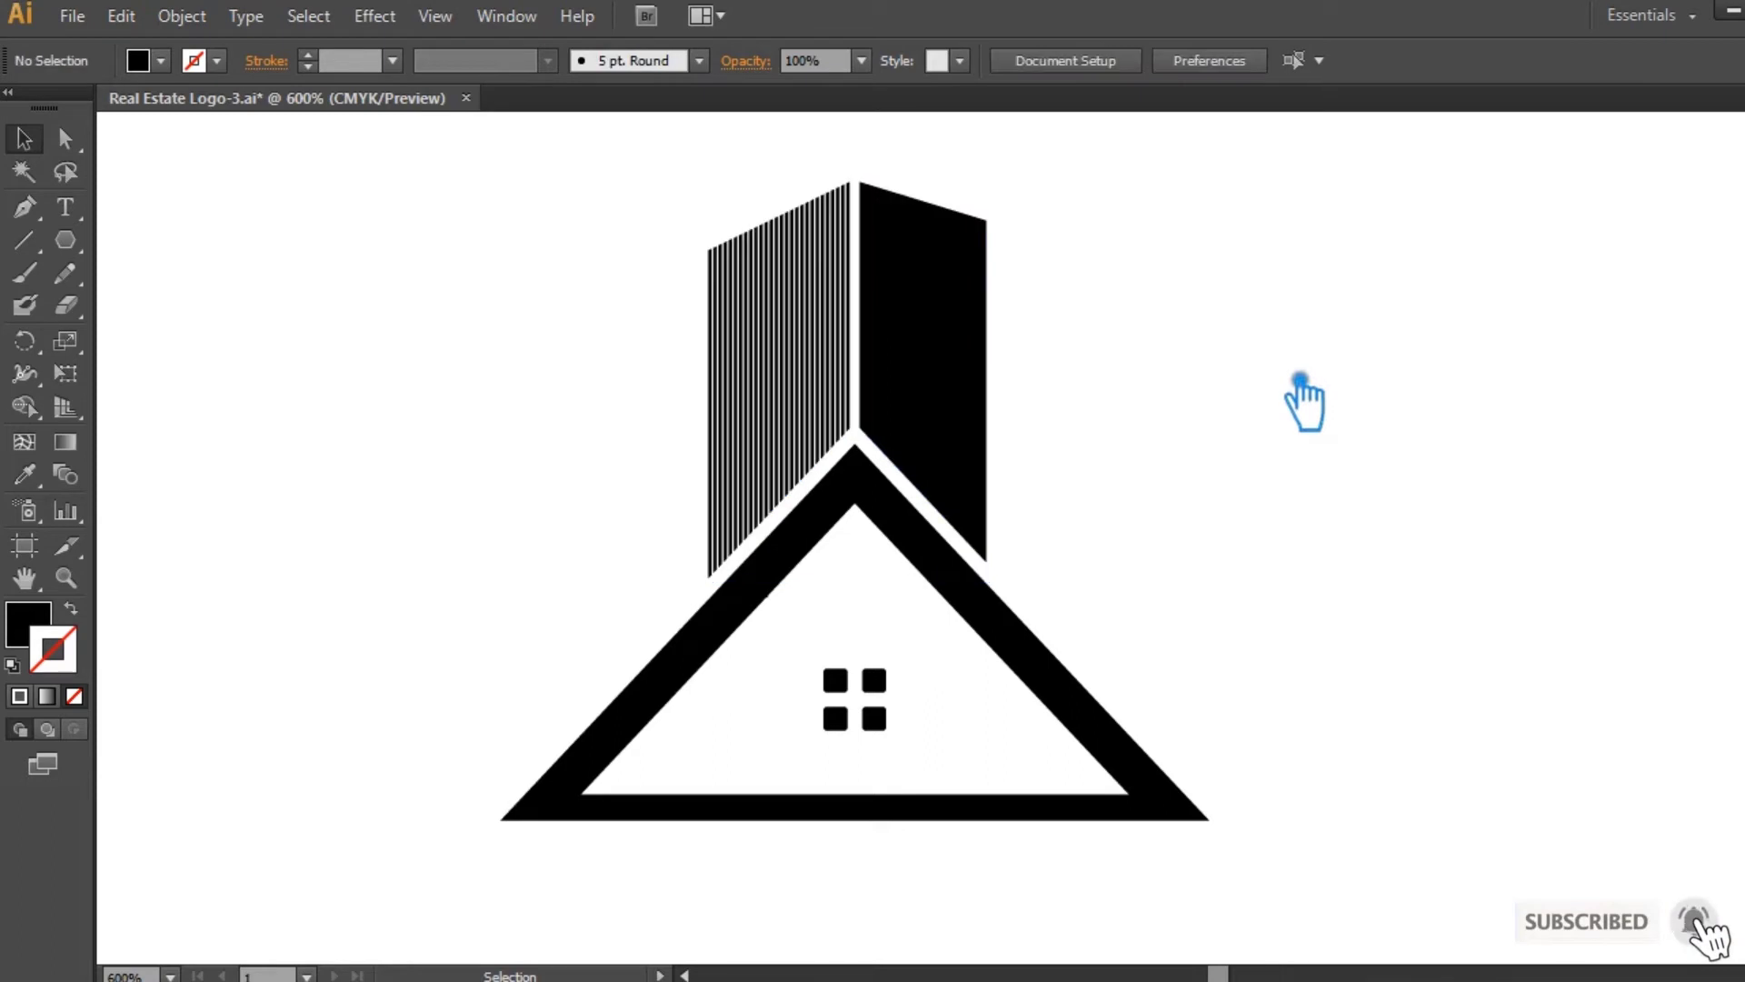
# - Draw an upright rectangle overlapping the right edge of the building's solid face and fill it dark gray
pyautogui.moveTo(65, 242); pyautogui.dragTo(186, 251)
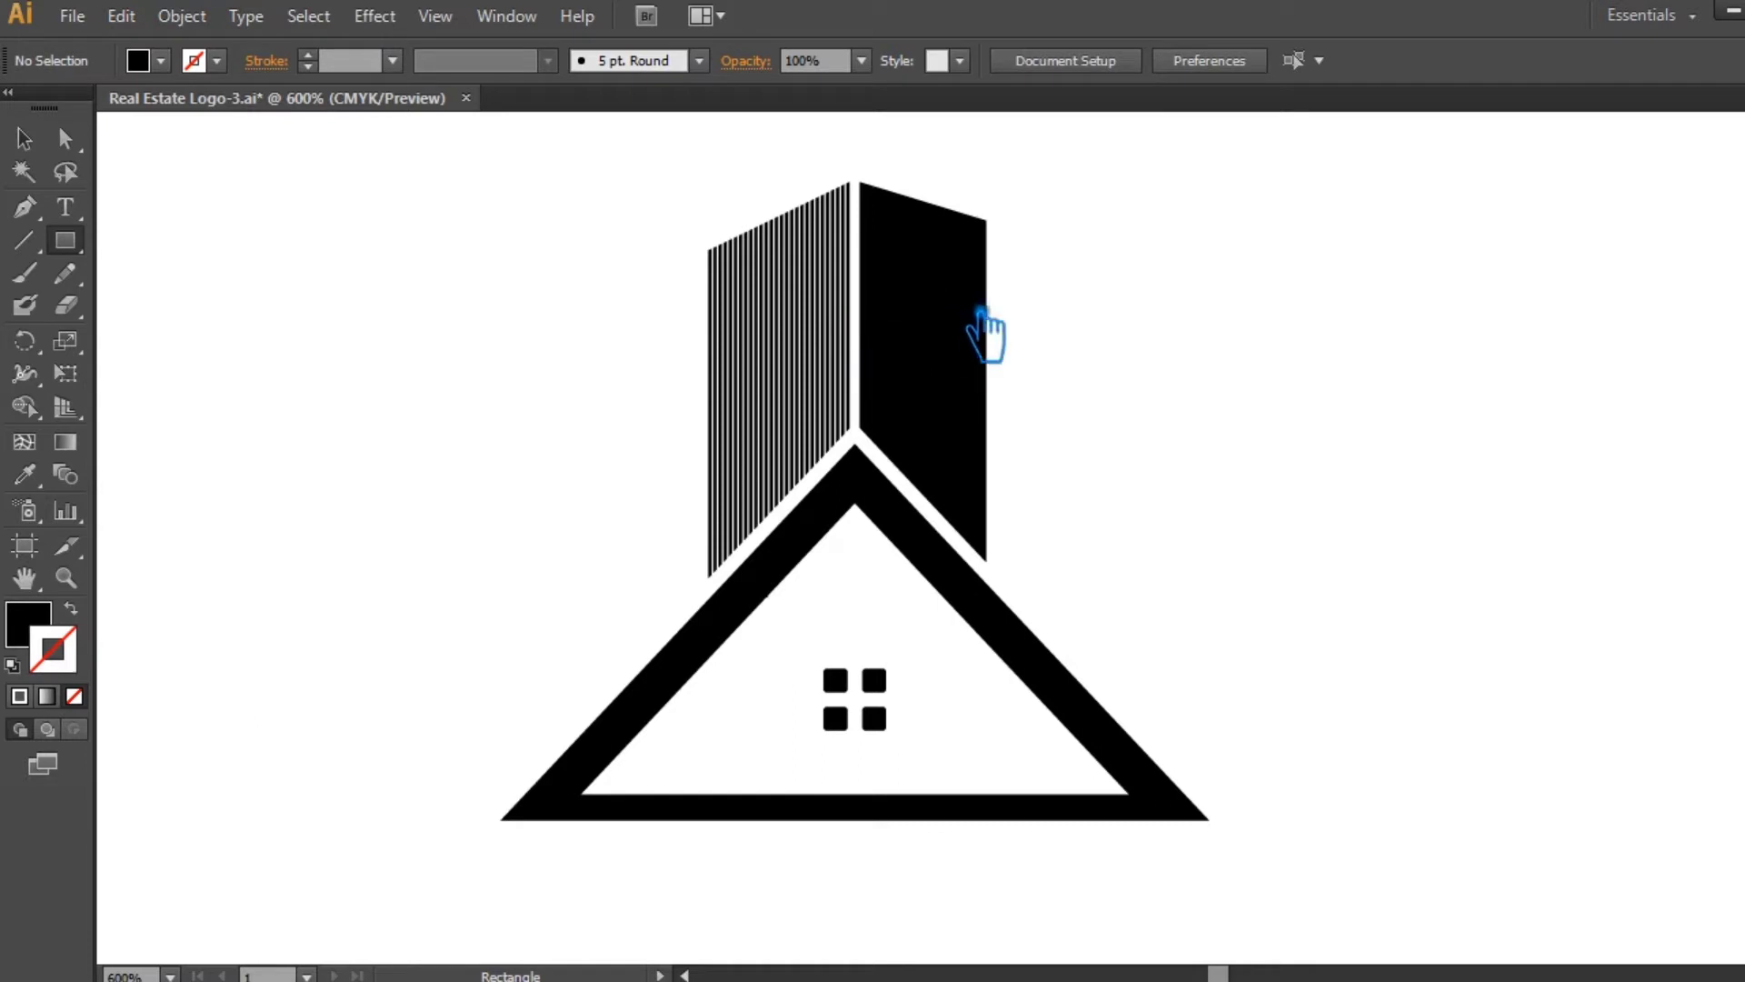
pyautogui.moveTo(927, 306); pyautogui.dragTo(1051, 528)
pyautogui.moveTo(1116, 583); pyautogui.dragTo(1061, 568)
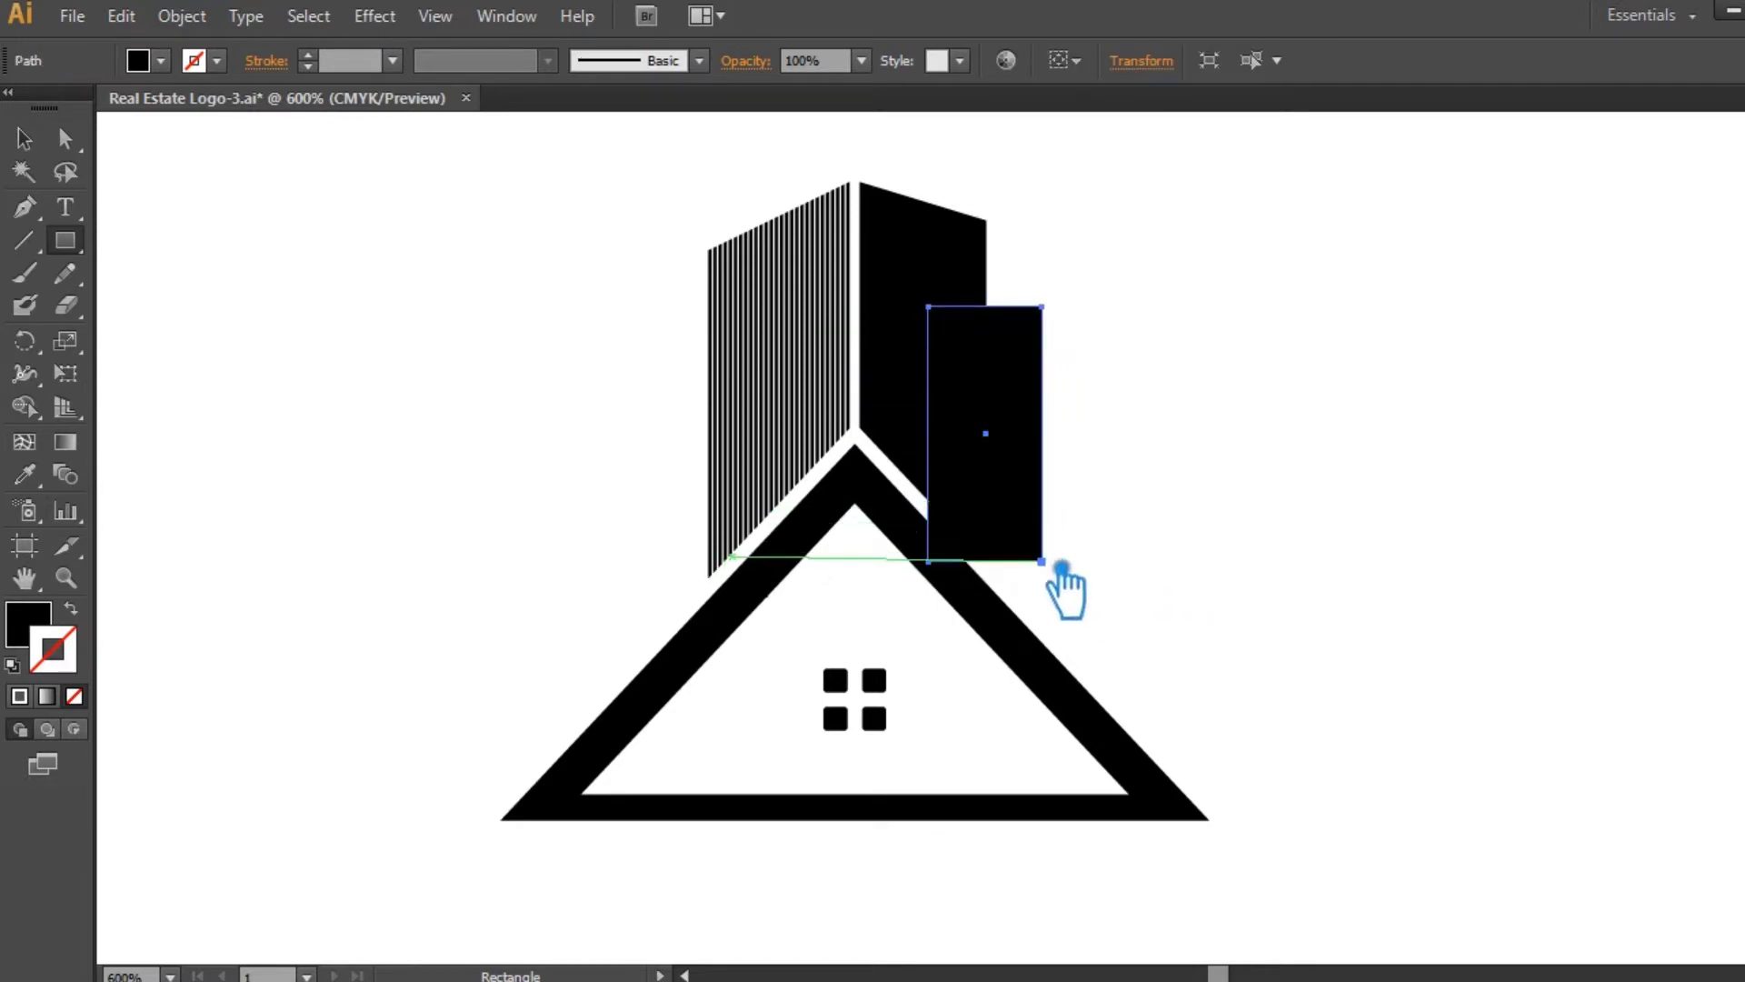
pyautogui.doubleClick(27, 623)
pyautogui.click(448, 460)
pyautogui.click(950, 195)
# - Lower the gray rectangle's top-right corner to slant its top edge, and extend its bottom edge down over the roof
pyautogui.press('a')
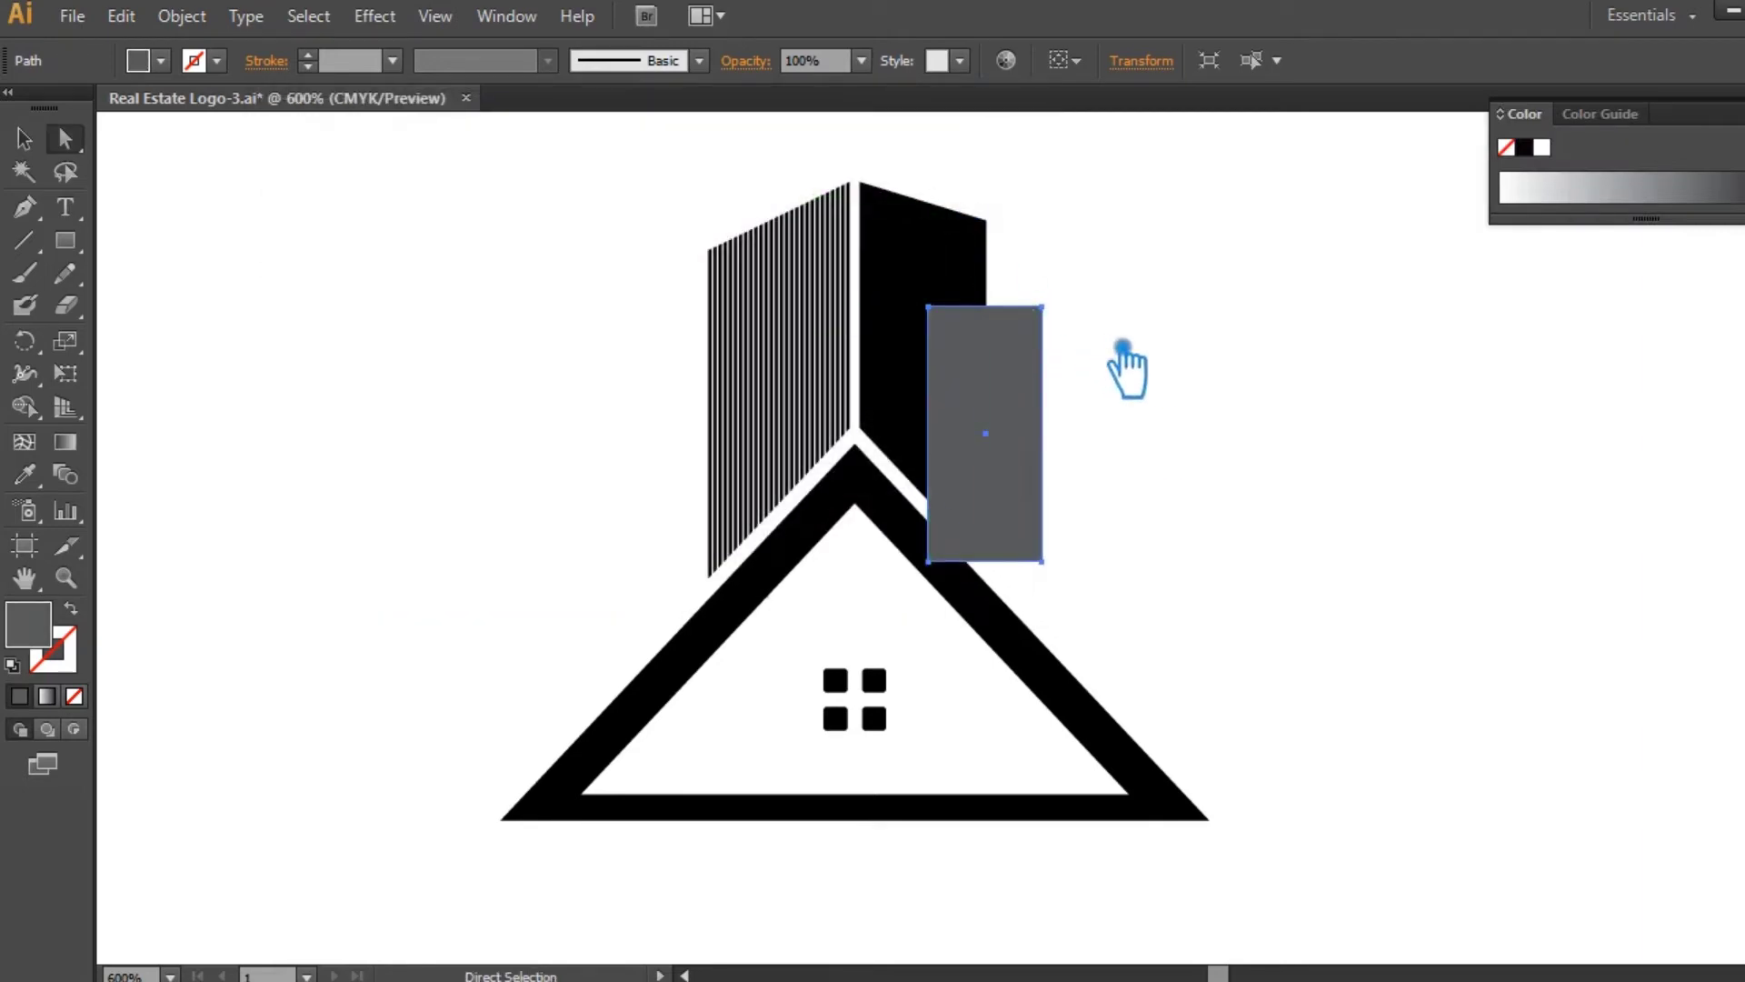
pyautogui.click(1043, 308)
pyautogui.press('Right')
pyautogui.press('Right')
pyautogui.press('Right')
pyautogui.press('Left')
pyautogui.press('Left')
pyautogui.press('Left')
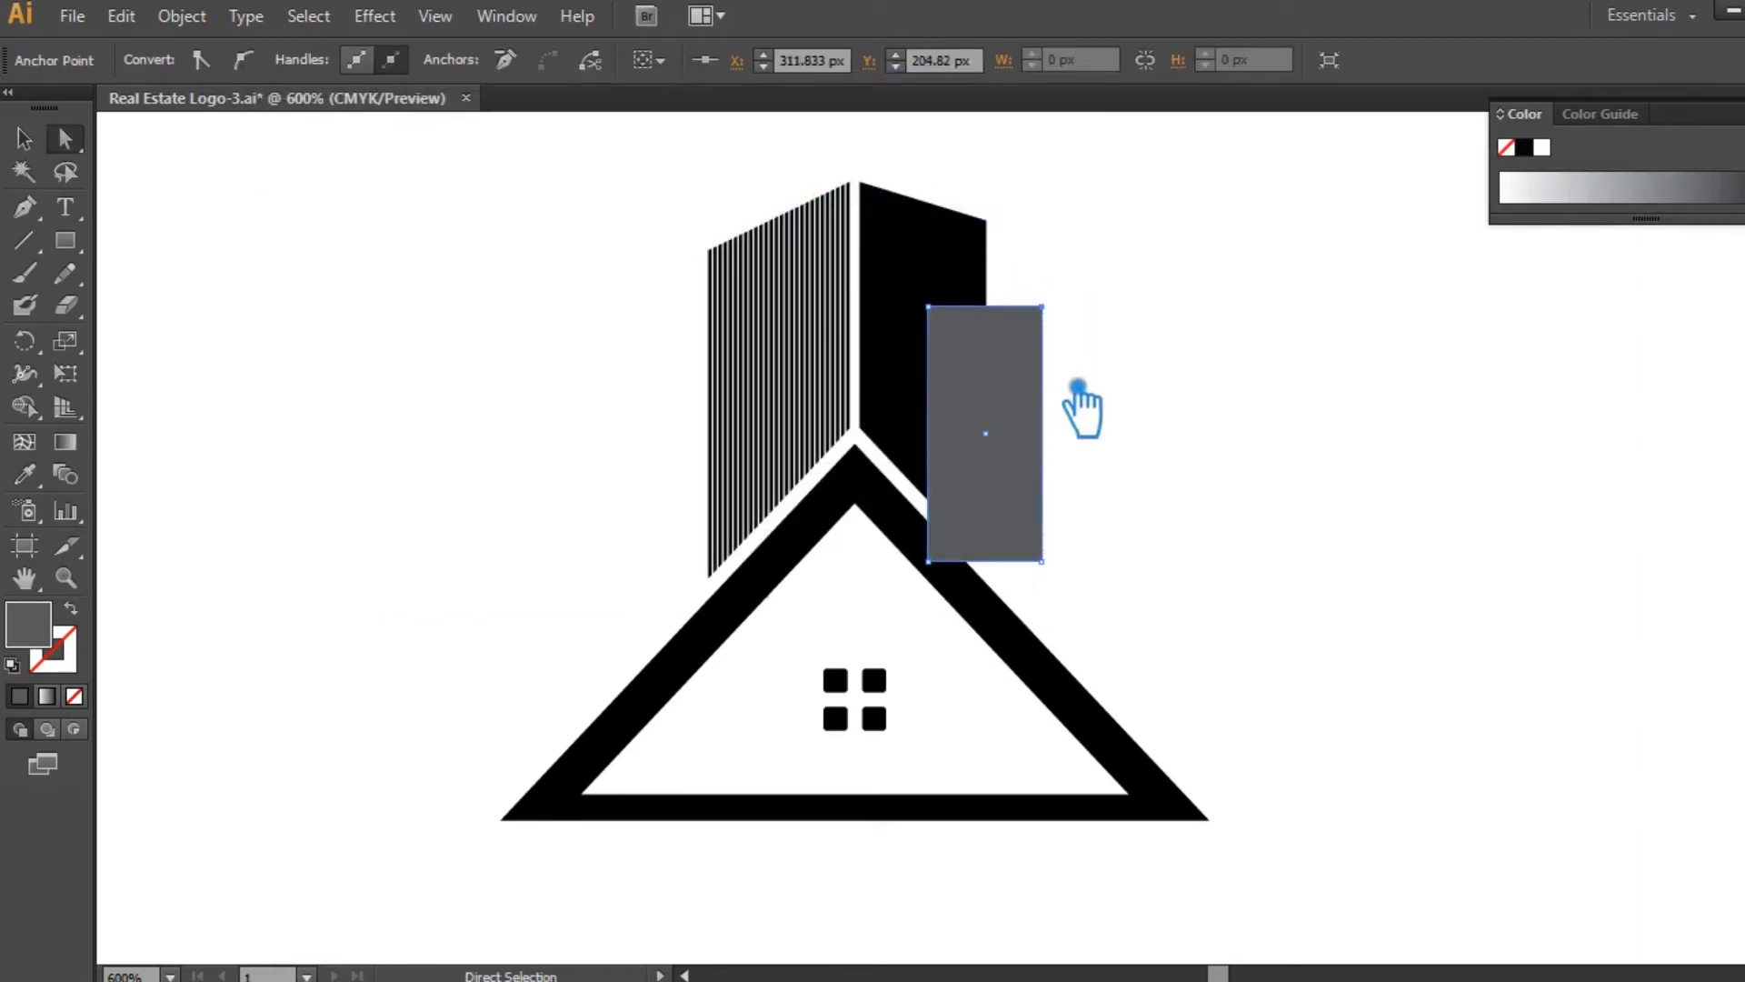
pyautogui.click(948, 562)
pyautogui.press('Down')
pyautogui.press('Down')
pyautogui.press('Down')
pyautogui.press('Down')
pyautogui.press('Down')
pyautogui.press('Down')
pyautogui.press('Down')
pyautogui.press('Down')
pyautogui.press('Down')
pyautogui.press('Down')
pyautogui.press('Down')
pyautogui.press('Down')
pyautogui.press('Down')
pyautogui.press('Down')
pyautogui.press('Down')
pyautogui.press('Down')
pyautogui.press('Down')
pyautogui.press('Down')
pyautogui.press('Down')
pyautogui.press('Down')
pyautogui.press('Down')
pyautogui.press('Down')
pyautogui.press('Down')
pyautogui.press('Down')
pyautogui.press('Down')
pyautogui.press('Down')
pyautogui.press('Down')
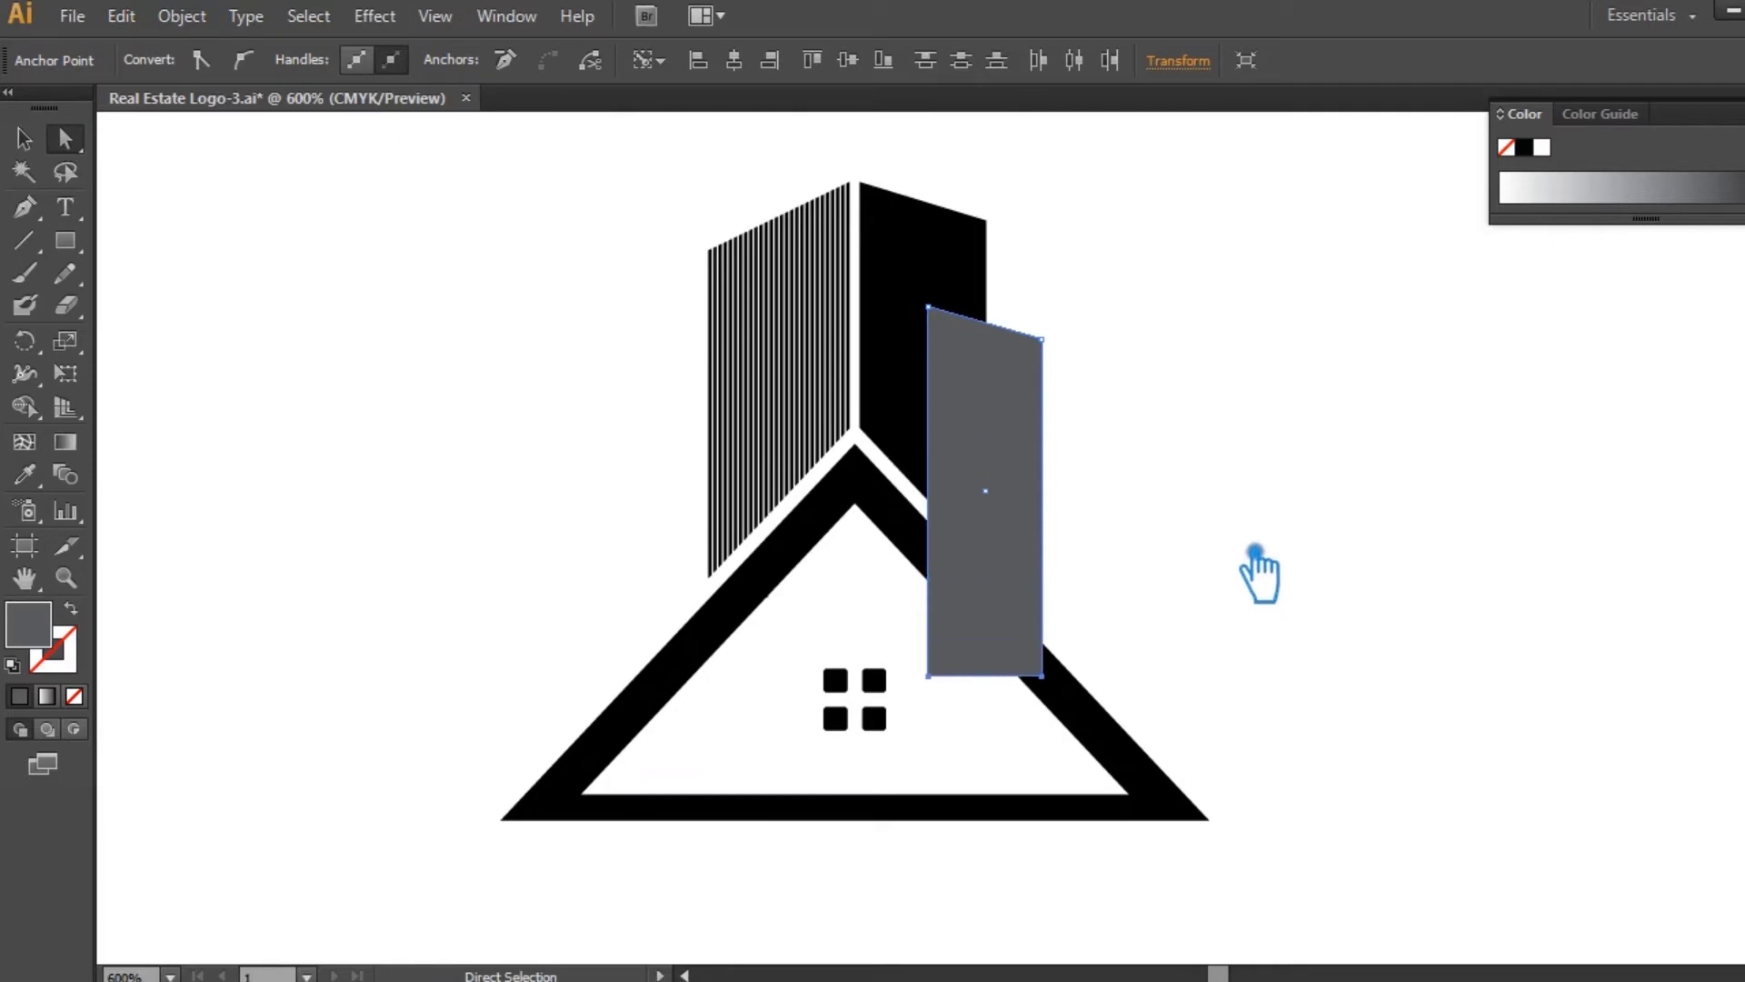
# - Move the slanted gray panel up so its top sits closer to the top of the building's solid face
pyautogui.click(34, 150)
pyautogui.click(1072, 395)
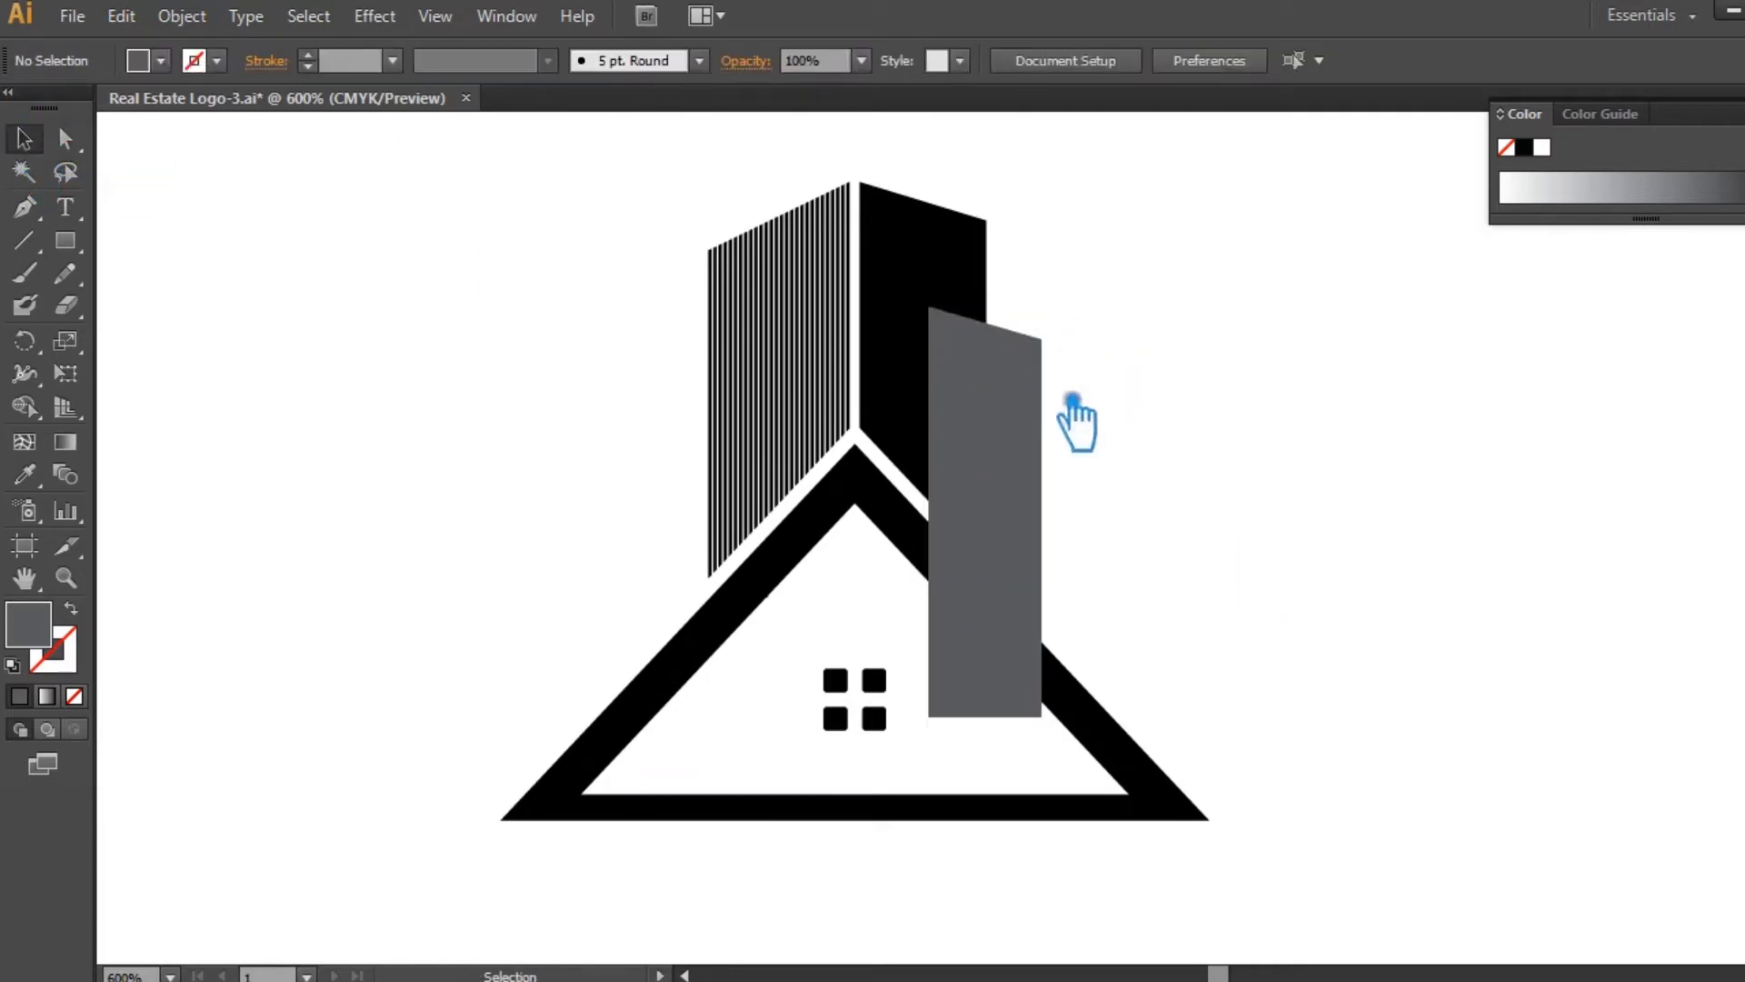
pyautogui.click(1007, 431)
pyautogui.press('Up')
pyautogui.press('Up')
pyautogui.press('Up')
pyautogui.press('Up')
pyautogui.press('Up')
pyautogui.press('Up')
pyautogui.press('Up')
pyautogui.click(1159, 400)
# - Duplicate the gray panel three times in equal diagonal steps down to the right, and group all four panels
pyautogui.moveTo(1000, 429); pyautogui.dragTo(1082, 511)
pyautogui.hotkey('ctrl', 'd')
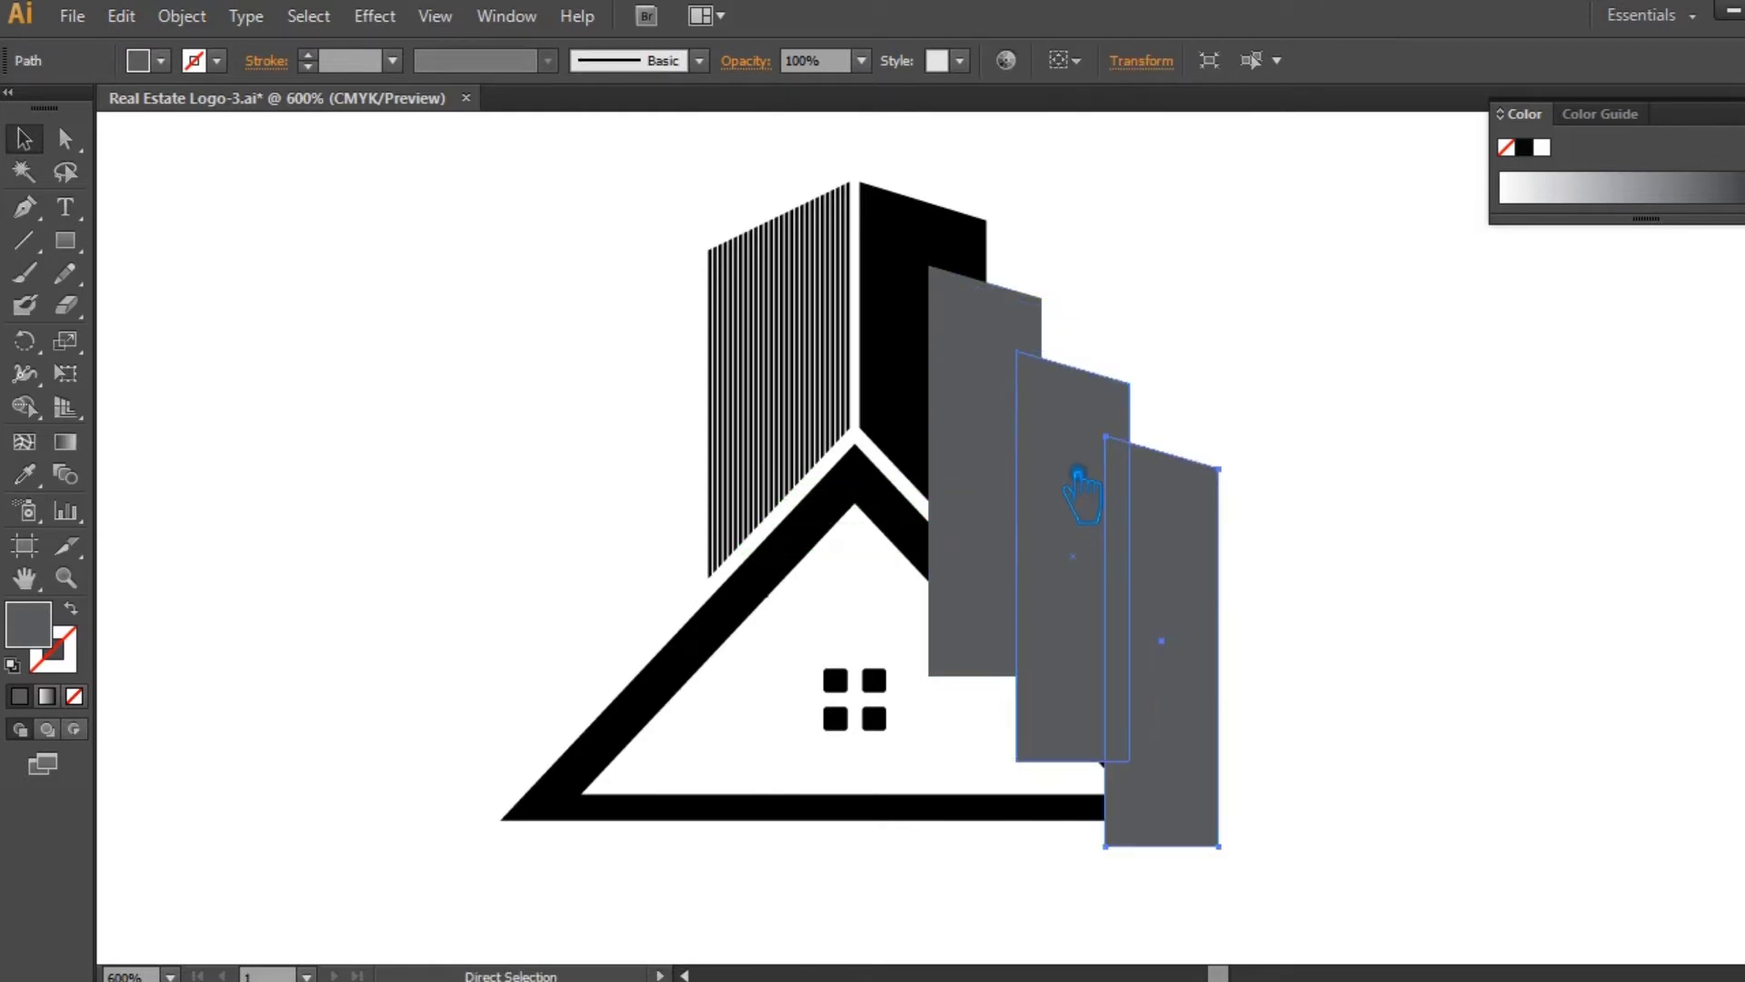
pyautogui.hotkey('ctrl', 'd')
pyautogui.moveTo(1371, 635); pyautogui.dragTo(985, 343)
pyautogui.click(1366, 400)
pyautogui.moveTo(1422, 592); pyautogui.dragTo(1047, 300)
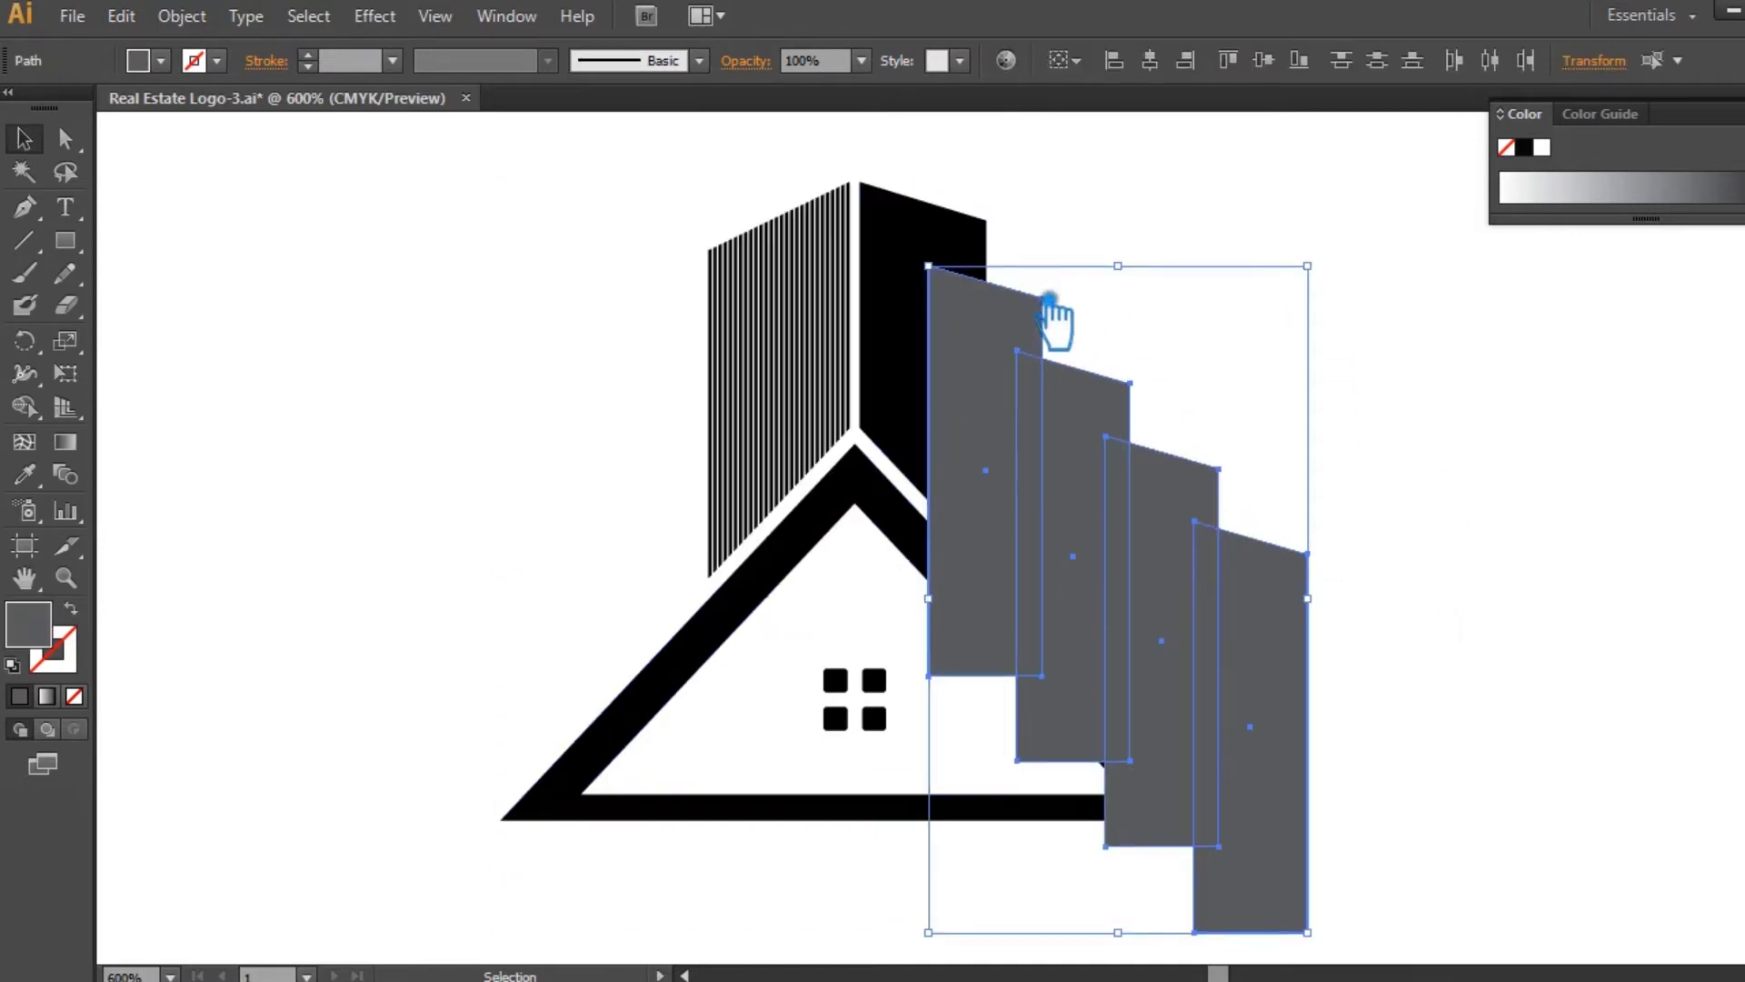
pyautogui.hotkey('ctrl', 'g')
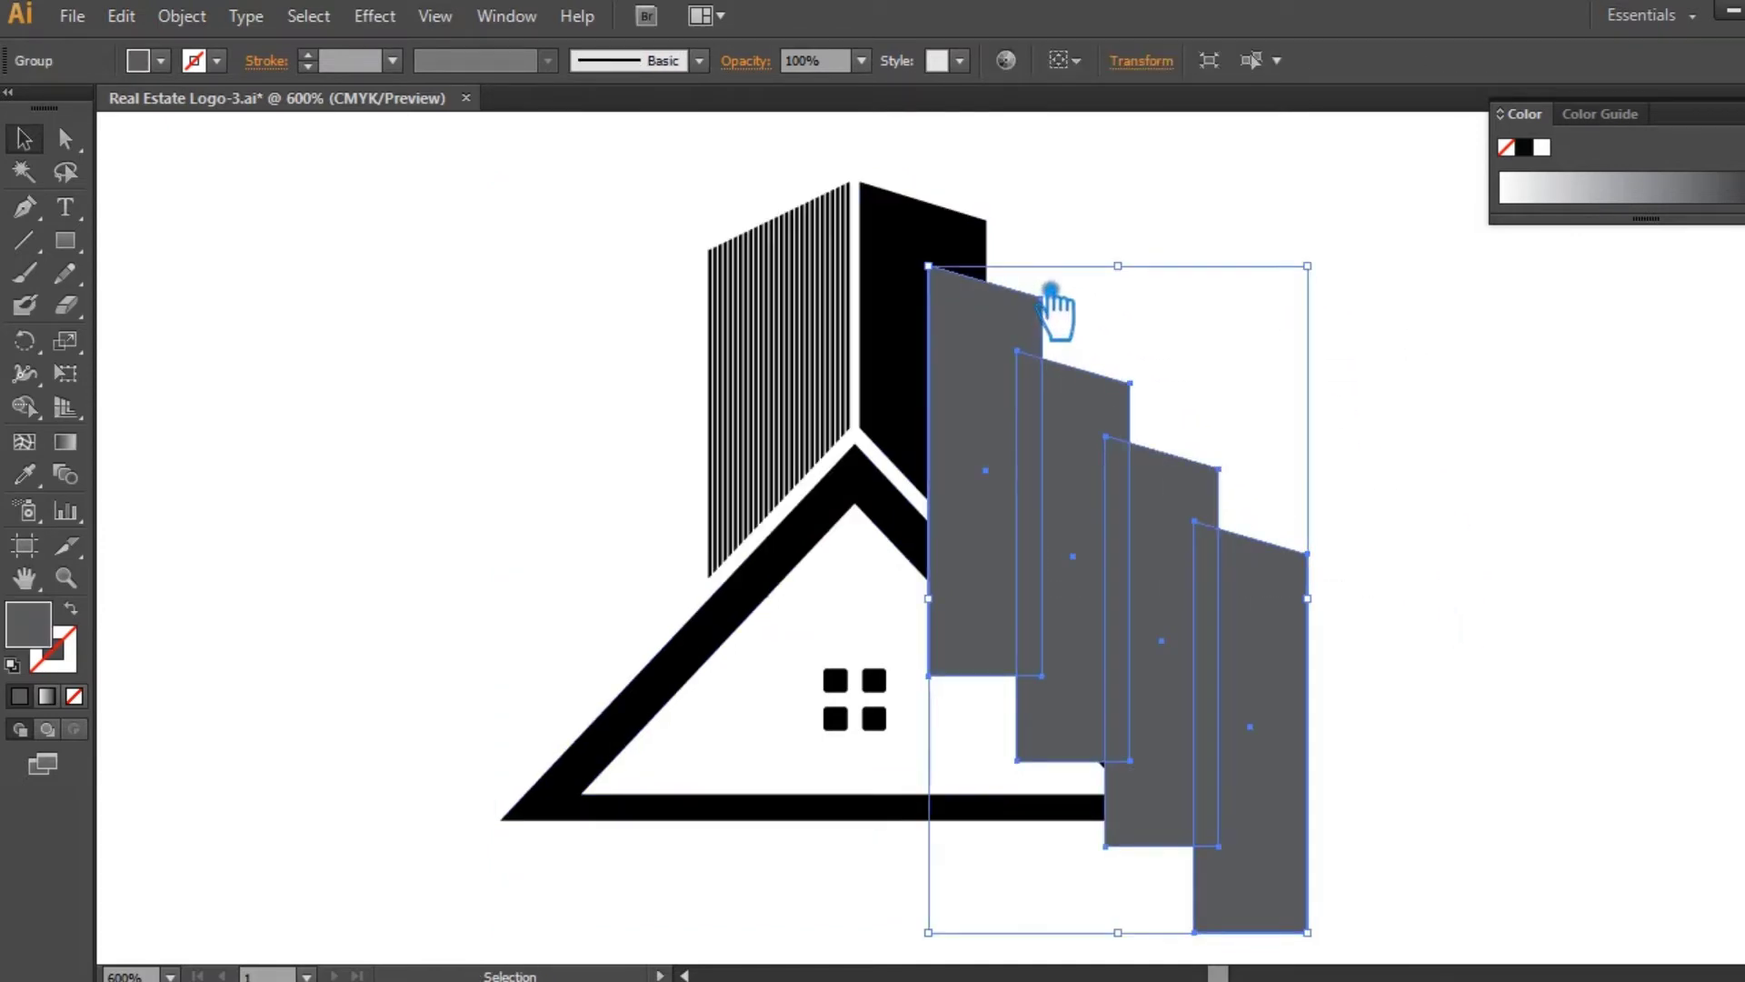
# - Ungroup the building so its striped left face and solid right face are separate
pyautogui.keyDown('shift'); pyautogui.click(939, 261); pyautogui.keyUp('shift')
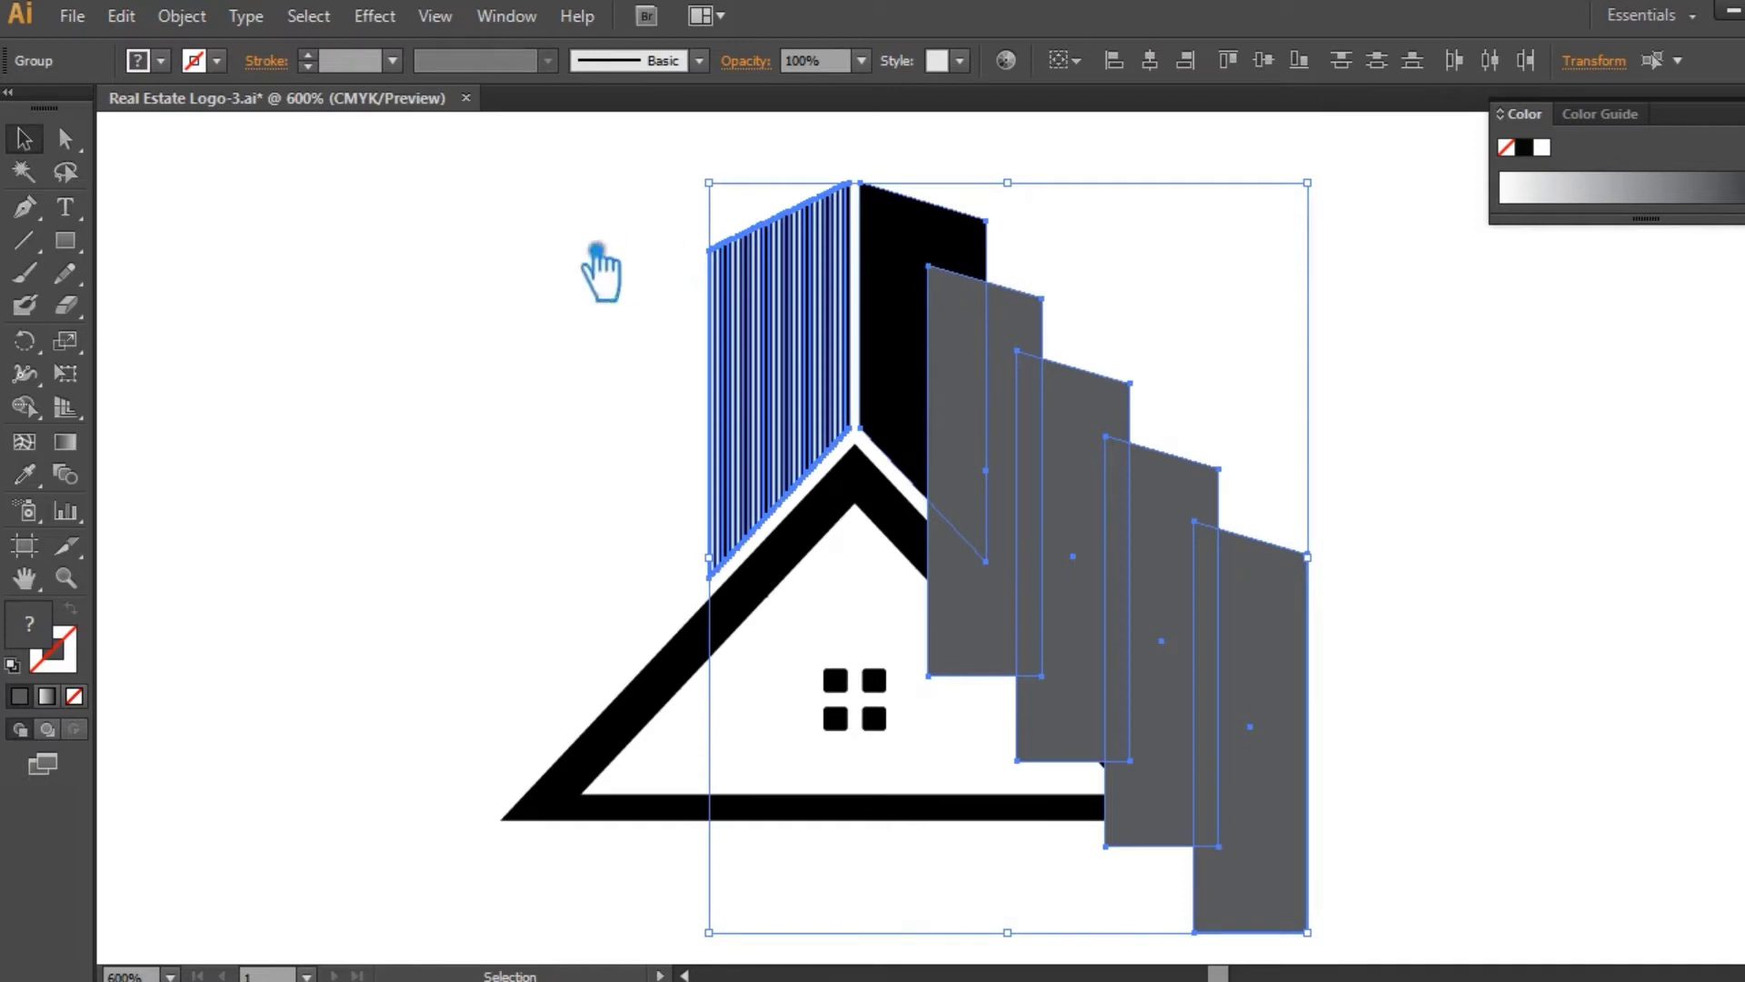
pyautogui.click(598, 255)
pyautogui.rightClick(963, 240)
pyautogui.click(1215, 362)
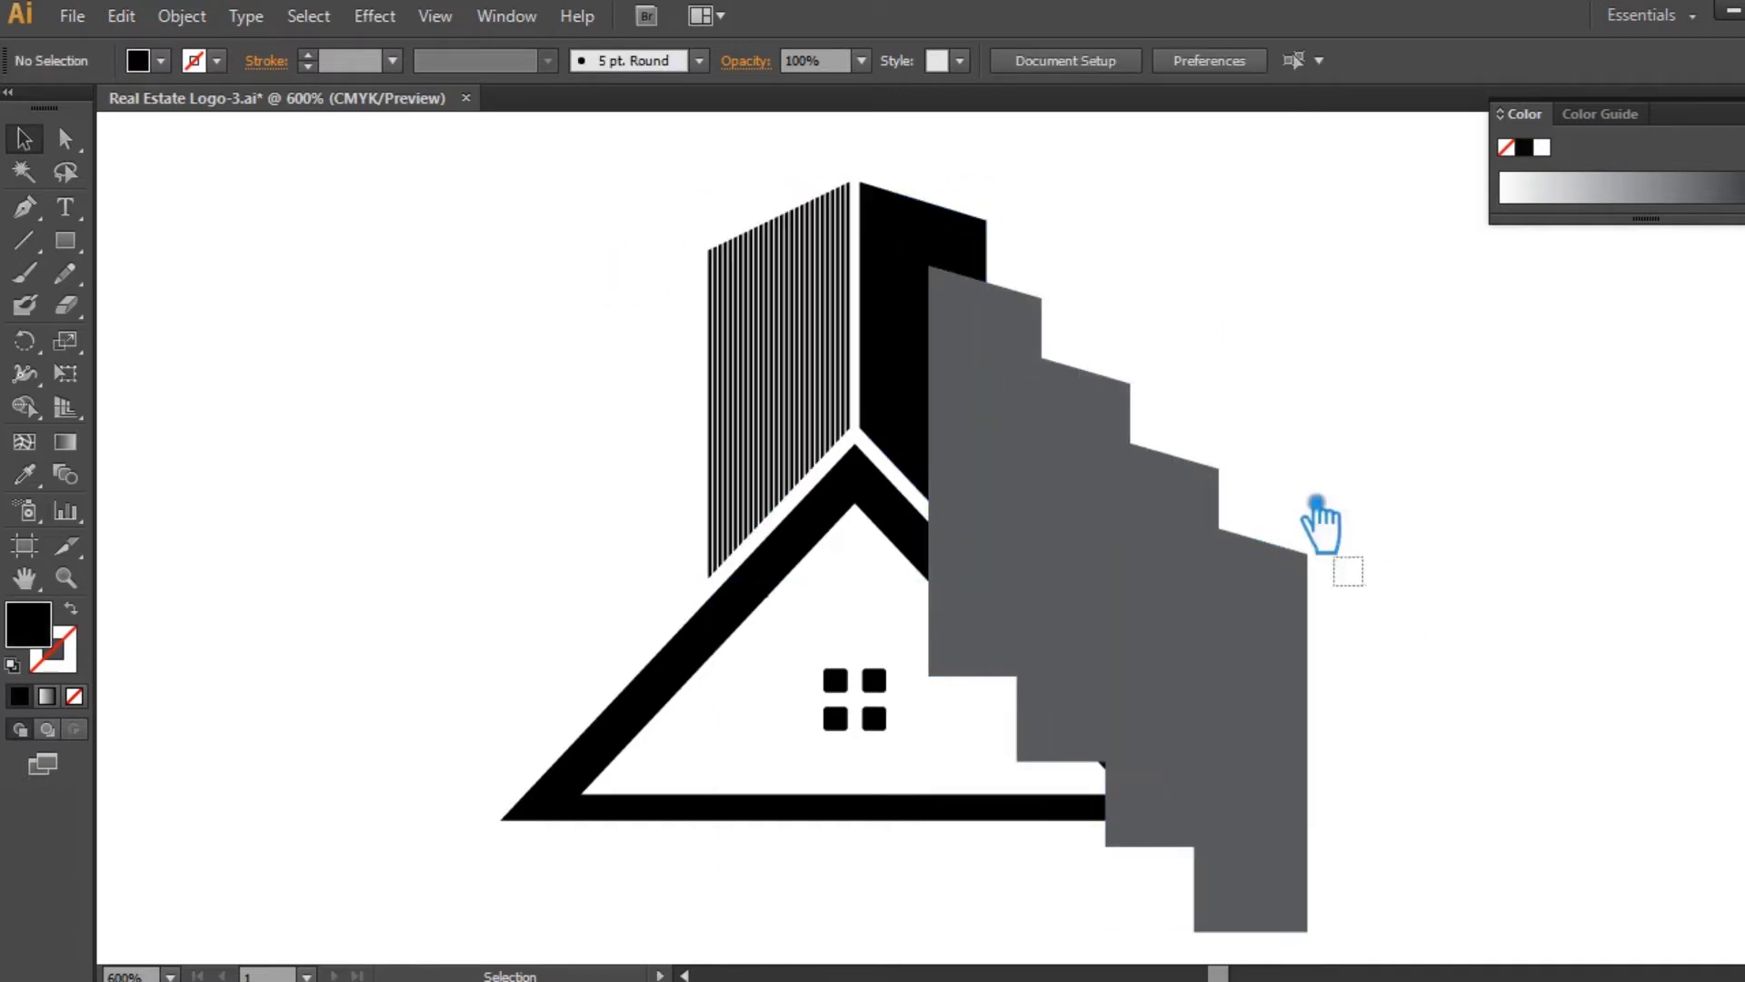
# - Offset the path of the grouped gray panels by 1 px
pyautogui.moveTo(1317, 505); pyautogui.dragTo(1000, 215)
pyautogui.keyDown('shift'); pyautogui.click(903, 509); pyautogui.keyUp('shift')
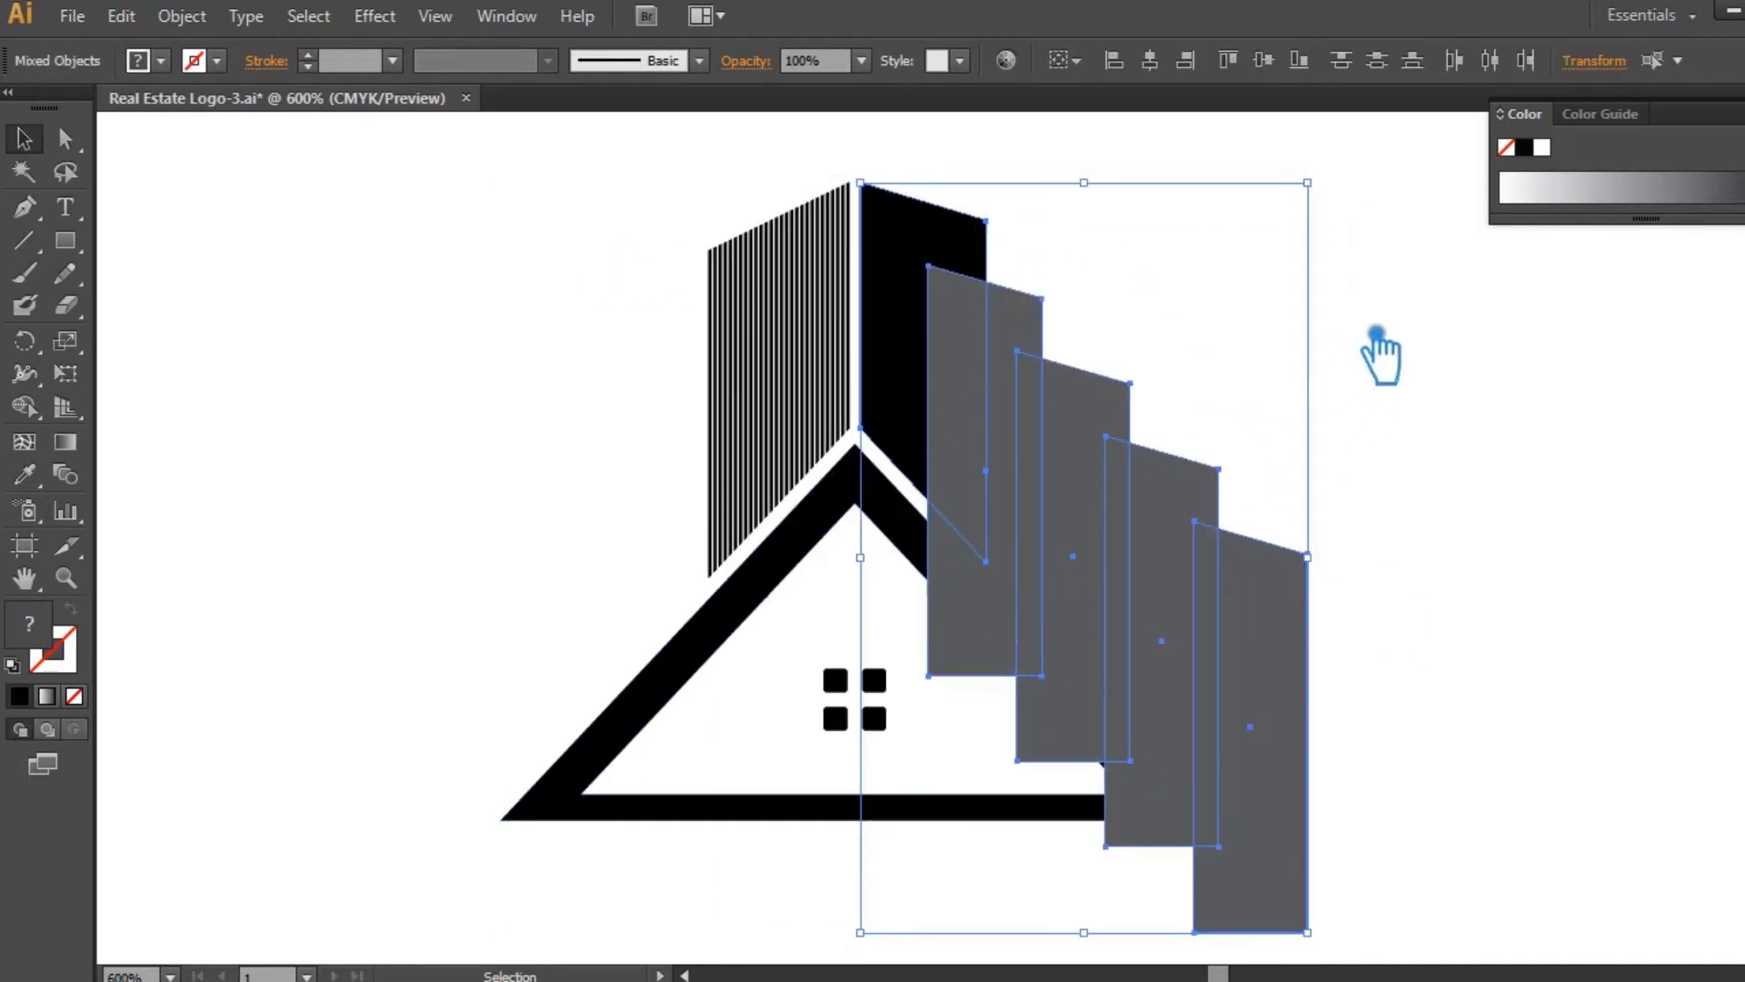
pyautogui.keyDown('shift'); pyautogui.click(923, 257); pyautogui.keyUp('shift')
pyautogui.click(182, 15)
pyautogui.moveTo(303, 571)
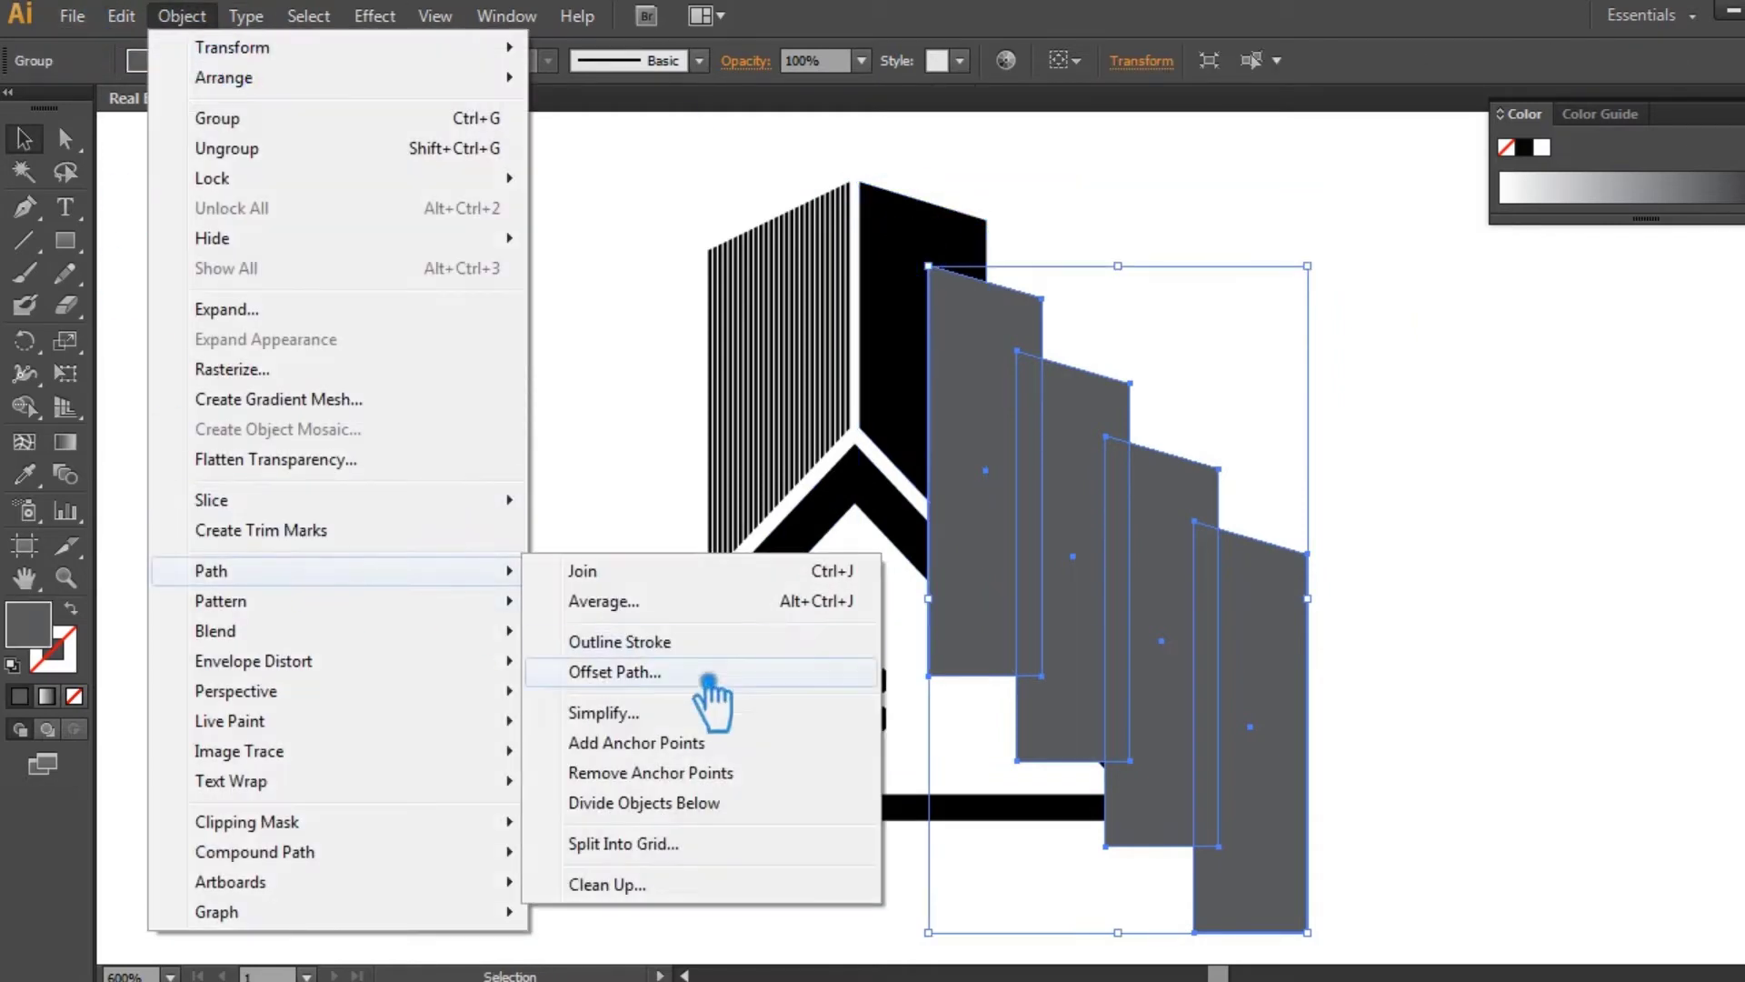
pyautogui.click(712, 677)
pyautogui.click(1136, 404)
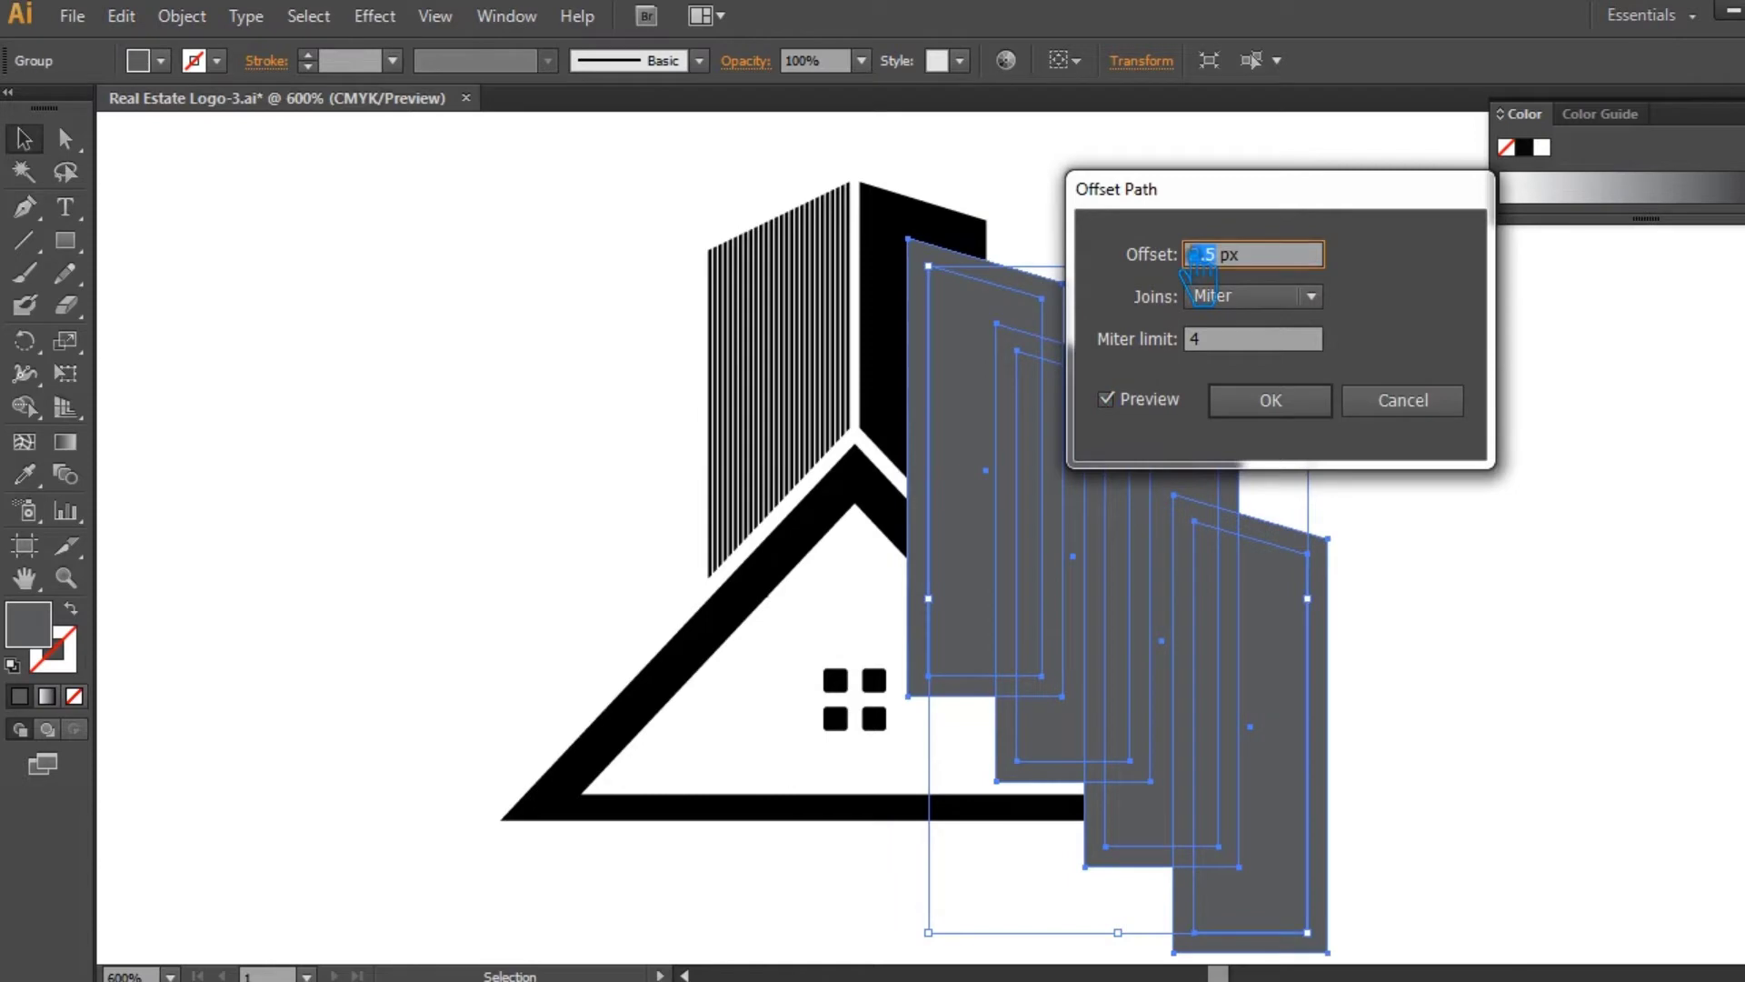
pyautogui.write('2')
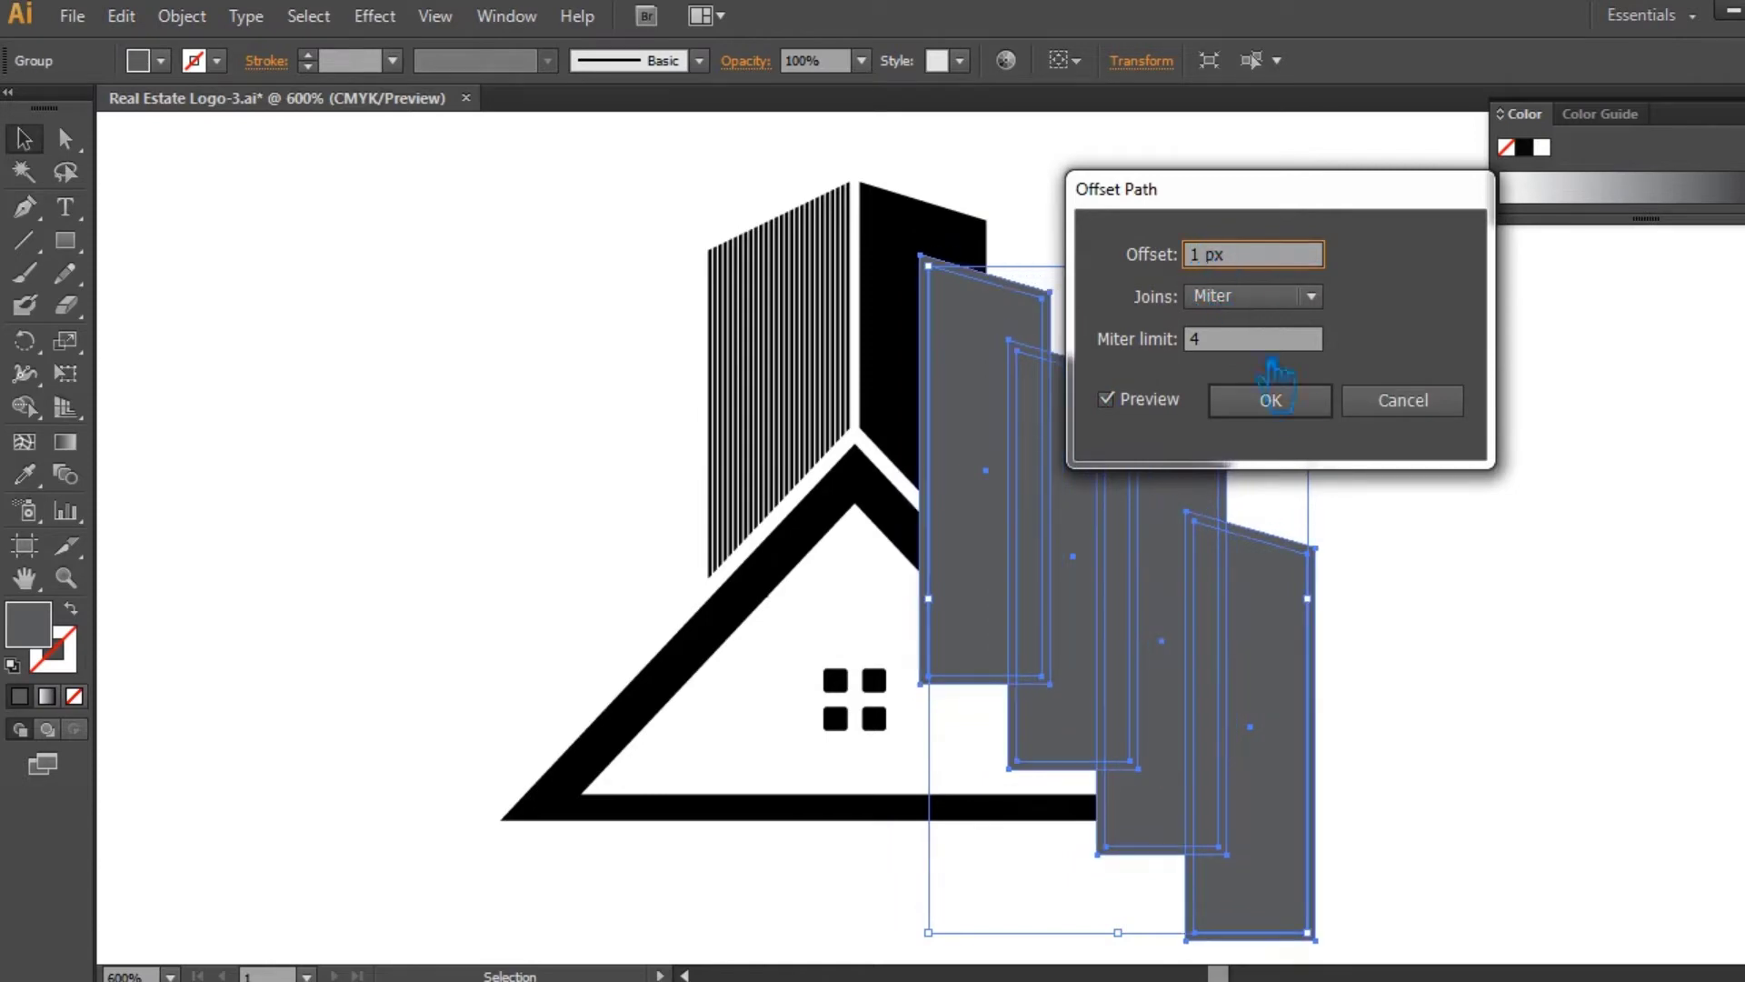
pyautogui.click(1271, 400)
# - Divide the solid building face, gray panels and their offset paths with Pathfinder, and ungroup the pieces
pyautogui.moveTo(1434, 545); pyautogui.dragTo(995, 245)
pyautogui.rightClick(967, 282)
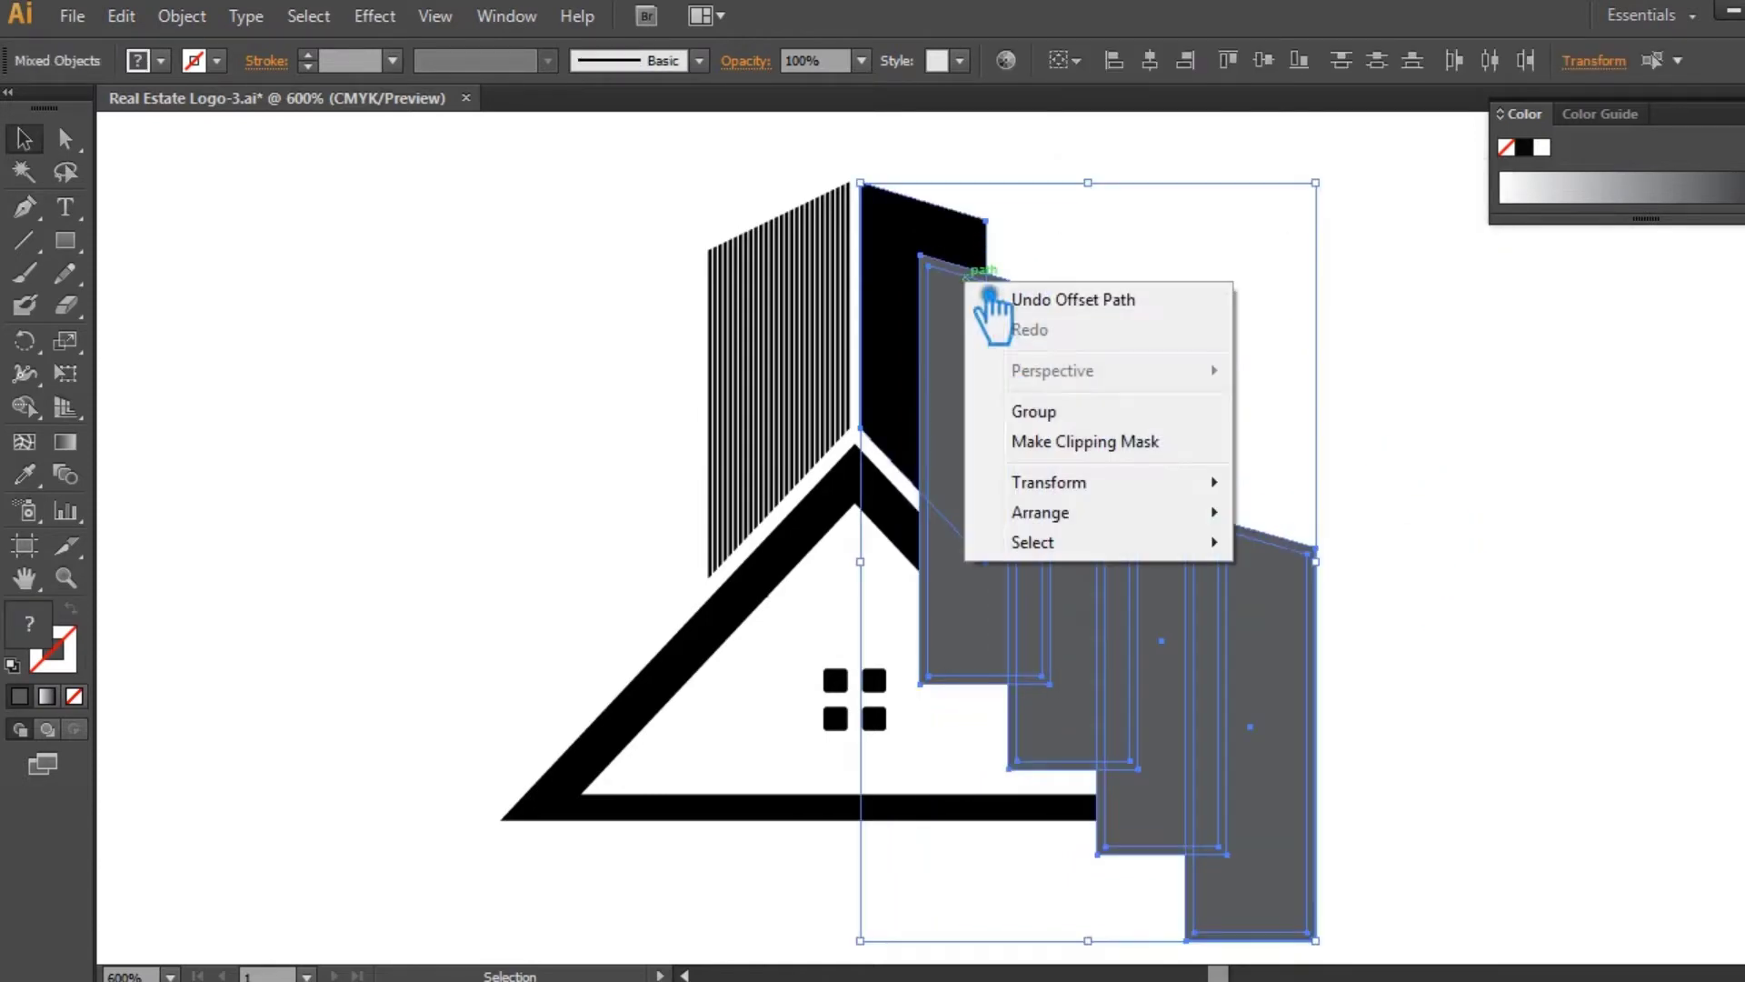
pyautogui.click(1742, 536)
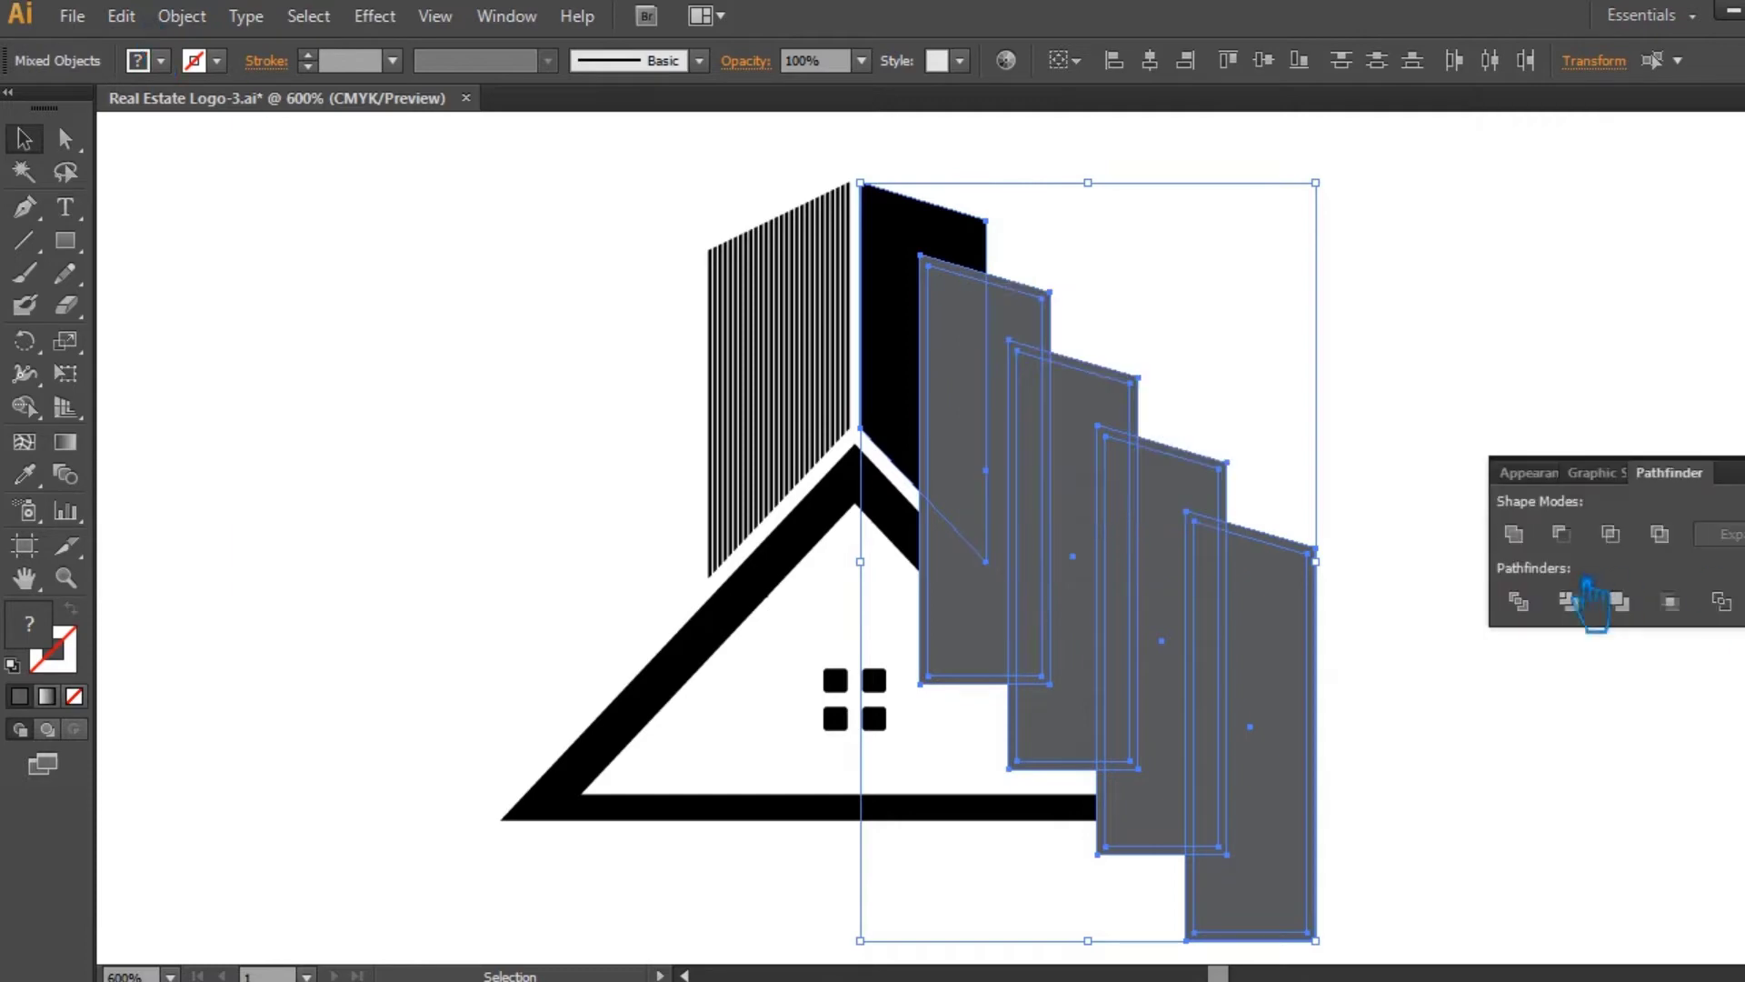
pyautogui.click(1524, 604)
pyautogui.click(1623, 473)
pyautogui.click(1622, 476)
pyautogui.rightClick(962, 474)
pyautogui.click(1499, 451)
pyautogui.click(1500, 451)
# - Delete the thin offset pieces around the stepped panels to open white gaps between the towers
pyautogui.click(963, 583)
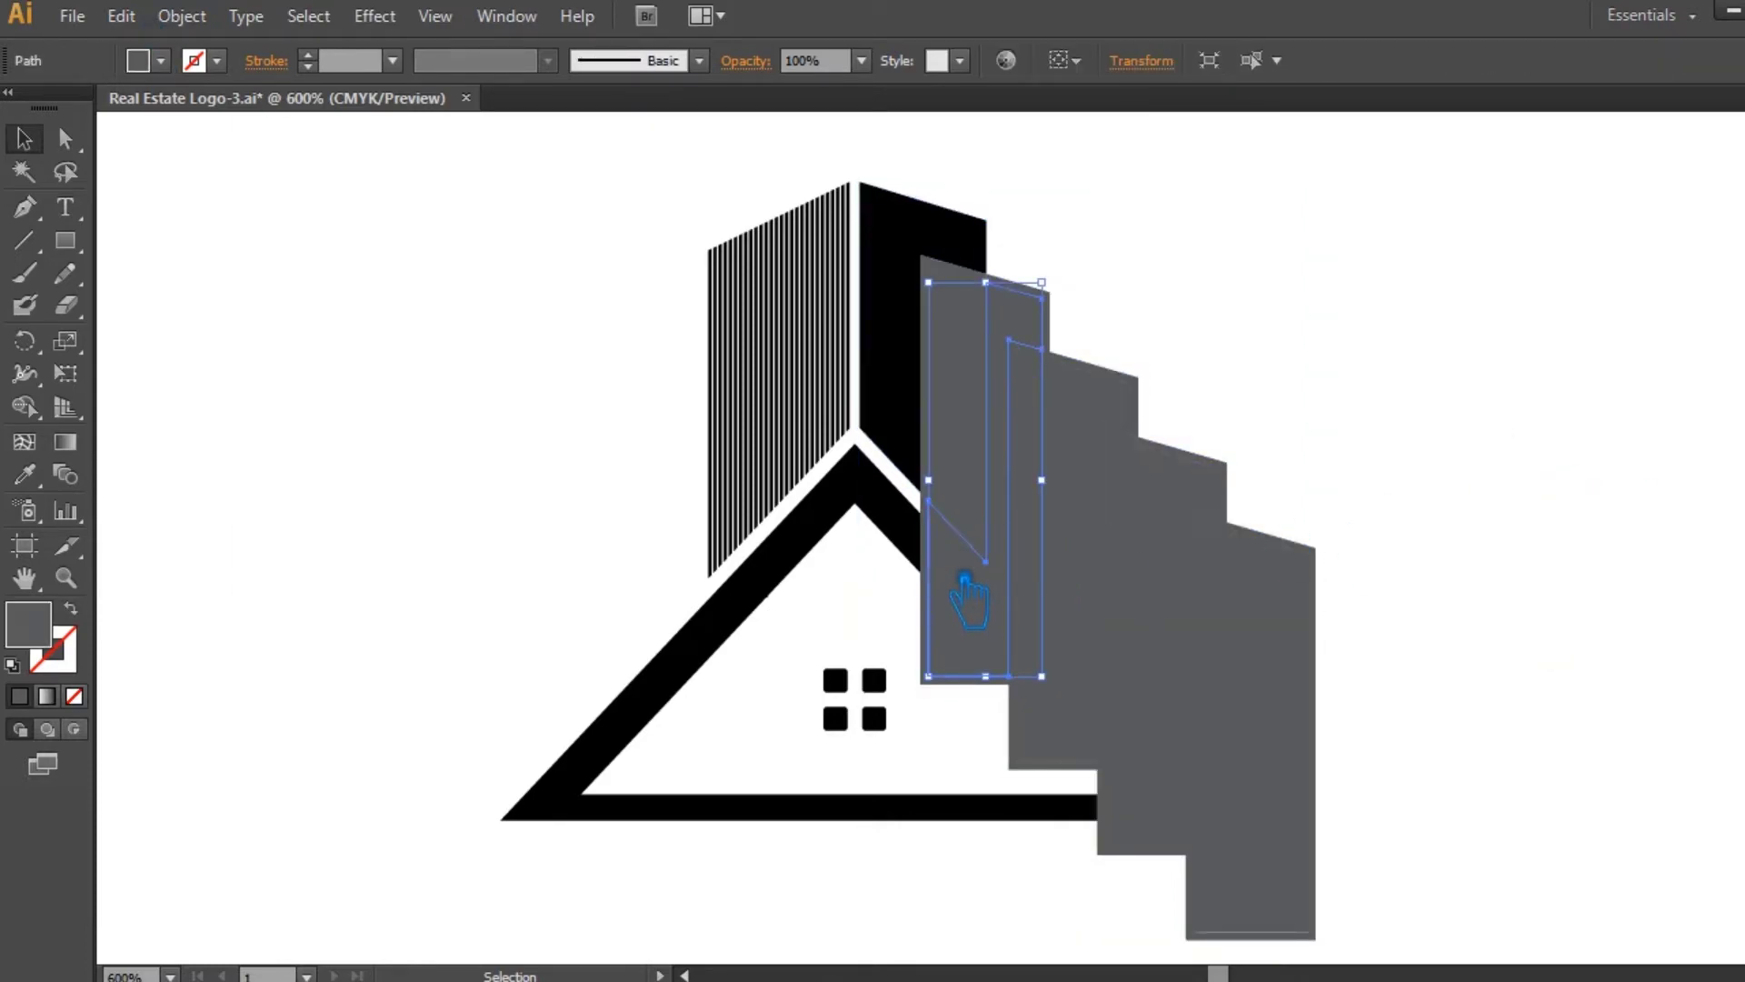
pyautogui.click(1382, 345)
pyautogui.click(981, 271)
pyautogui.press('Delete')
pyautogui.click(1048, 293)
pyautogui.press('Delete')
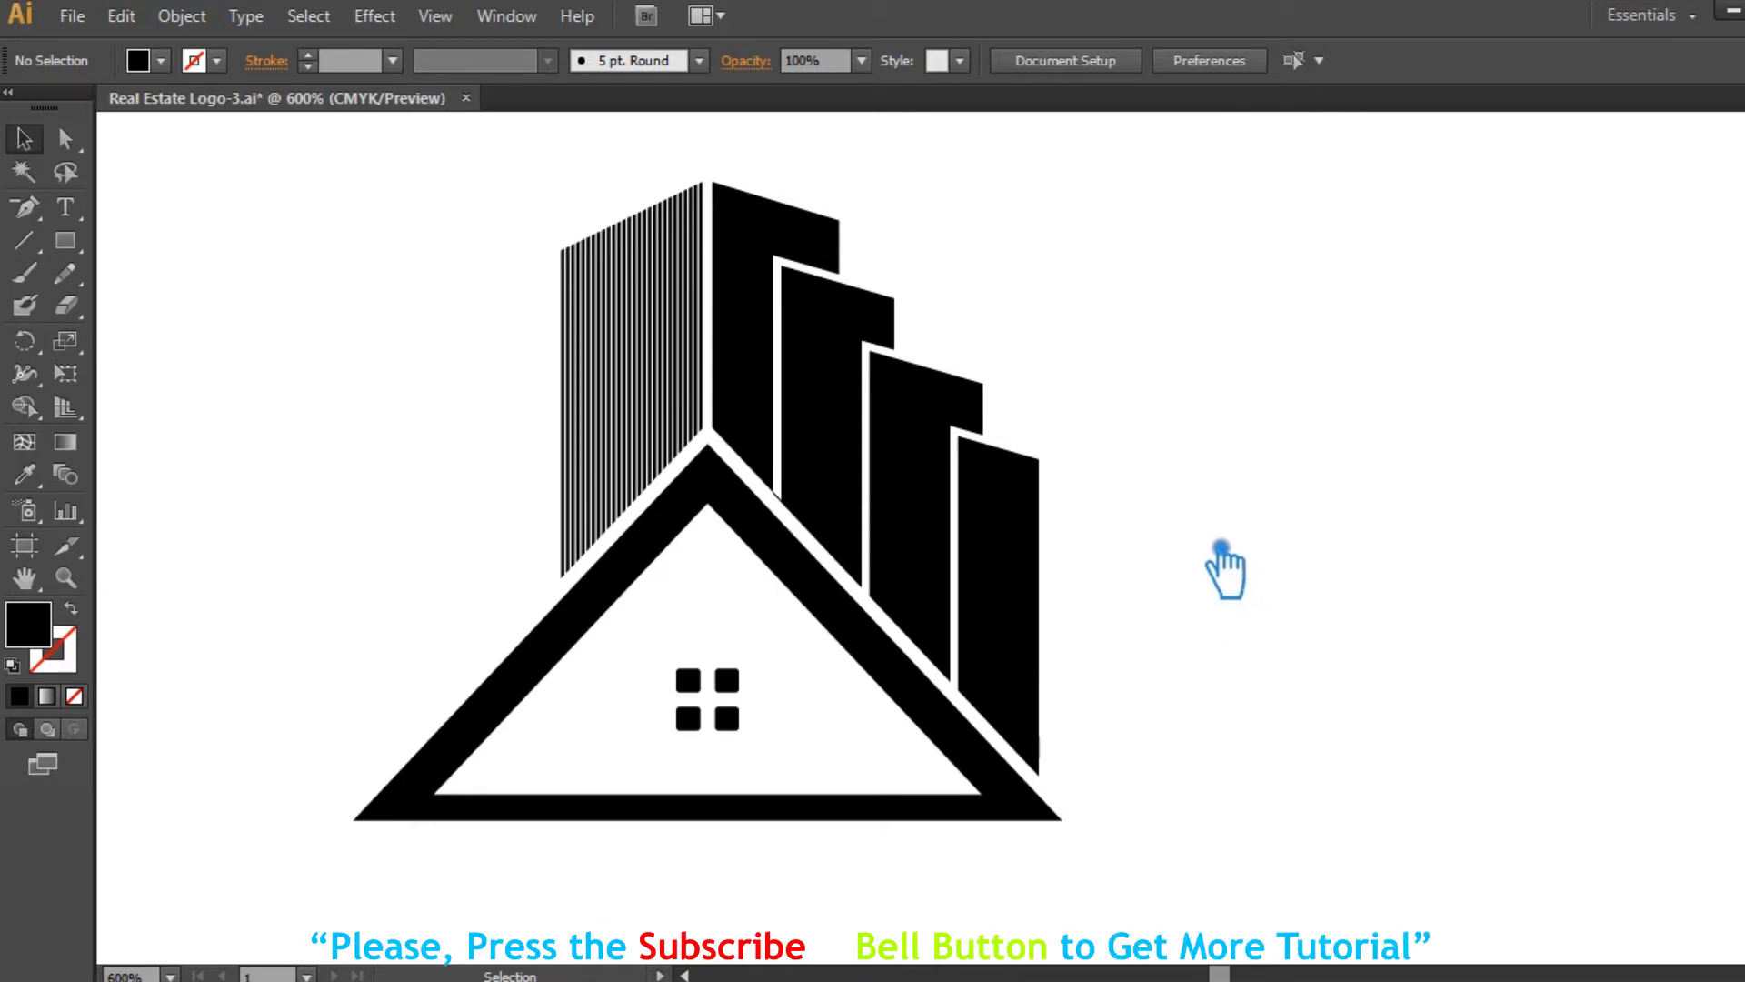
# - Delete the outermost stripes at the left edge of the building's striped face
pyautogui.click(673, 406)
pyautogui.click(381, 239)
pyautogui.moveTo(480, 201); pyautogui.dragTo(582, 491)
pyautogui.press('Delete')
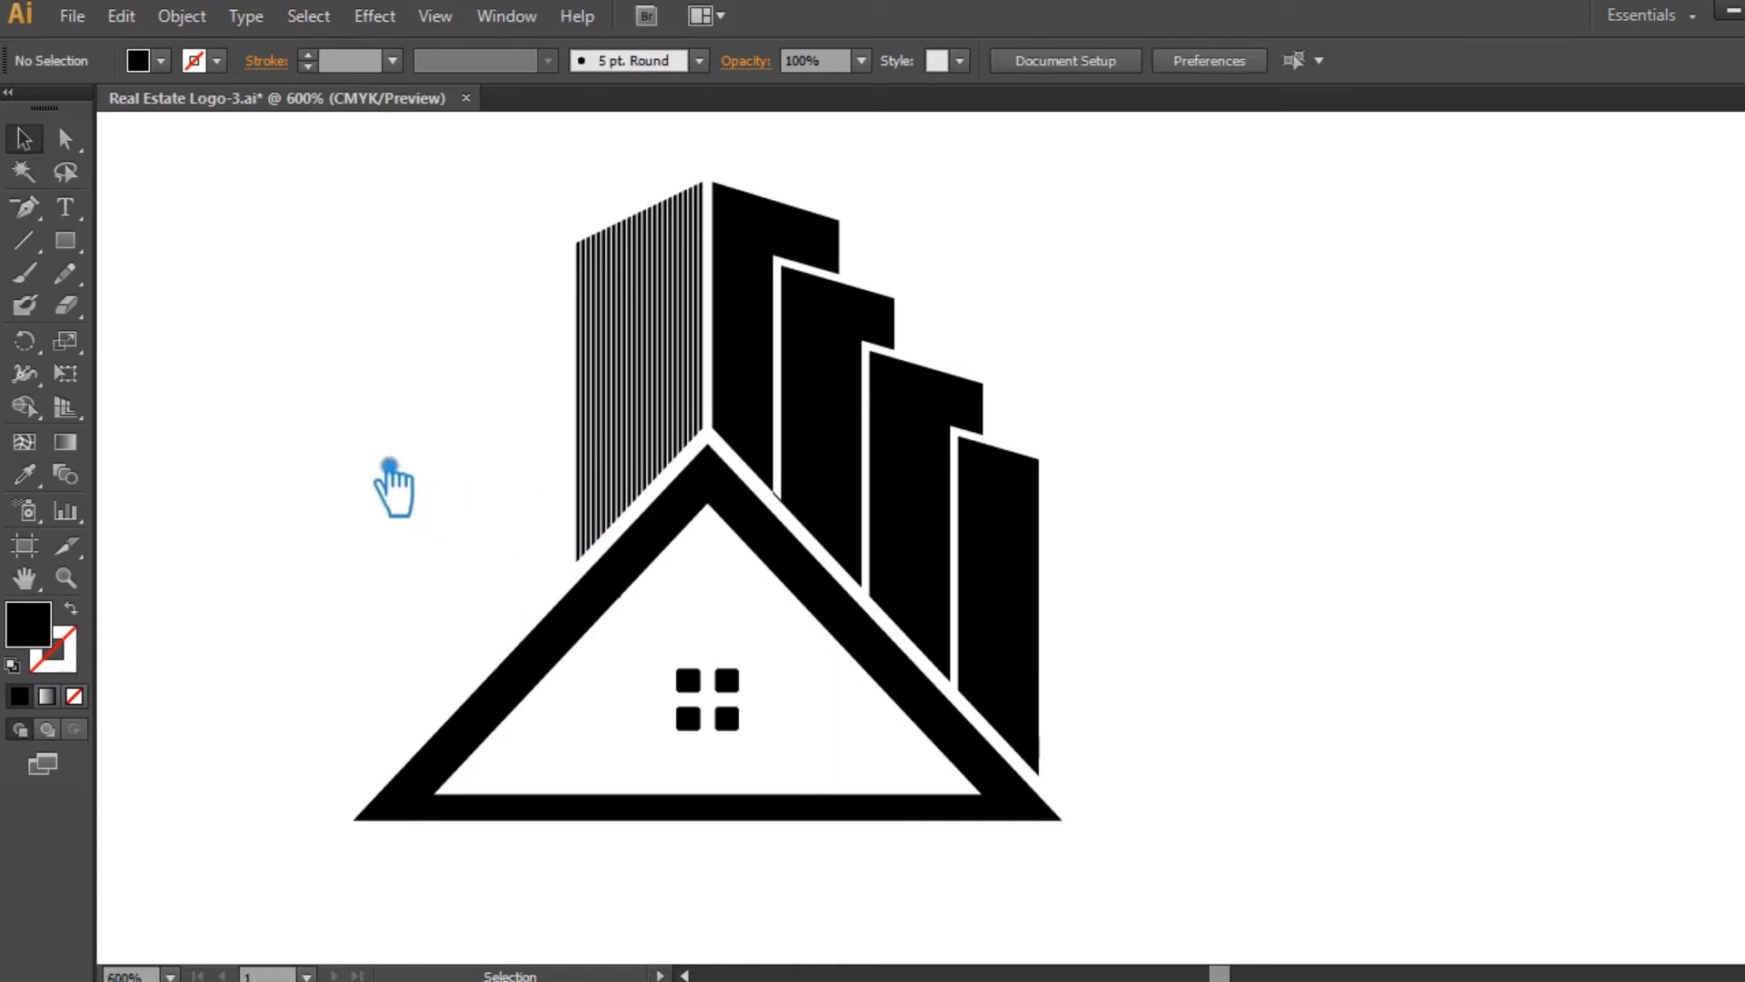
pyautogui.moveTo(517, 180); pyautogui.dragTo(439, 477)
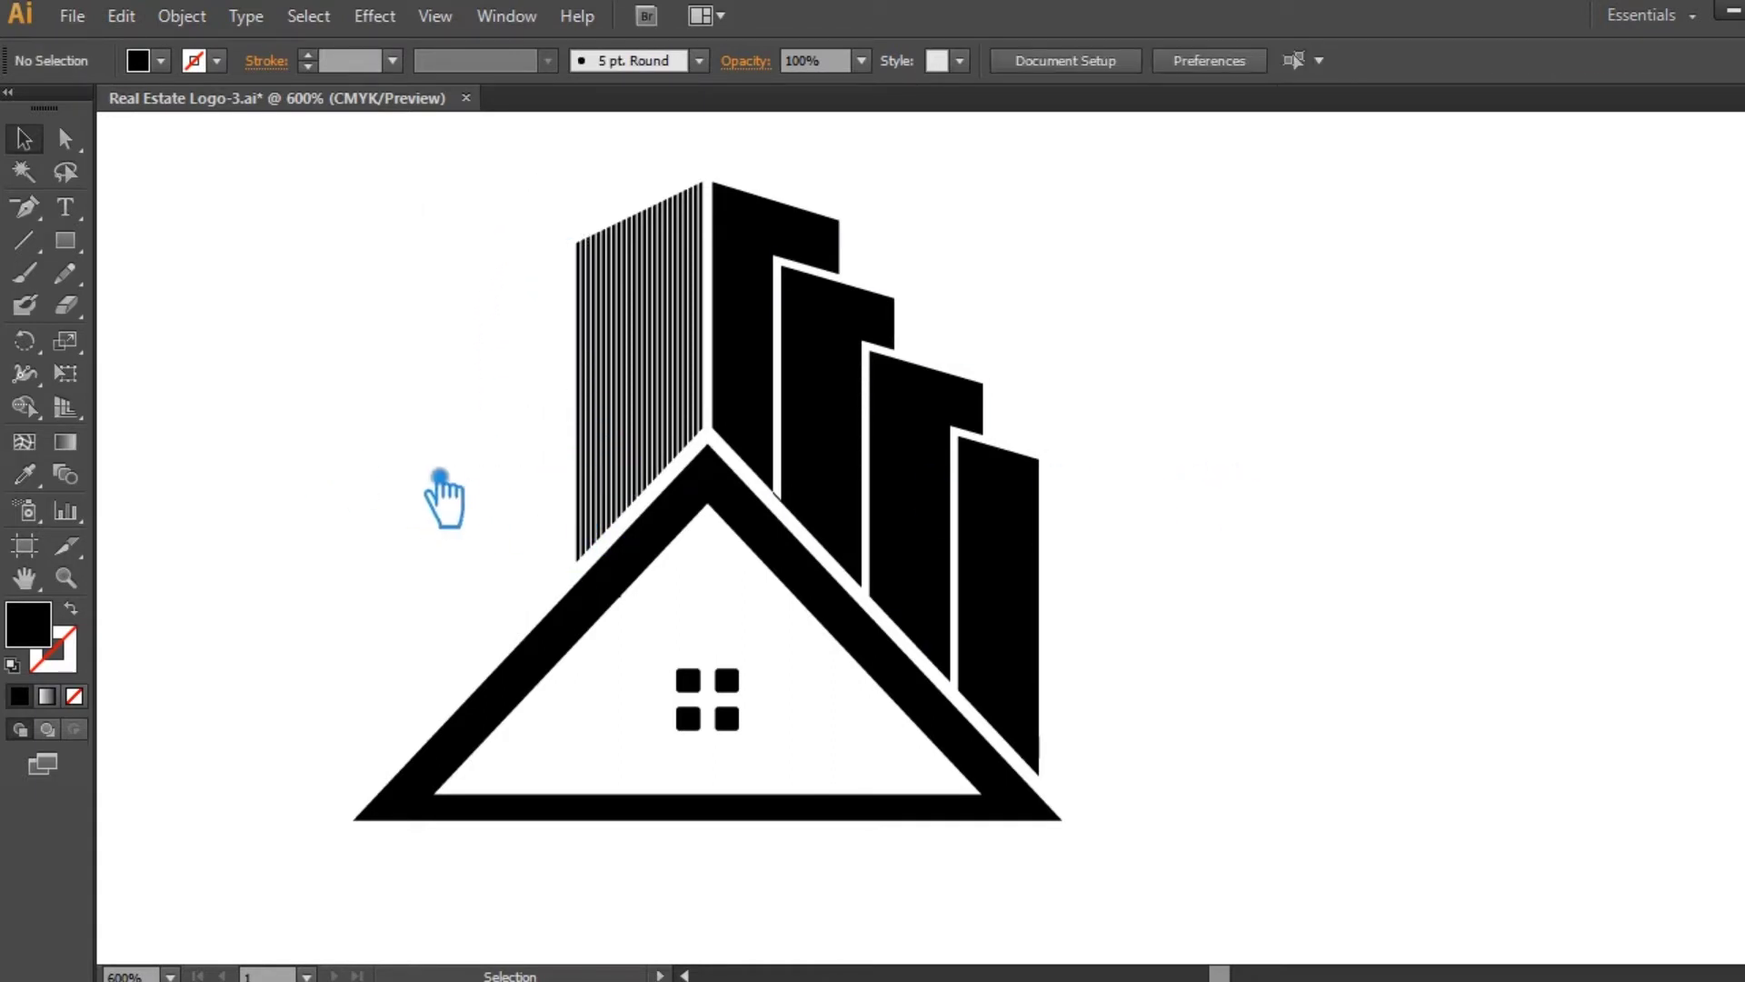
# - Draw a narrow black rectangle over the striped face's left edge and raise its top inner corner to the slanted roofline
pyautogui.click(71, 247)
pyautogui.moveTo(577, 243); pyautogui.dragTo(590, 562)
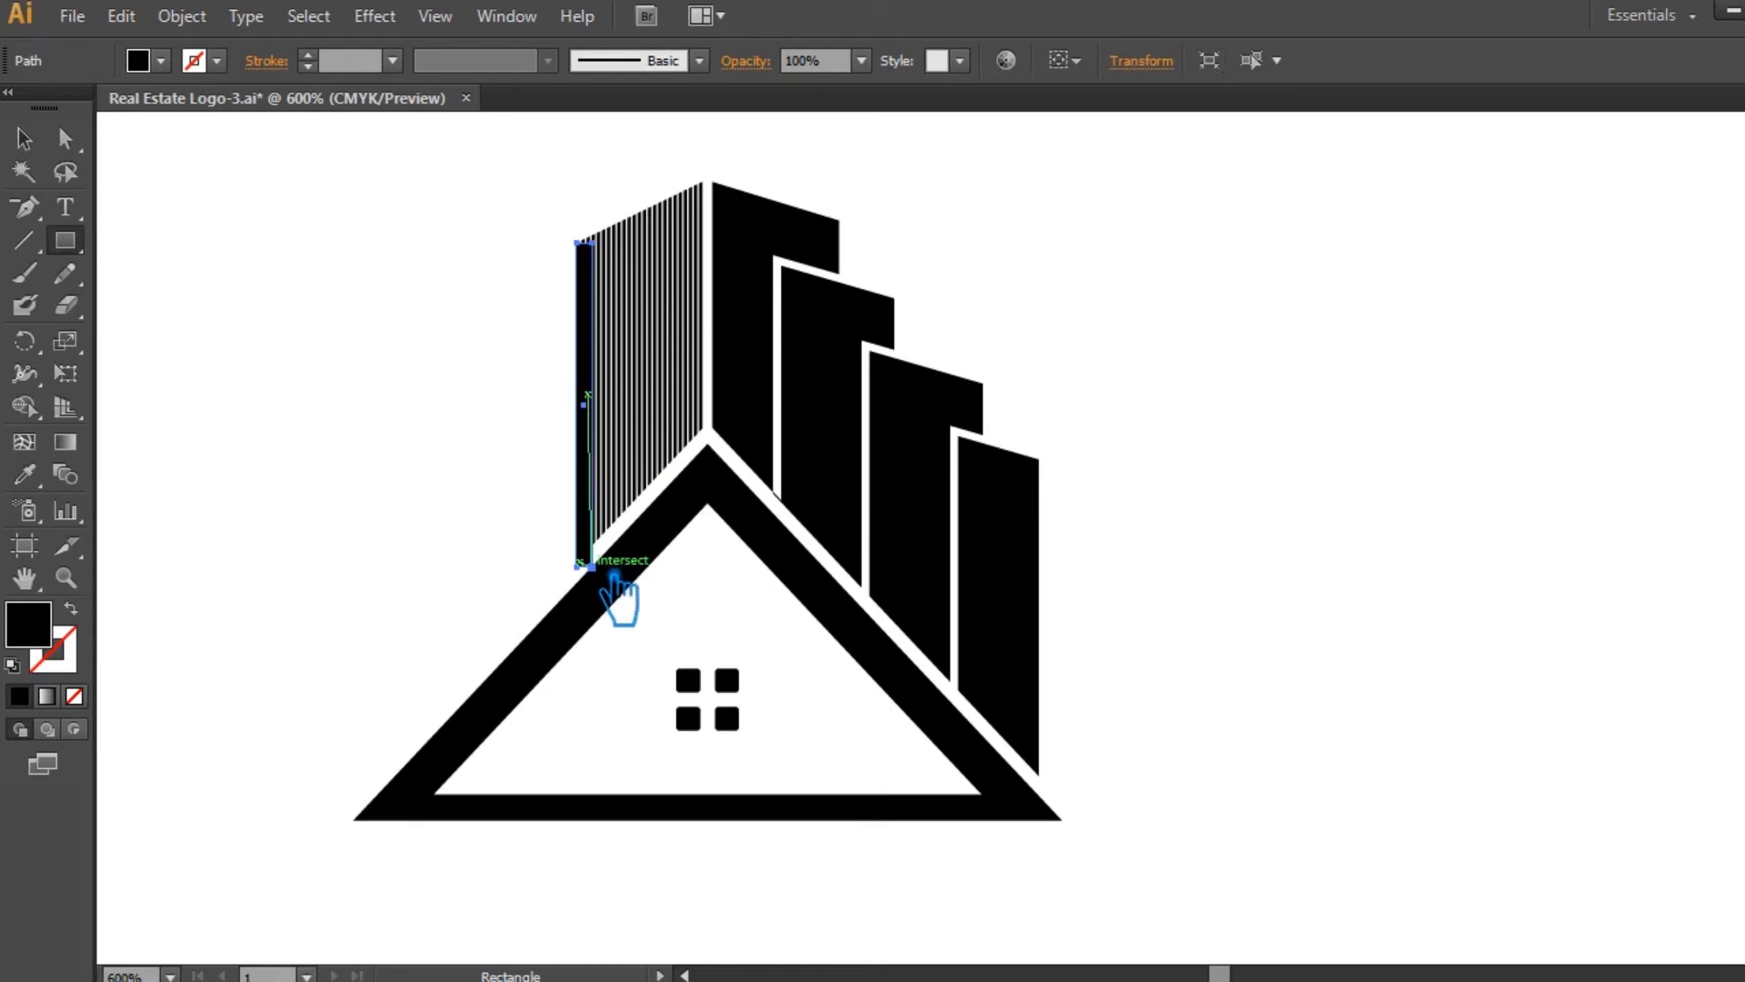
pyautogui.hotkey('ctrl', '+')
pyautogui.press('a')
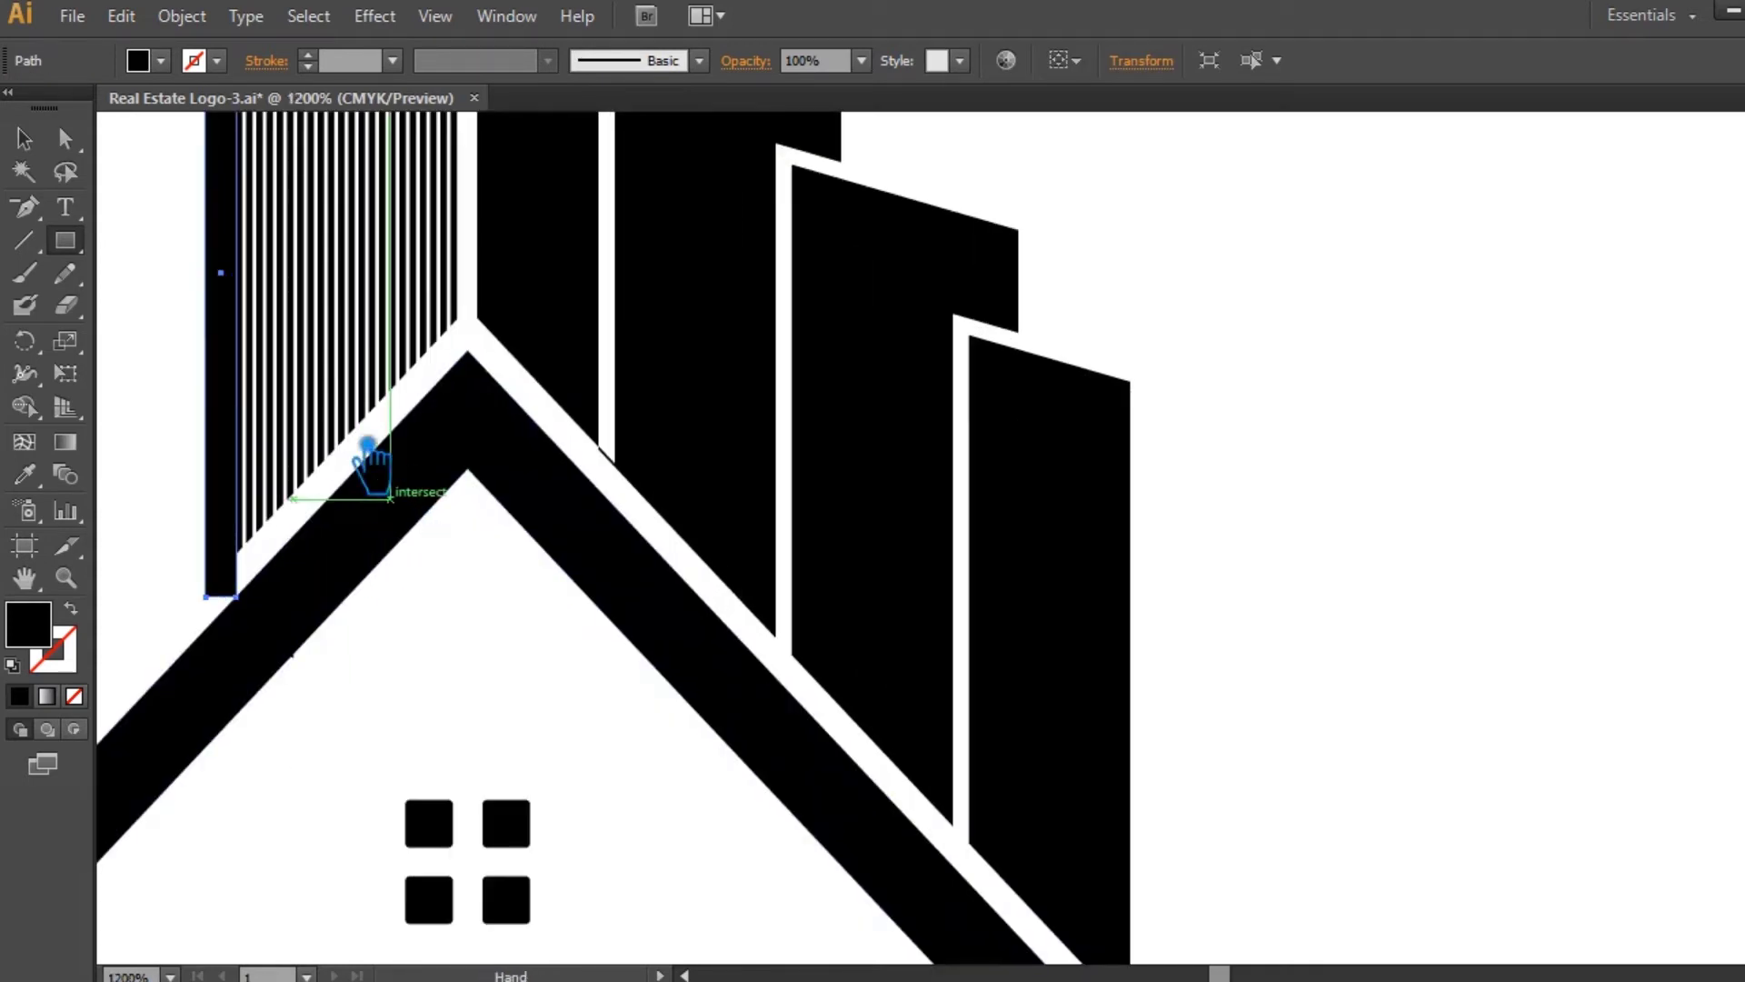
pyautogui.moveTo(370, 455); pyautogui.dragTo(603, 818)
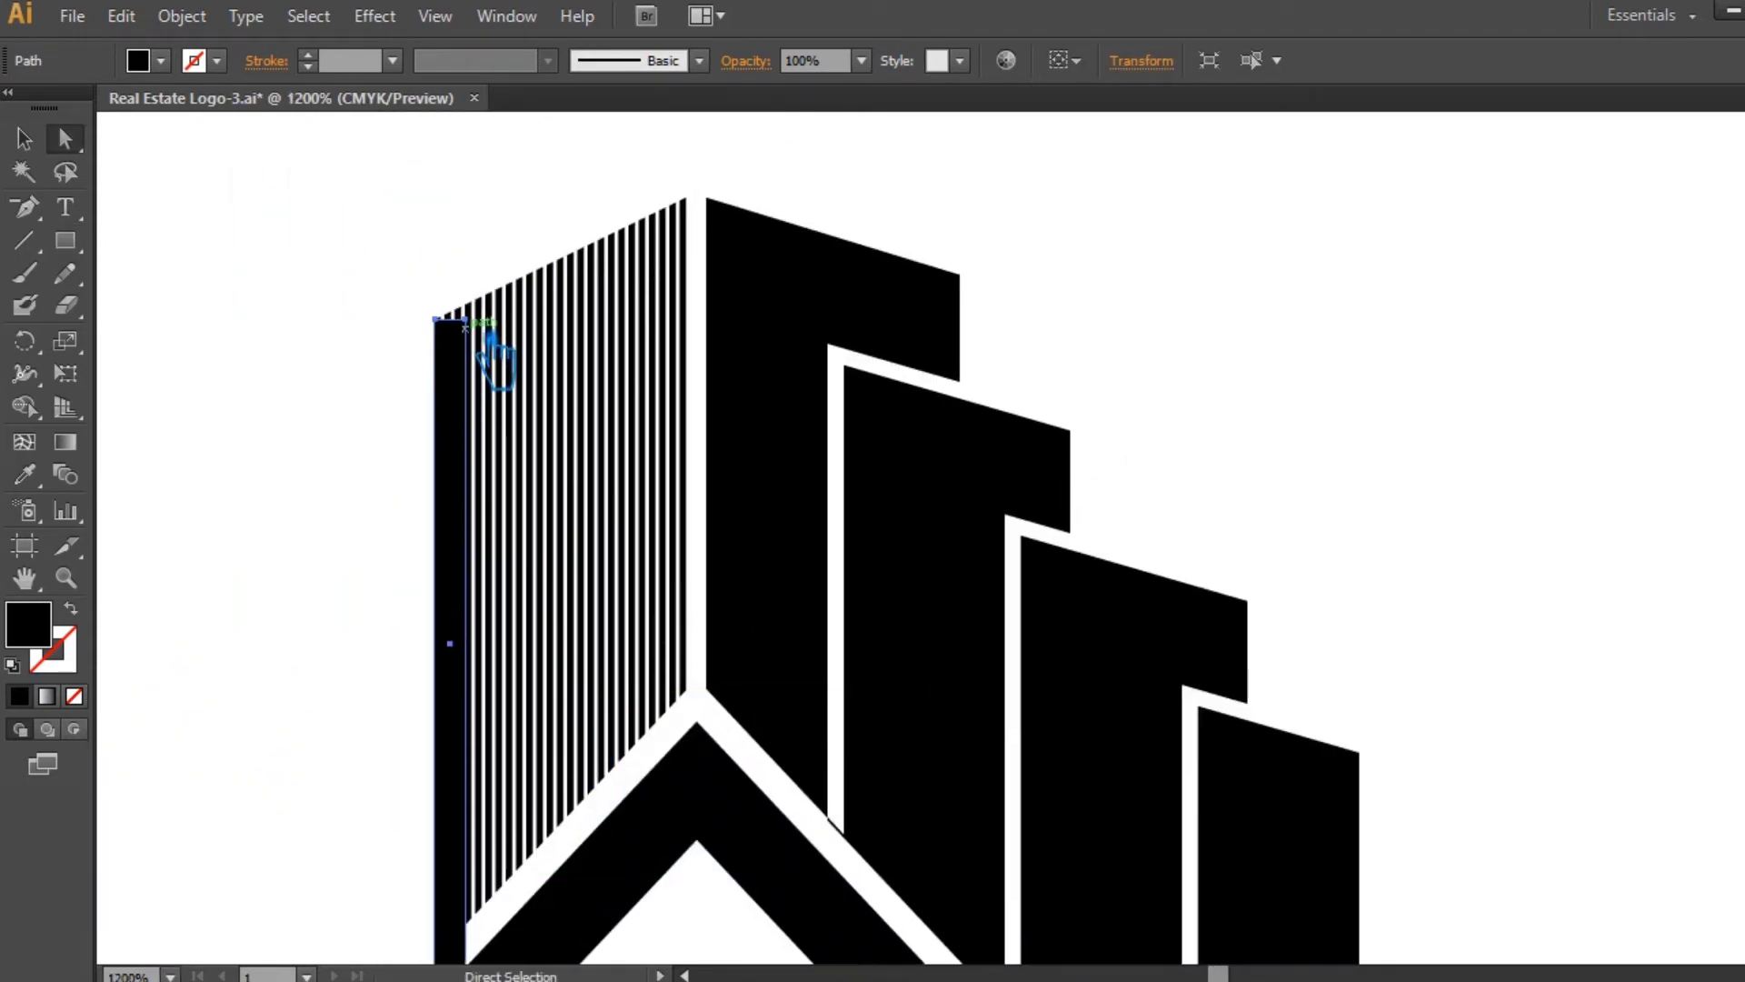
pyautogui.moveTo(465, 318); pyautogui.dragTo(465, 287)
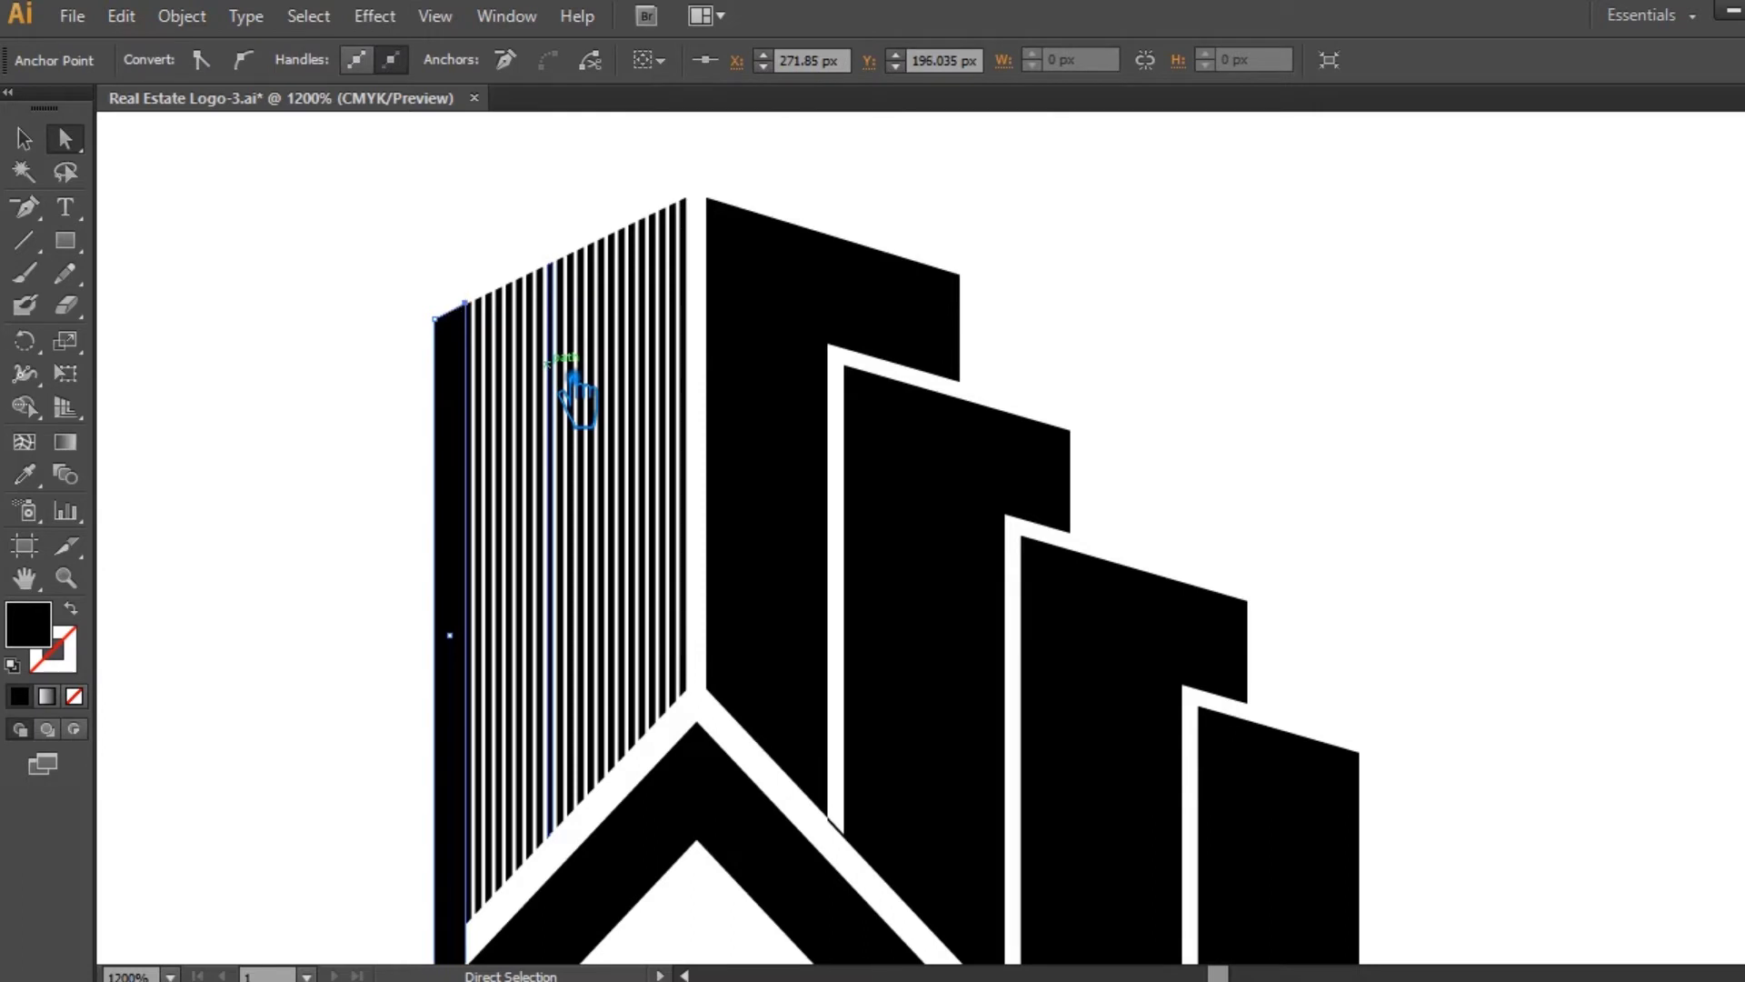
# - Raise the strip's bottom corners and offset them so its lower edge follows the diagonal cut of the stripes
pyautogui.scroll(-1, 527, 755)
pyautogui.click(463, 937)
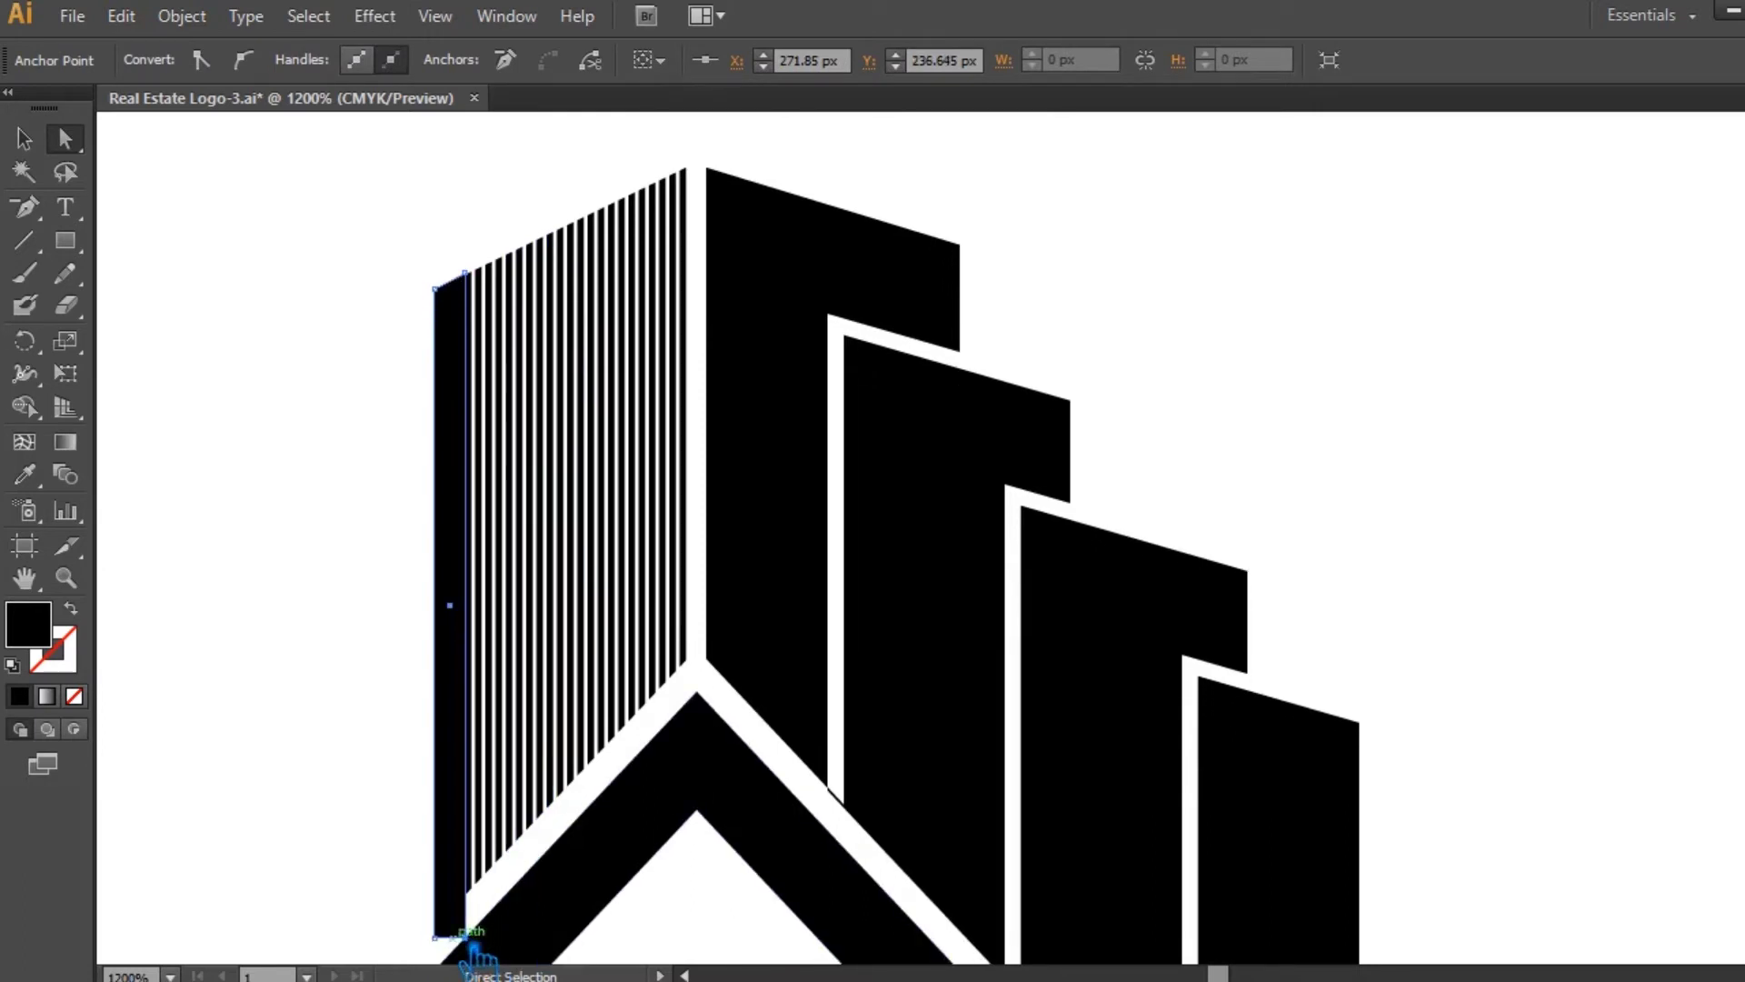
pyautogui.keyDown('shift'); pyautogui.click(589, 924); pyautogui.keyUp('shift')
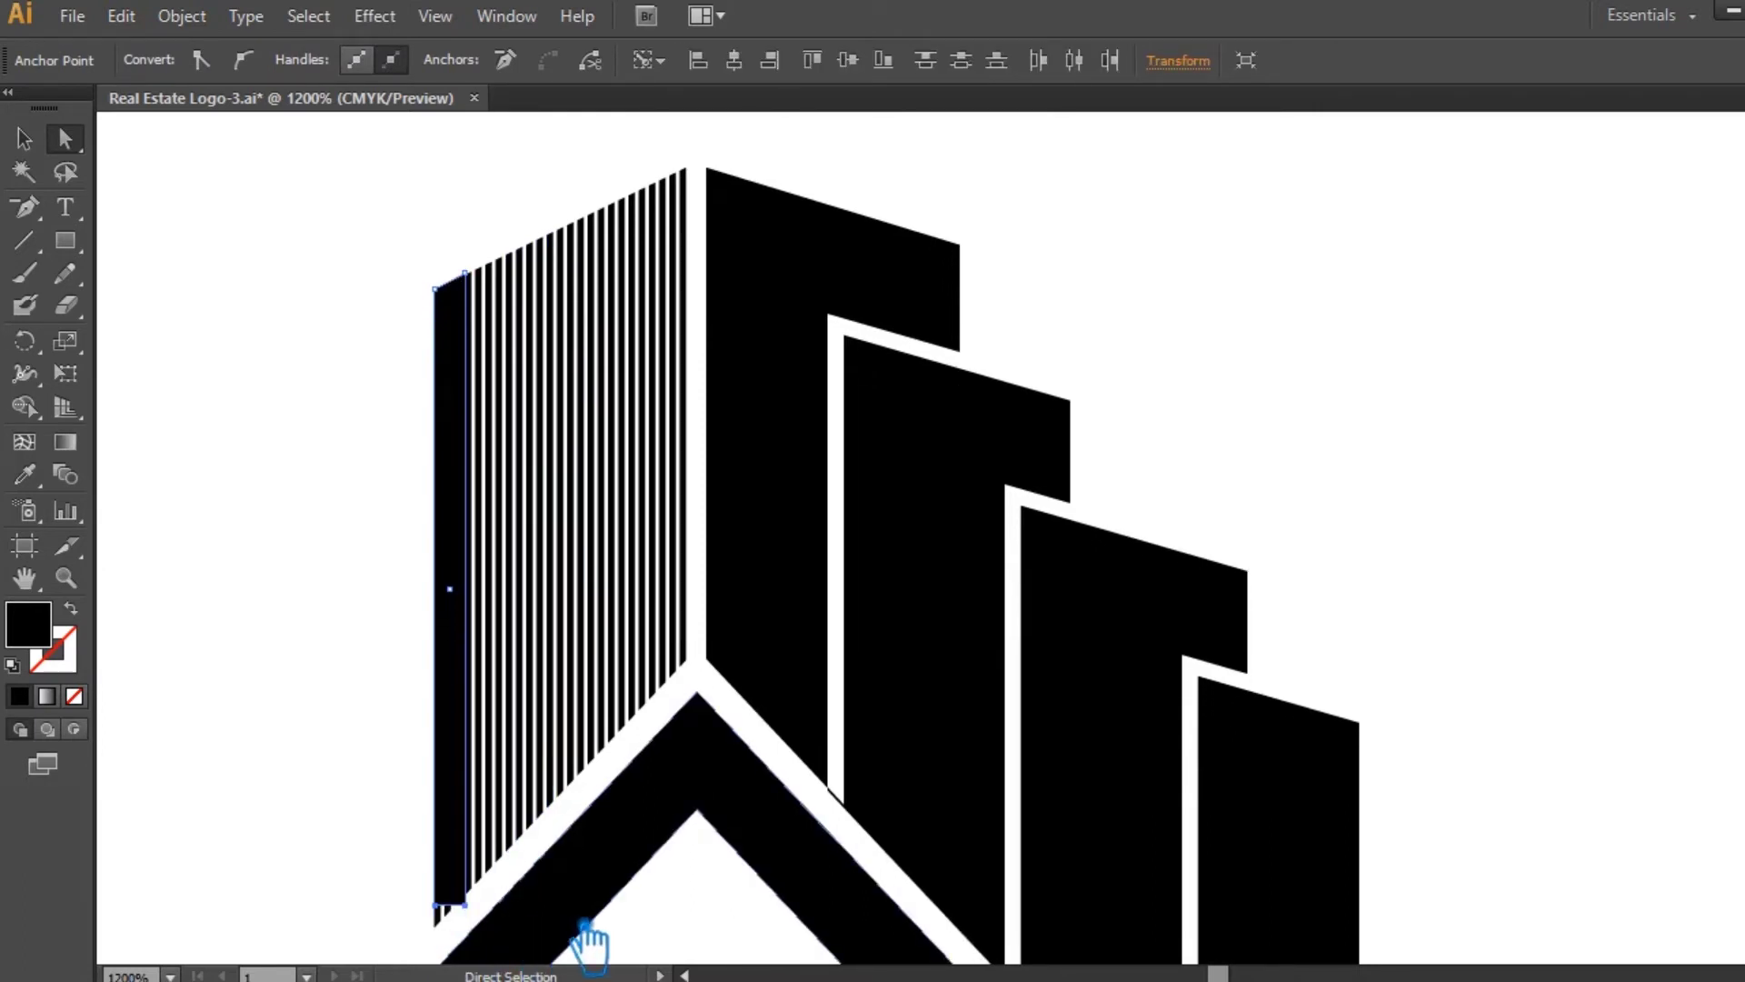
pyautogui.click(489, 917)
pyautogui.moveTo(482, 922); pyautogui.dragTo(504, 941)
# - Fine-tune the strip's bottom anchor points to match the diagonal ends of the stripes beneath it
pyautogui.hotkey('ctrl', '+')
pyautogui.hotkey('ctrl', '+')
pyautogui.hotkey('ctrl', '+')
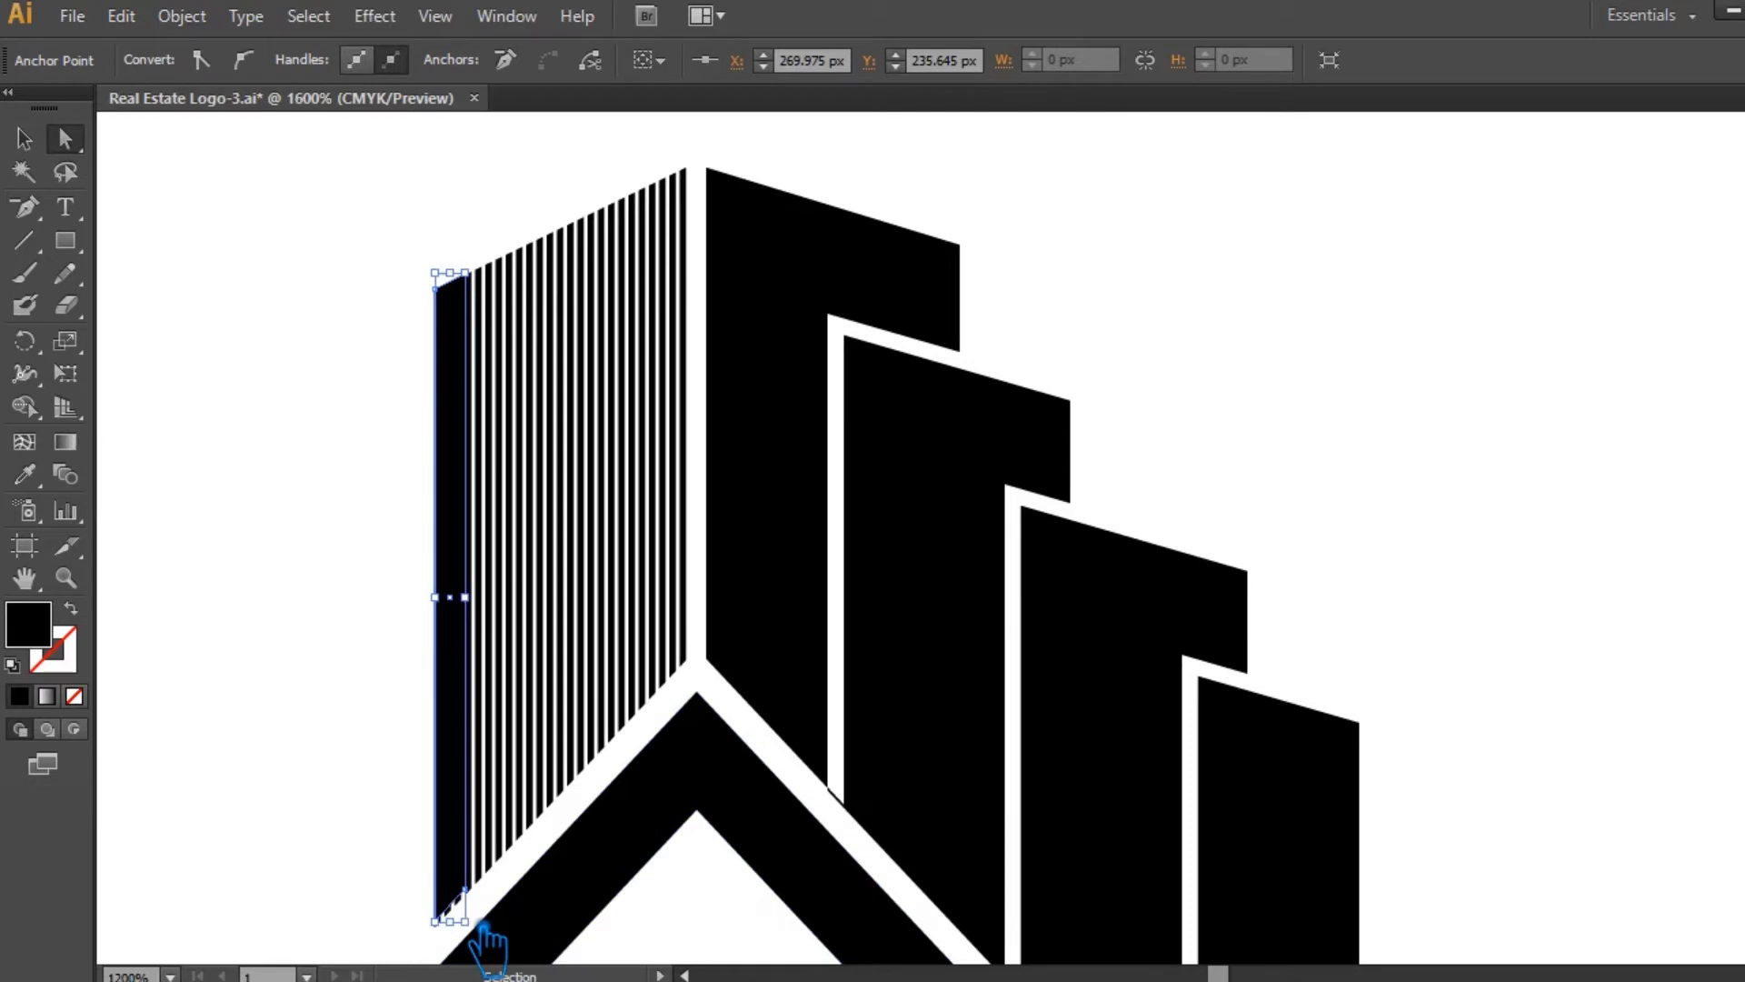
pyautogui.moveTo(680, 750); pyautogui.dragTo(1237, 98)
pyautogui.moveTo(558, 569); pyautogui.dragTo(885, 339)
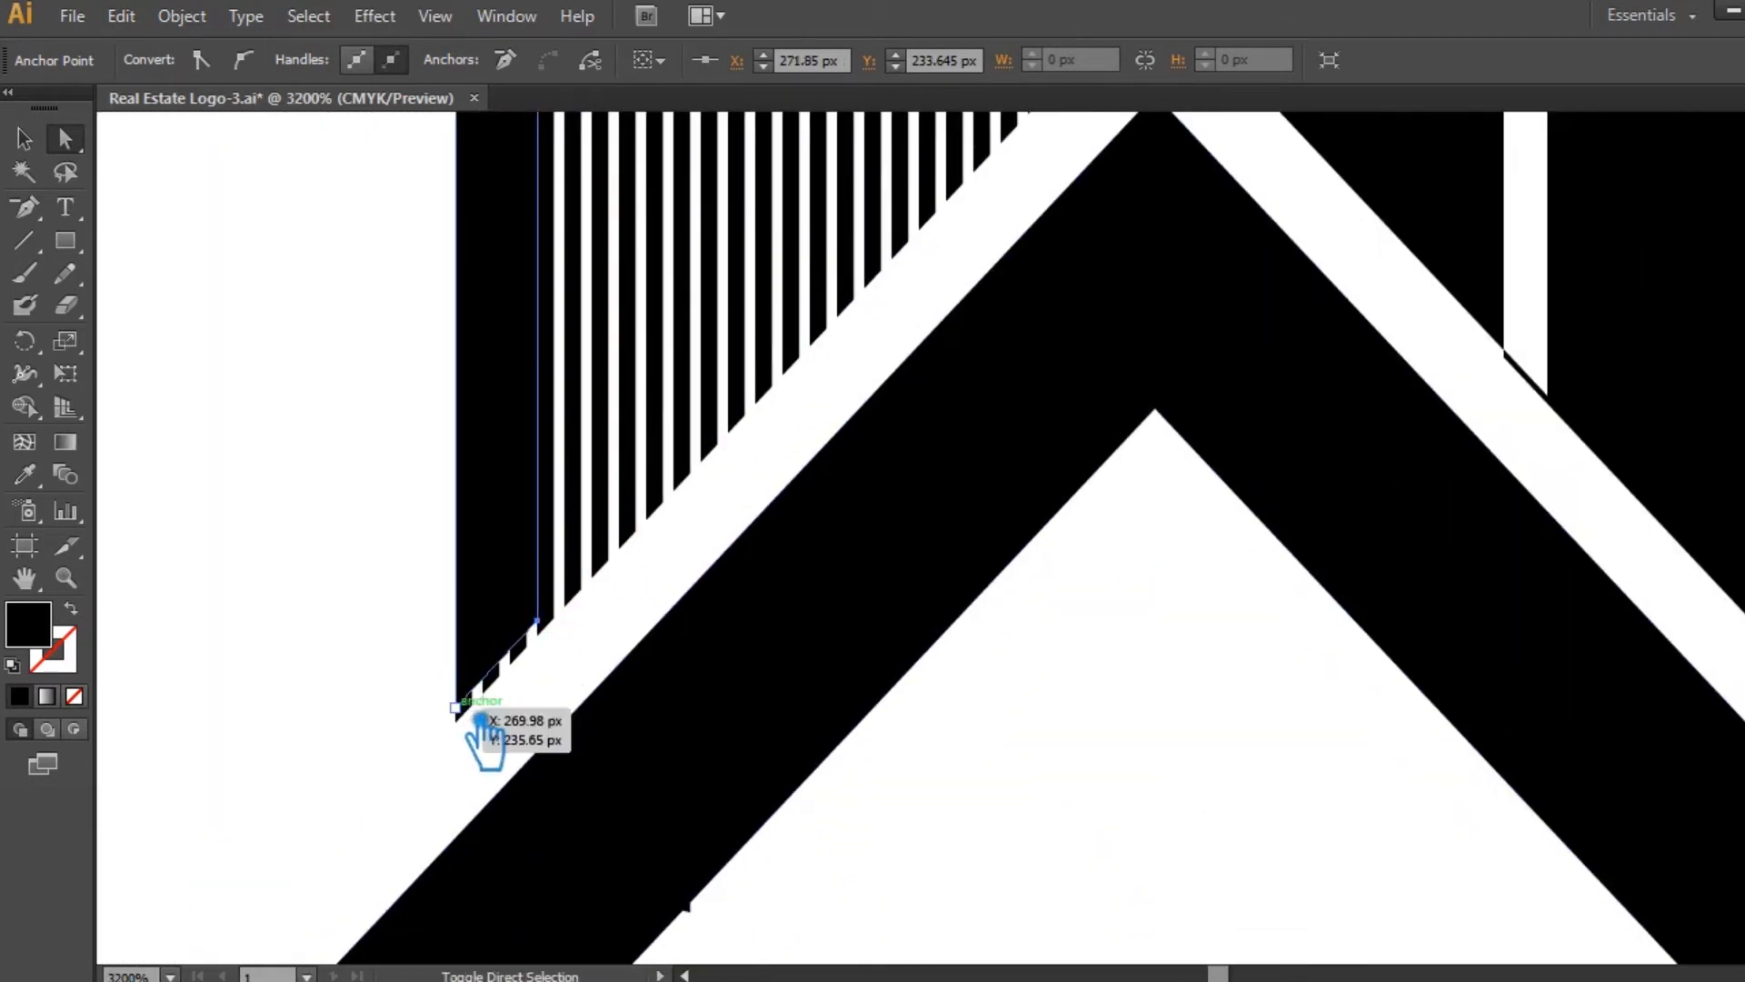
pyautogui.keyDown('shift'); pyautogui.click(561, 633); pyautogui.keyUp('shift')
pyautogui.moveTo(563, 633); pyautogui.dragTo(569, 662)
# - Fine-tune the strip's top anchor points to line up with the slanted top edge of the striped face
pyautogui.moveTo(629, 334); pyautogui.dragTo(603, 499)
pyautogui.moveTo(595, 118); pyautogui.dragTo(570, 481)
pyautogui.hotkey('ctrl', '=')
pyautogui.hotkey('ctrl', '=')
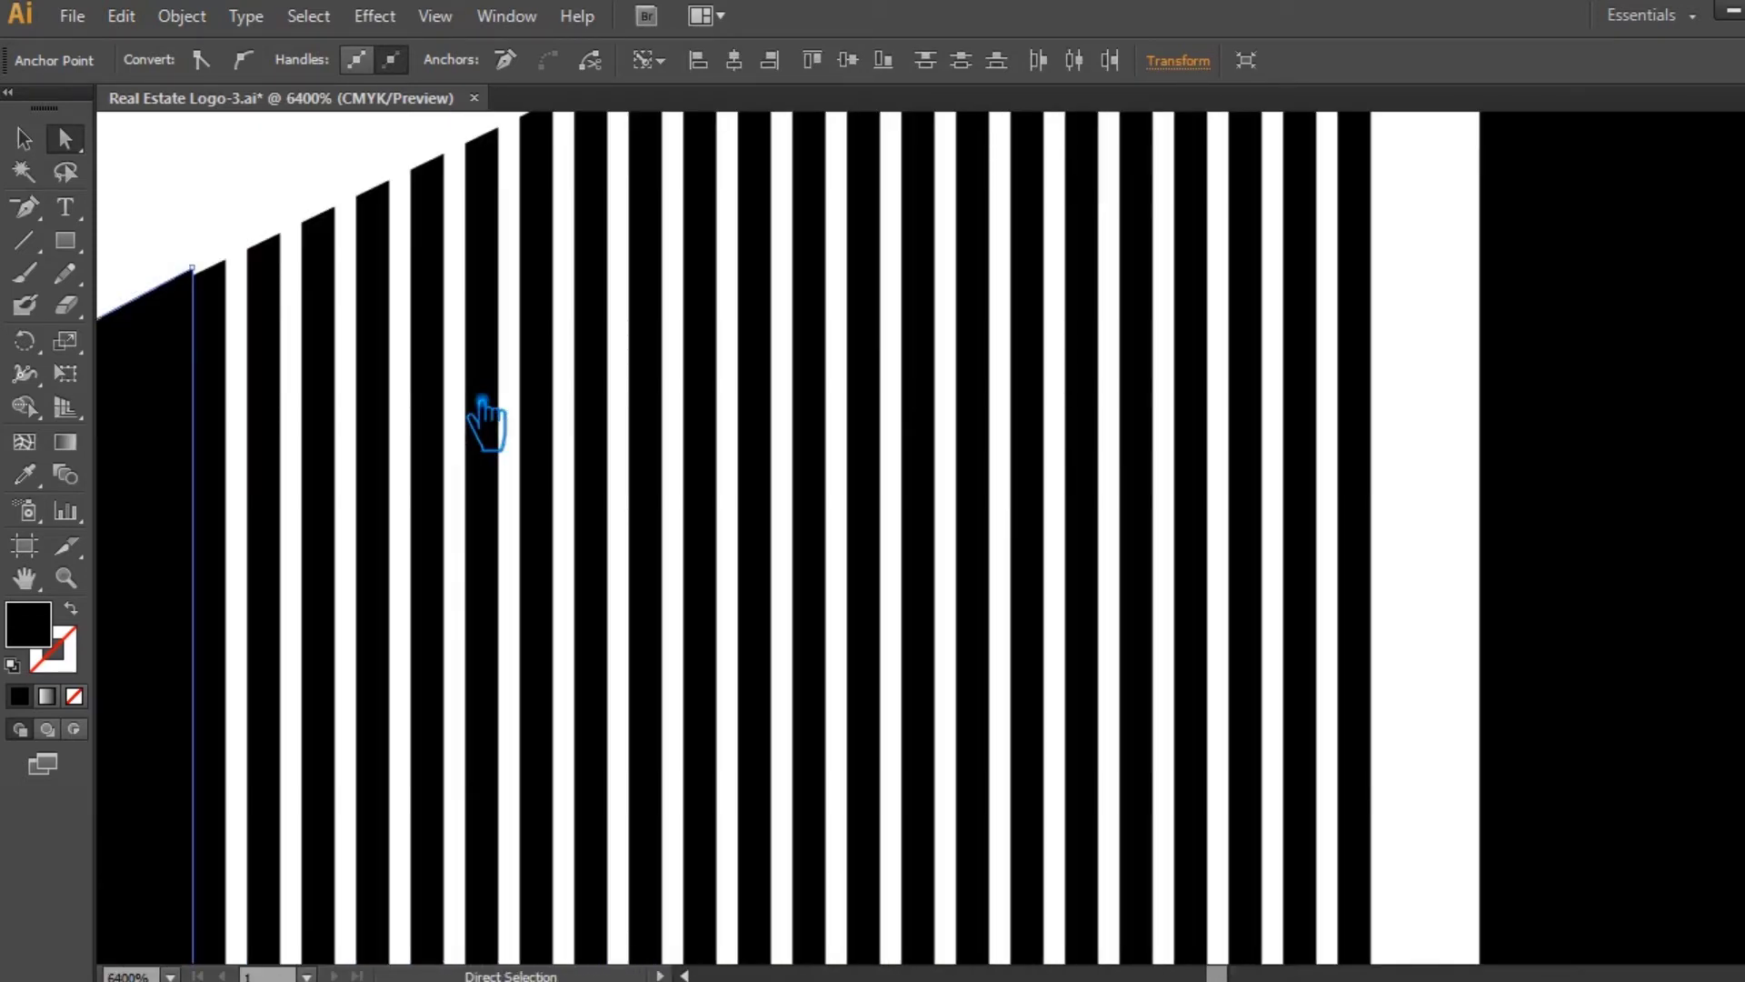
pyautogui.moveTo(386, 215); pyautogui.dragTo(717, 246)
pyautogui.moveTo(546, 273); pyautogui.dragTo(376, 366)
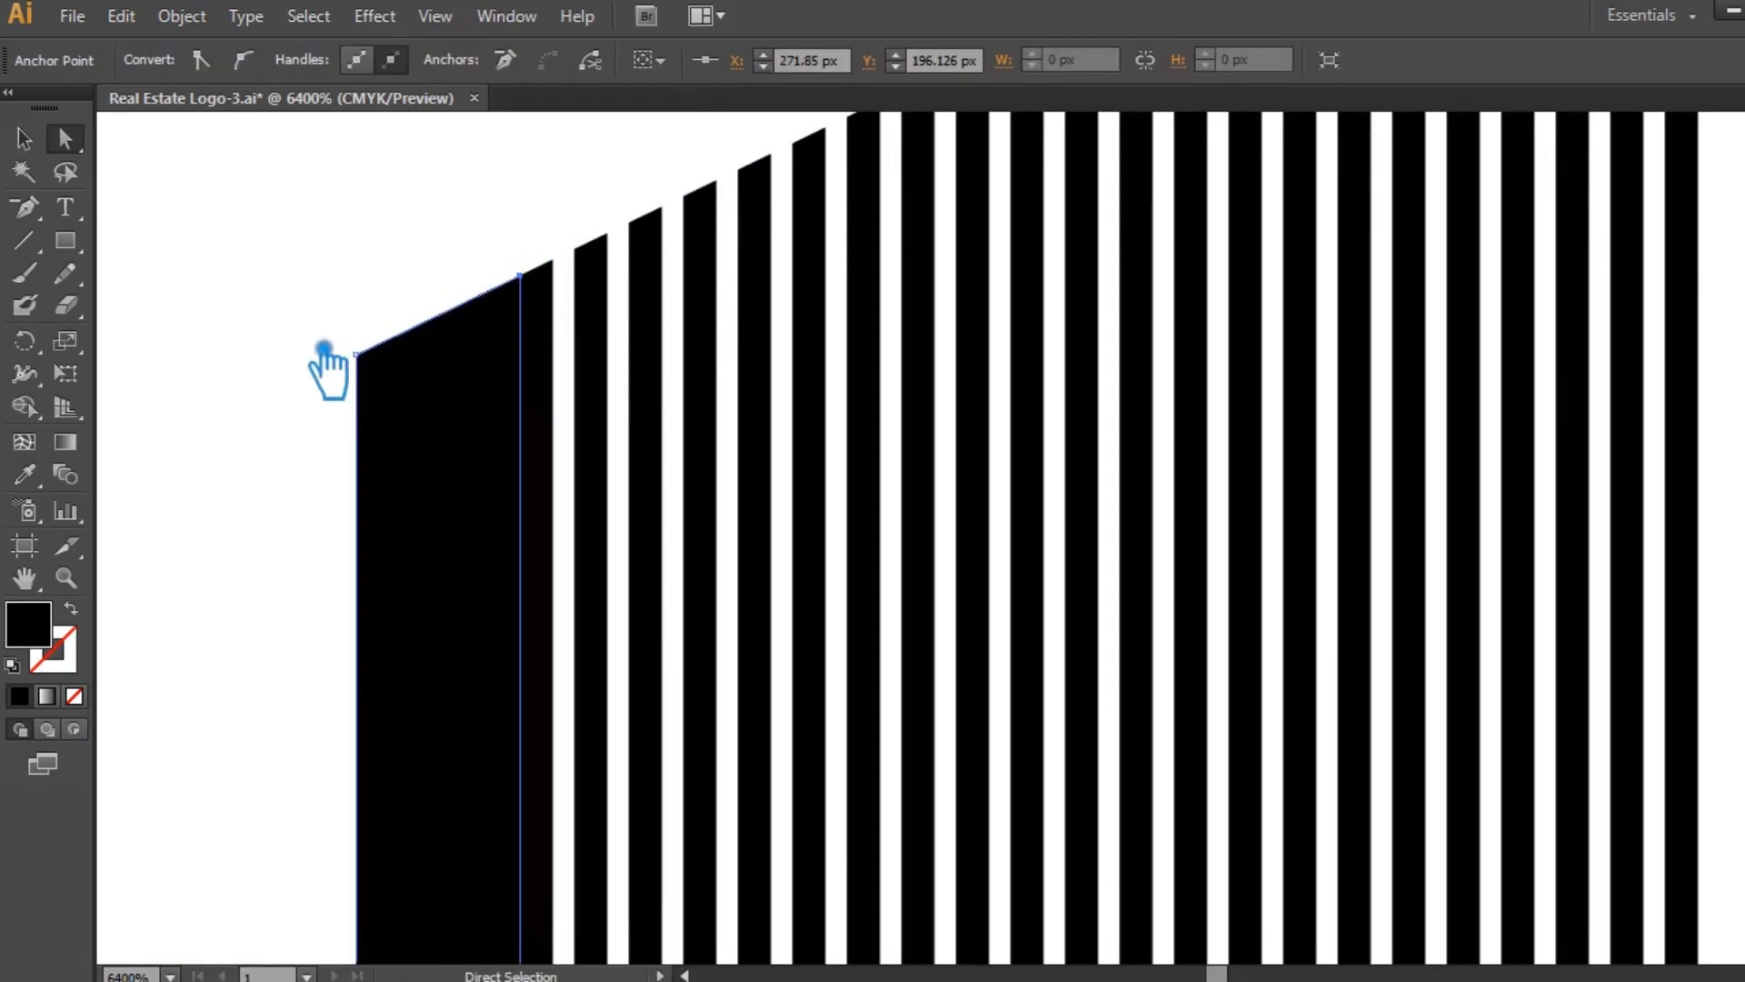
pyautogui.click(325, 335)
pyautogui.hotkey('ctrl', '-')
pyautogui.hotkey('ctrl', '-')
pyautogui.hotkey('ctrl', '-')
pyautogui.hotkey('ctrl', '-')
pyautogui.hotkey('ctrl', '-')
pyautogui.hotkey('ctrl', '-')
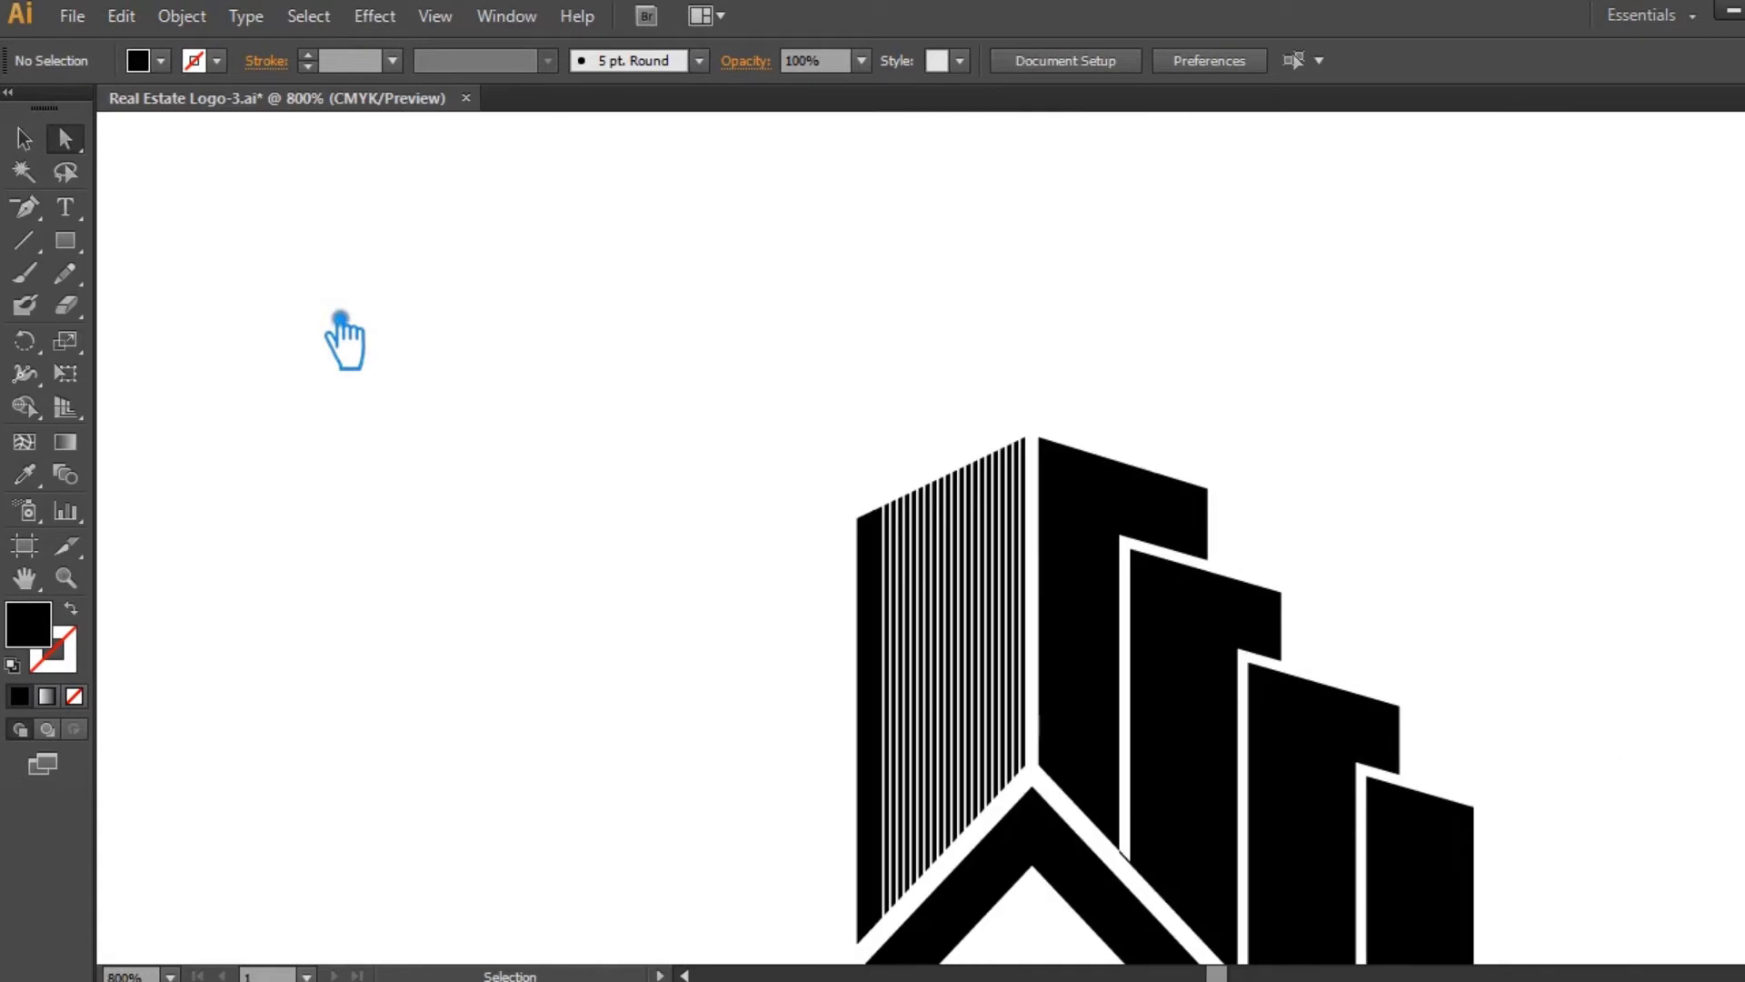
# - Select the solid strip with the stripes beneath it and combine them with Pathfinder
pyautogui.moveTo(653, 311); pyautogui.dragTo(716, 573)
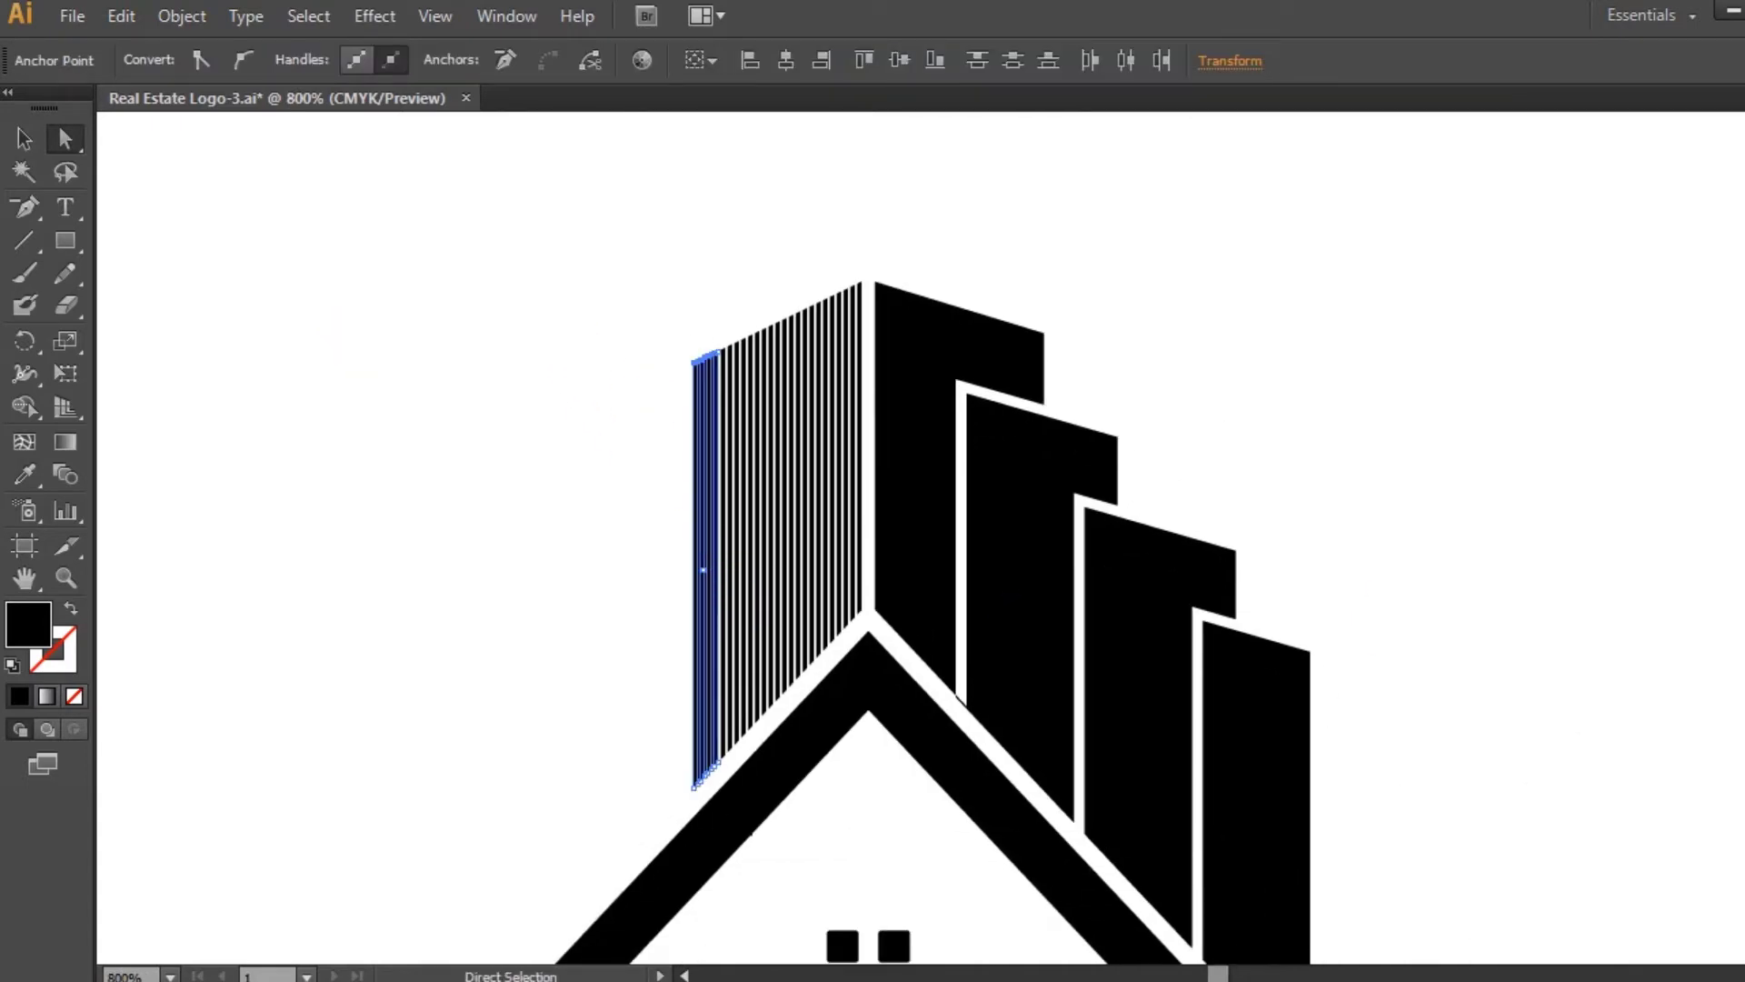
pyautogui.hotkey('shift', 'ctrl', 'F9')
pyautogui.click(1396, 407)
pyautogui.moveTo(1435, 498); pyautogui.dragTo(1267, 444)
pyautogui.hotkey('ctrl', '-')
pyautogui.hotkey('ctrl', '-')
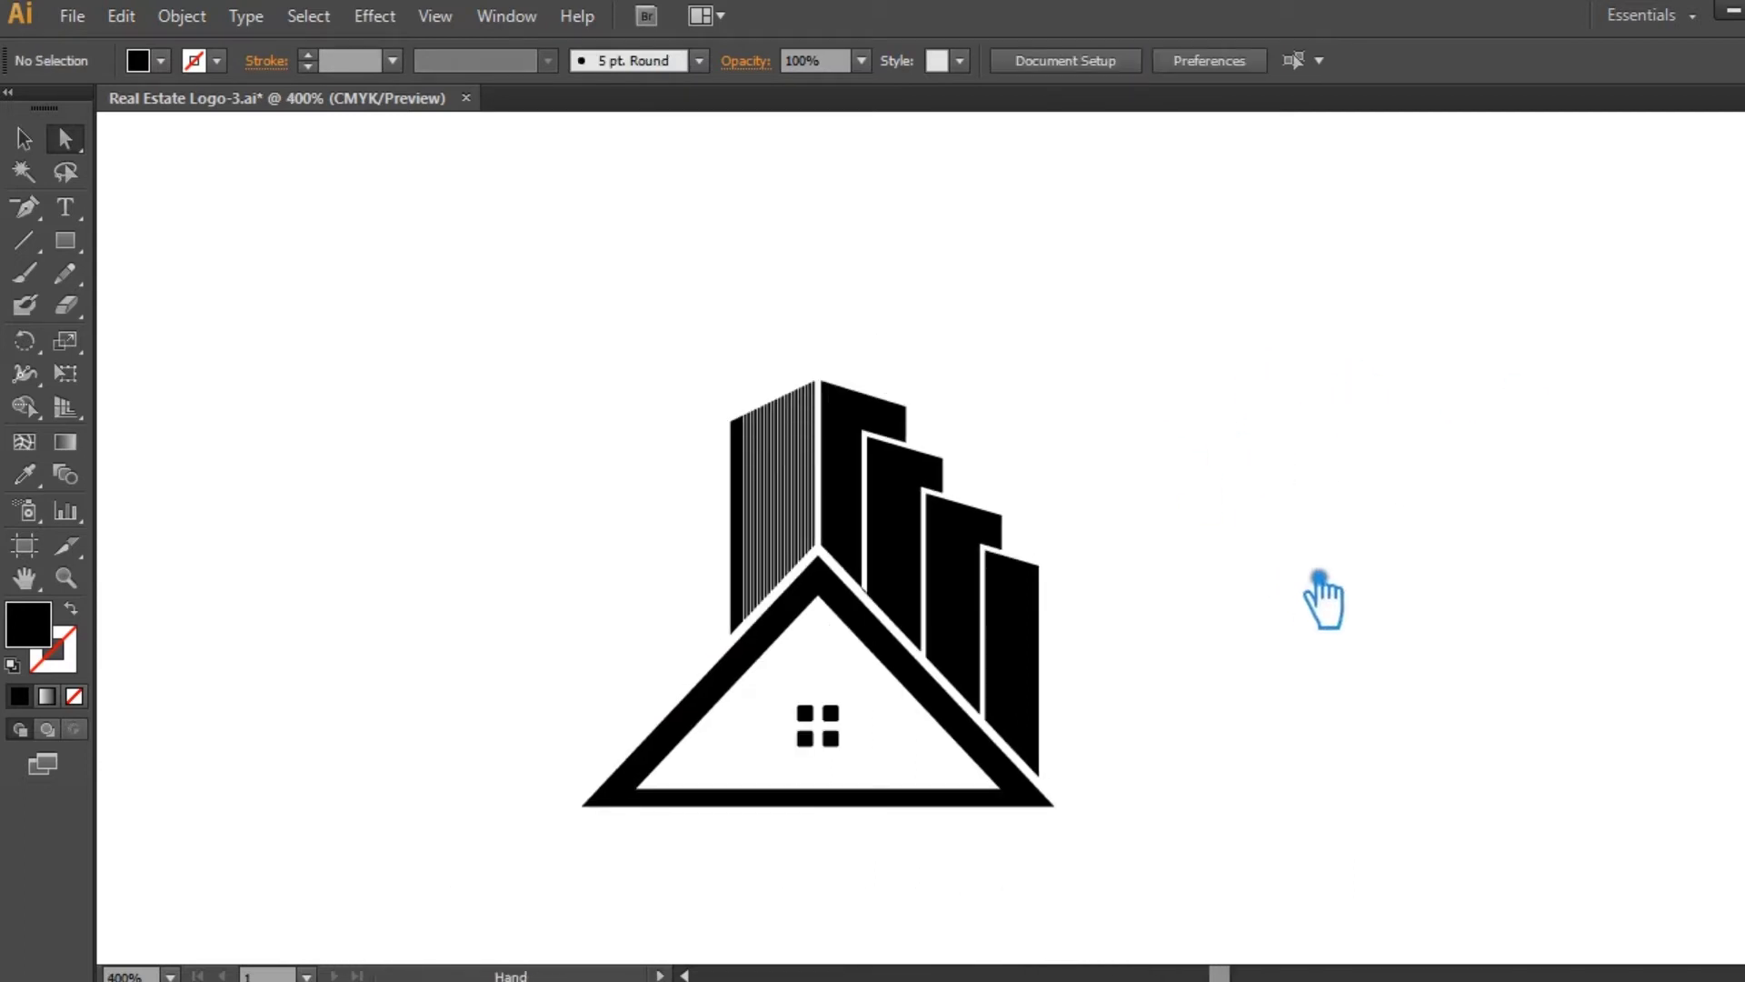
pyautogui.moveTo(1301, 585); pyautogui.dragTo(1233, 518)
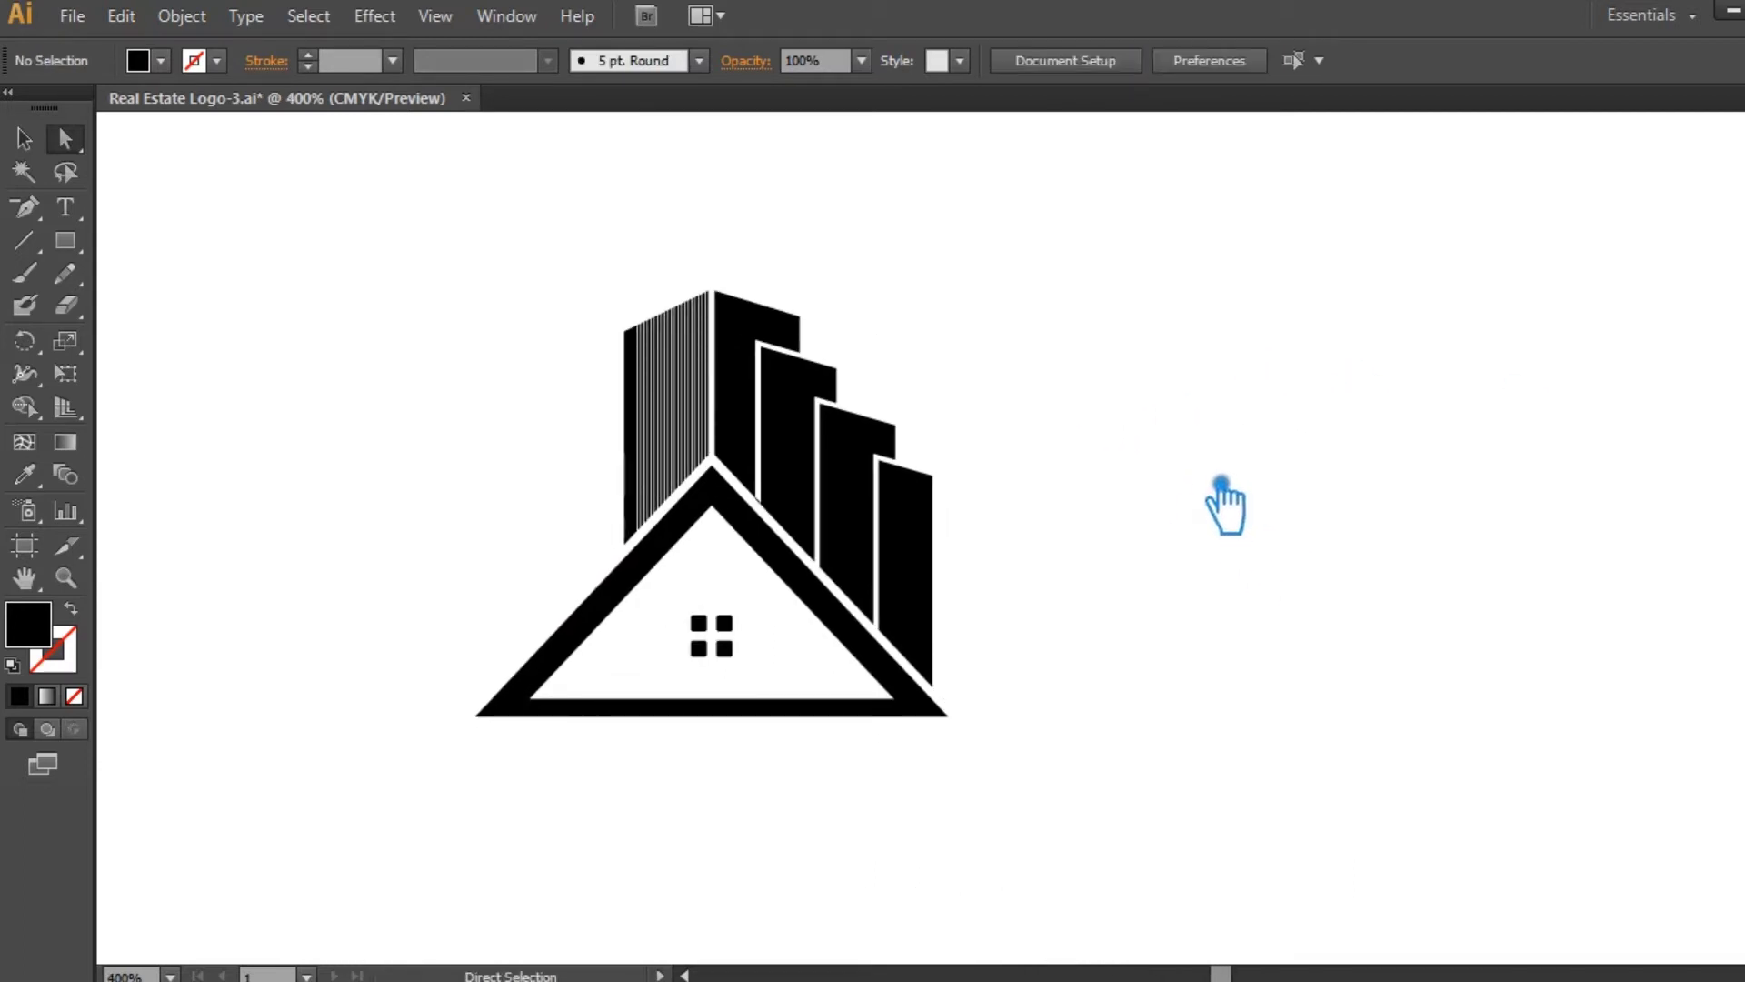
pyautogui.click(24, 138)
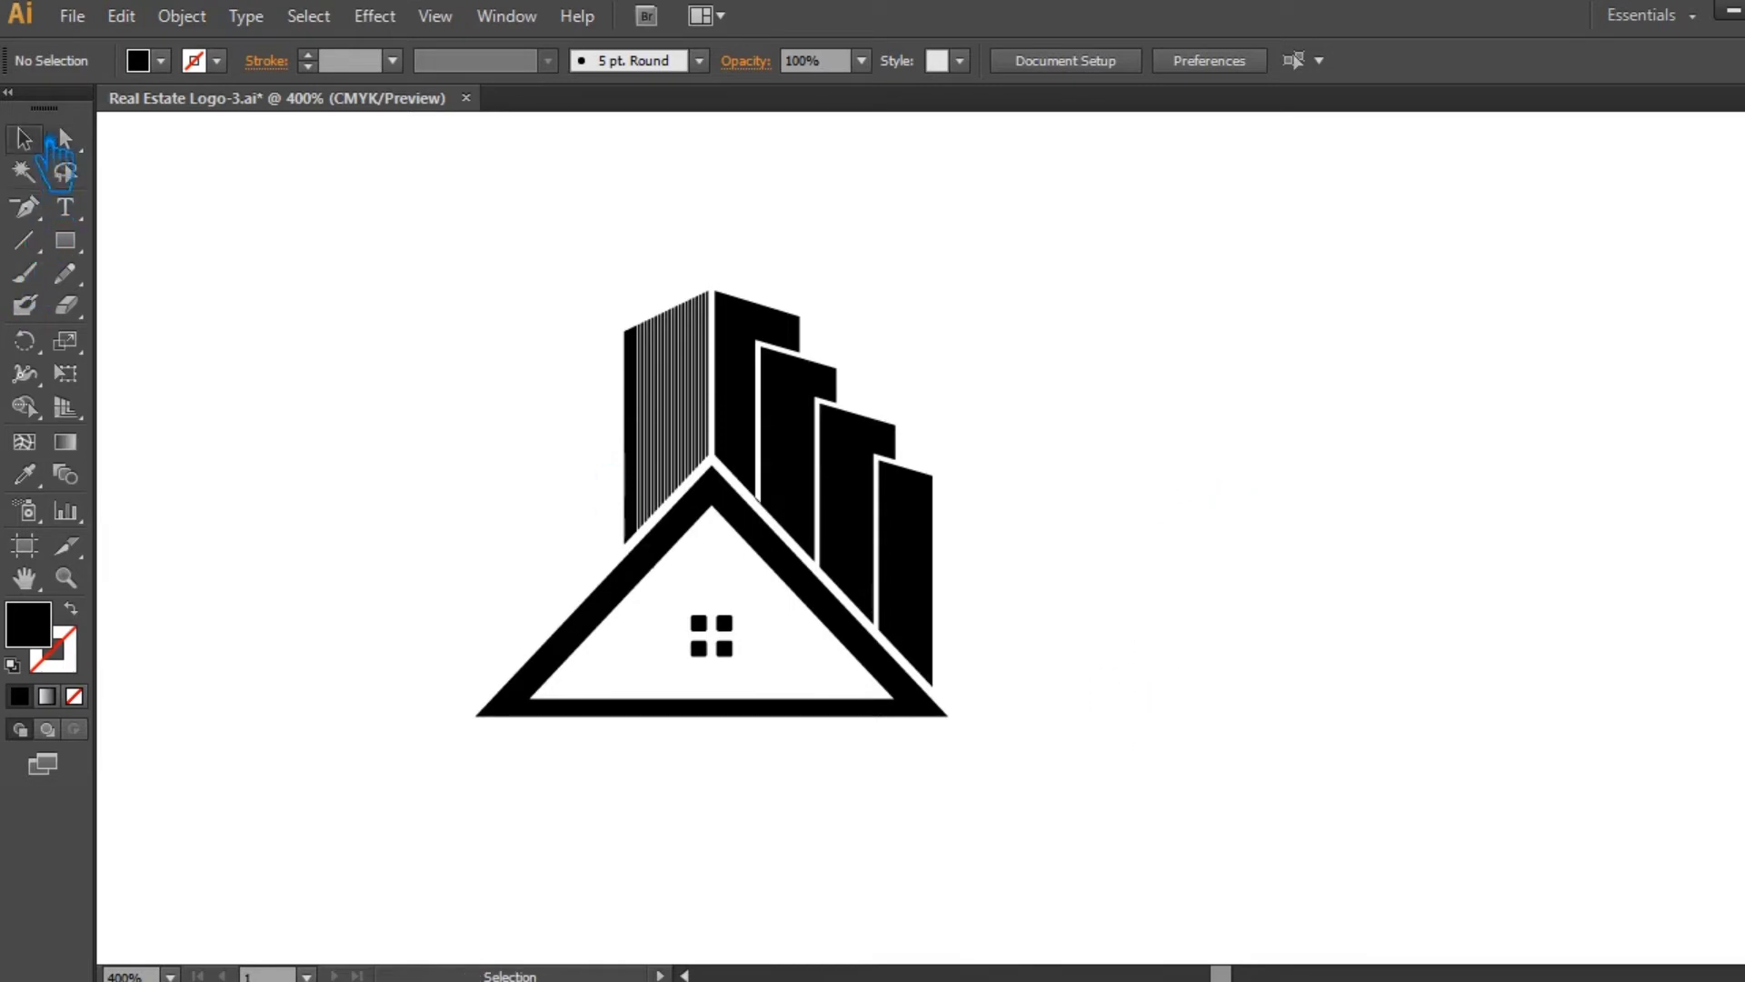
pyautogui.click(847, 627)
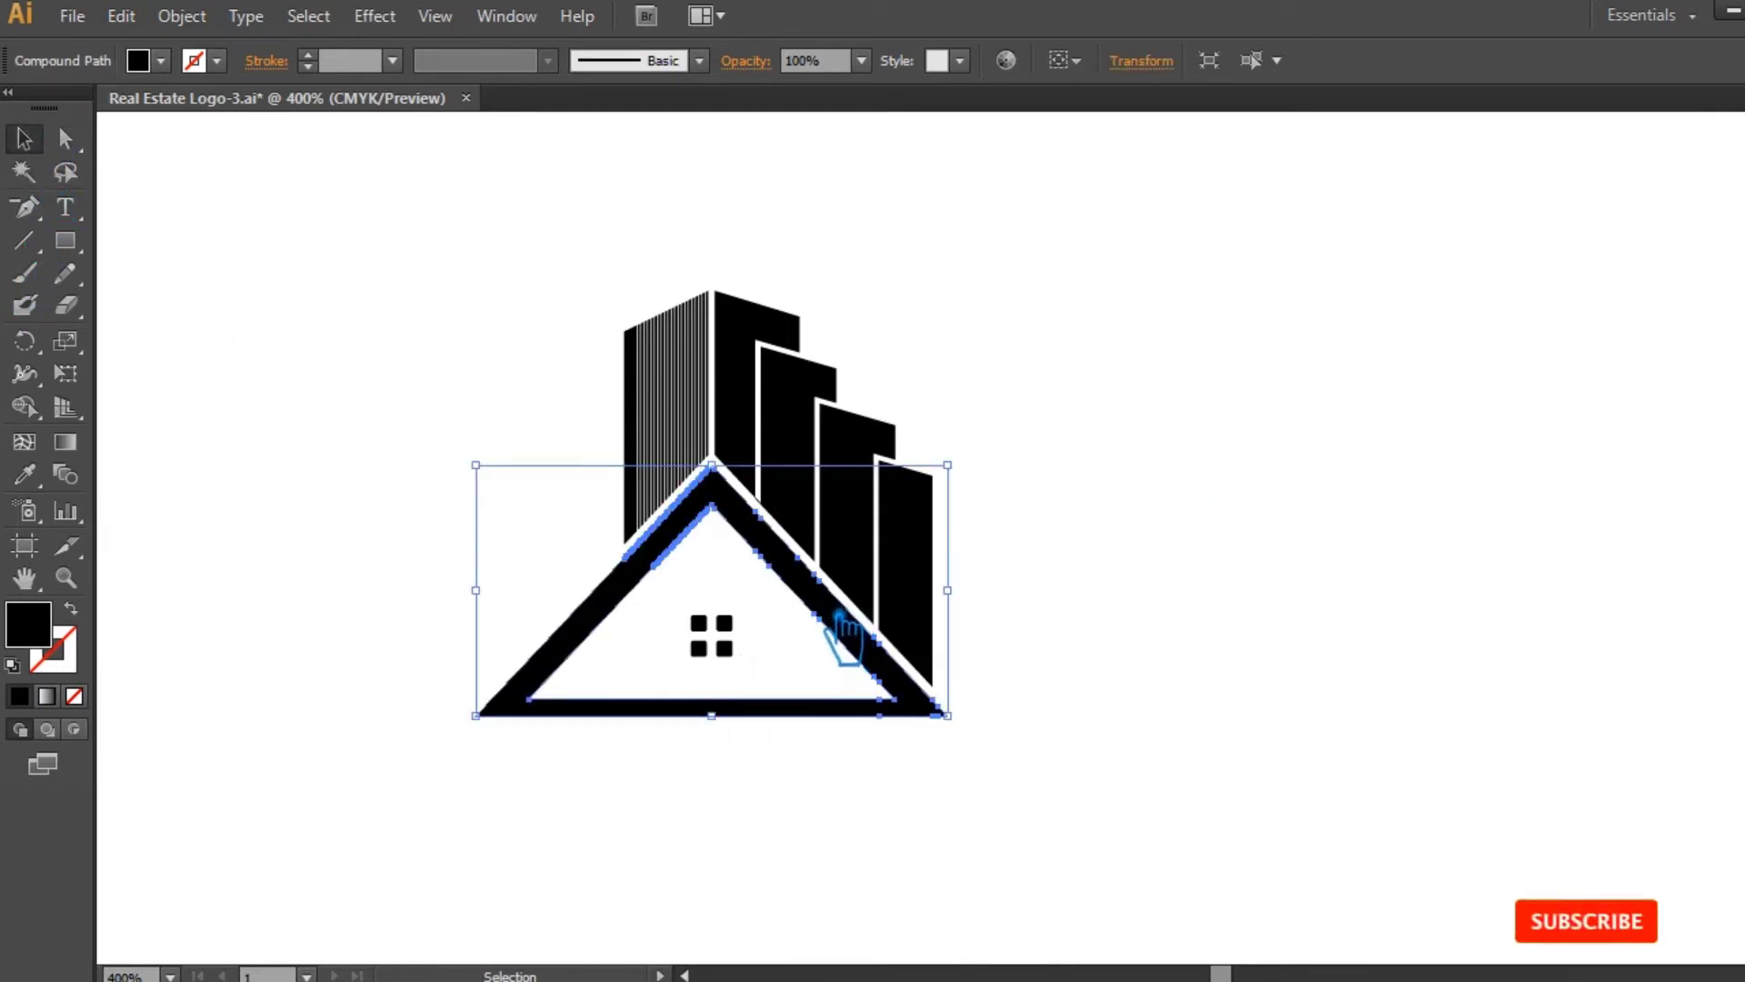
pyautogui.click(246, 382)
# - Draw a black triangle with the Polygon tool to the right of the house and towers
pyautogui.moveTo(65, 240); pyautogui.dragTo(189, 345)
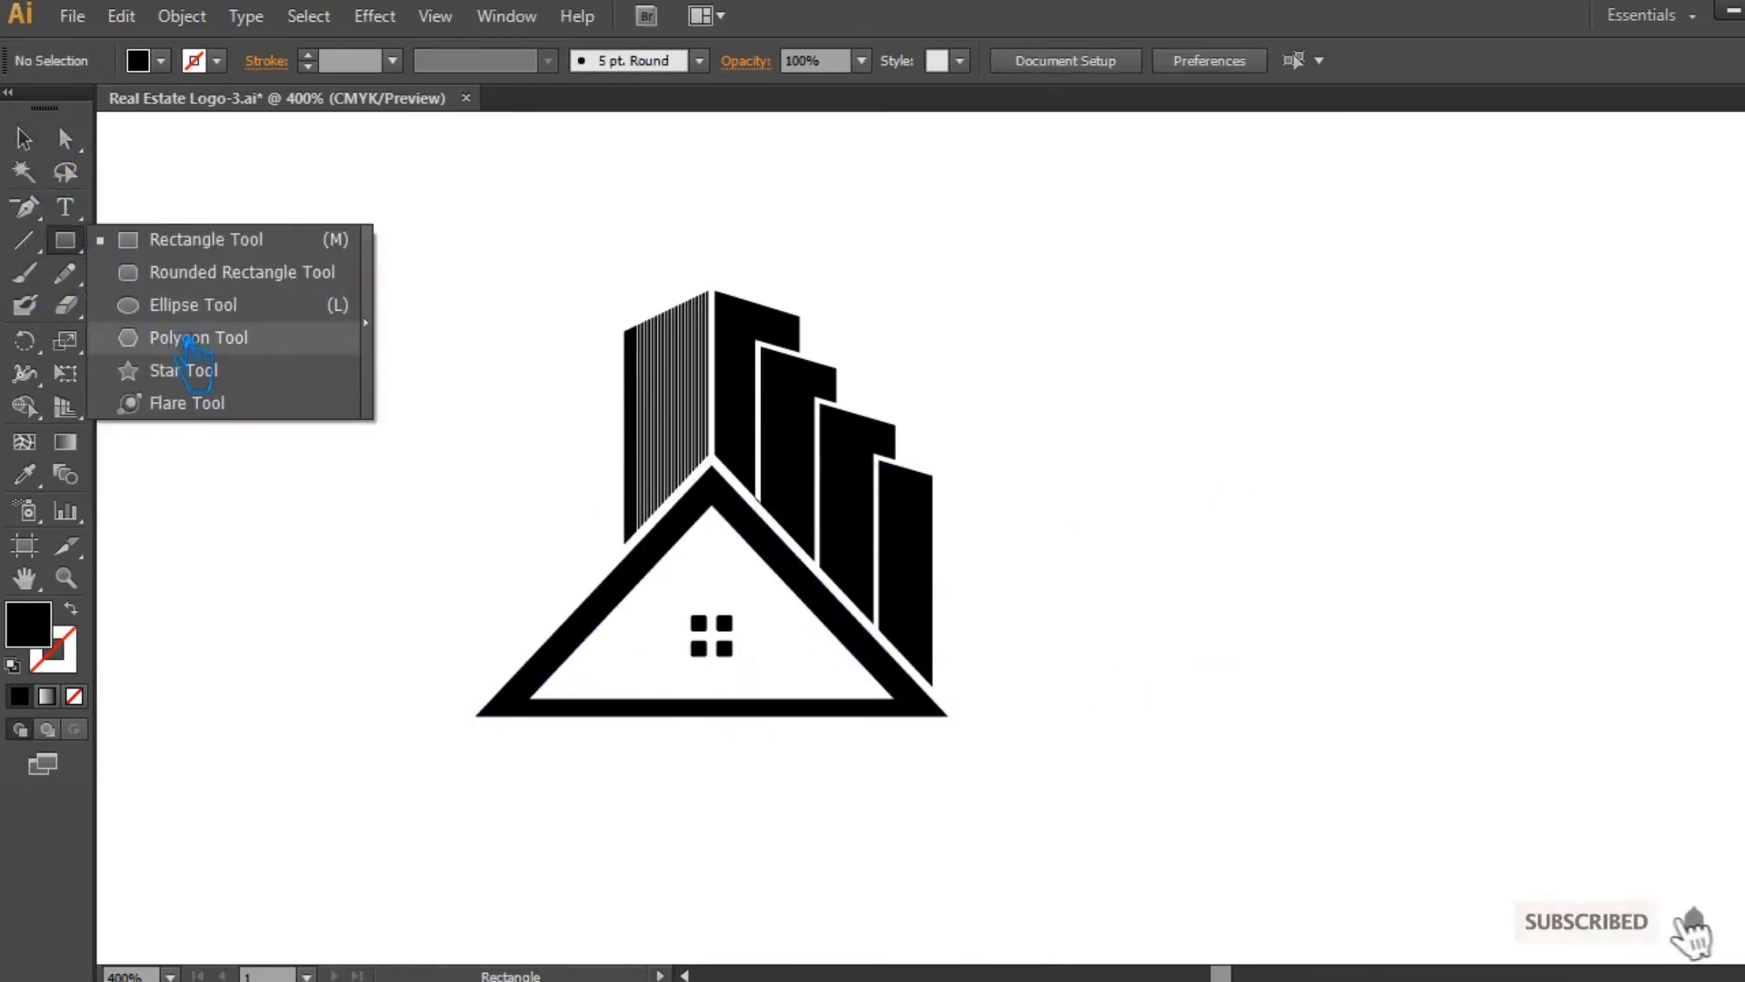
pyautogui.click(1297, 661)
pyautogui.click(904, 560)
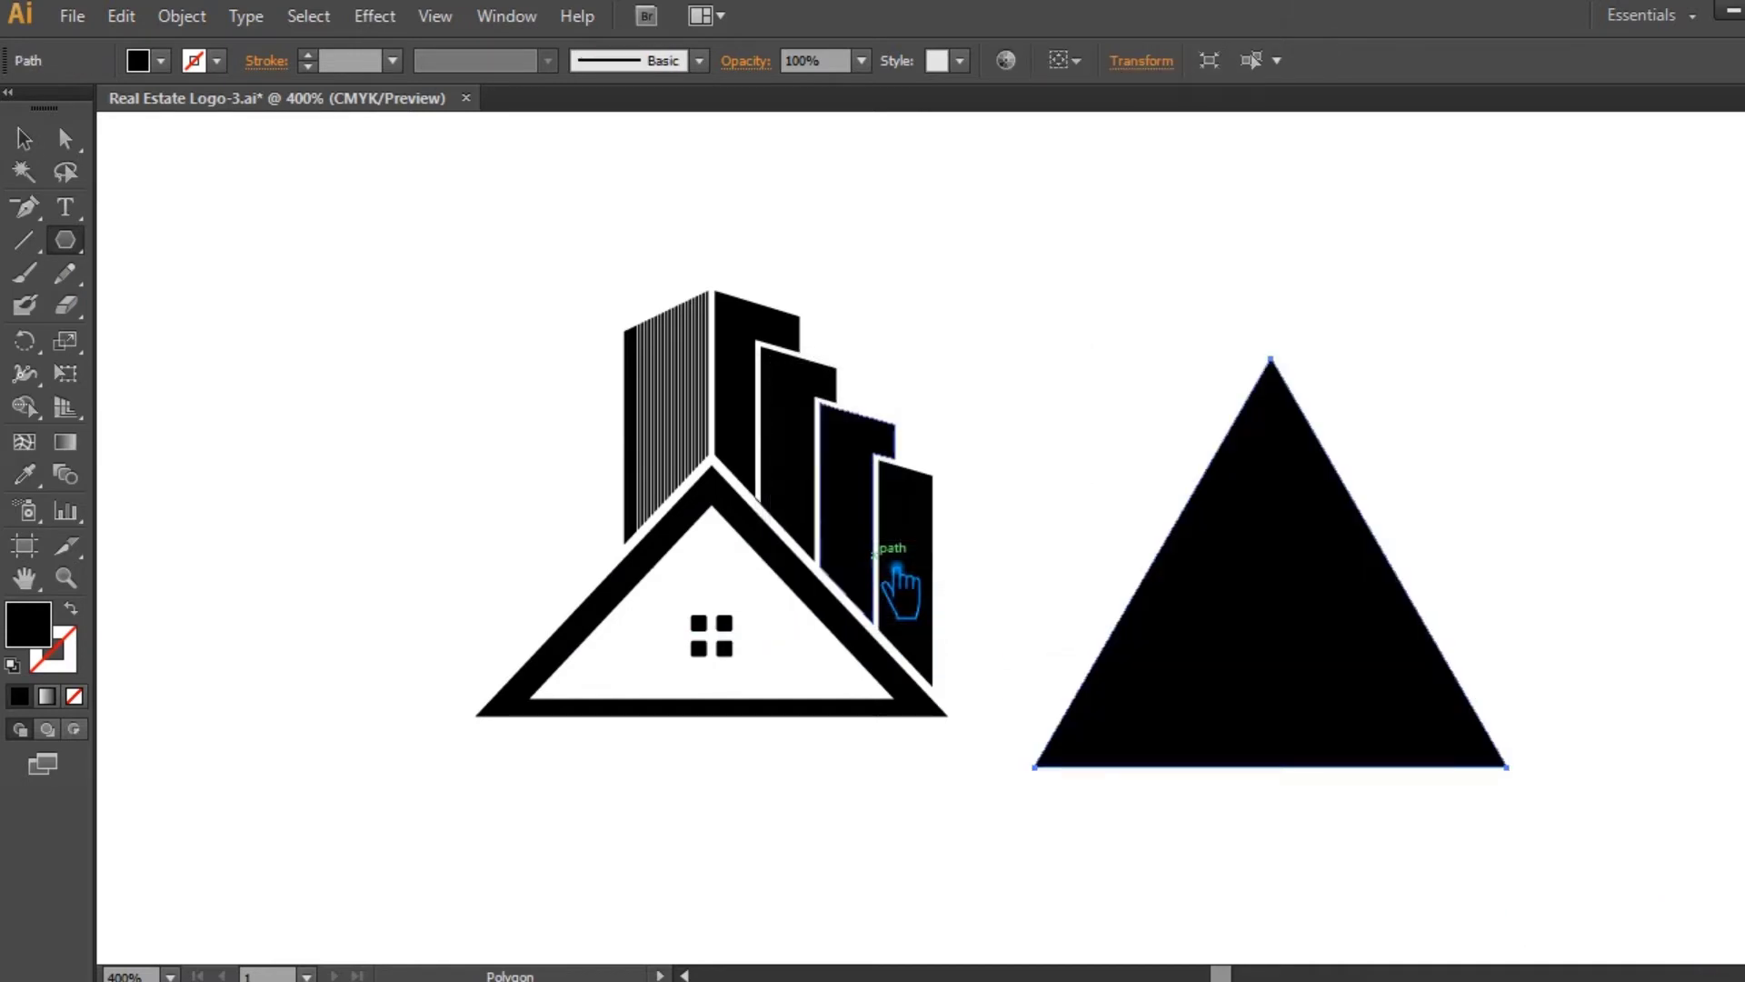
# - Flatten the new triangle by moving its apex straight down to a Y position of 242.942 px
pyautogui.click(65, 138)
pyautogui.click(1271, 360)
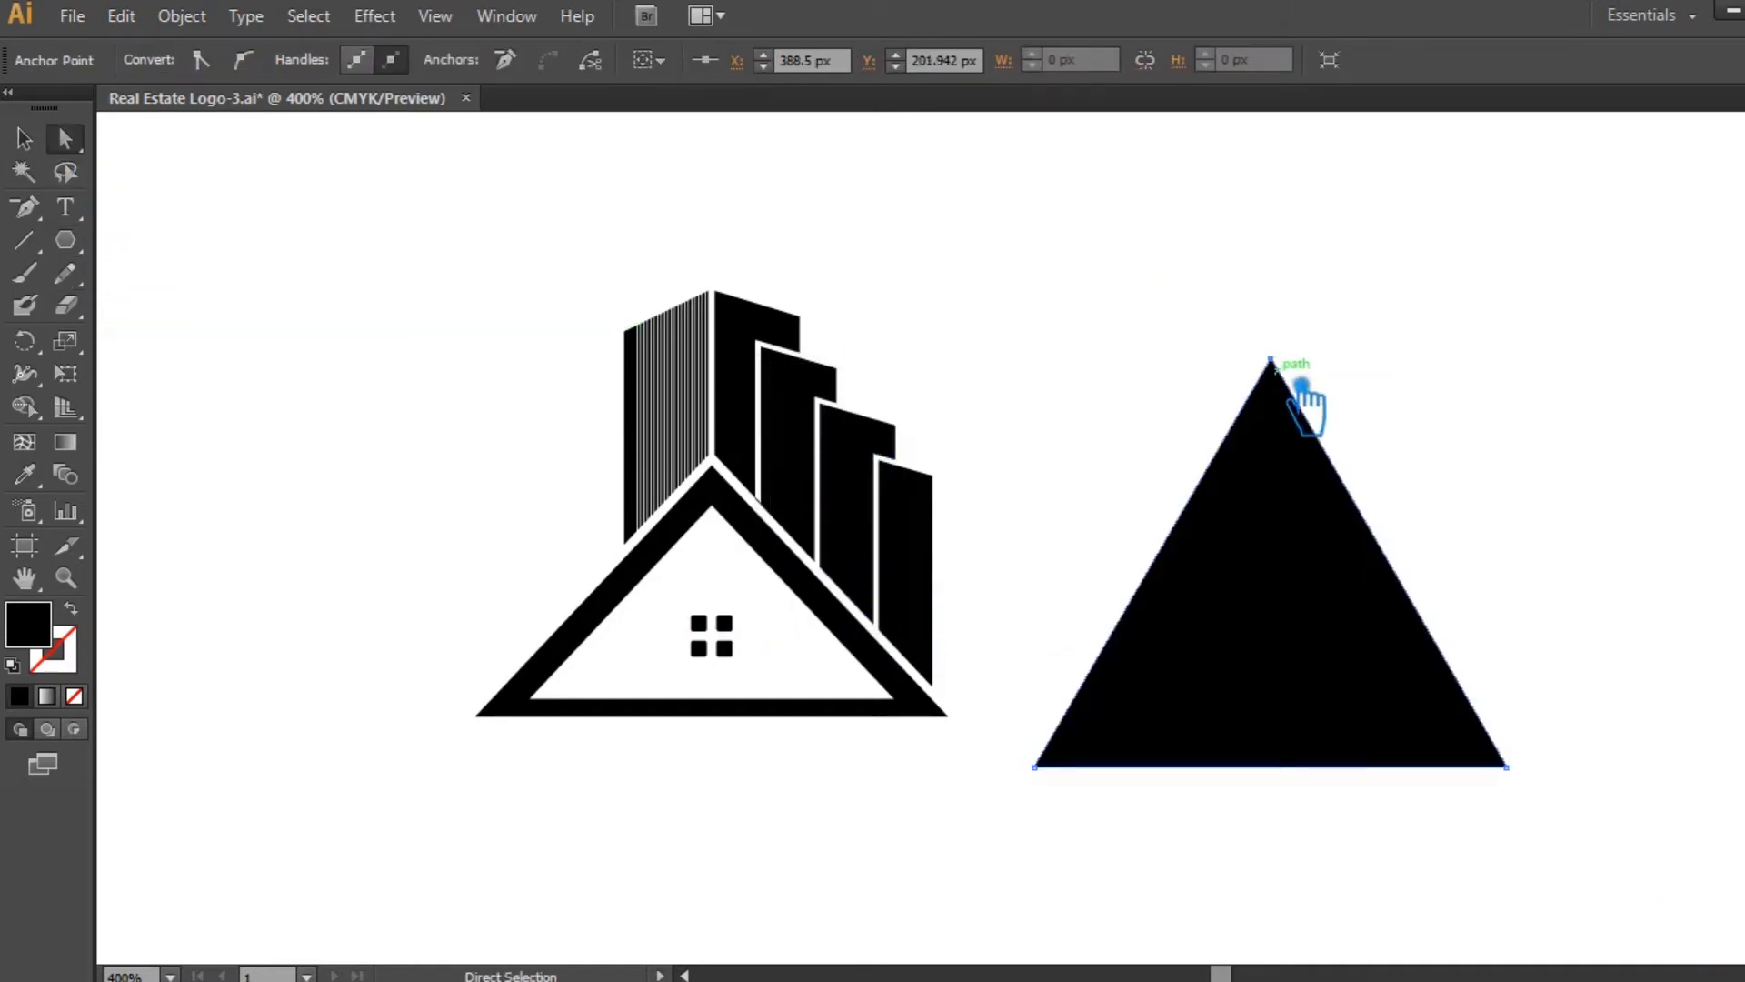
pyautogui.press('Down')
pyautogui.press('Down')
pyautogui.press('Down')
pyautogui.press('Down')
pyautogui.press('Down')
pyautogui.press('Down')
pyautogui.press('Down')
pyautogui.press('Down')
pyautogui.press('Down')
pyautogui.press('Down')
pyautogui.press('Down')
pyautogui.press('Down')
pyautogui.press('Down')
pyautogui.press('Down')
pyautogui.press('Down')
pyautogui.press('Down')
pyautogui.press('Down')
pyautogui.press('Down')
pyautogui.press('Down')
pyautogui.press('Down')
pyautogui.press('Down')
pyautogui.press('Down')
pyautogui.press('Down')
pyautogui.press('Down')
pyautogui.press('Down')
pyautogui.press('Down')
pyautogui.press('Down')
pyautogui.press('Down')
pyautogui.press('Down')
pyautogui.press('Down')
pyautogui.press('Down')
pyautogui.press('Down')
pyautogui.press('Down')
pyautogui.press('Down')
pyautogui.press('Down')
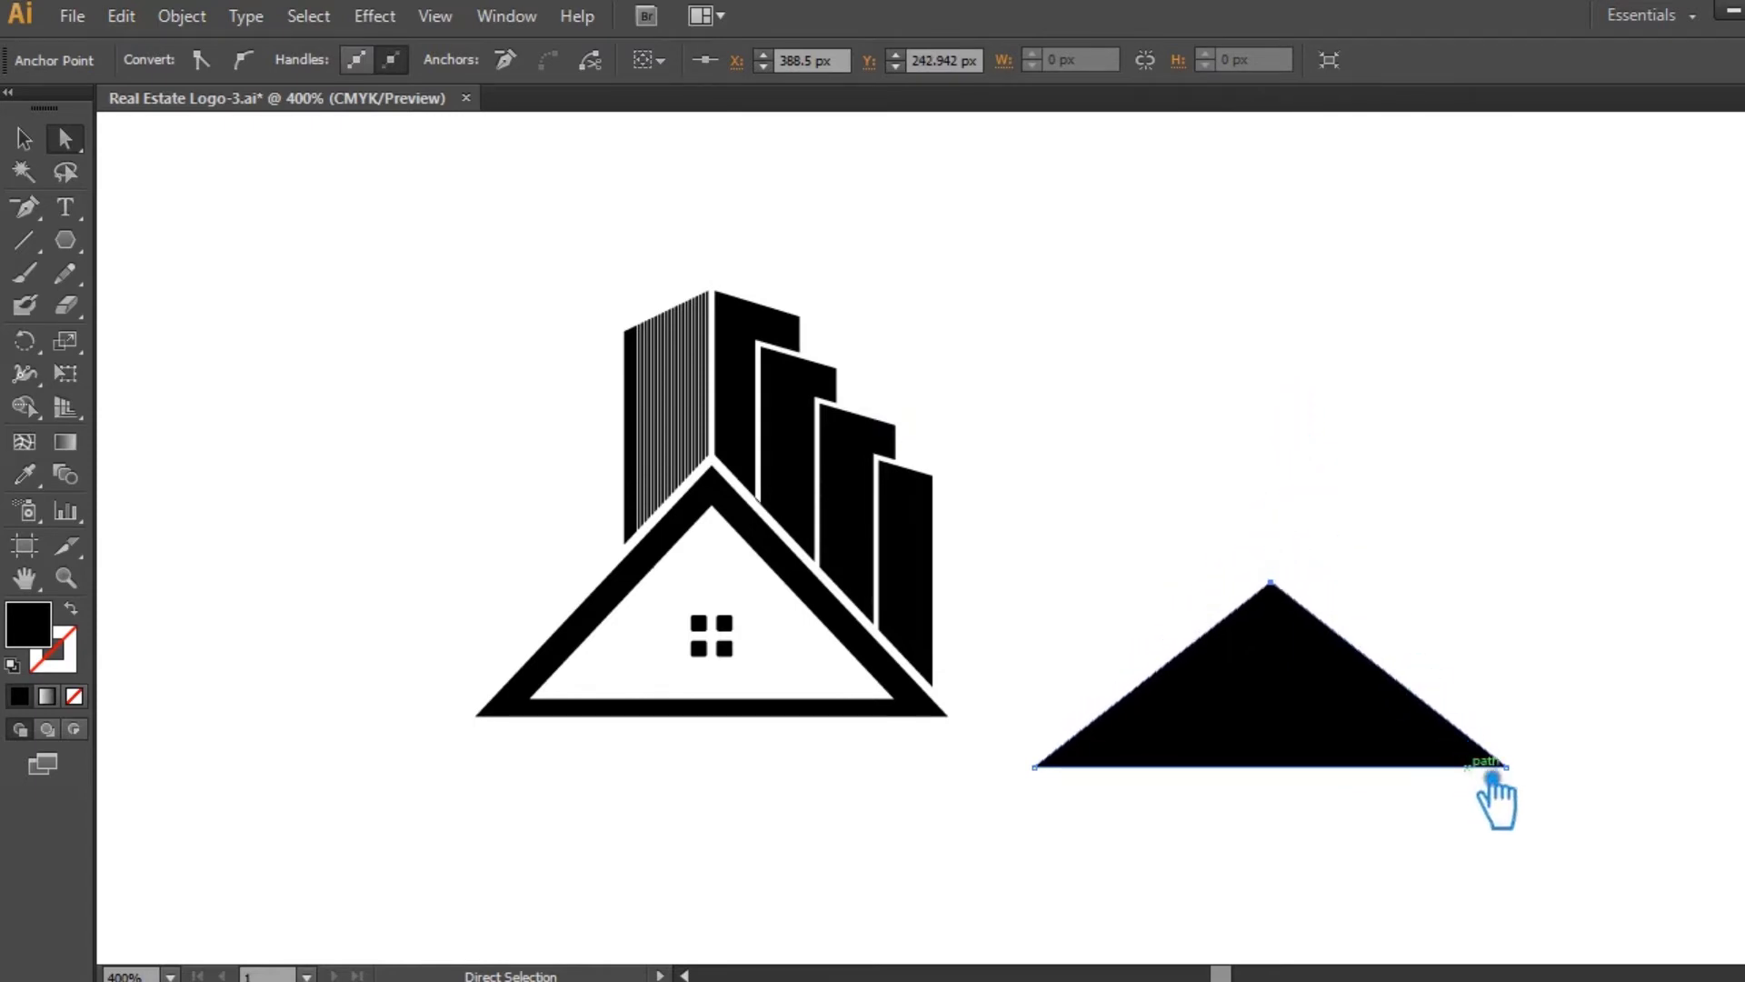
# - Scale the triangle down from its center and place its left corner against the house's lower-right corner, with the bases aligned
pyautogui.click(24, 138)
pyautogui.click(1559, 549)
pyautogui.click(1311, 627)
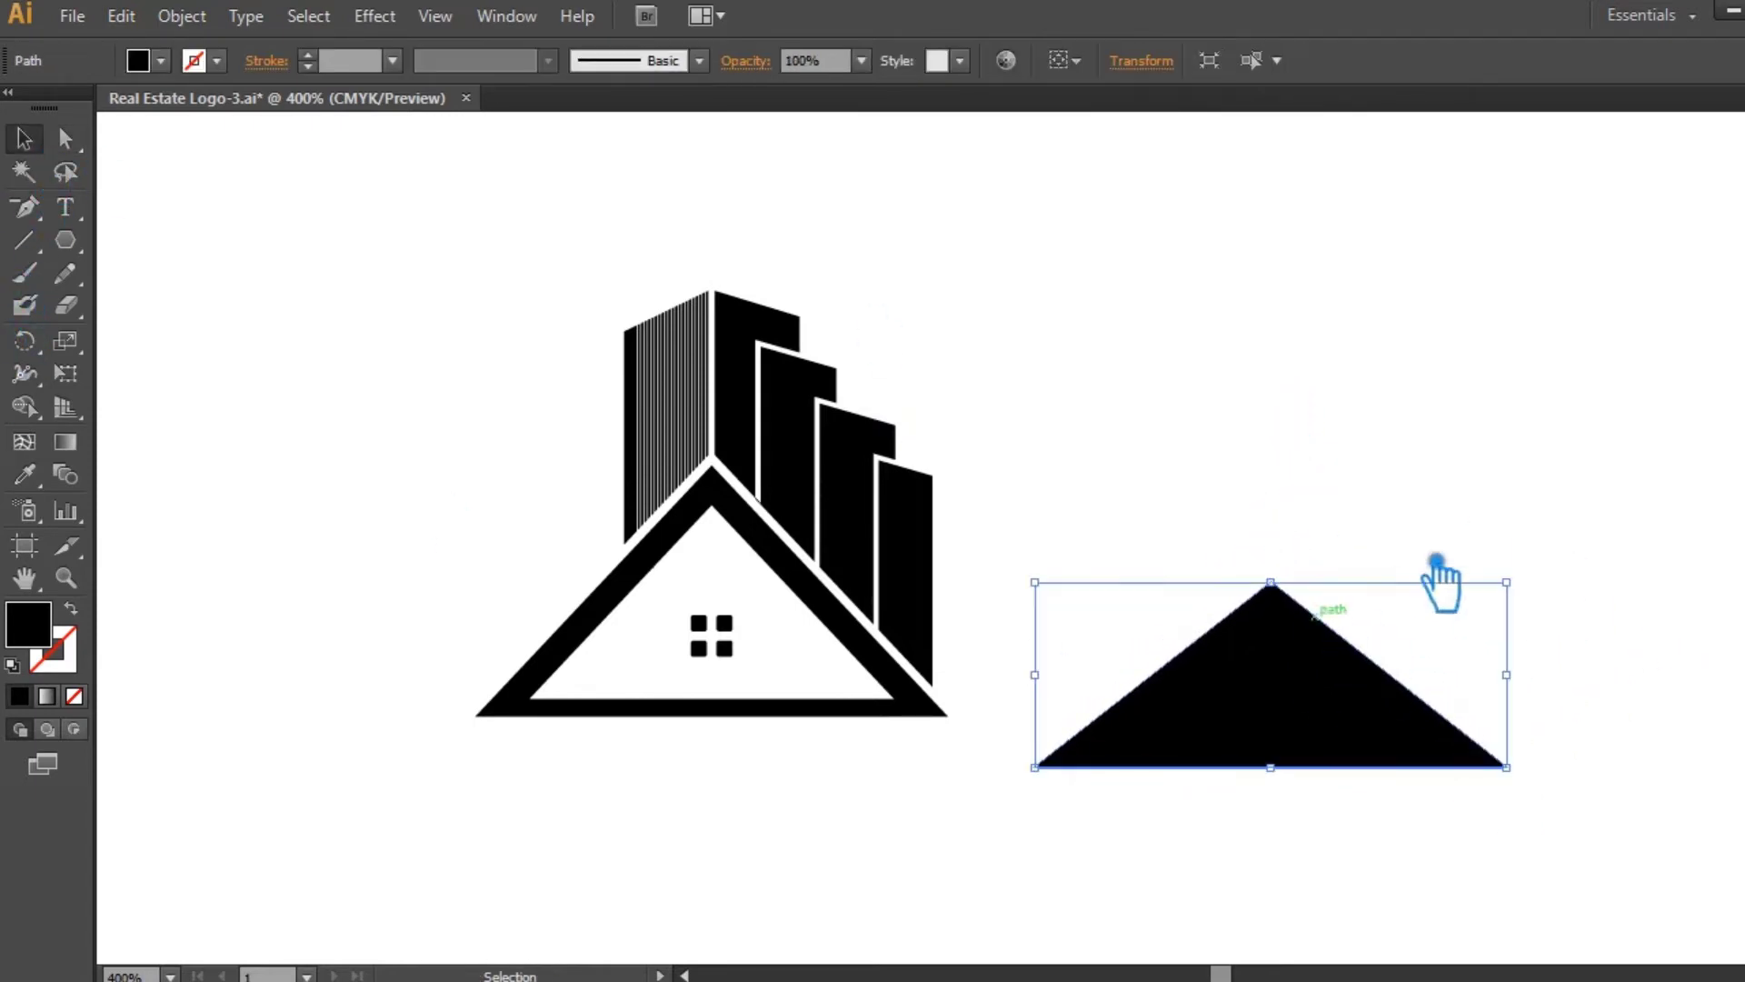
pyautogui.moveTo(1506, 584); pyautogui.dragTo(1461, 602)
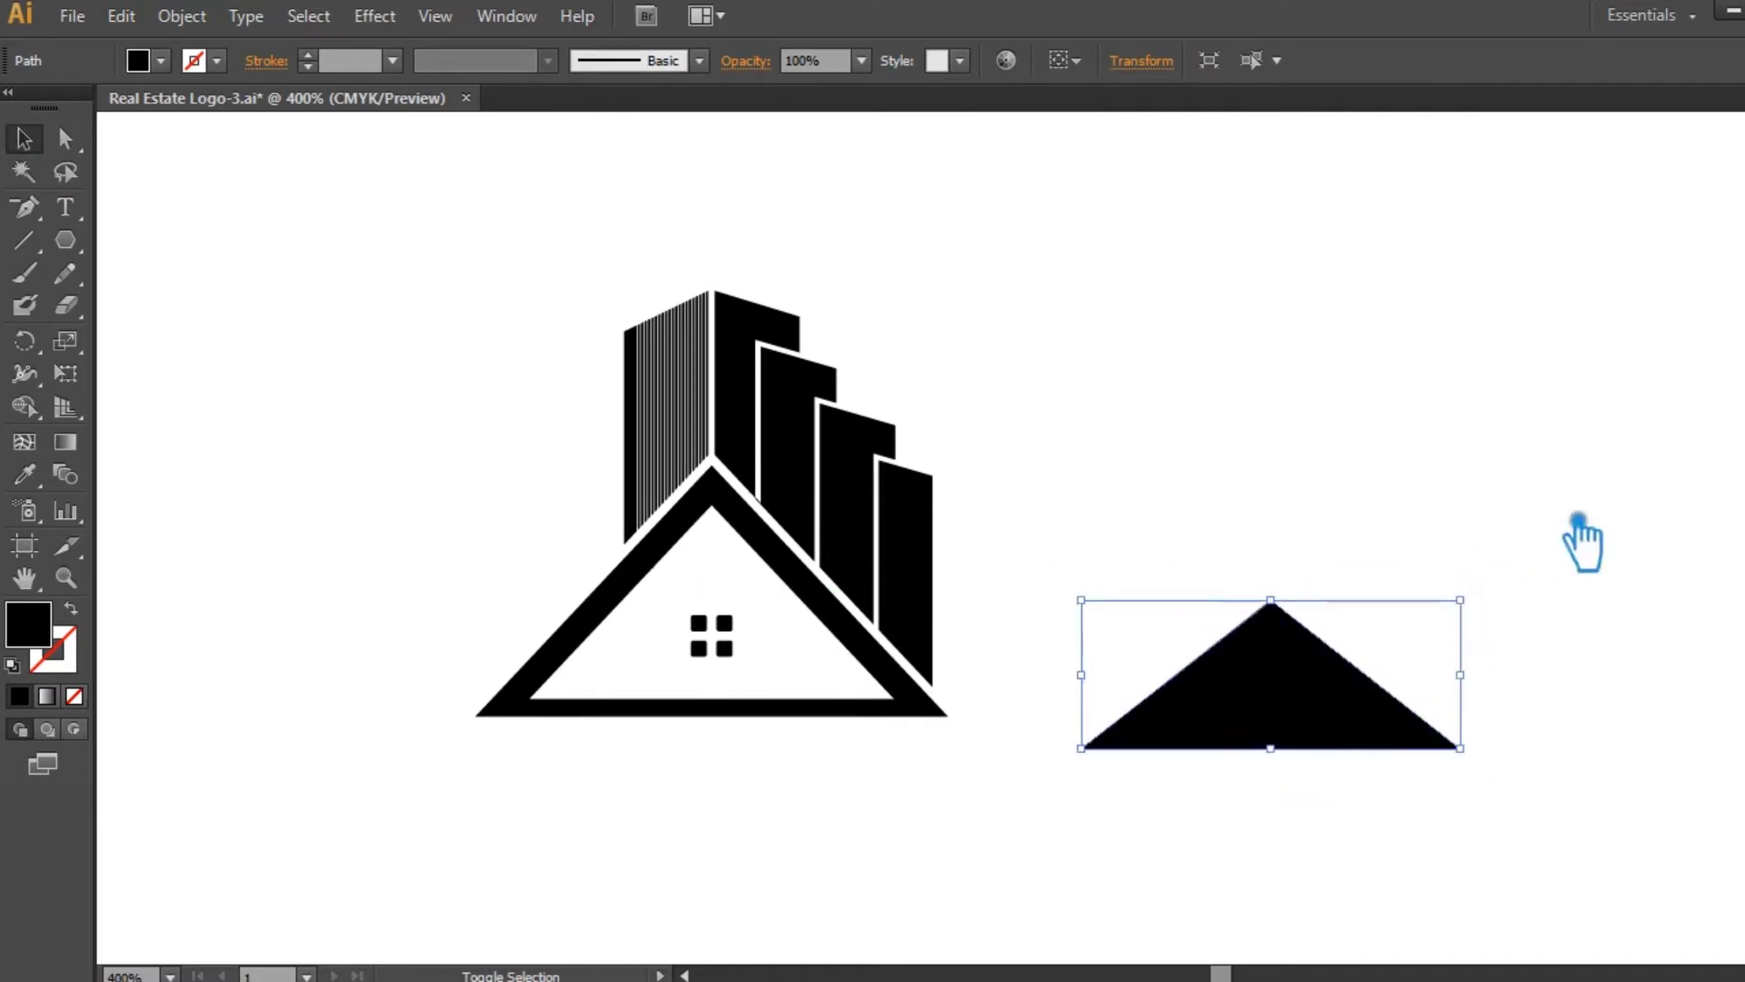
pyautogui.click(1582, 524)
pyautogui.moveTo(1335, 700); pyautogui.dragTo(1299, 731)
pyautogui.click(1383, 766)
pyautogui.moveTo(1131, 722); pyautogui.dragTo(982, 730)
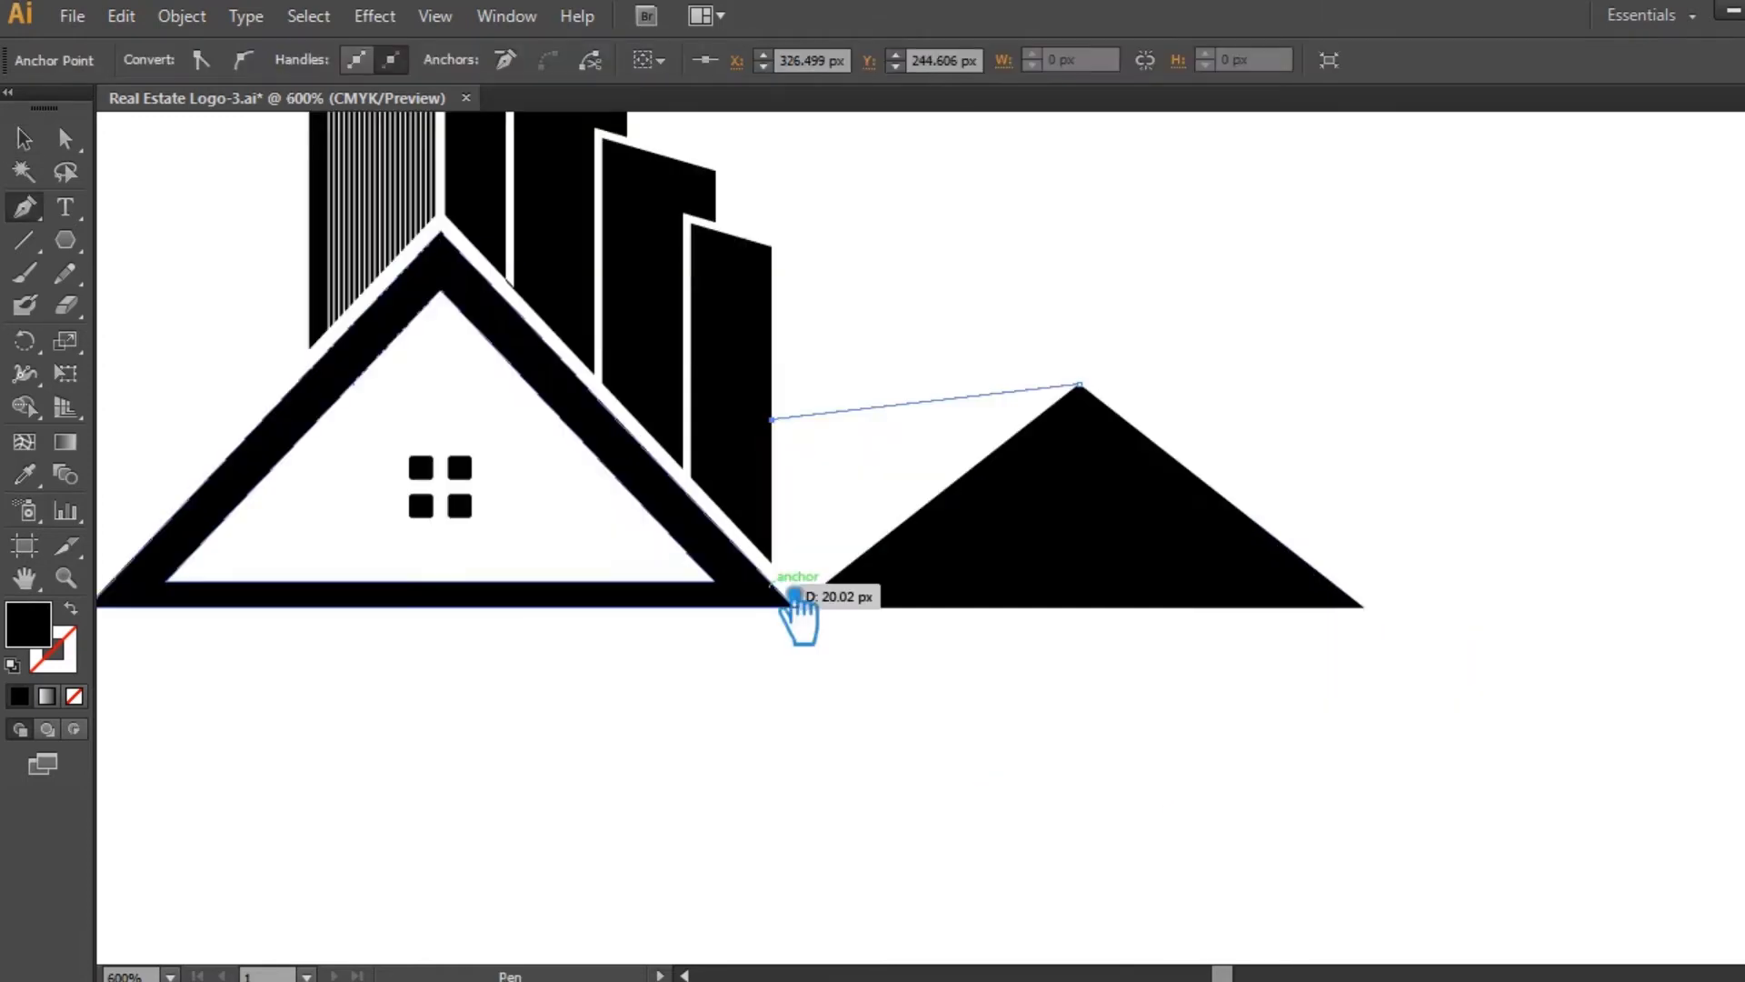
# - Trace a closed side-roof shape with the Pen tool from the triangle's apex via the last tower's edge, house corner and base
pyautogui.click(793, 598)
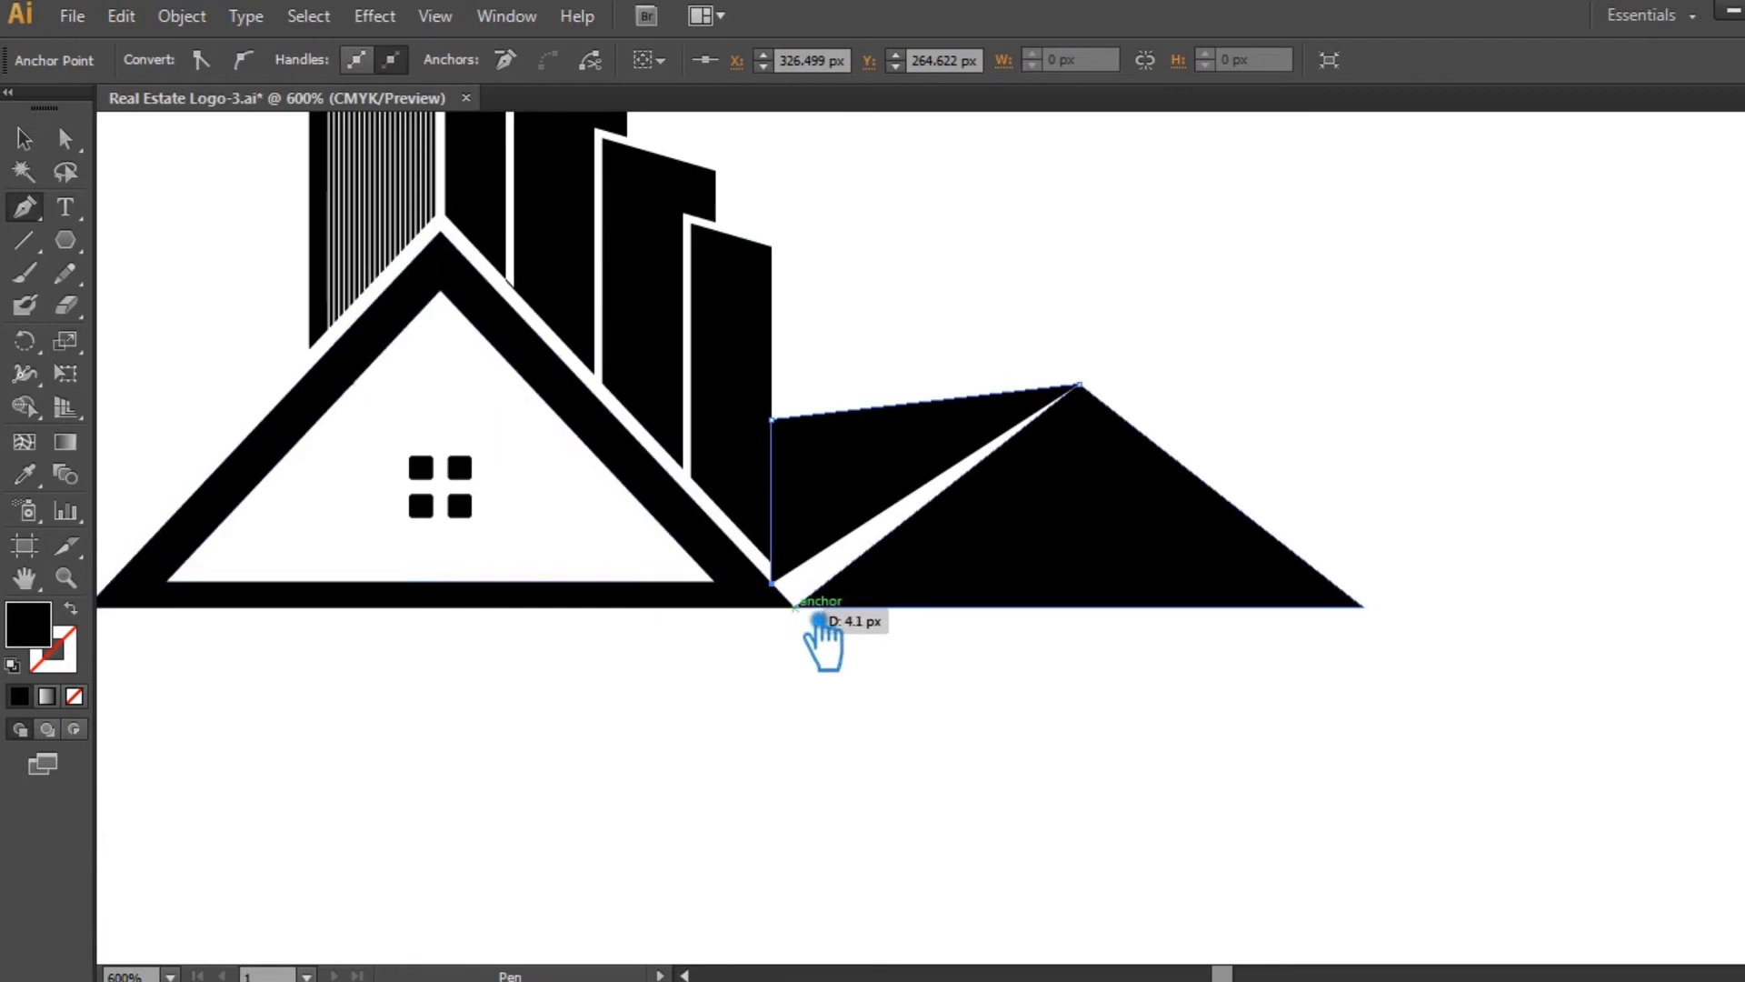
pyautogui.click(818, 621)
pyautogui.press('ctrl')
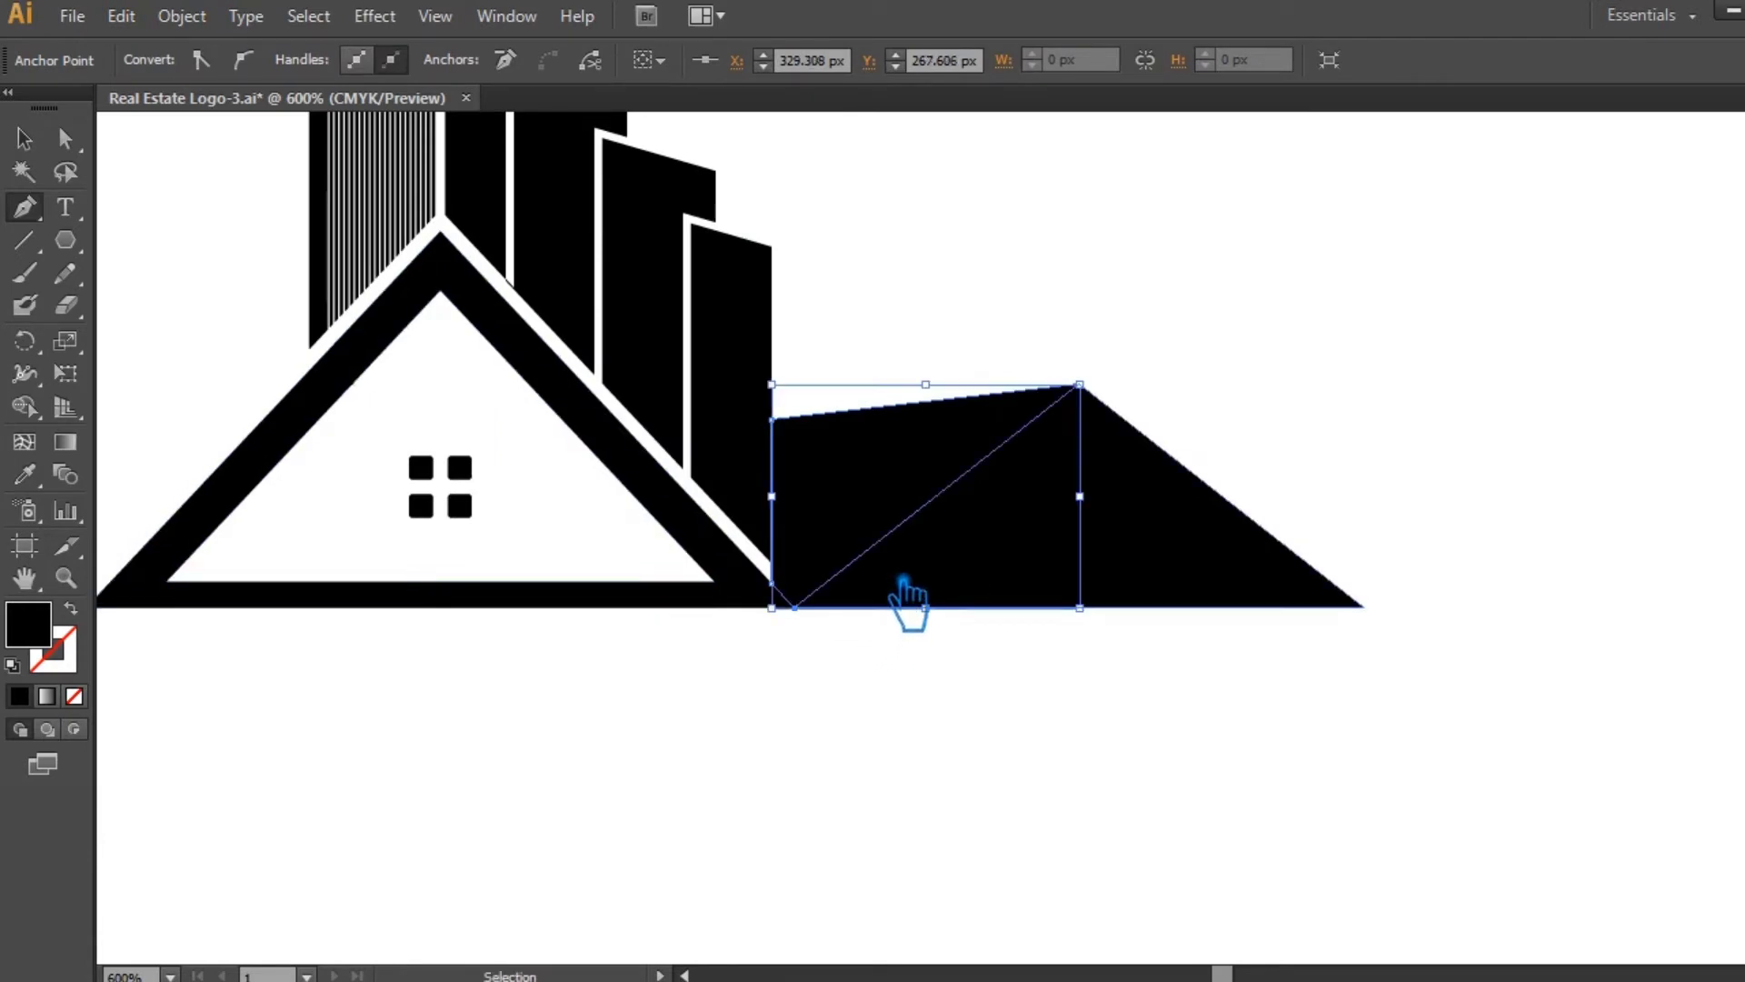
pyautogui.hotkey('ctrl', 'z')
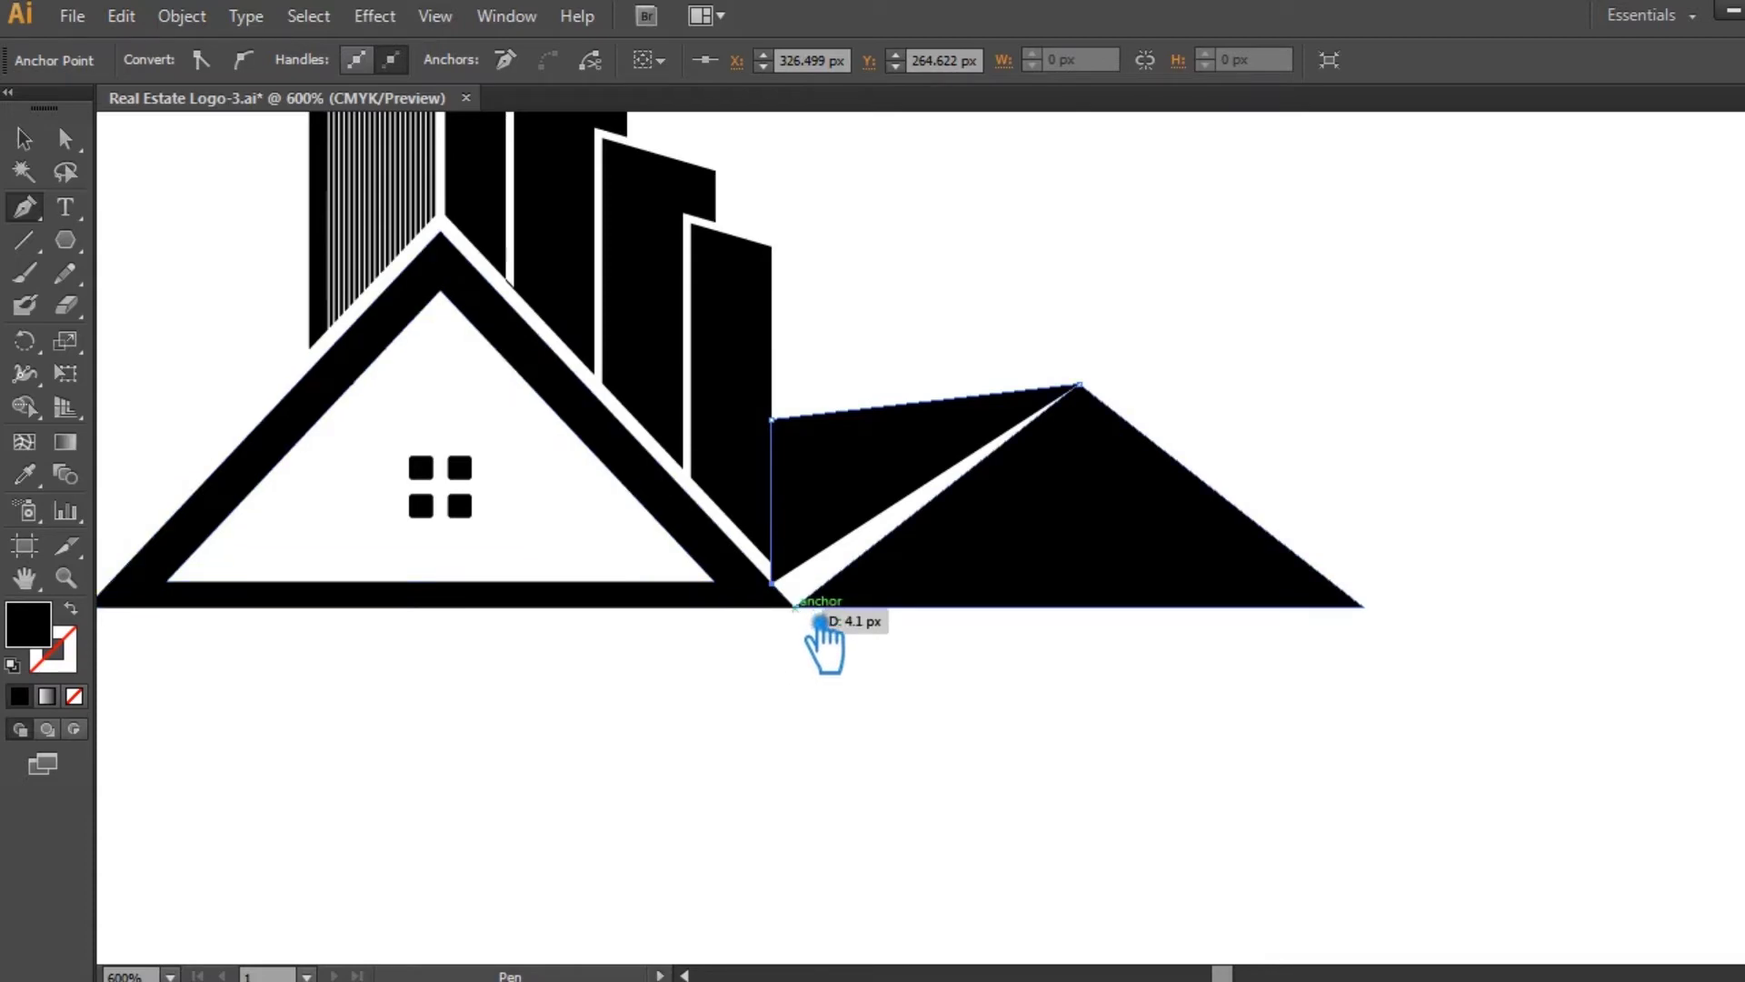
pyautogui.click(821, 621)
pyautogui.click(1170, 619)
pyautogui.click(1105, 398)
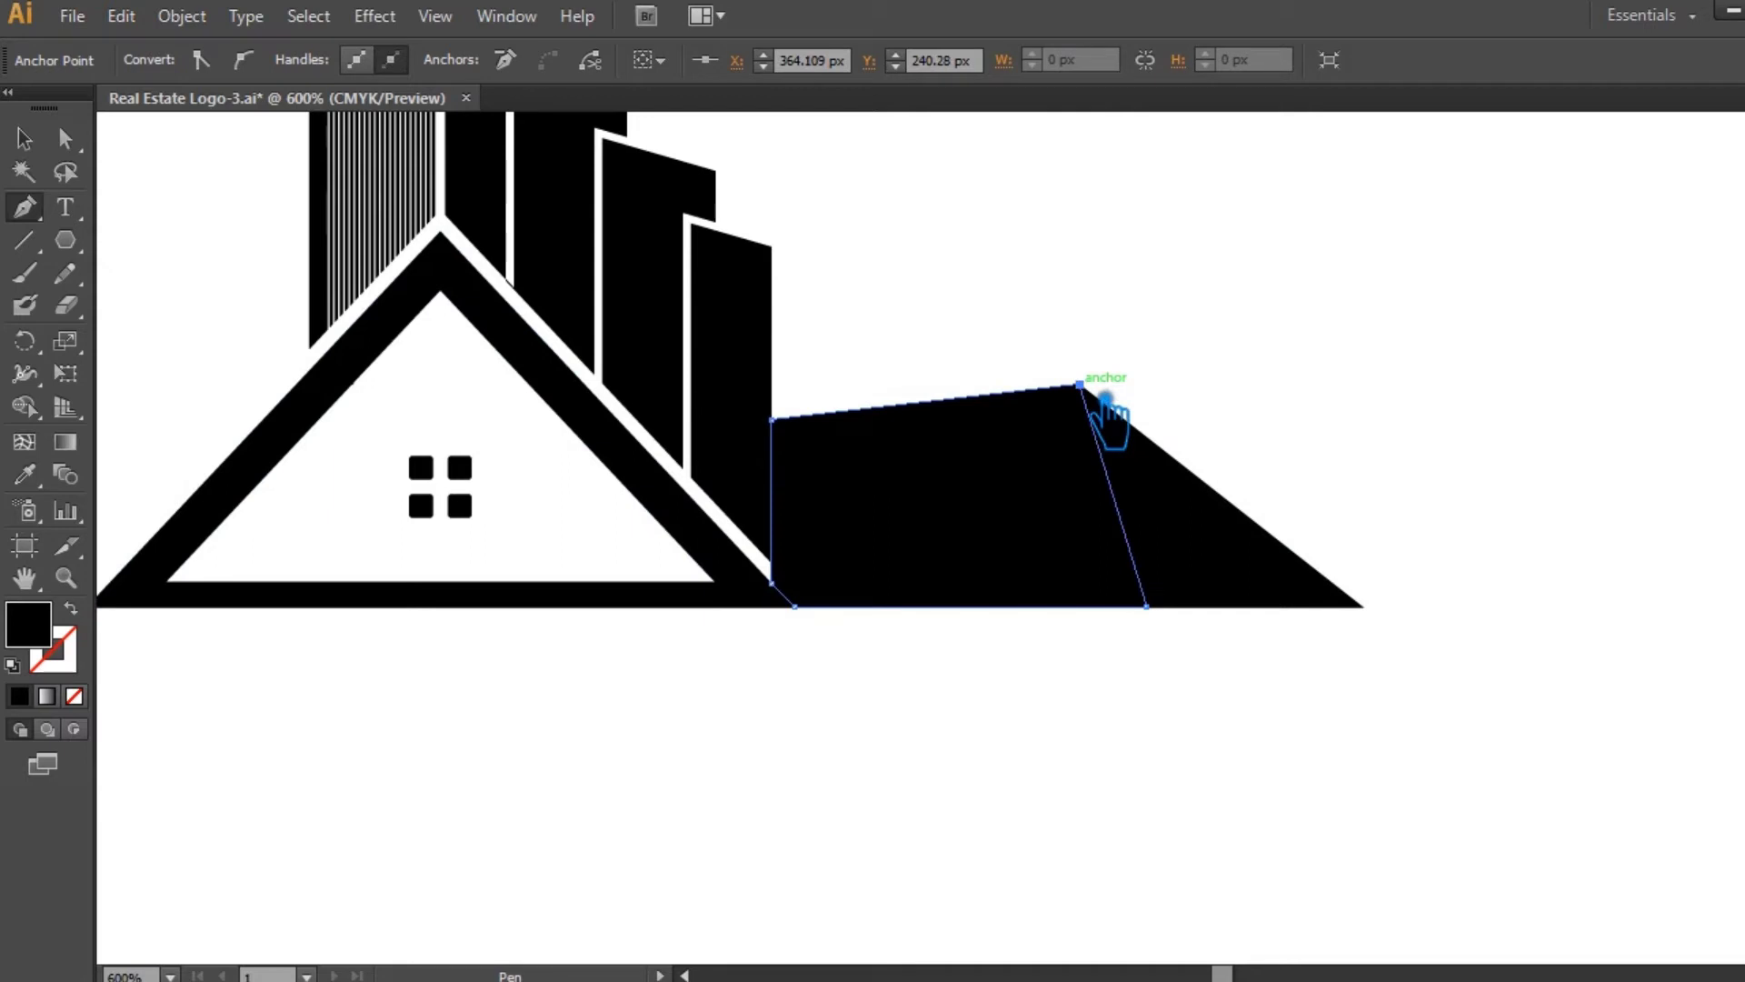
# - Try to divide the small triangle and the traced side-roof shape with Pathfinder
pyautogui.click(25, 138)
pyautogui.click(1305, 738)
pyautogui.moveTo(1273, 735); pyautogui.dragTo(984, 362)
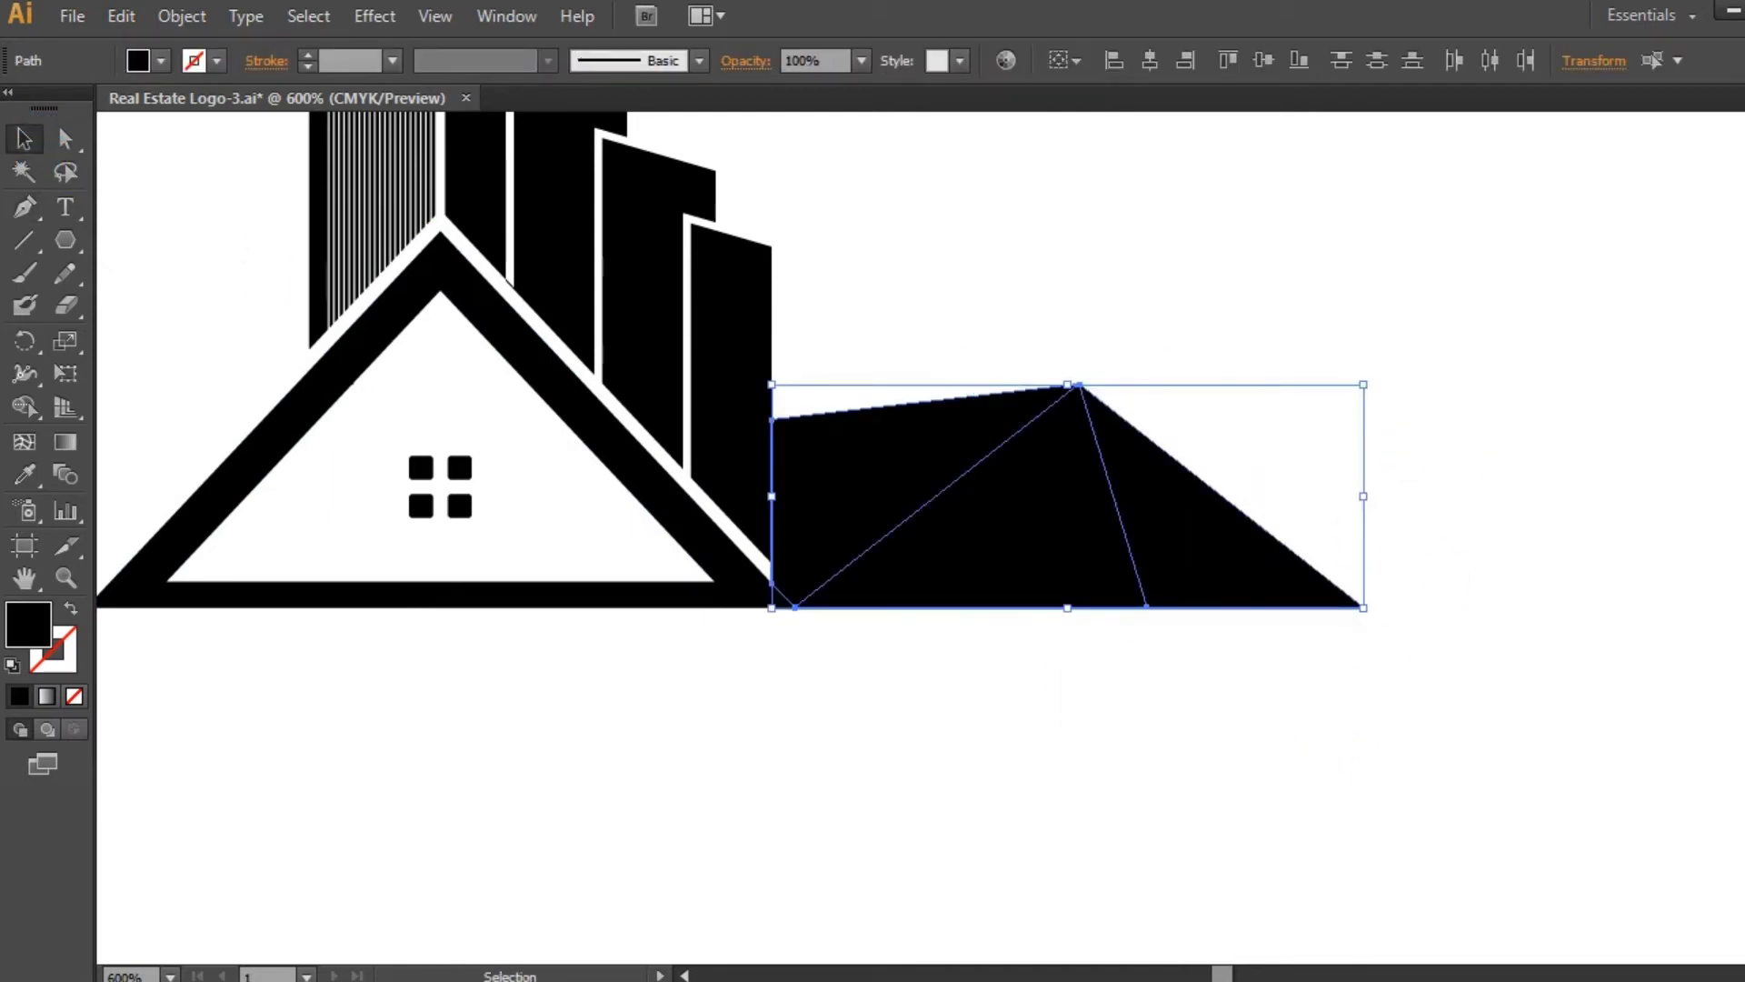
pyautogui.click(1742, 545)
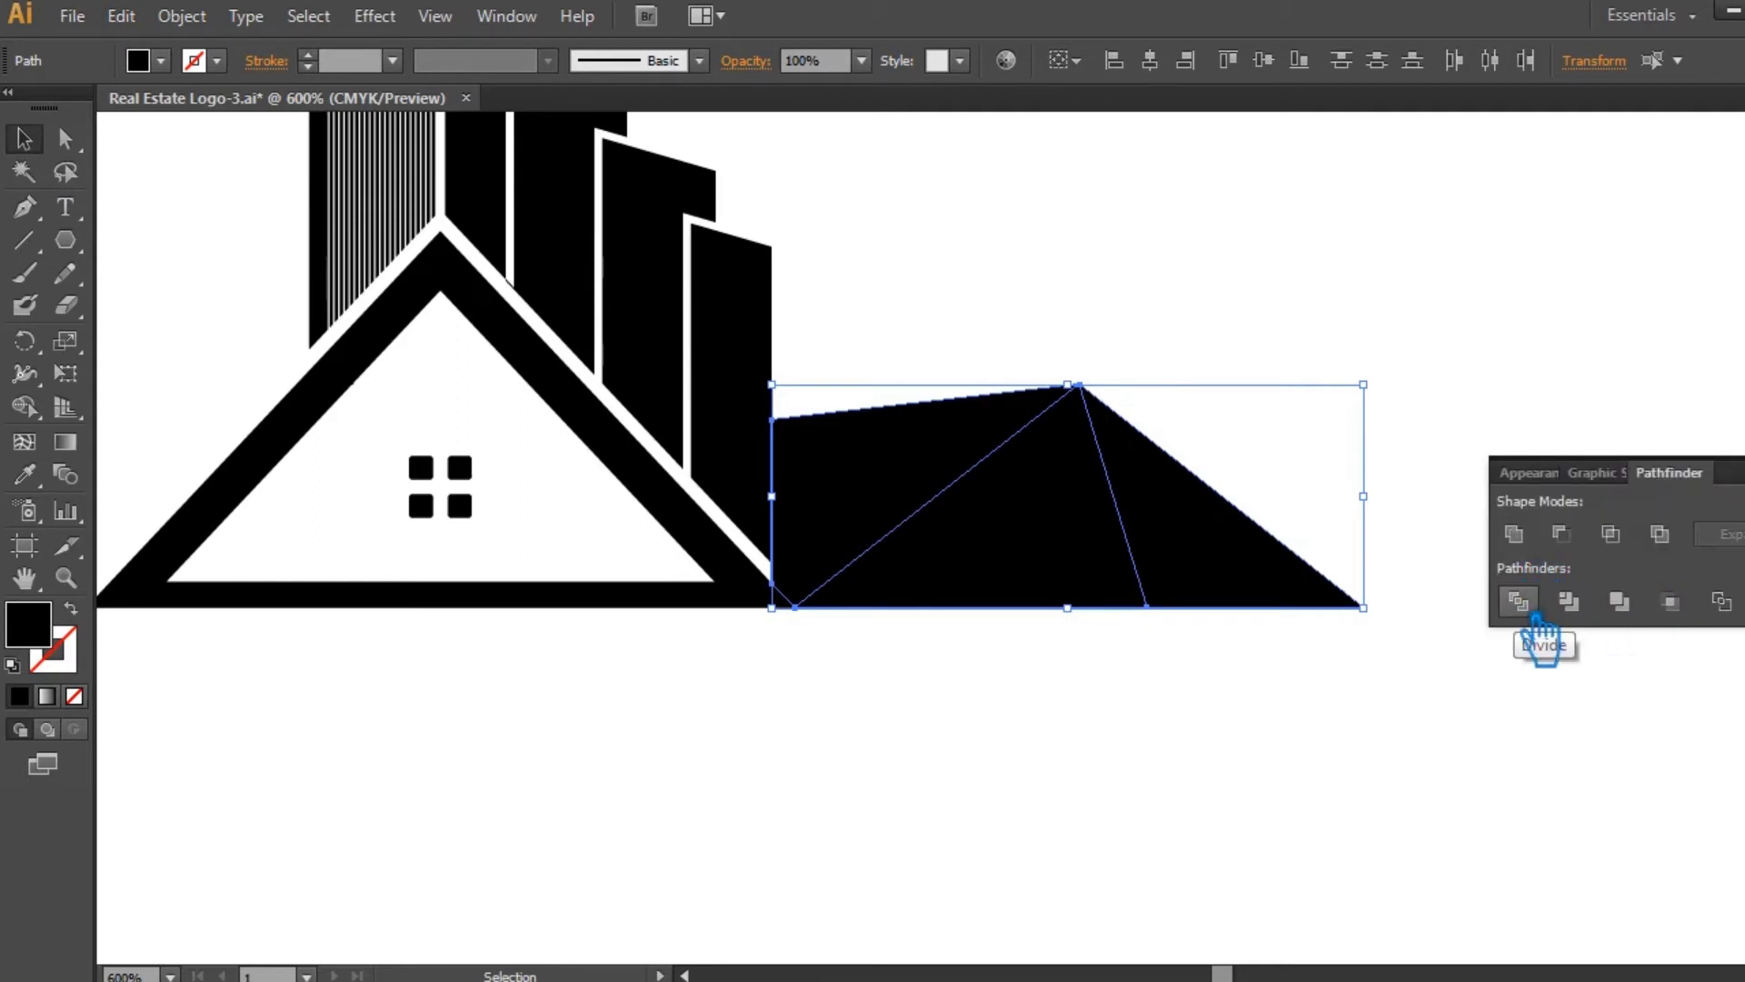
pyautogui.click(1470, 365)
# - Duplicate the small triangle in place and shrink the copy around its center to about 57 px wide
pyautogui.click(1191, 494)
pyautogui.hotkey('ctrl', 'shift', ']')
pyautogui.moveTo(1388, 391); pyautogui.dragTo(1363, 418)
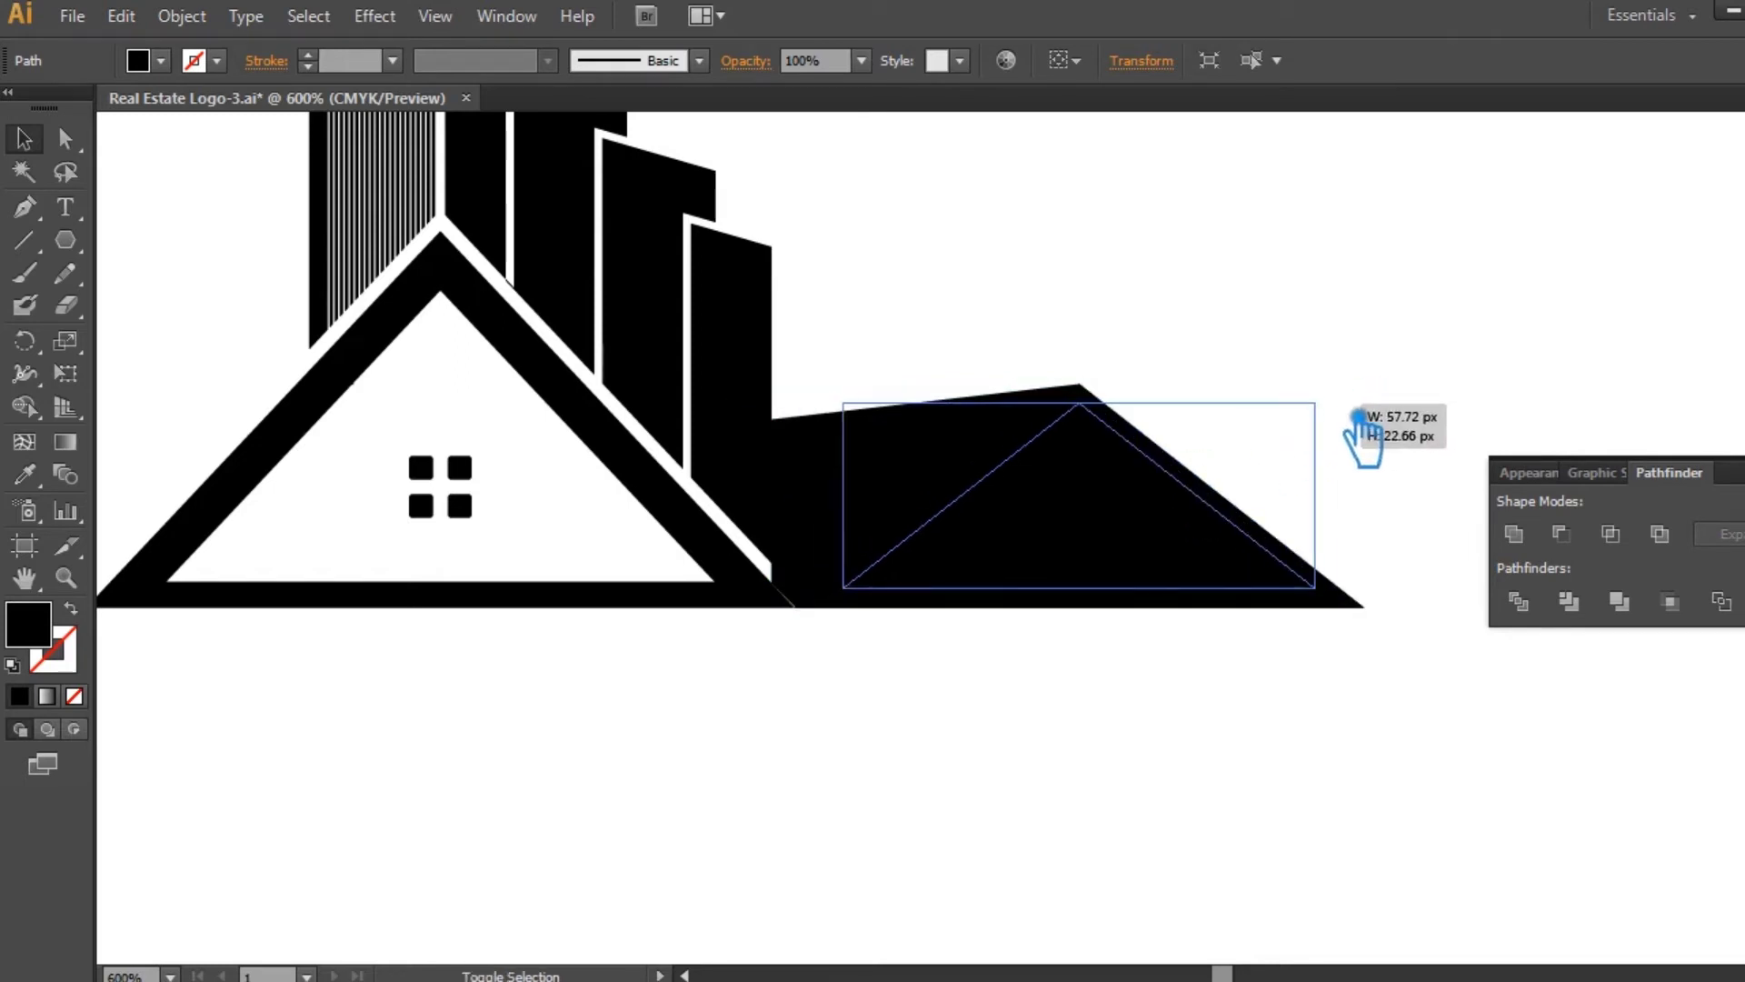
pyautogui.moveTo(1355, 427); pyautogui.dragTo(1342, 431)
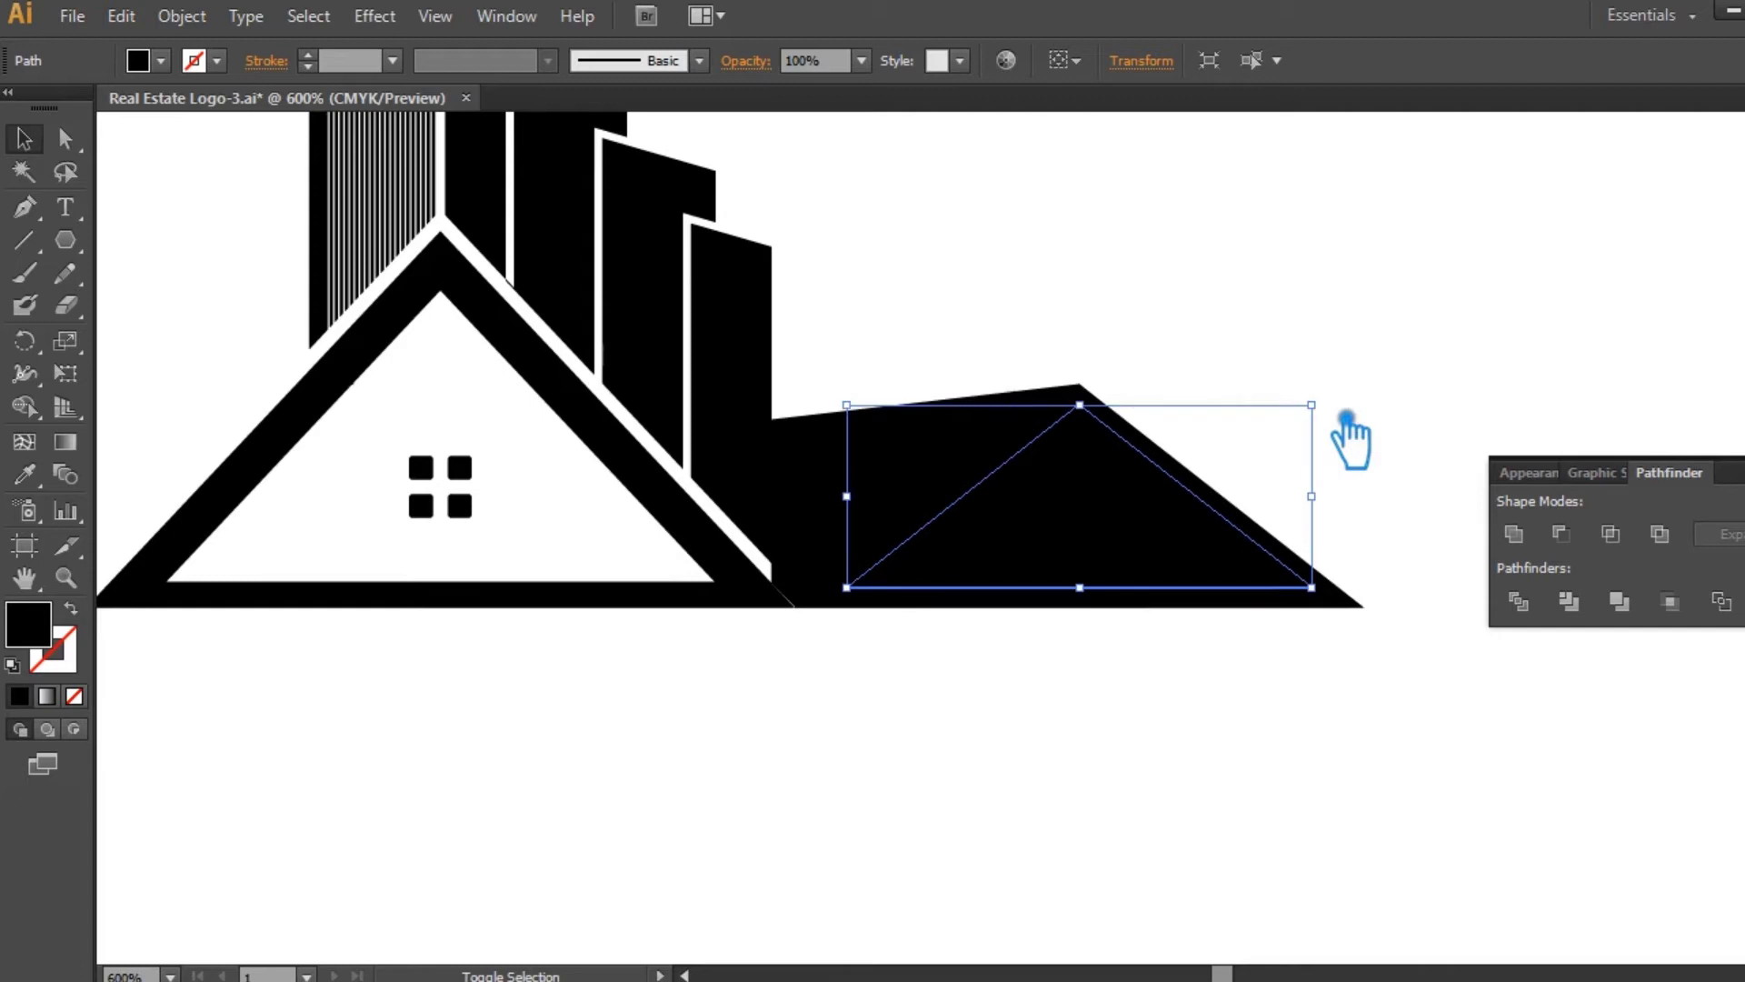
# - Shift the inner triangle slightly down and subtract it from the larger one with Minus Front to form a hollow gable
pyautogui.moveTo(1394, 670); pyautogui.dragTo(1260, 501)
pyautogui.click(1566, 535)
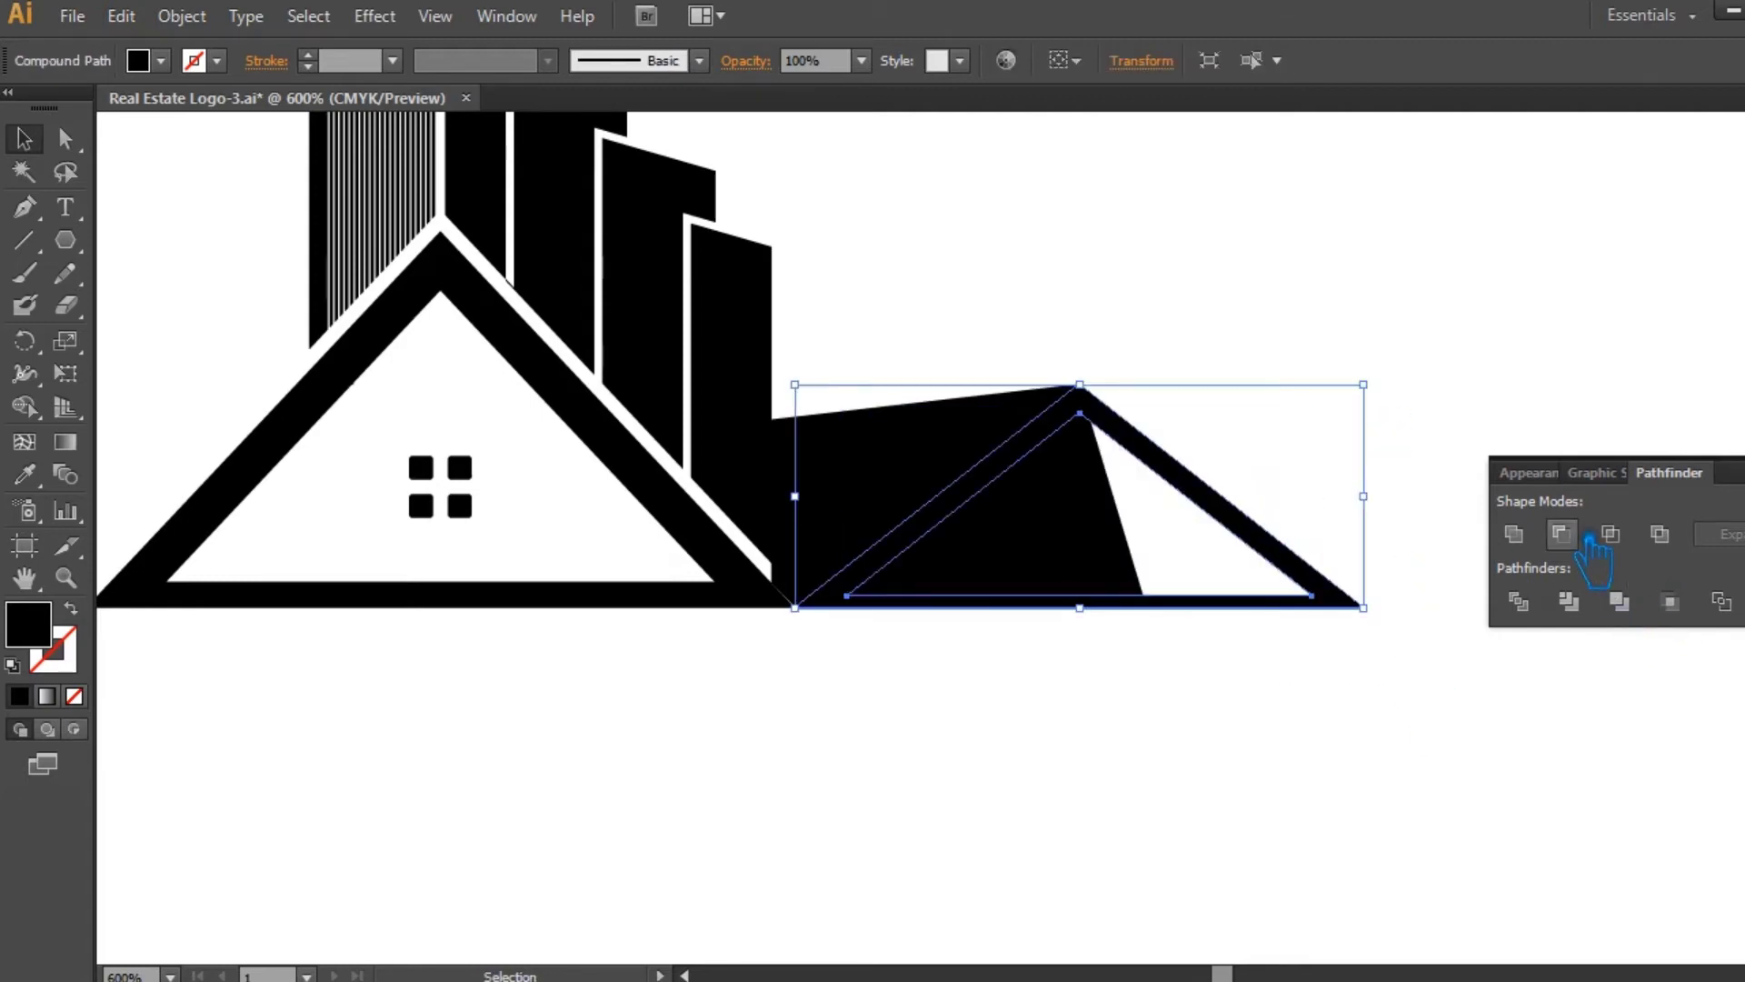
pyautogui.click(1636, 472)
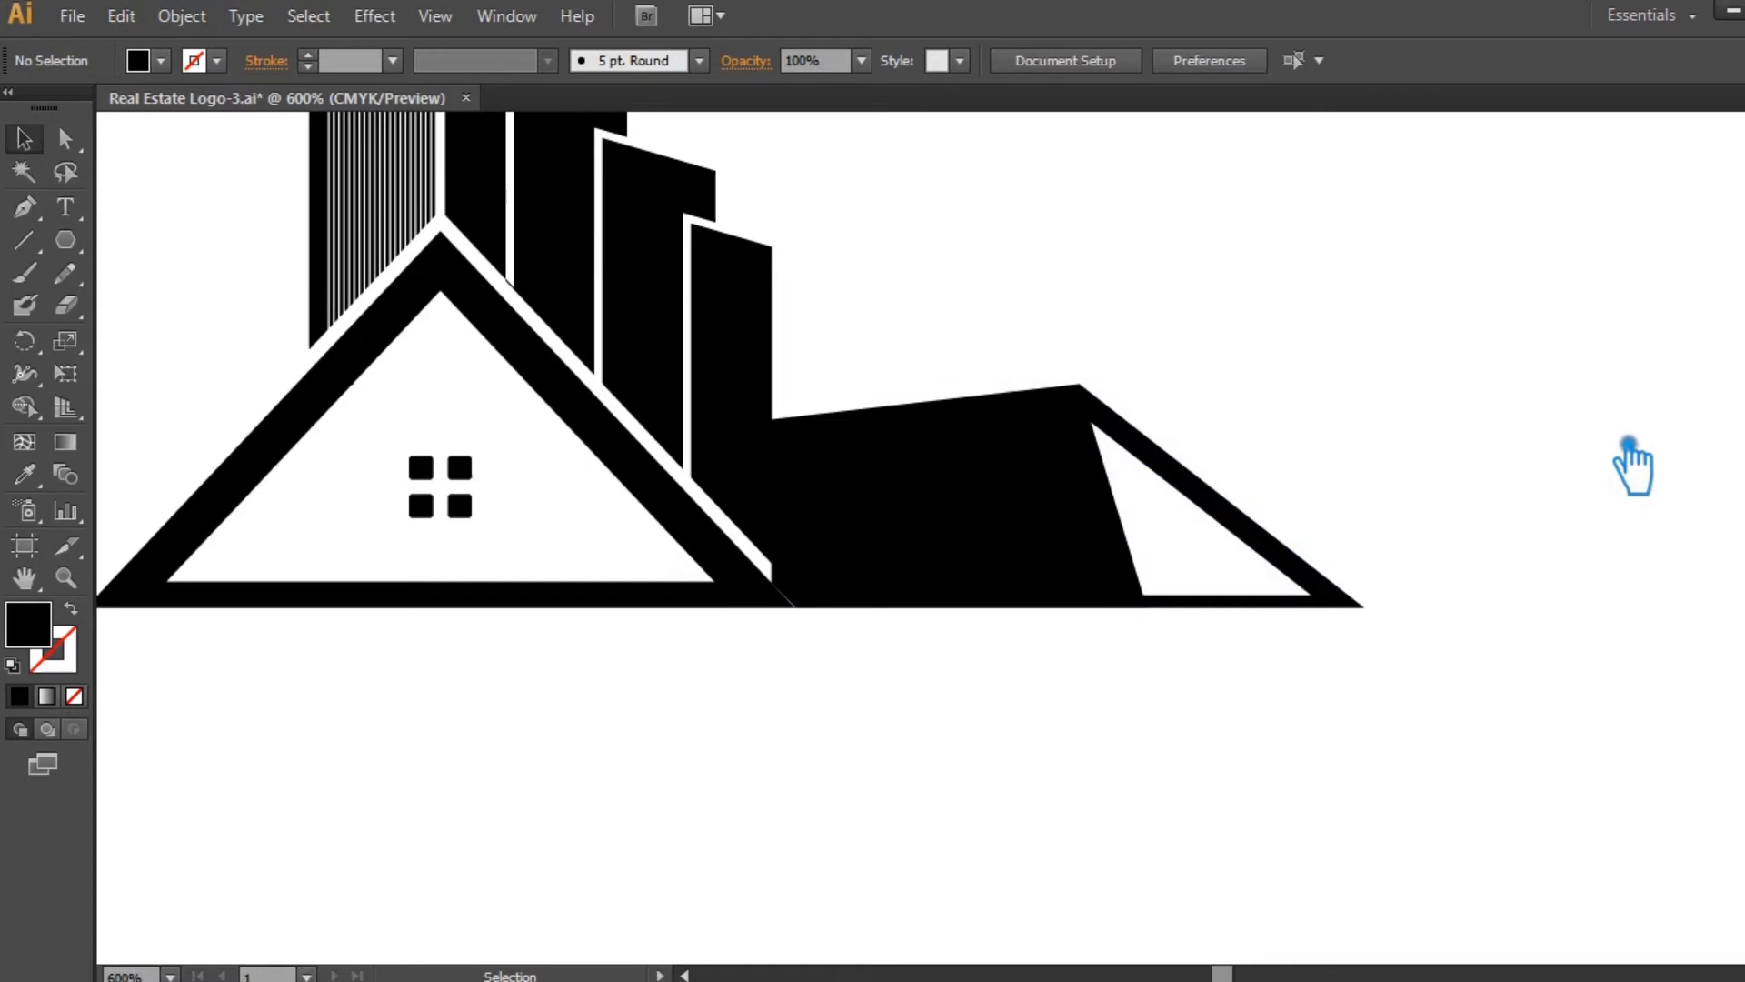
# - Divide the side roof and hollow gable with Pathfinder, then ungroup them and delete the piece filling the gable's opening
pyautogui.click(950, 423)
pyautogui.keyDown('shift'); pyautogui.click(1229, 613); pyautogui.keyUp('shift')
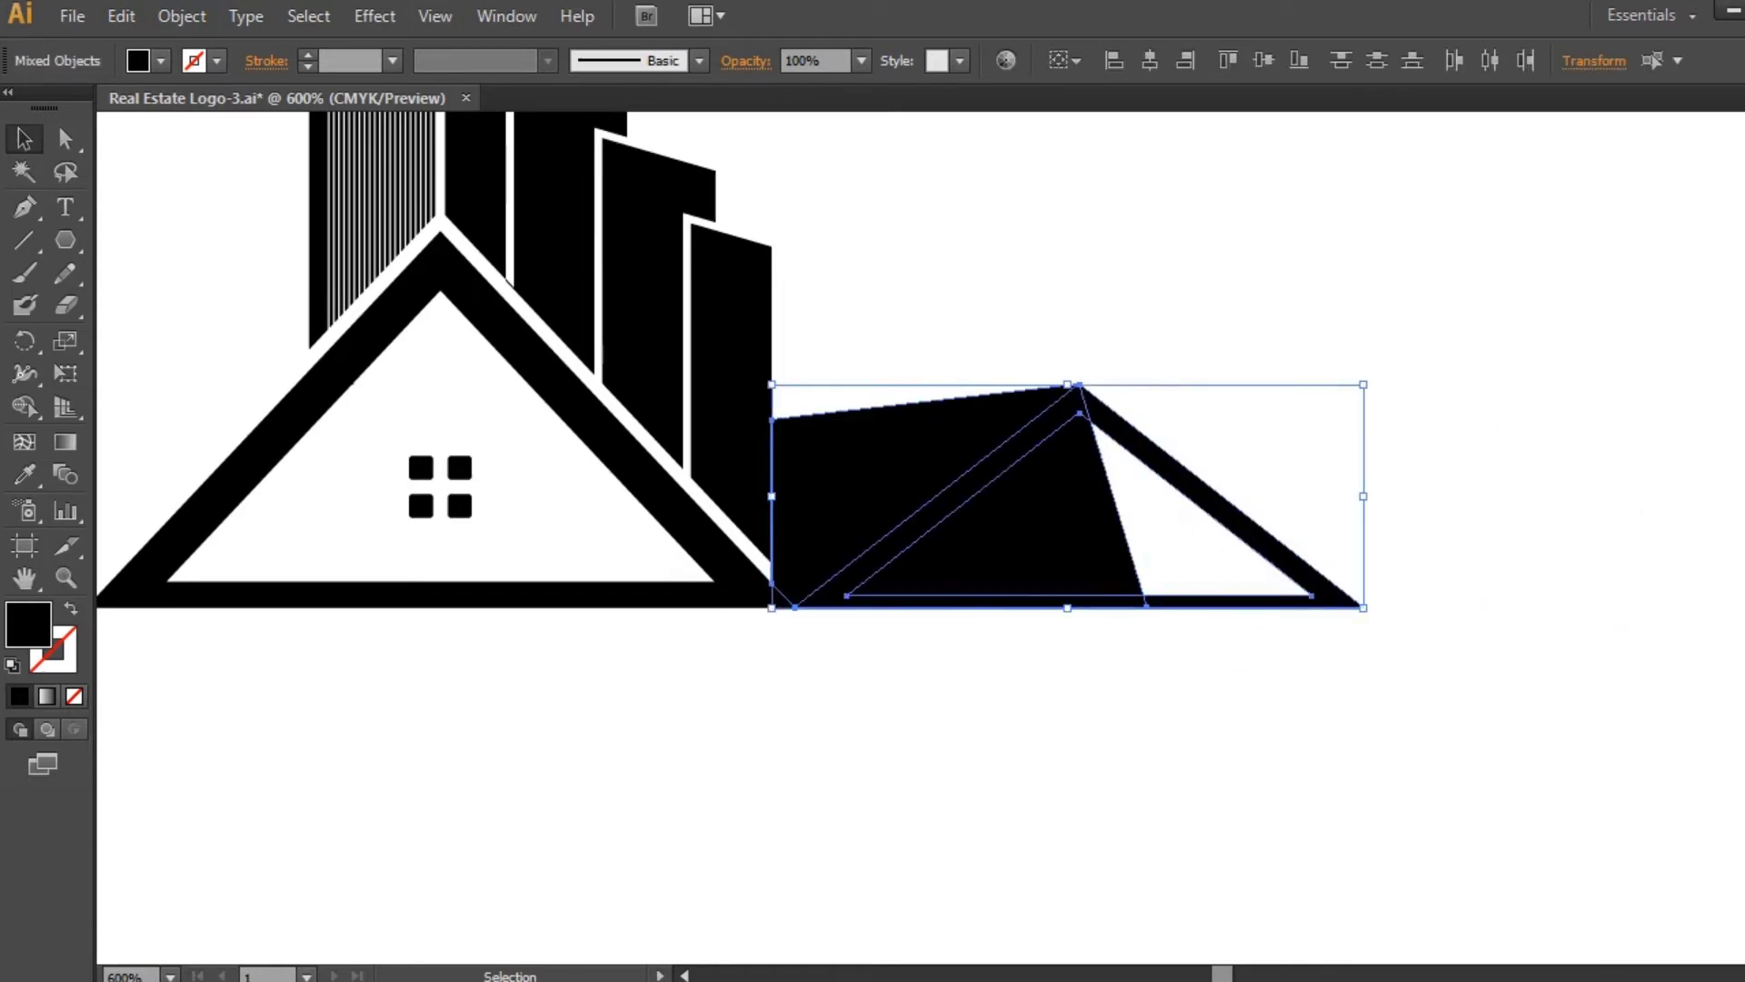
pyautogui.click(1743, 573)
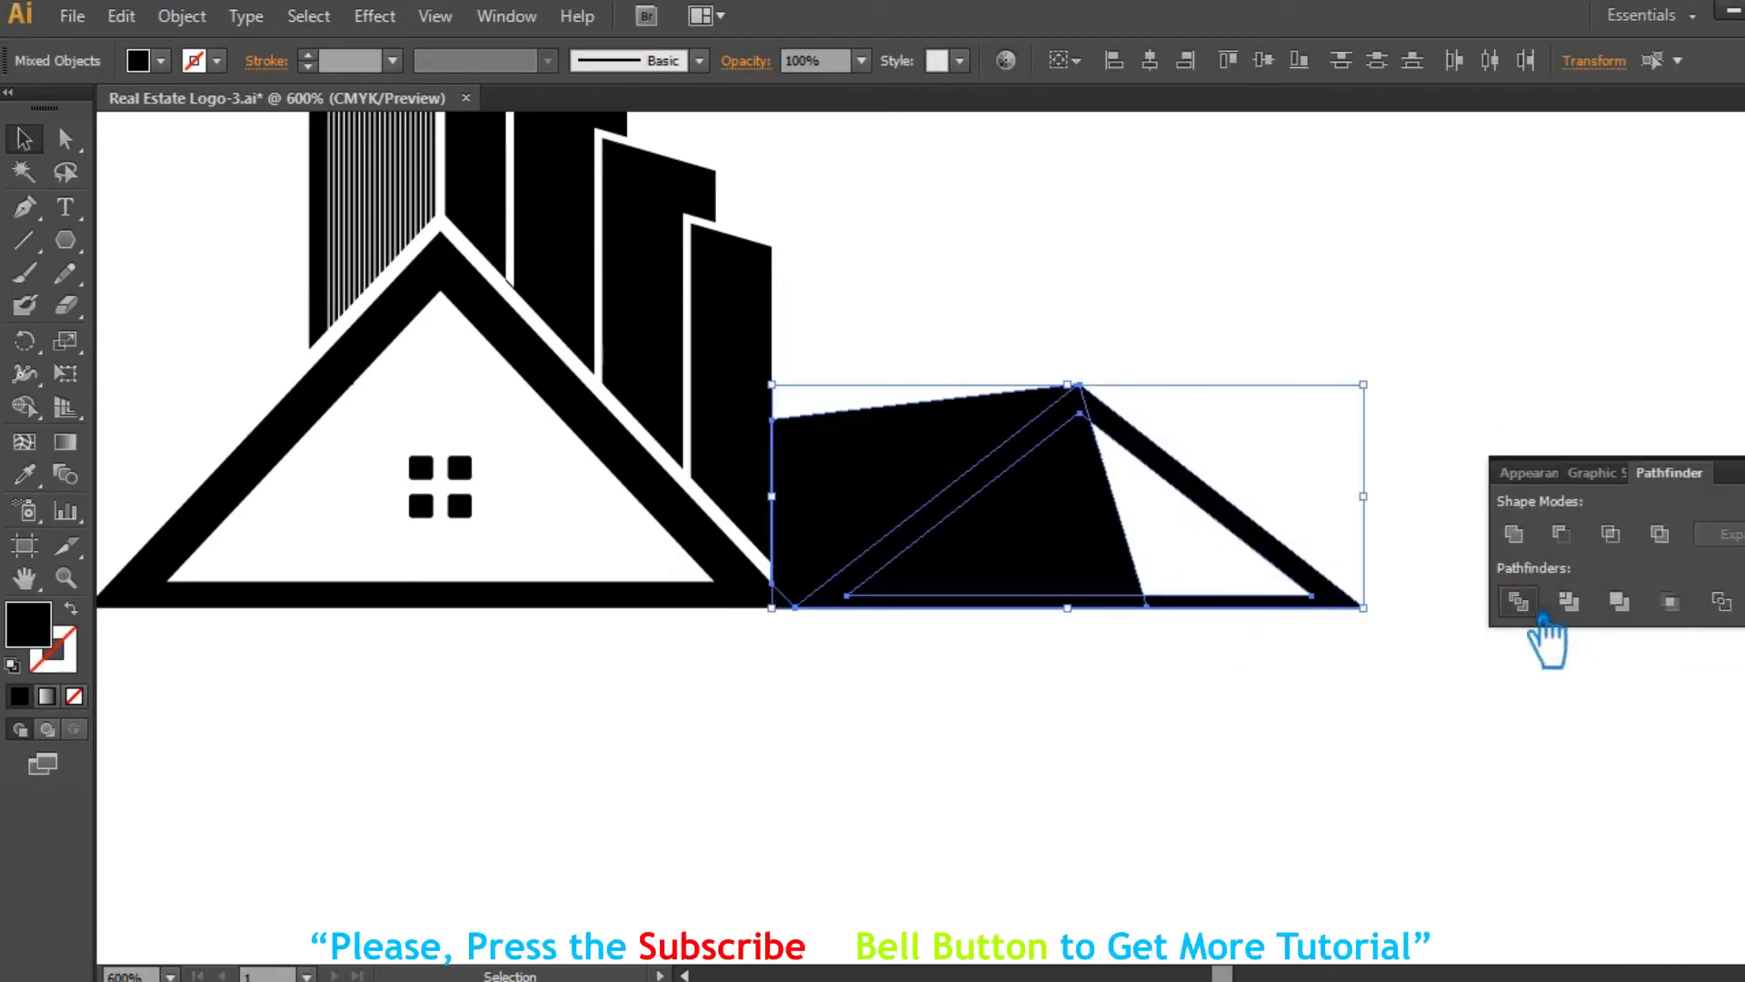
pyautogui.click(1542, 621)
pyautogui.rightClick(1095, 503)
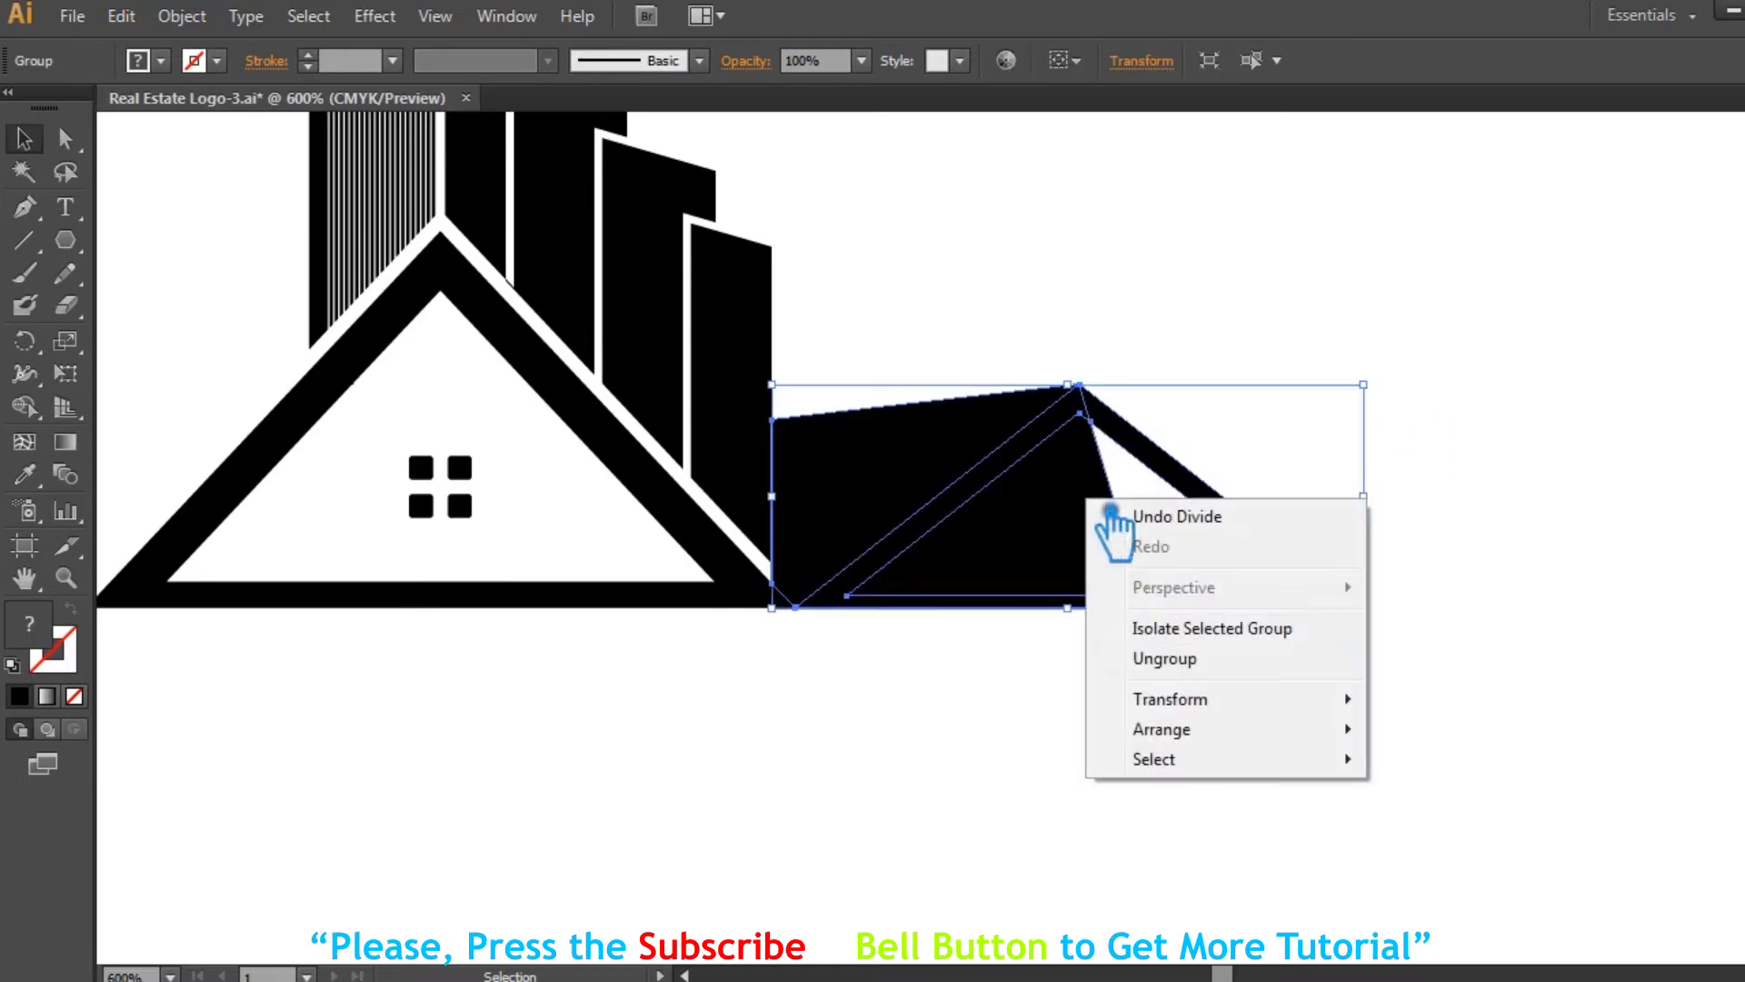
pyautogui.click(1173, 659)
pyautogui.click(1032, 564)
pyautogui.press('Delete')
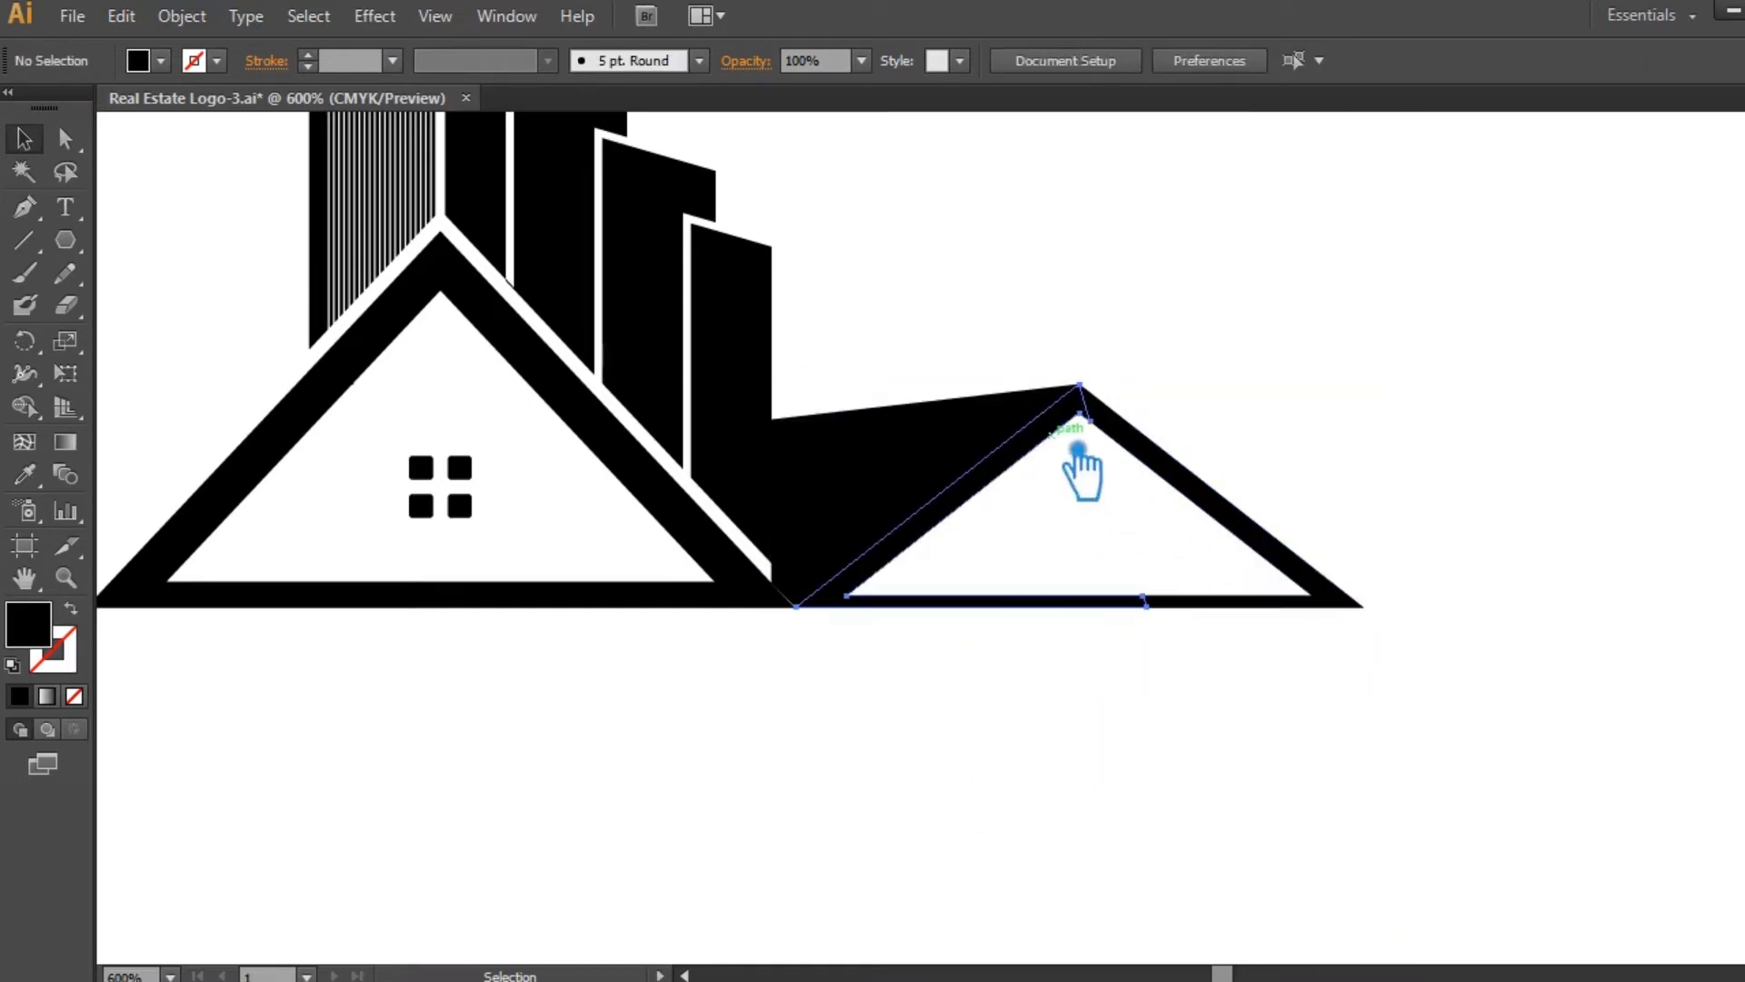
# - Unite the two remaining pieces of the small gable into a single triangular frame with Pathfinder
pyautogui.click(1078, 450)
pyautogui.keyDown('shift'); pyautogui.click(1232, 531); pyautogui.keyUp('shift')
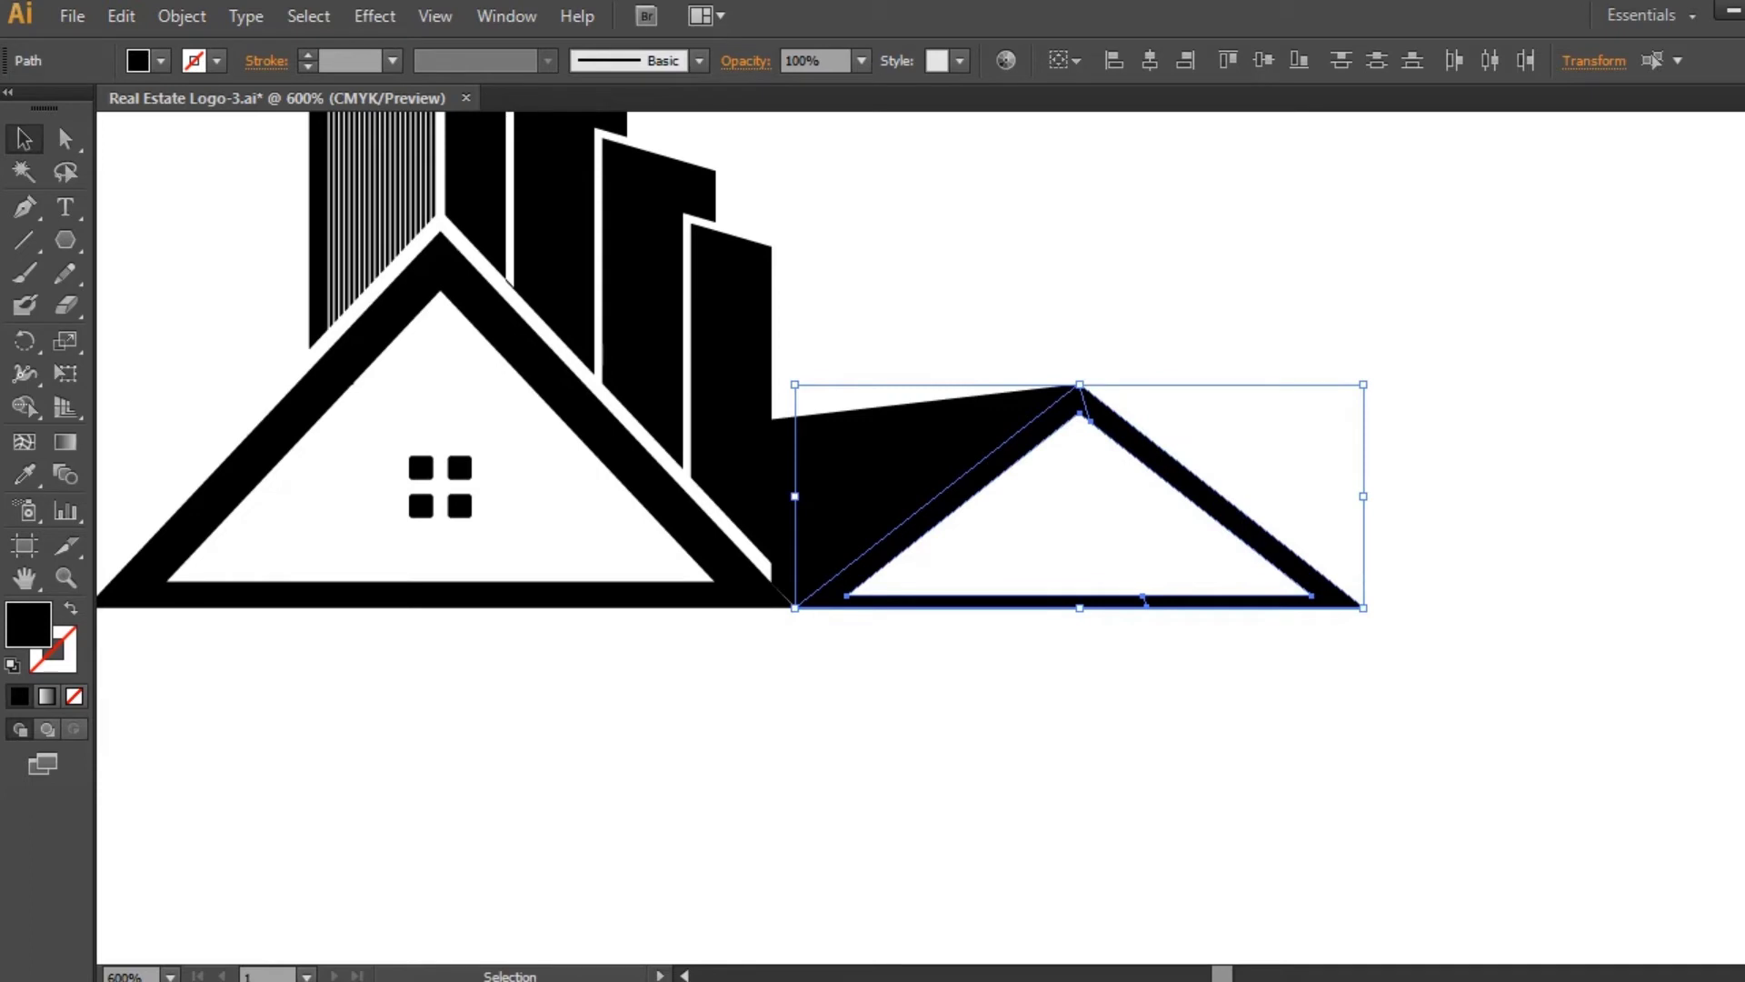
pyautogui.click(1743, 543)
pyautogui.click(1516, 536)
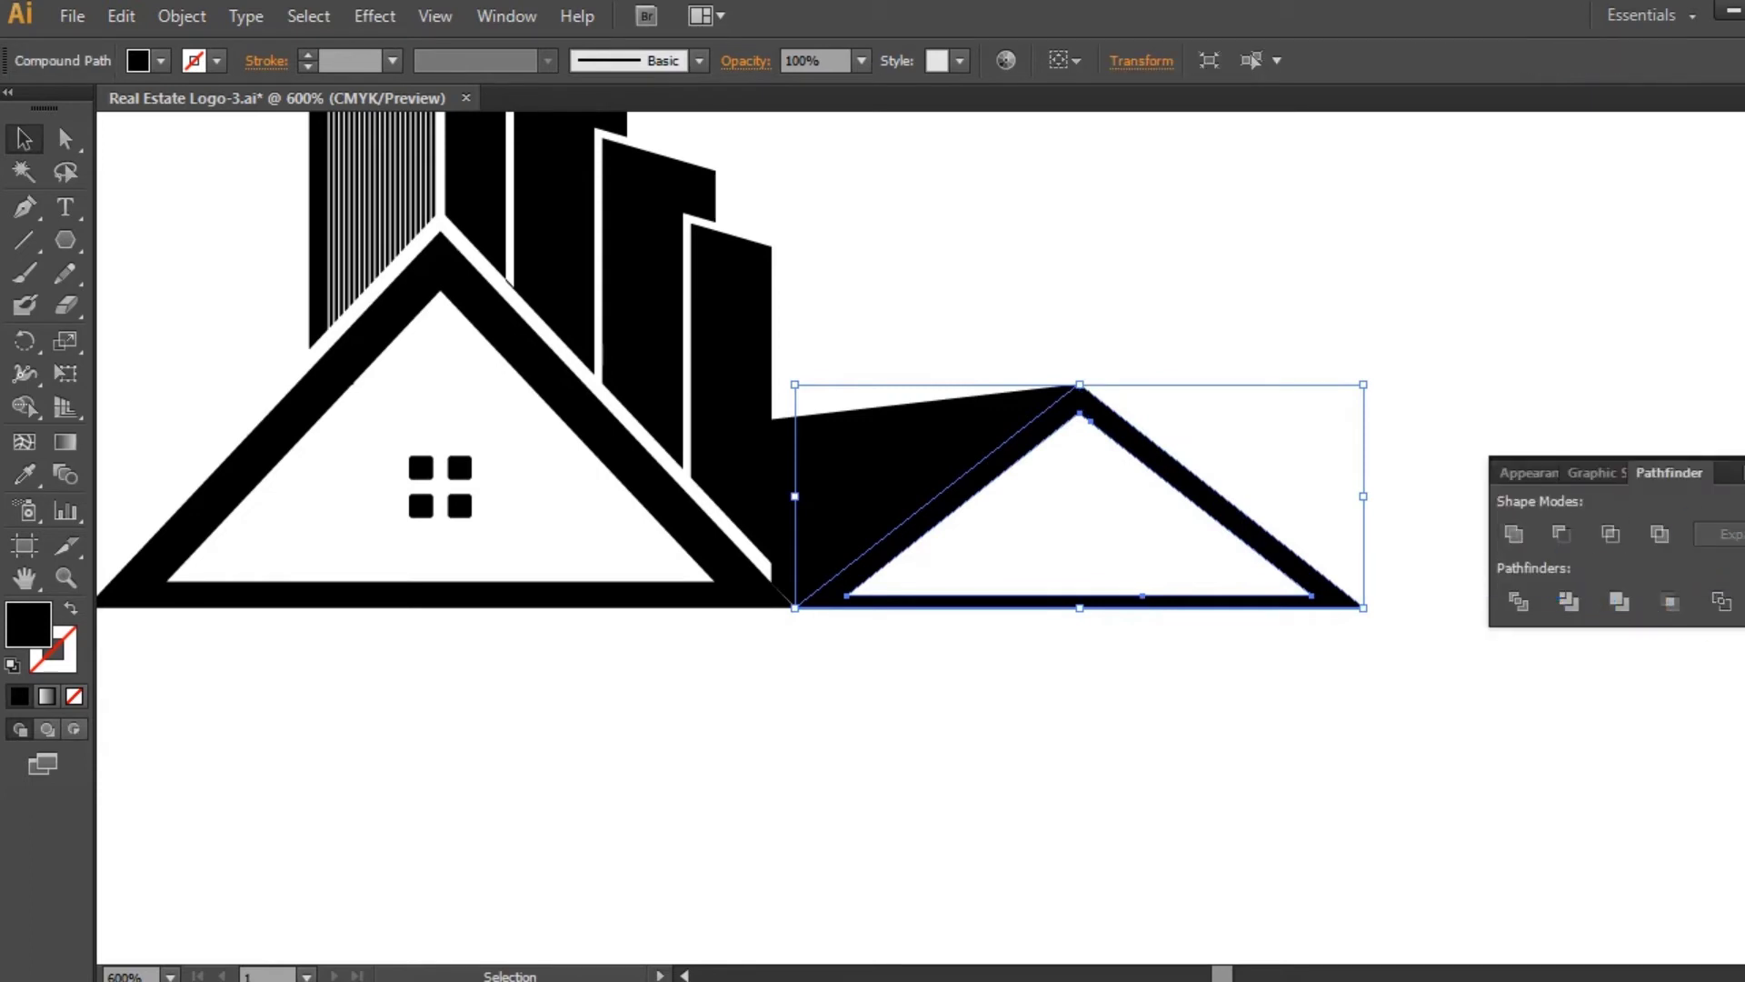
pyautogui.click(1573, 473)
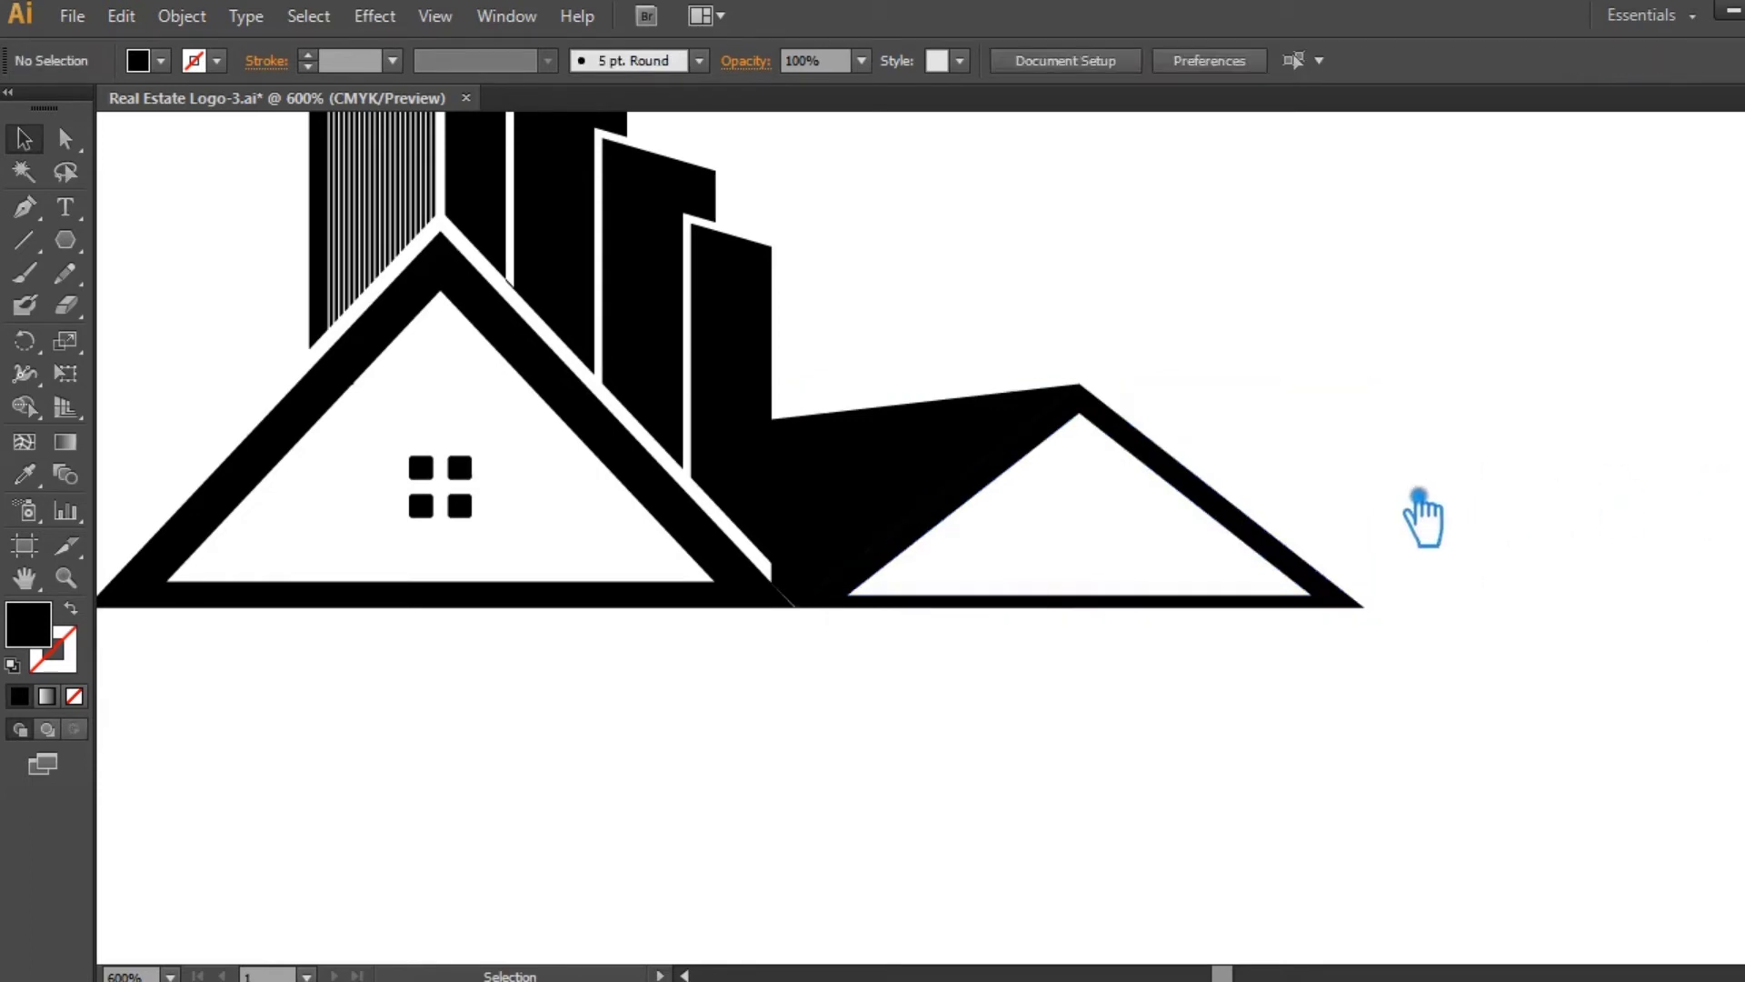
# - Offset the path of the large house triangle's frame by 1.7 px with miter joins
pyautogui.click(781, 607)
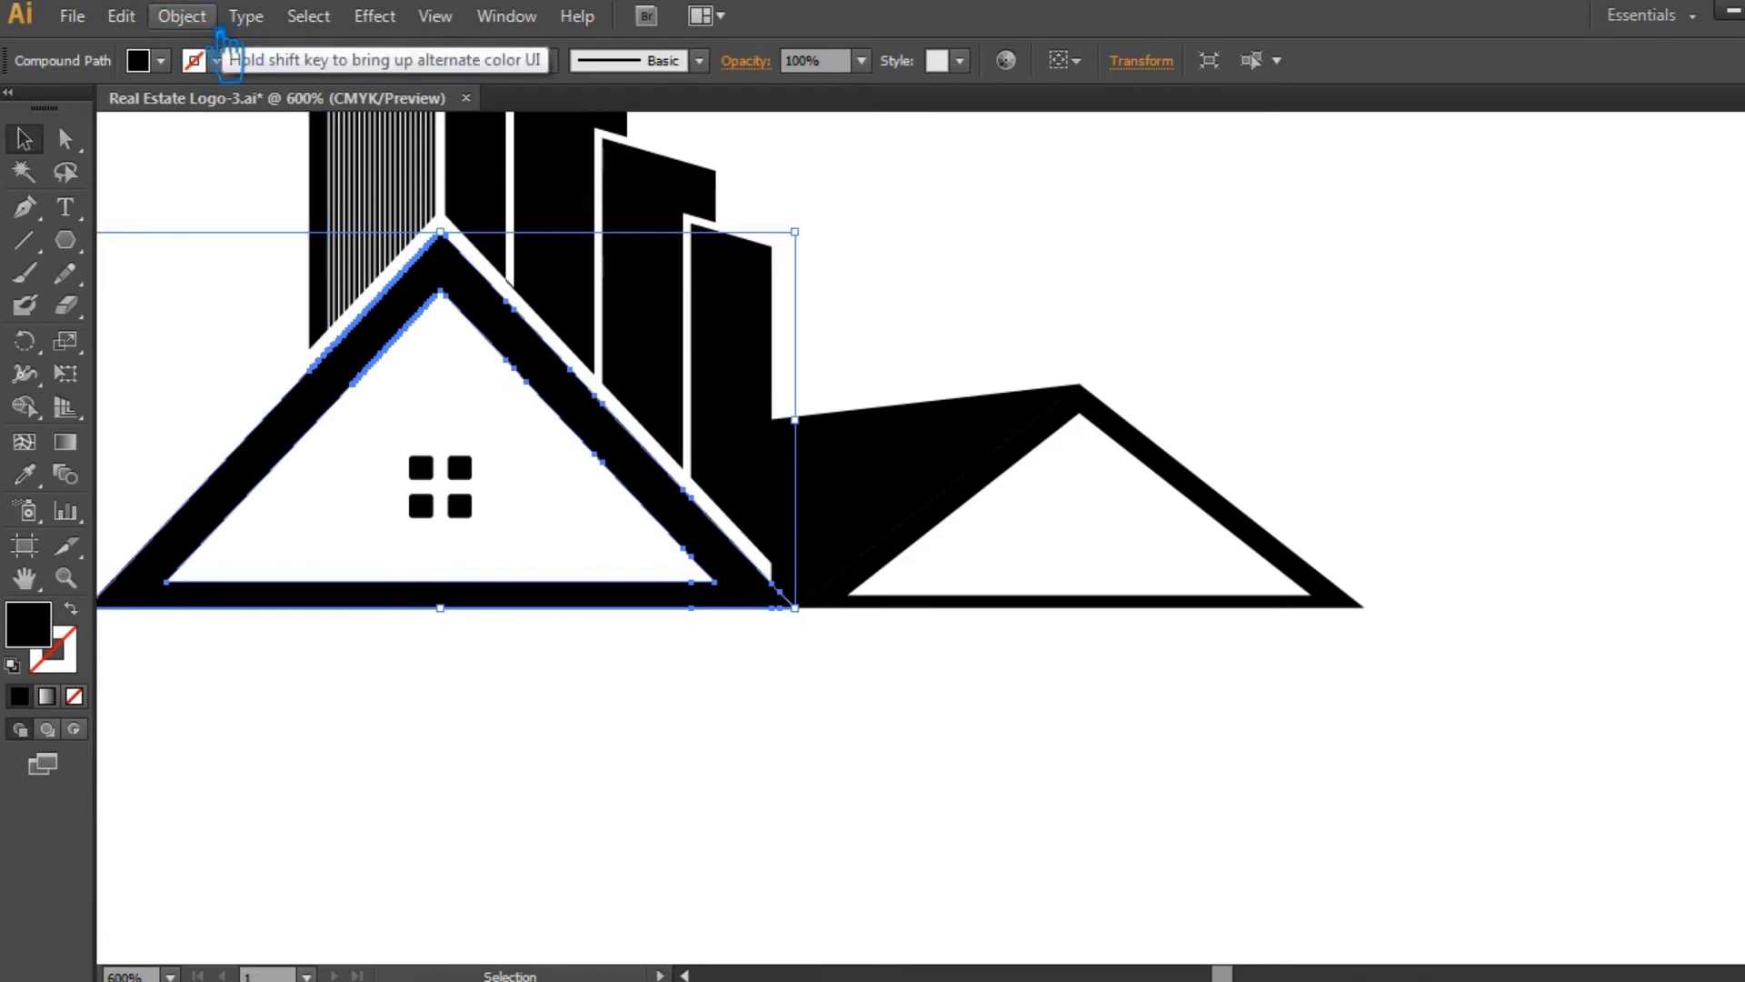
pyautogui.click(181, 16)
pyautogui.moveTo(359, 572)
pyautogui.click(673, 675)
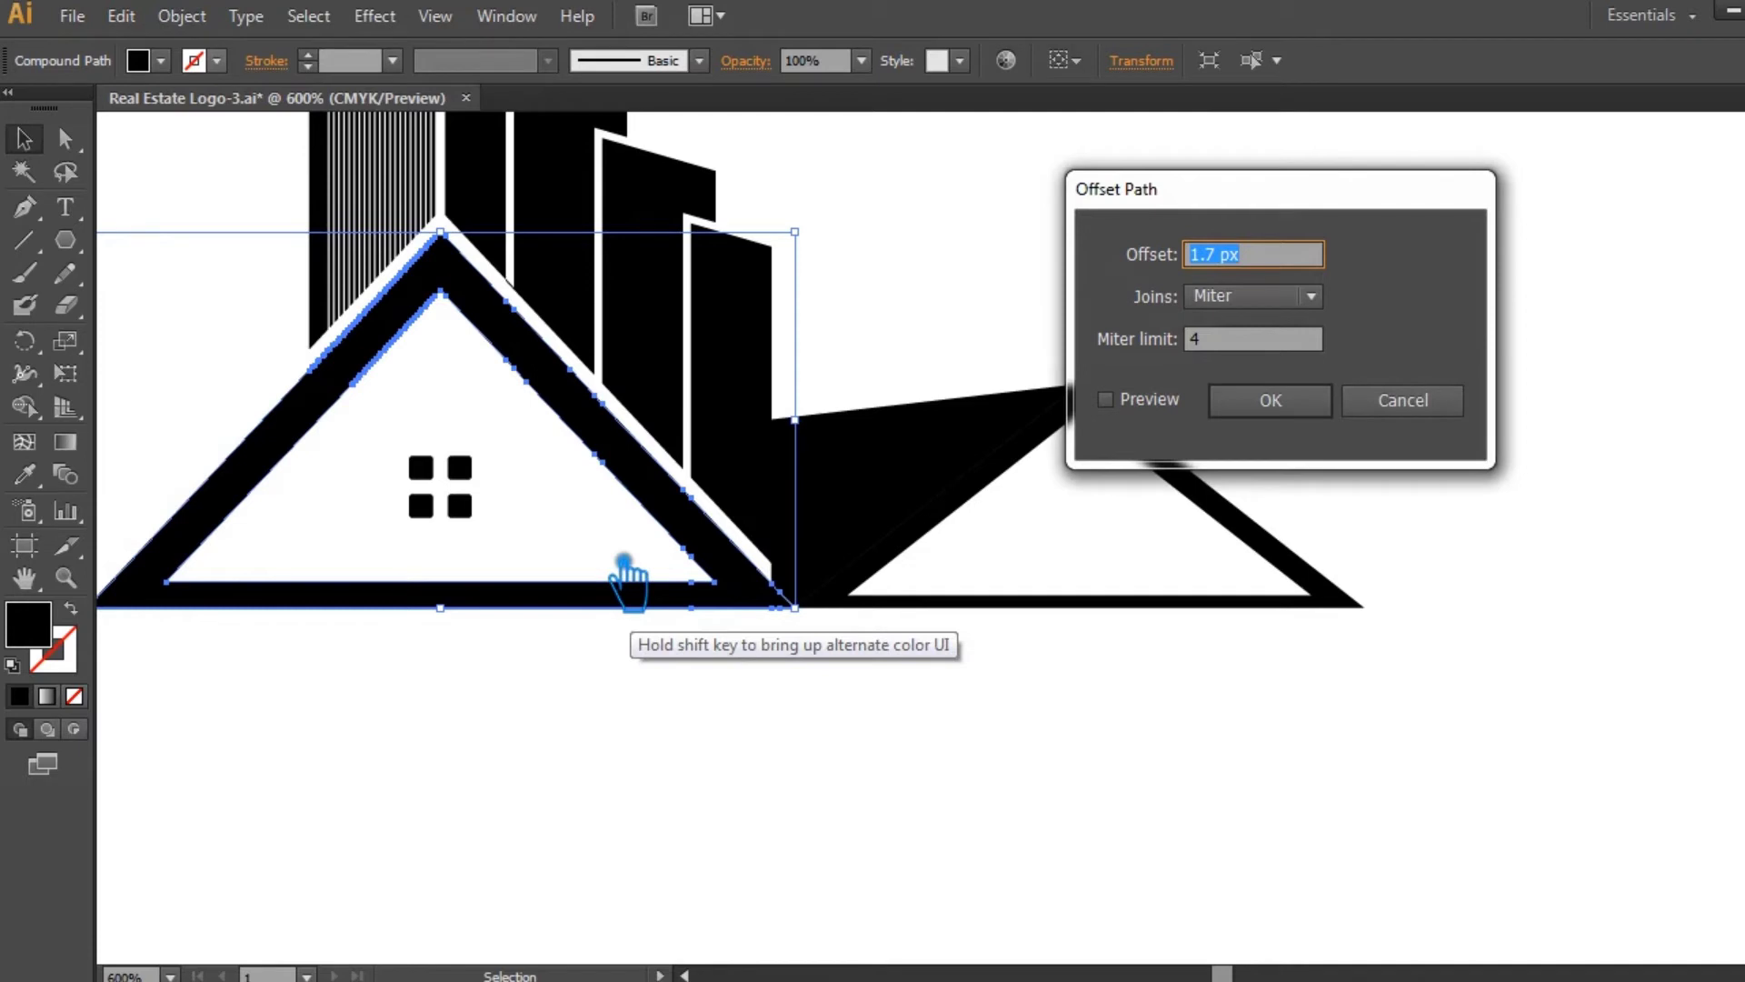
pyautogui.click(1134, 409)
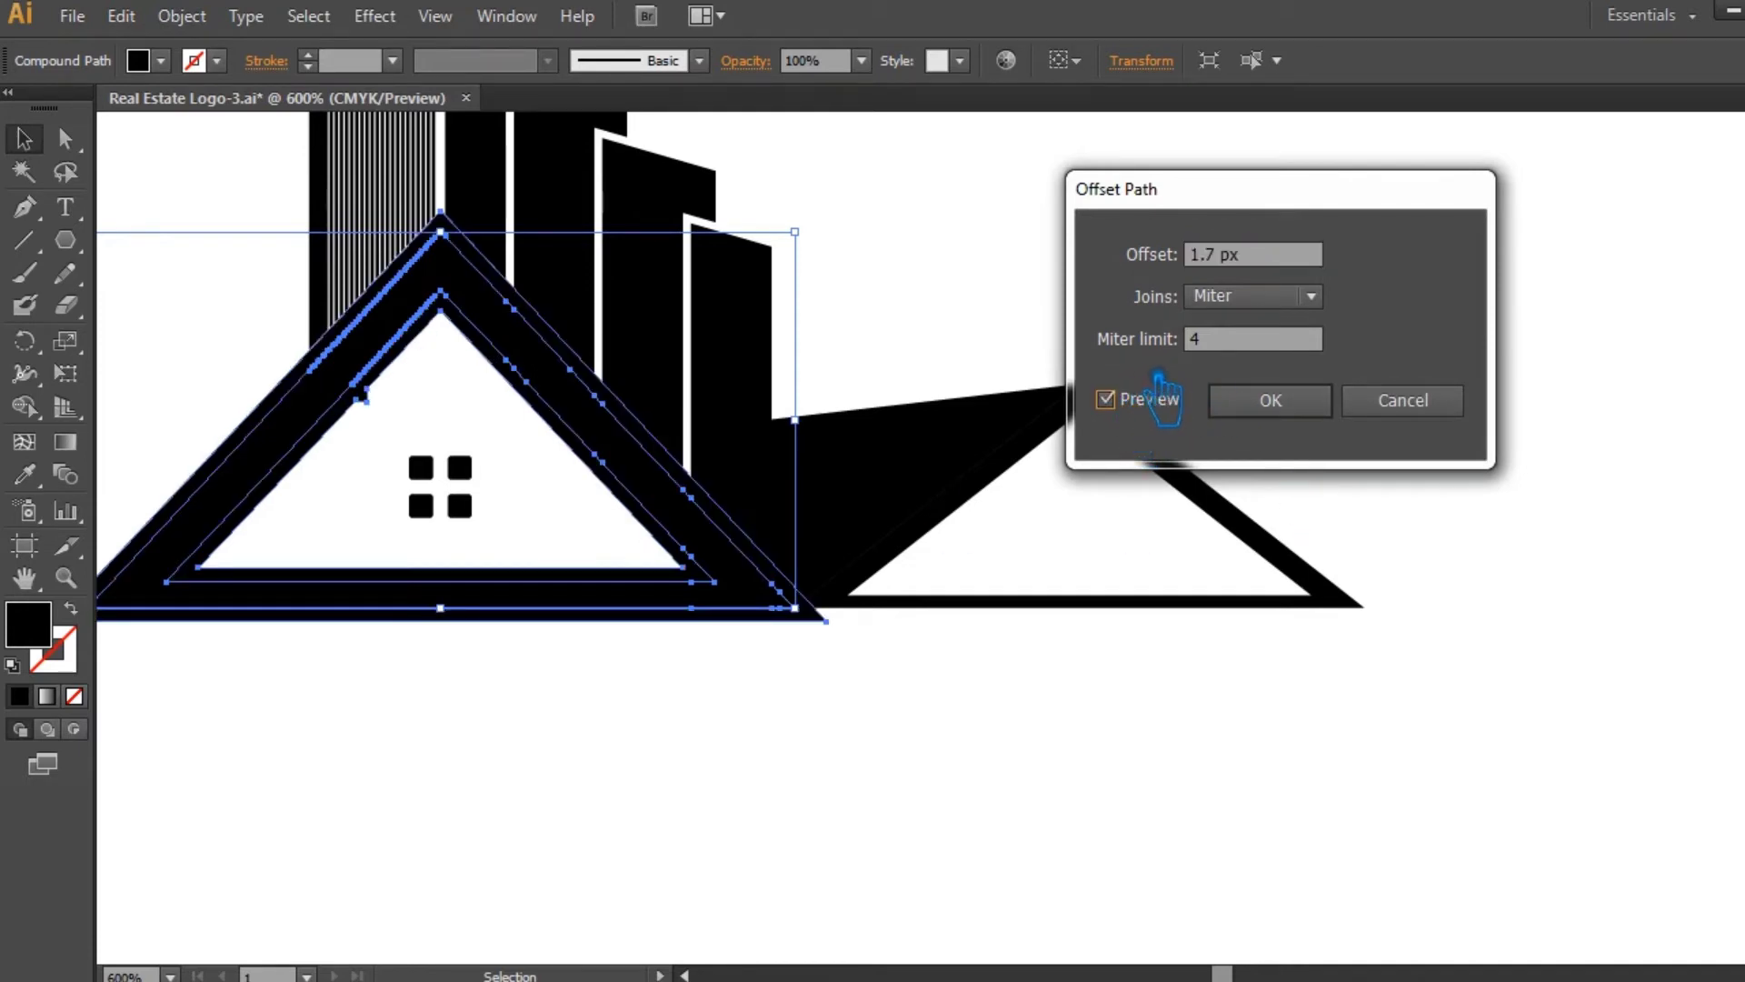
pyautogui.click(1273, 405)
# - Divide the large triangle's offset outline together with the side roof and small gable using Pathfinder, and ungroup the resulting pieces
pyautogui.click(1000, 682)
pyautogui.click(808, 559)
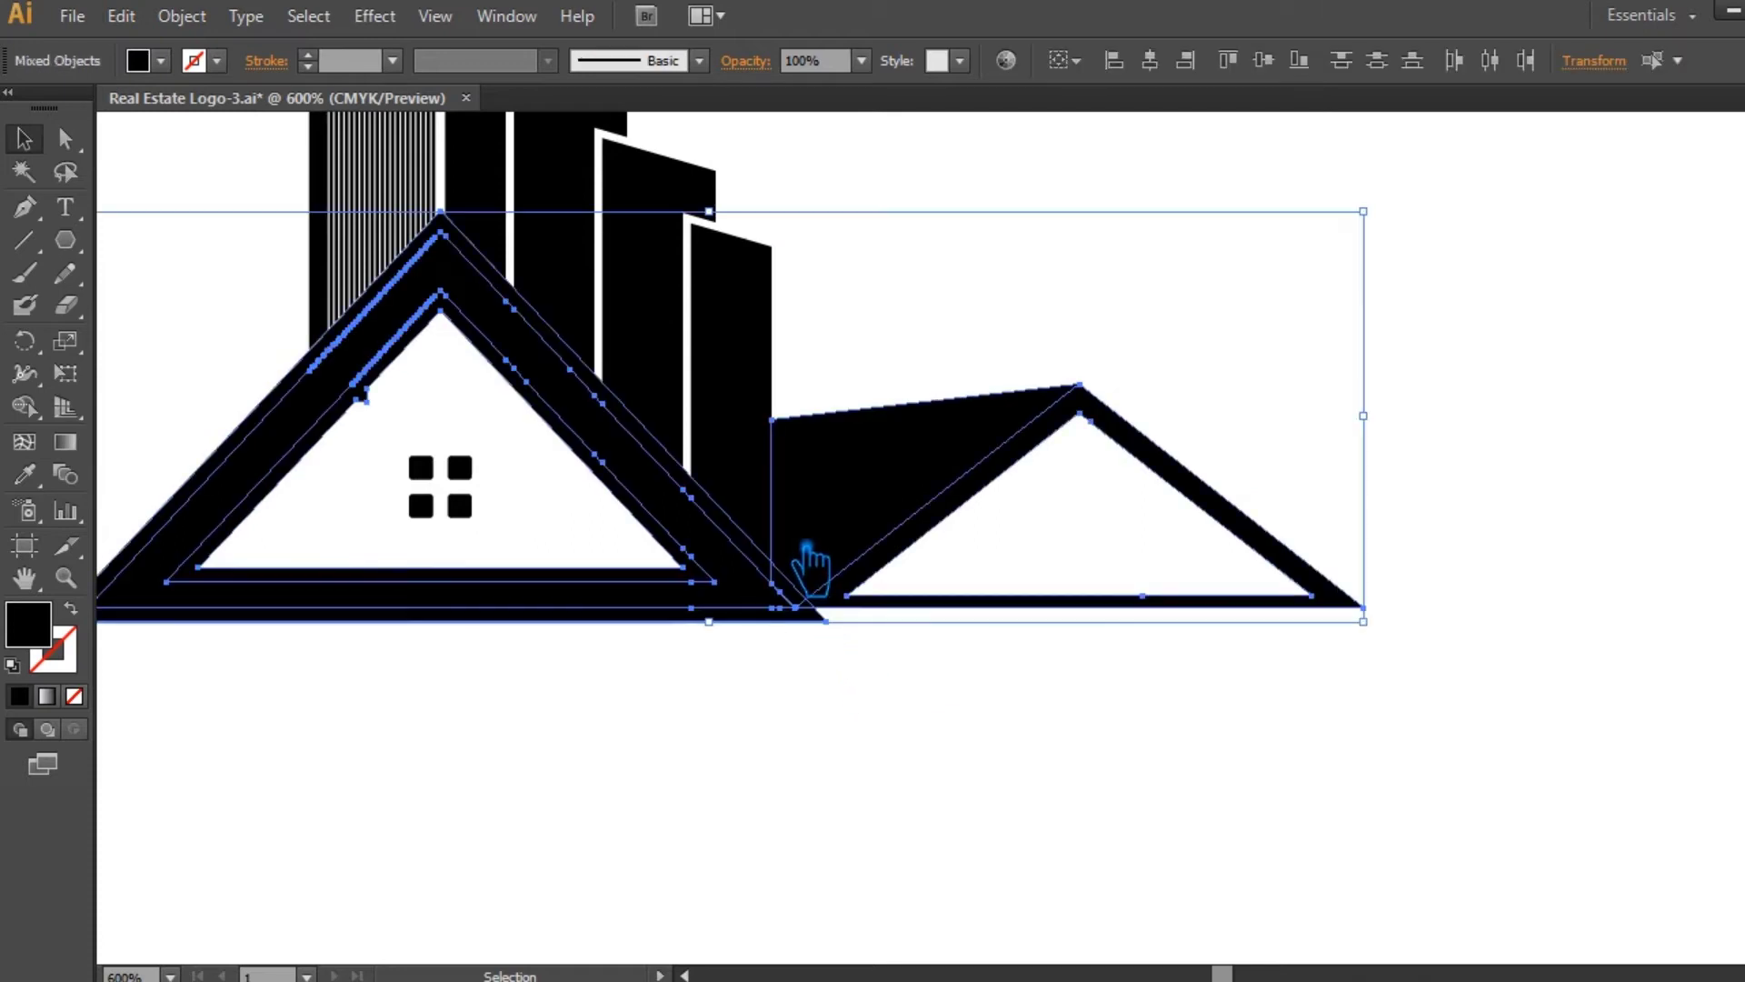
pyautogui.hotkey('ctrl', 'shift', 'F9')
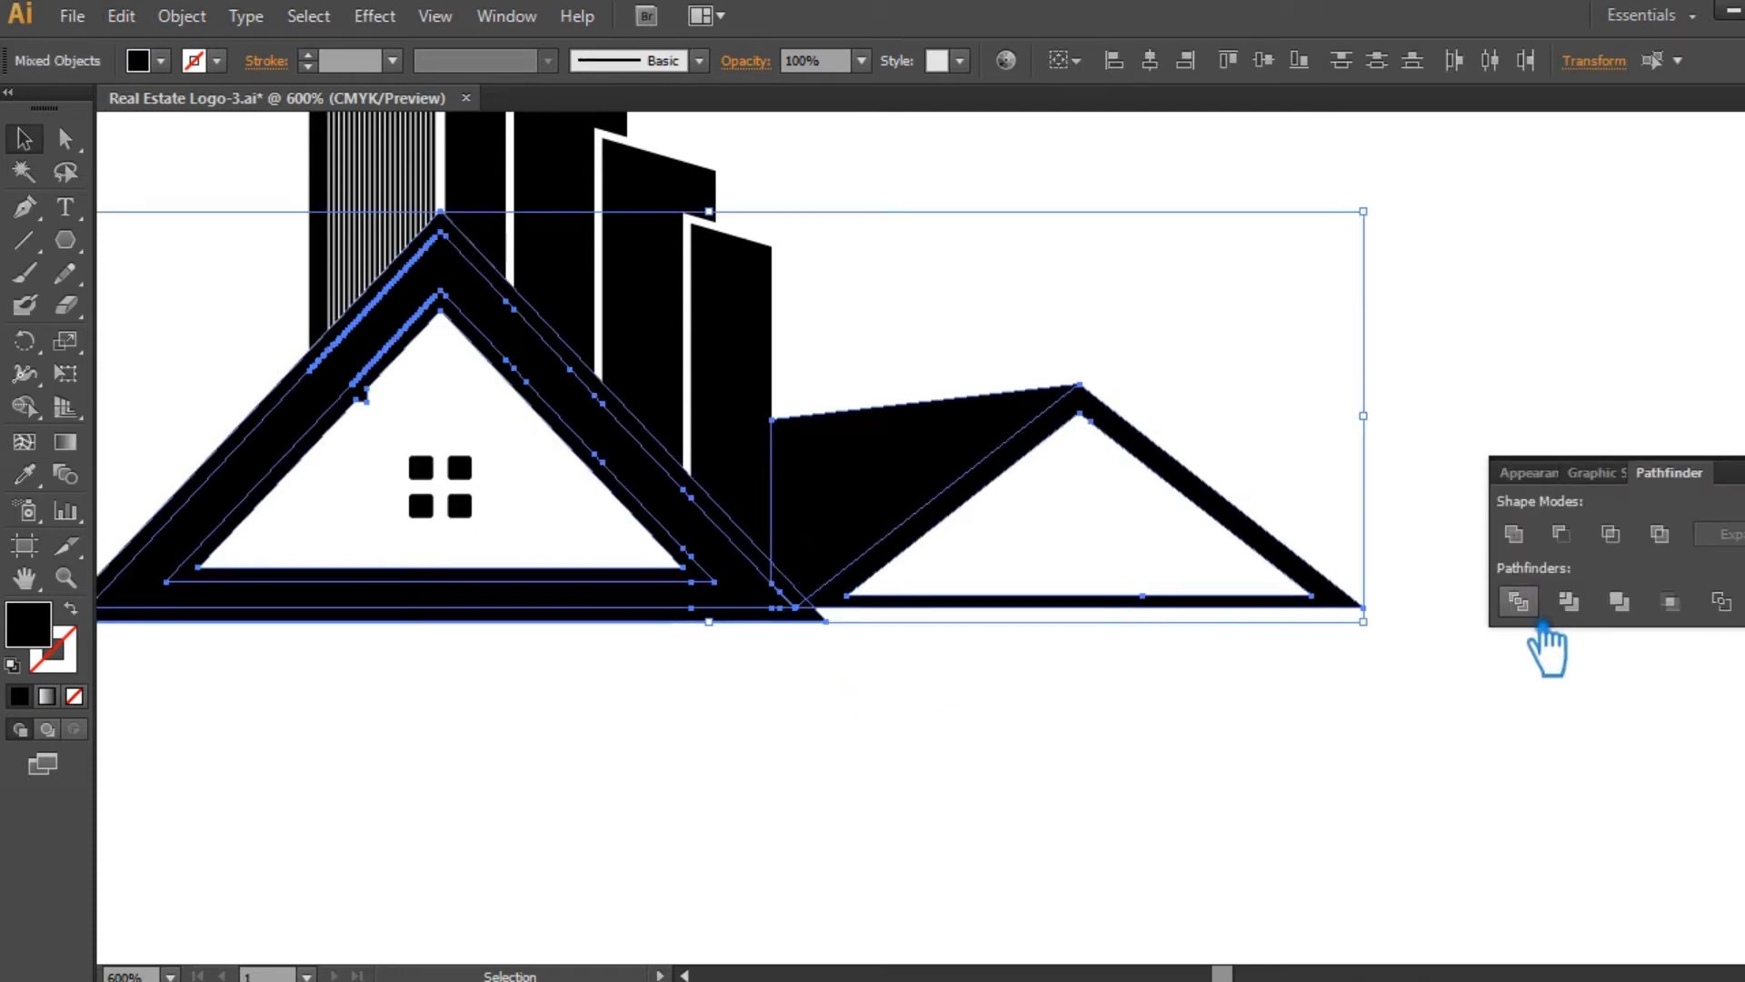
pyautogui.click(1519, 600)
pyautogui.hotkey('ctrl', 'shift', 'F9')
pyautogui.click(1427, 546)
pyautogui.rightClick(842, 636)
pyautogui.click(909, 782)
pyautogui.click(911, 814)
# - Delete the outer offset strip around the large triangle, including the piece overlapping the side house, to leave a white gap
pyautogui.click(707, 491)
pyautogui.press('Delete')
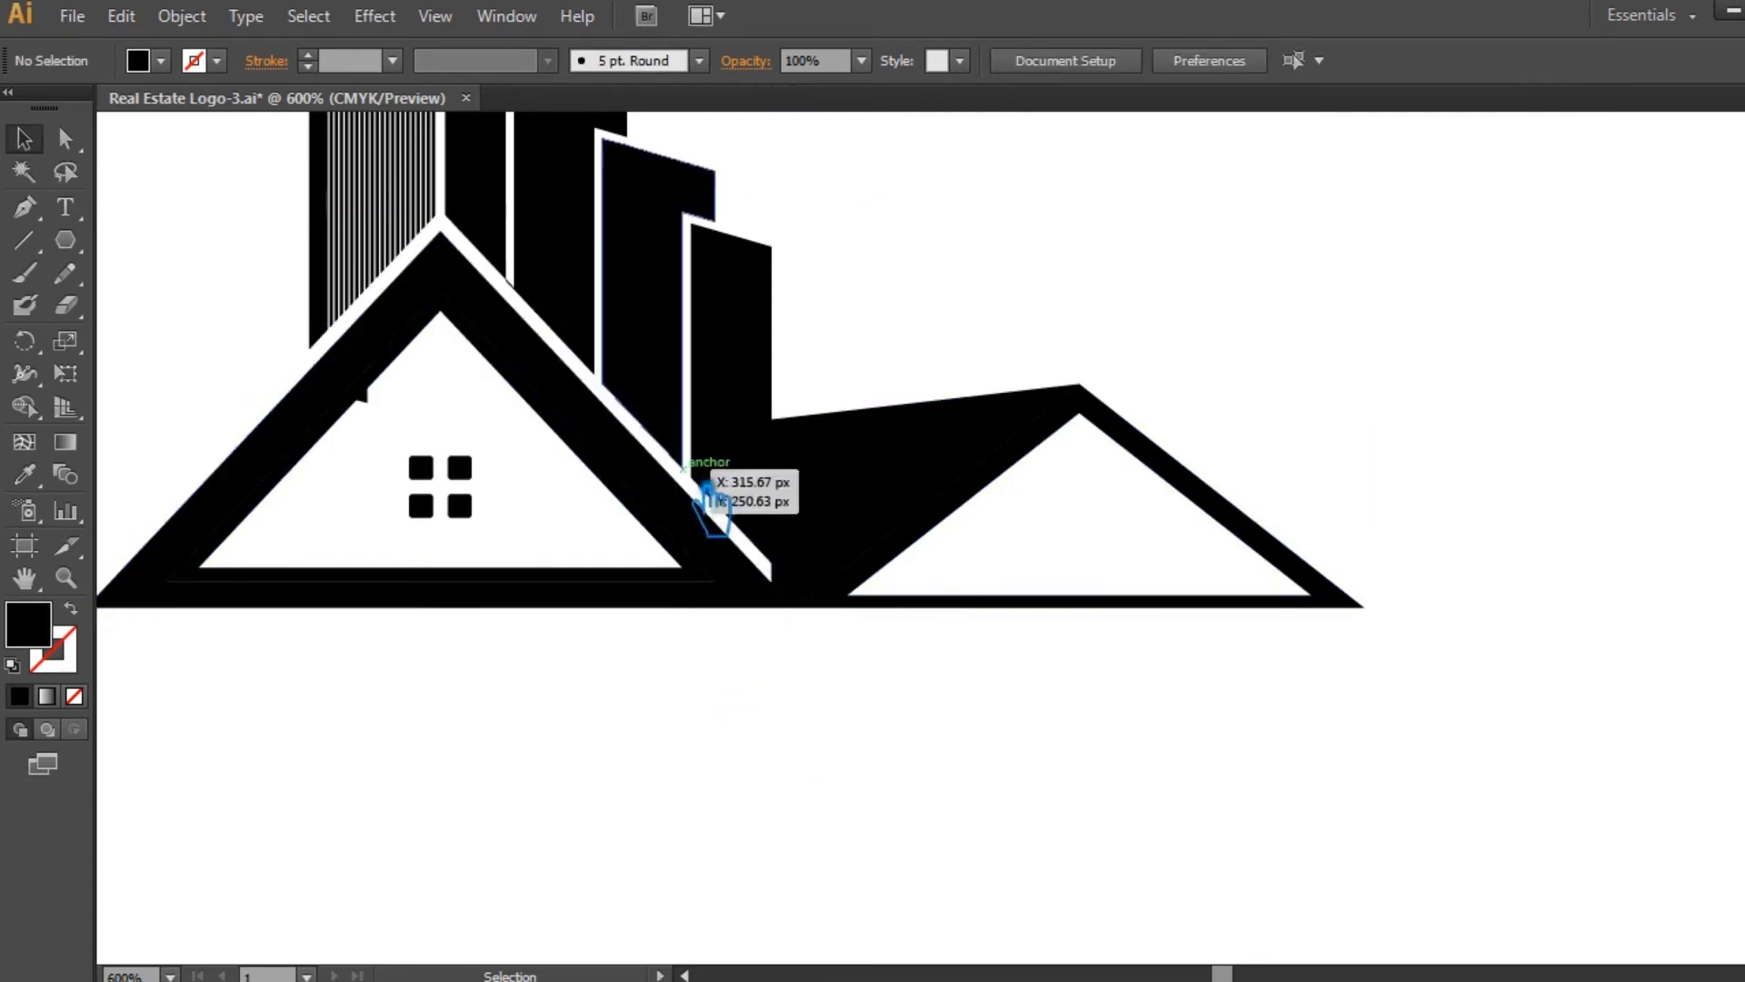
pyautogui.click(829, 625)
pyautogui.press('Delete')
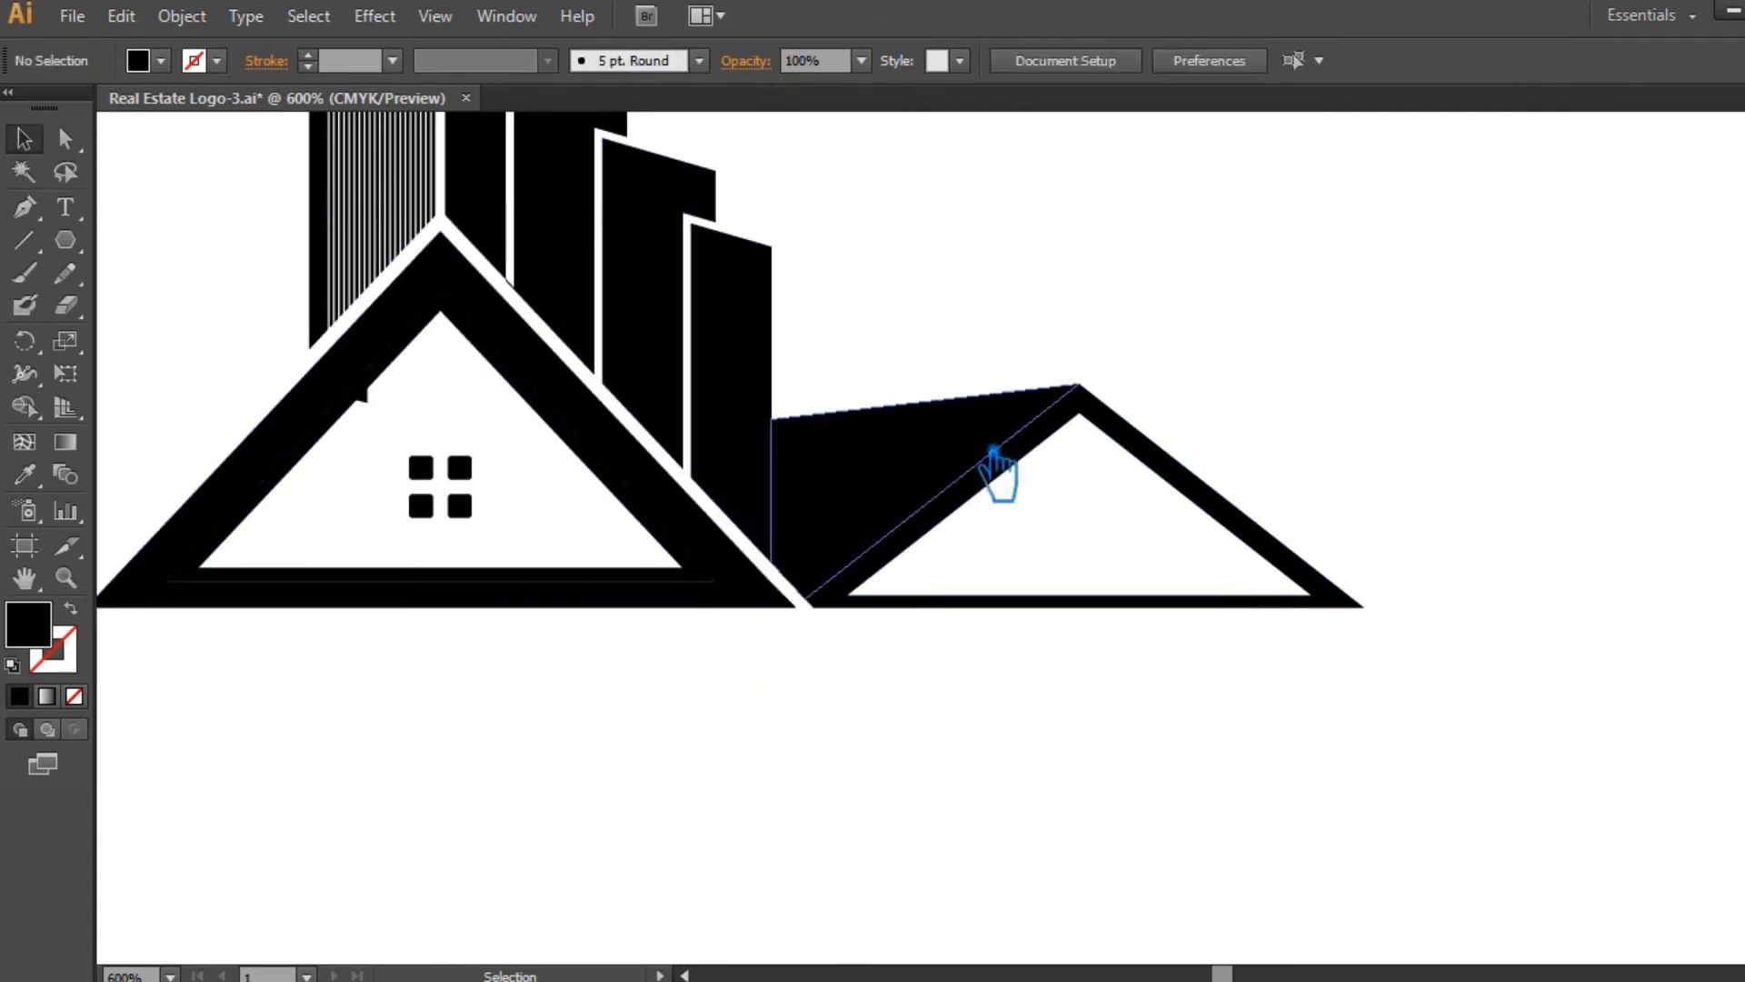
# - Remove the three notch anchor points from the inner offset outline inside the large triangle
pyautogui.click(844, 484)
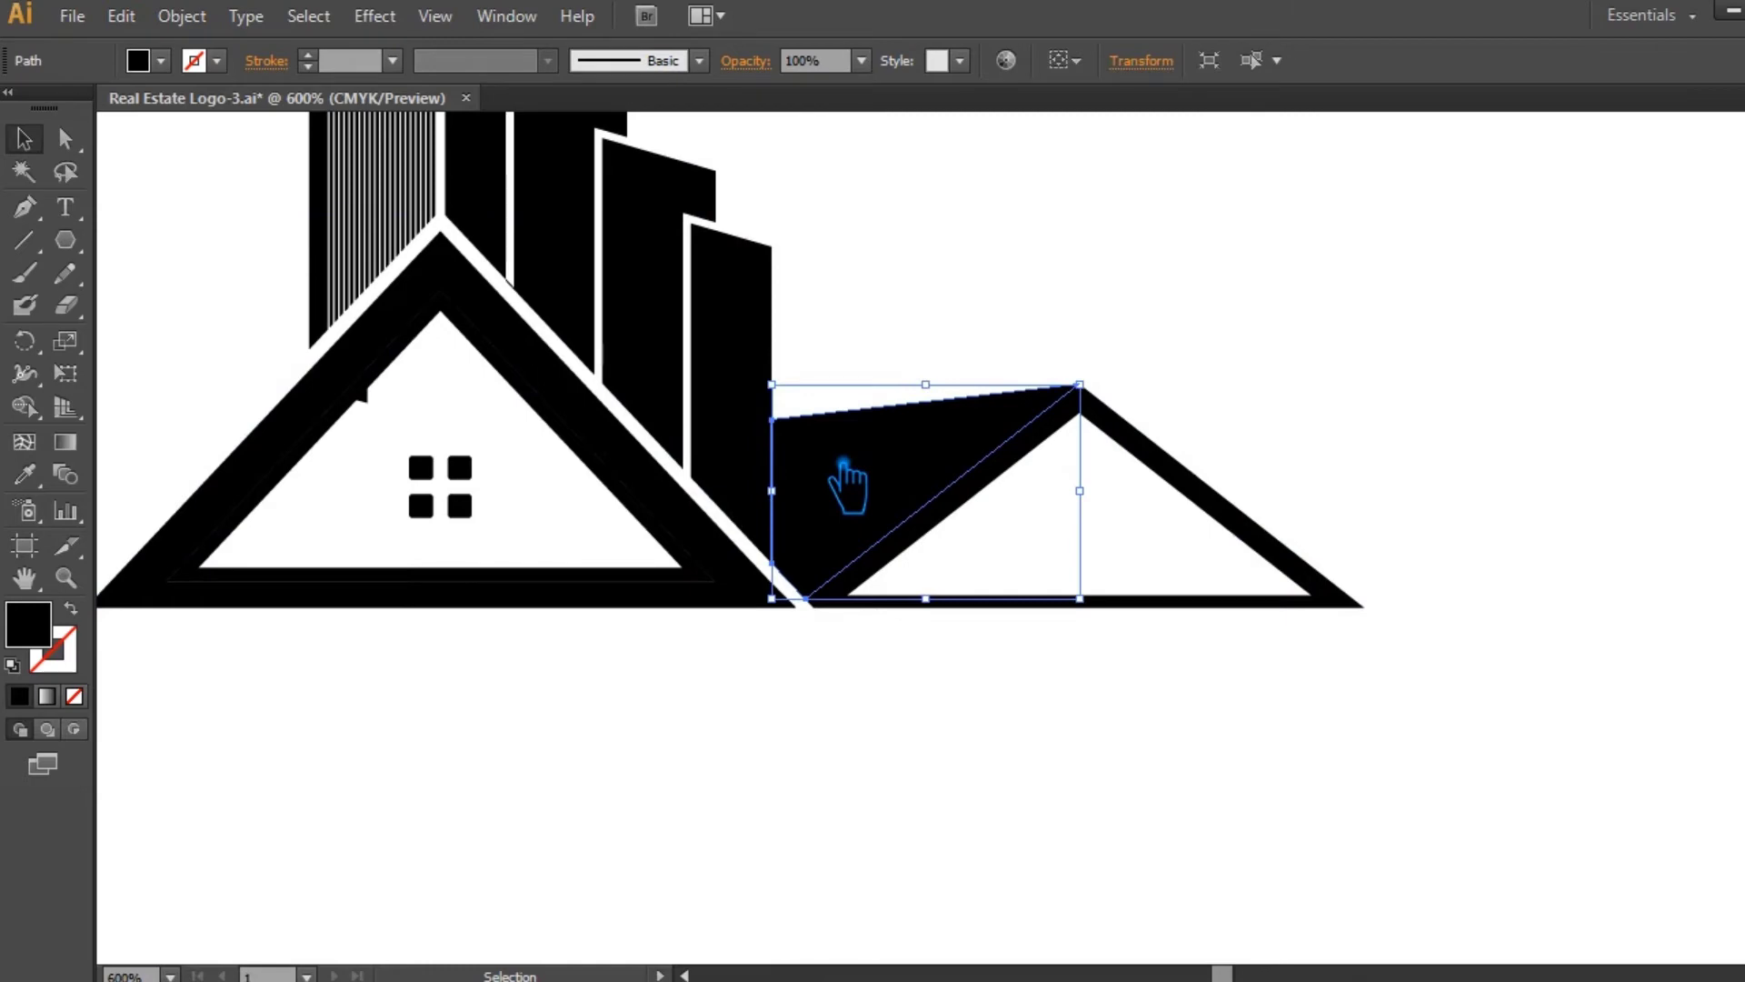
pyautogui.click(404, 435)
pyautogui.press('-')
pyautogui.click(366, 401)
pyautogui.click(367, 388)
pyautogui.click(356, 400)
pyautogui.click(23, 138)
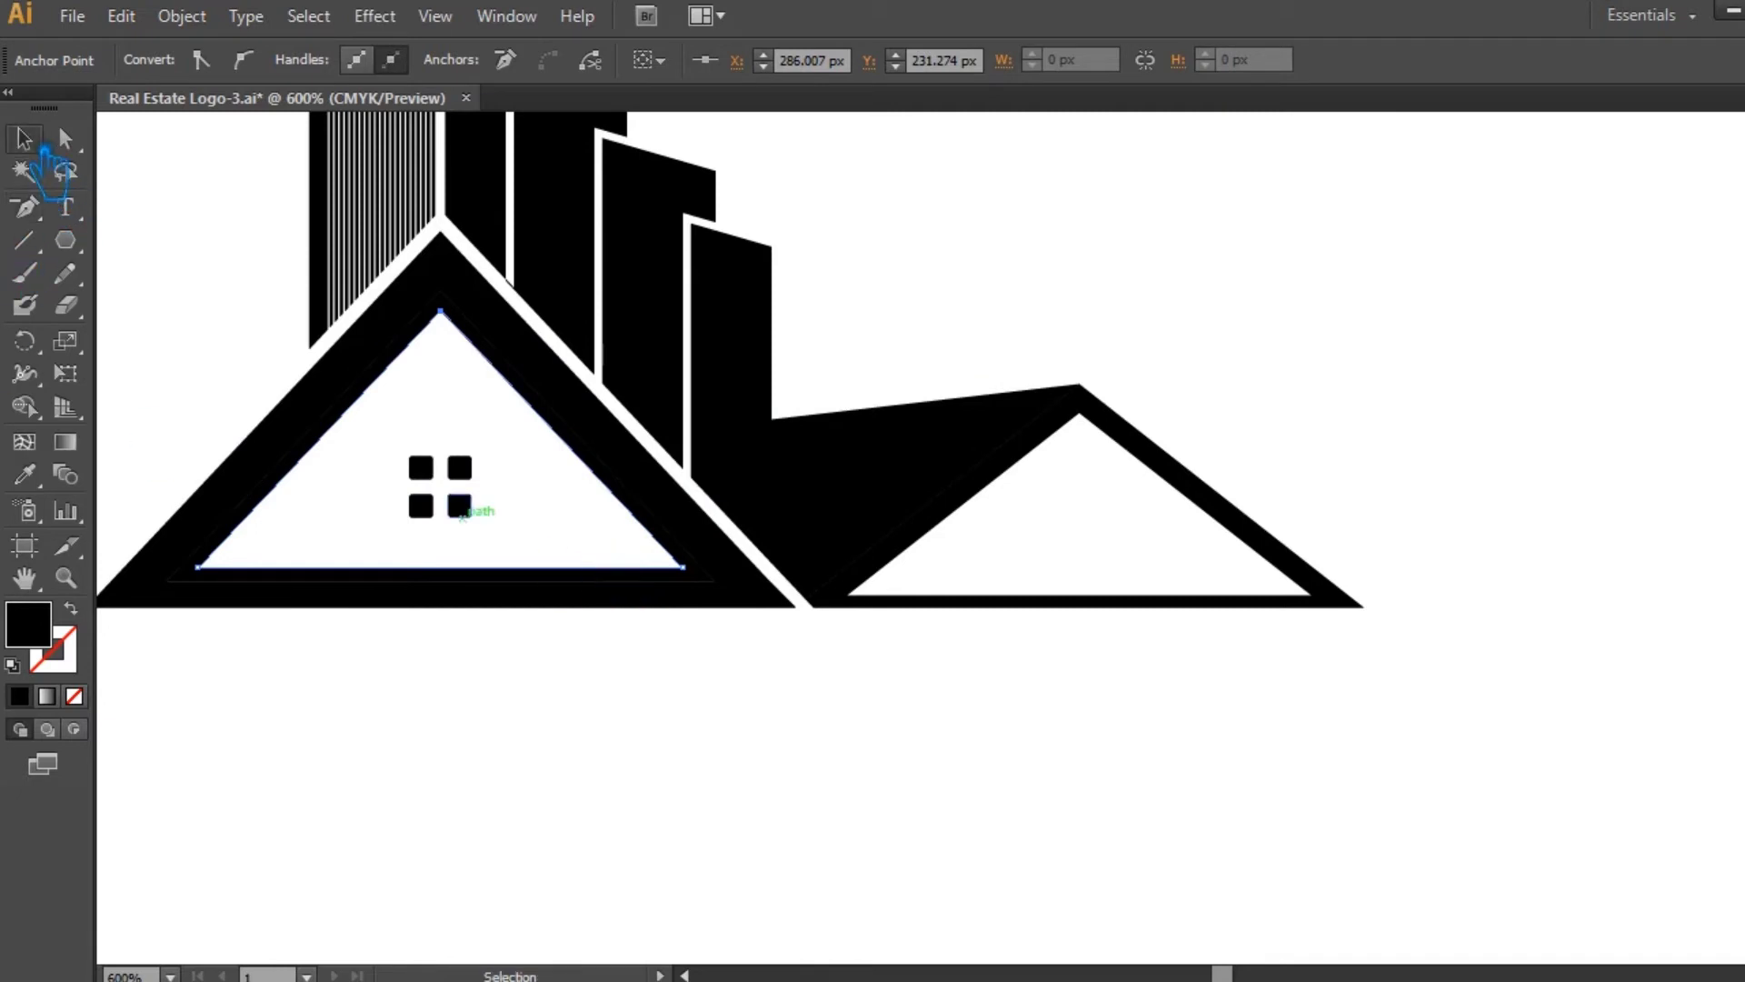
pyautogui.click(1034, 871)
# - Delete the leftover inner offset ring and the unfilled path inside the large house triangle
pyautogui.click(641, 511)
pyautogui.press('-')
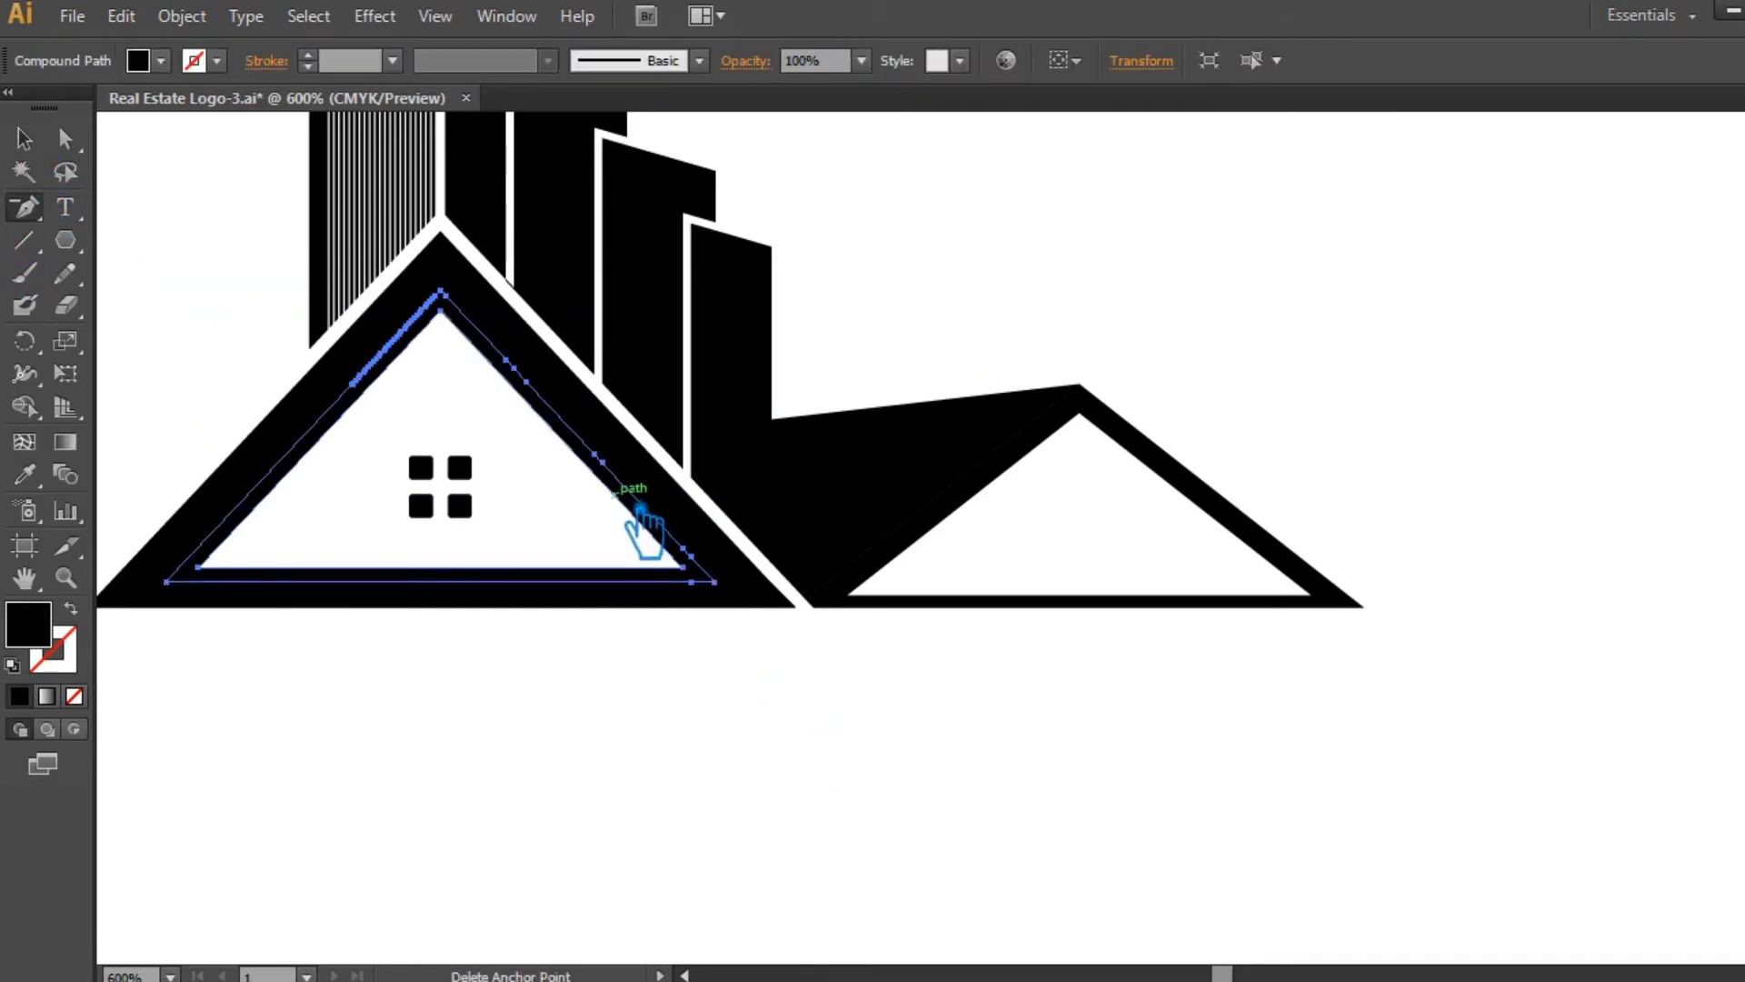
pyautogui.click(641, 518)
pyautogui.click(1172, 538)
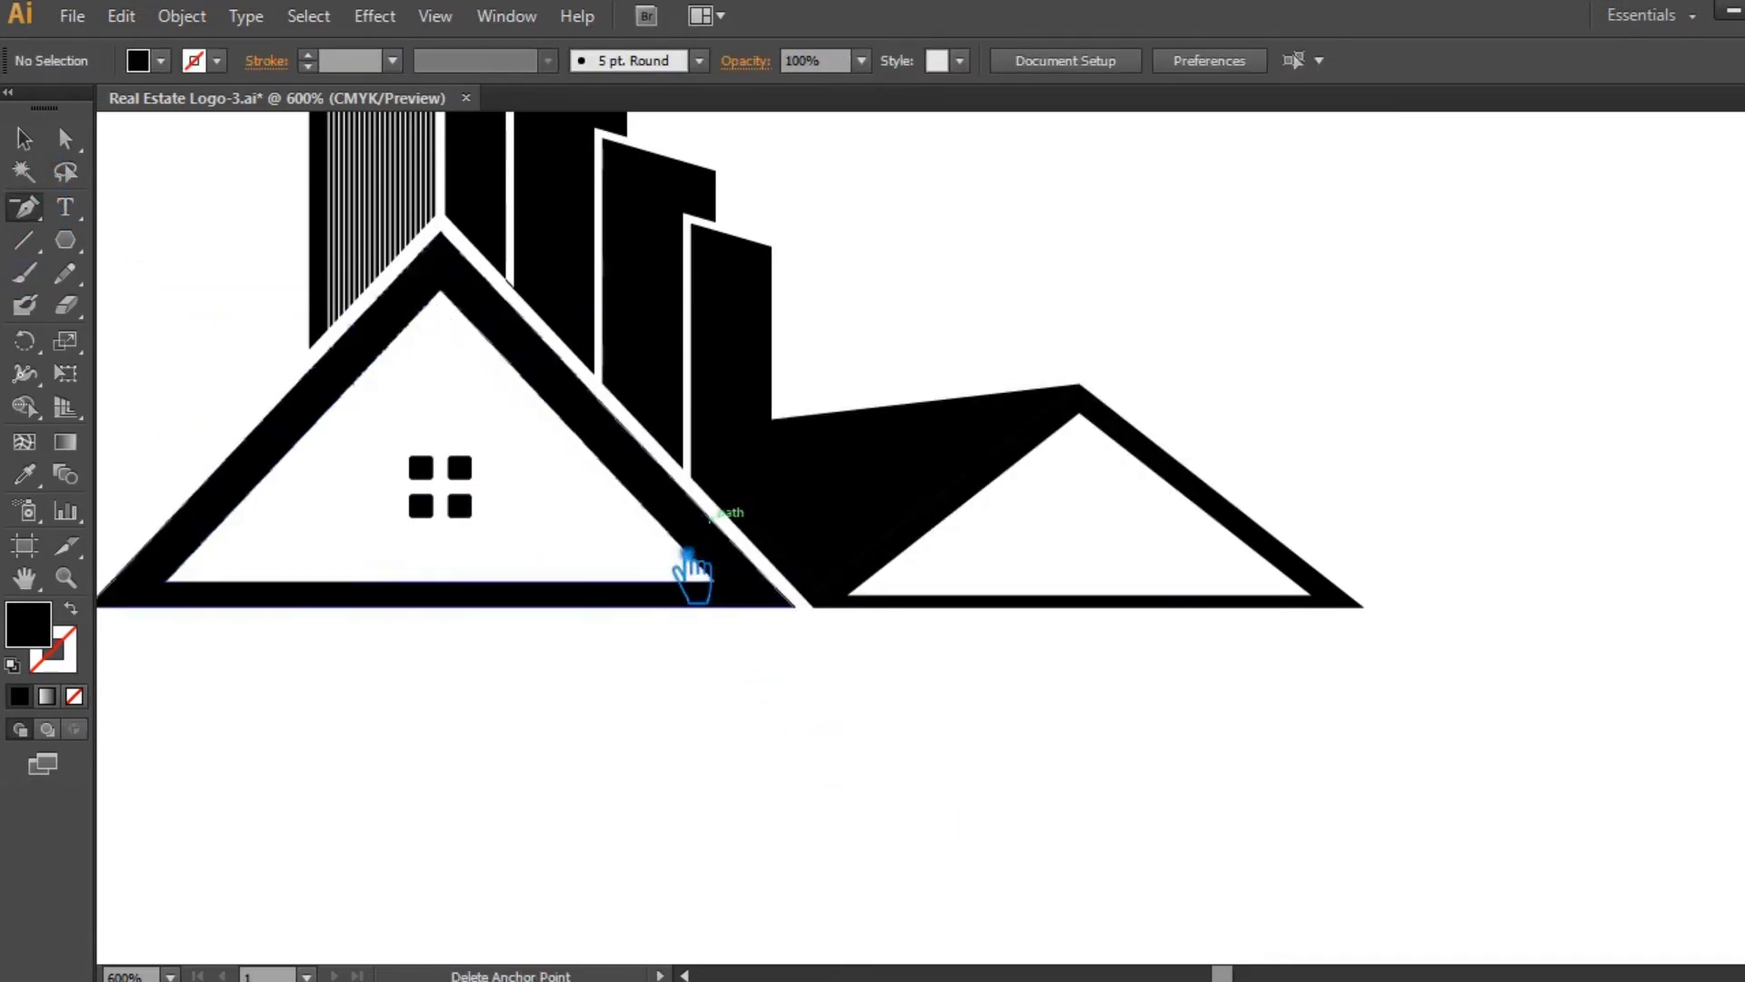
pyautogui.press('a')
pyautogui.click(664, 541)
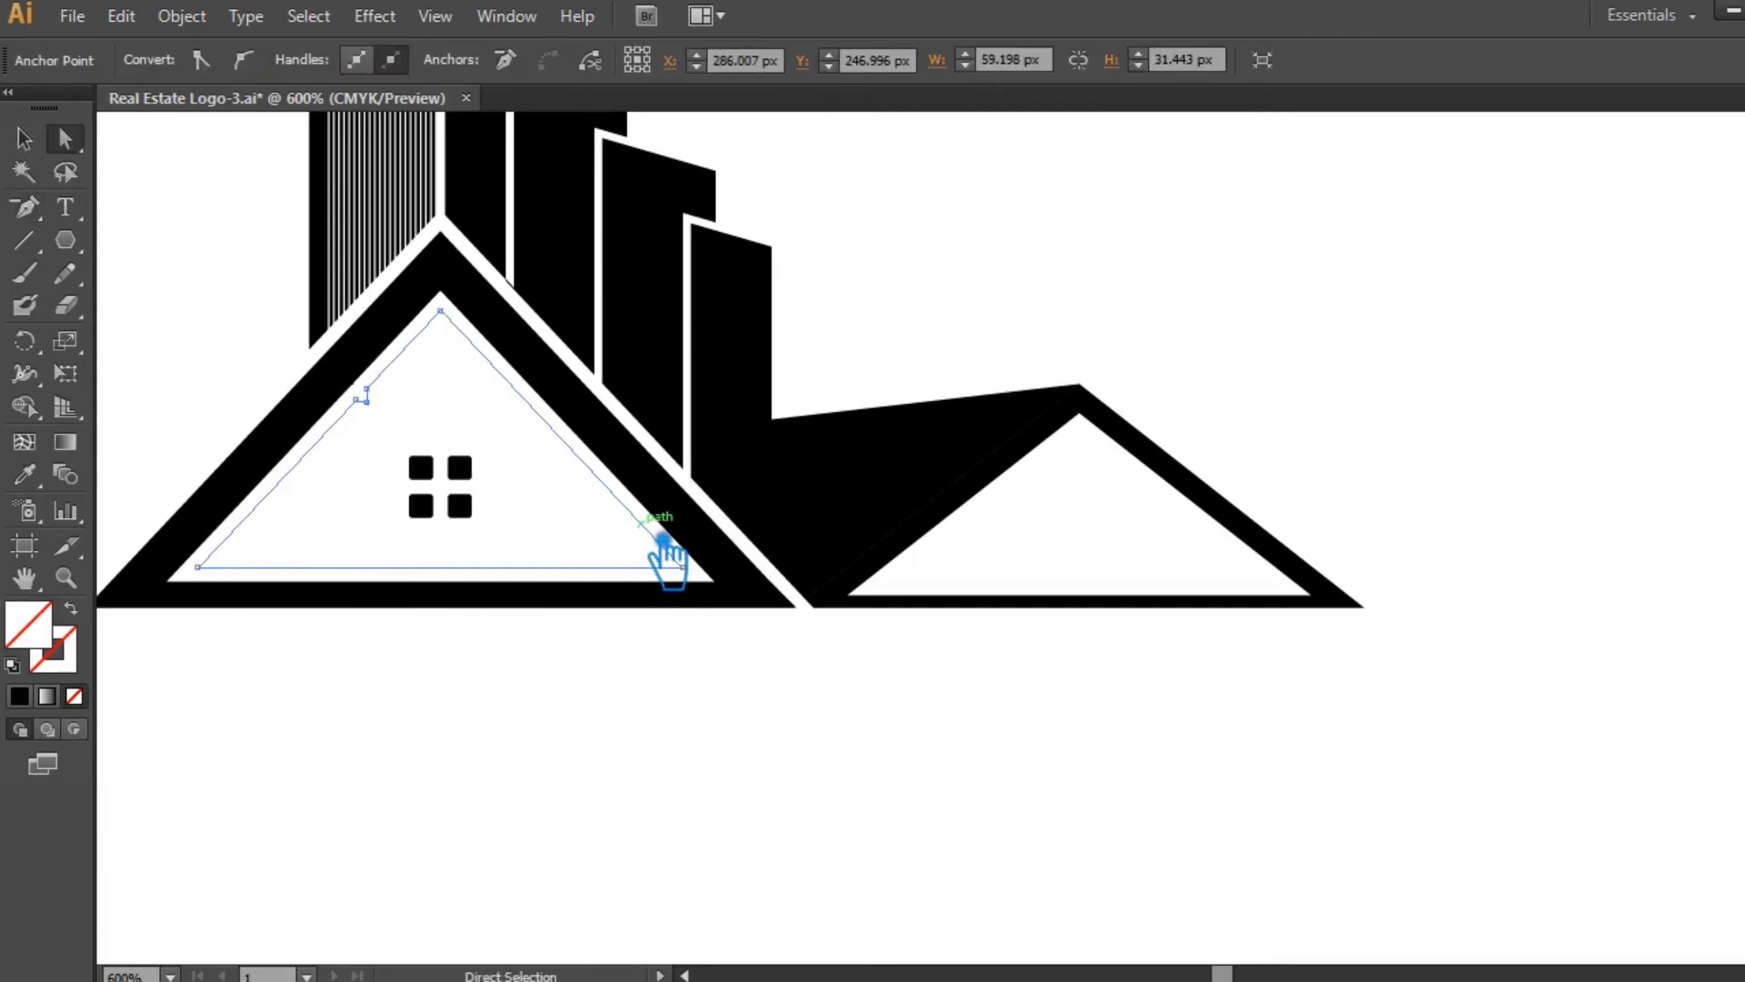
pyautogui.click(670, 557)
pyautogui.press('v')
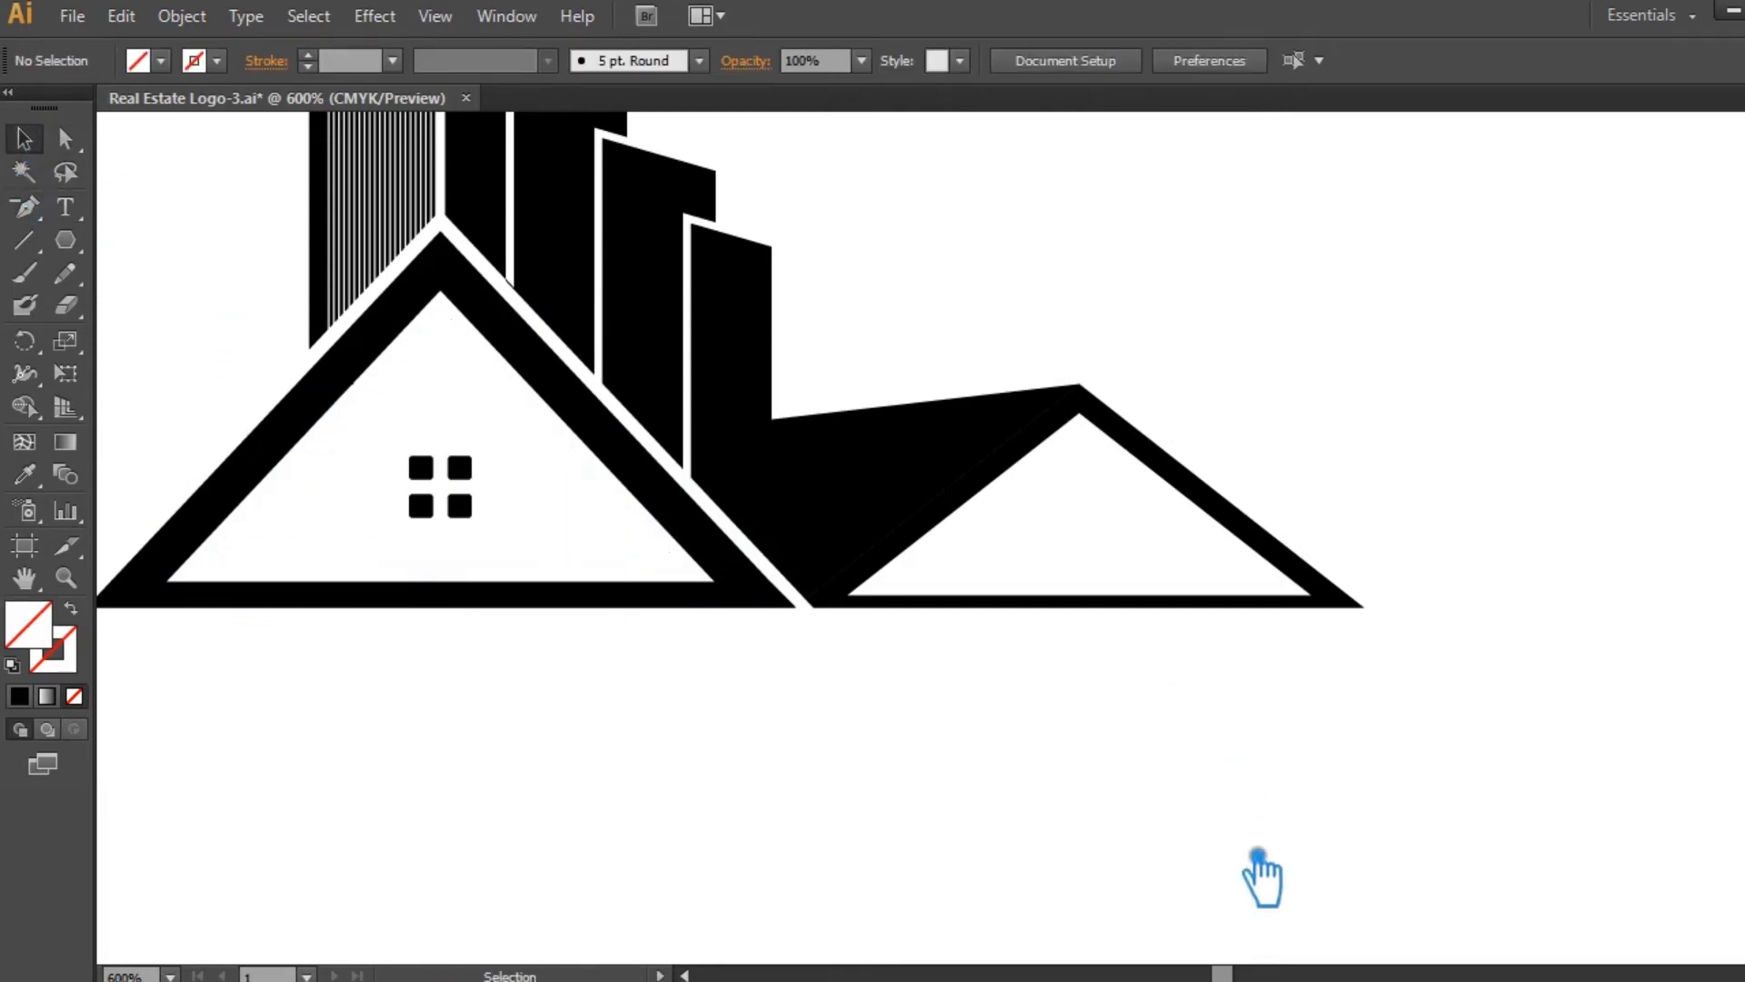
# - Try offsetting the solid side-roof shape's path by 0.5 px
pyautogui.click(880, 507)
pyautogui.press('a')
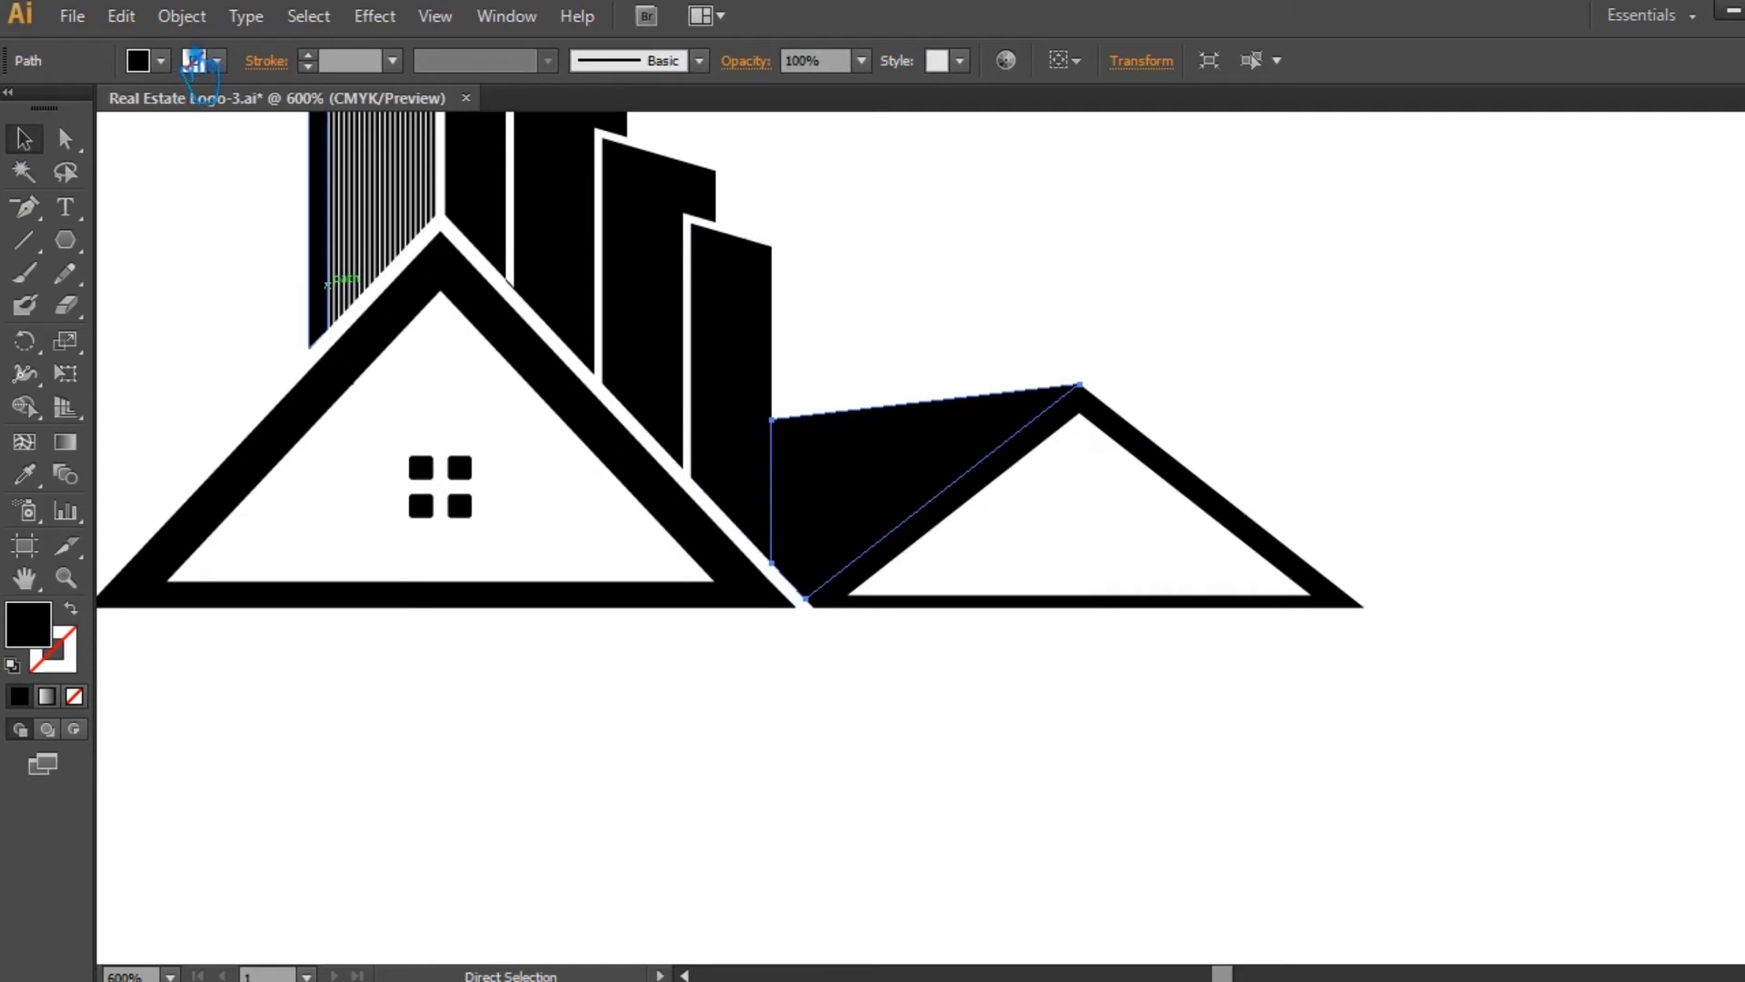
pyautogui.click(182, 15)
pyautogui.moveTo(305, 565)
pyautogui.click(782, 670)
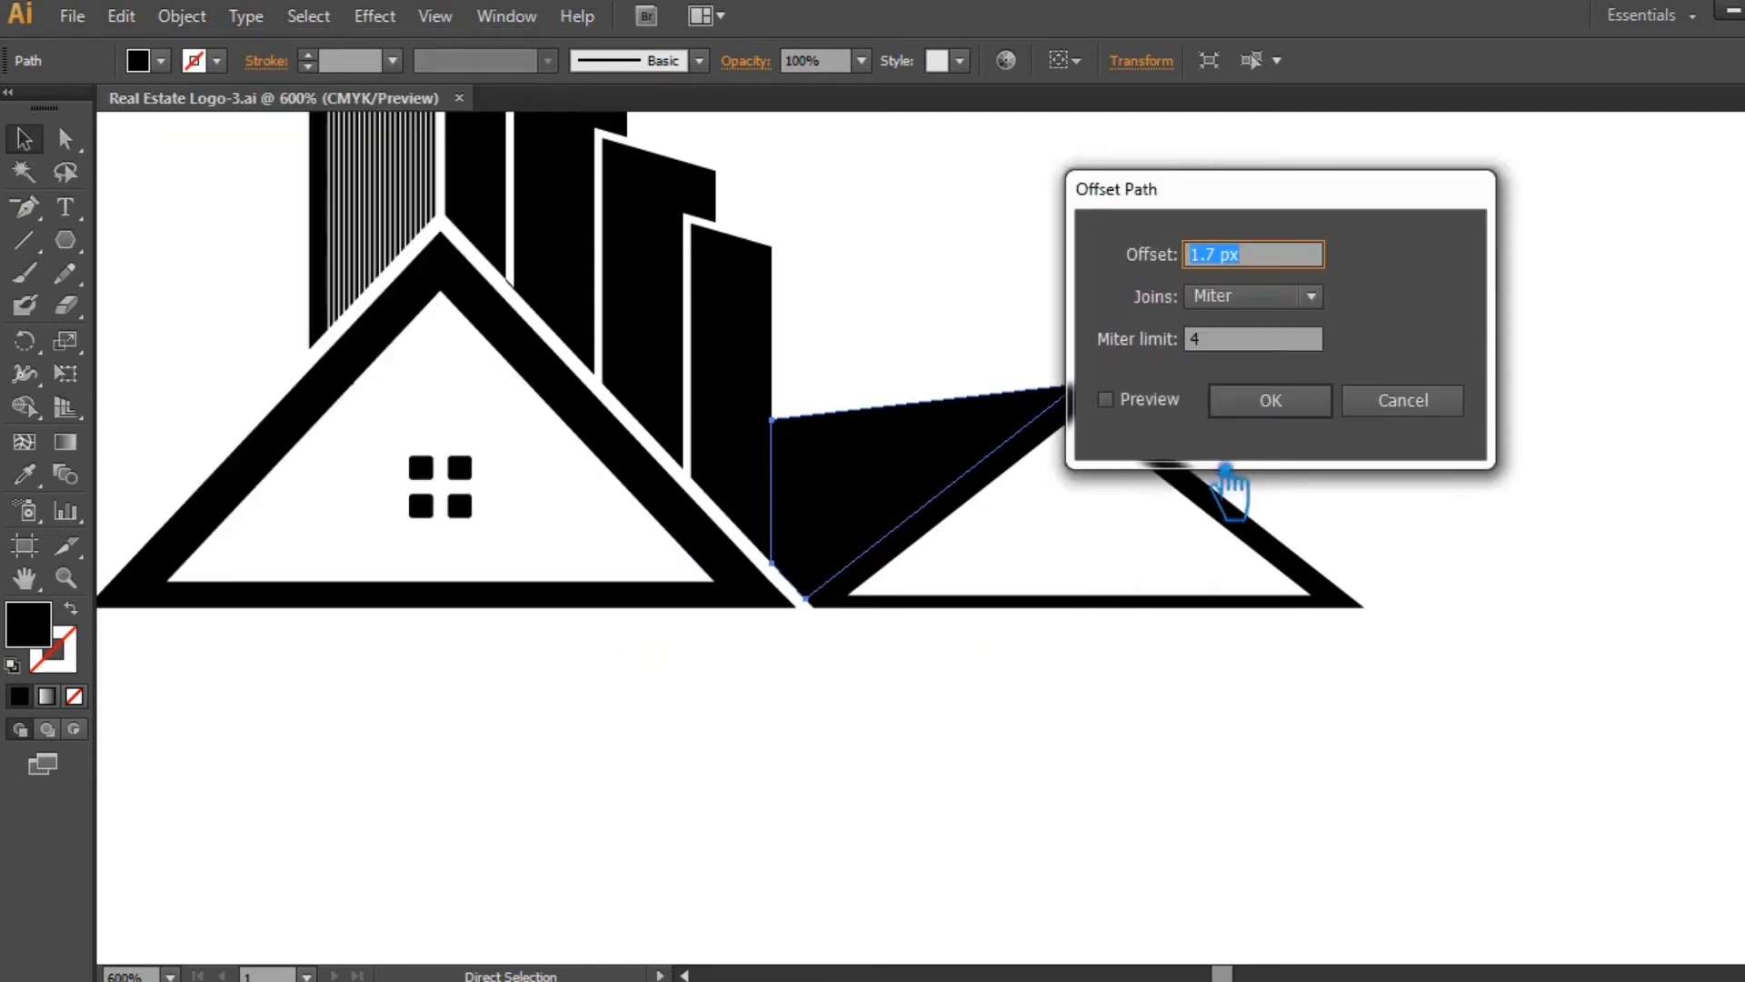
pyautogui.click(1105, 400)
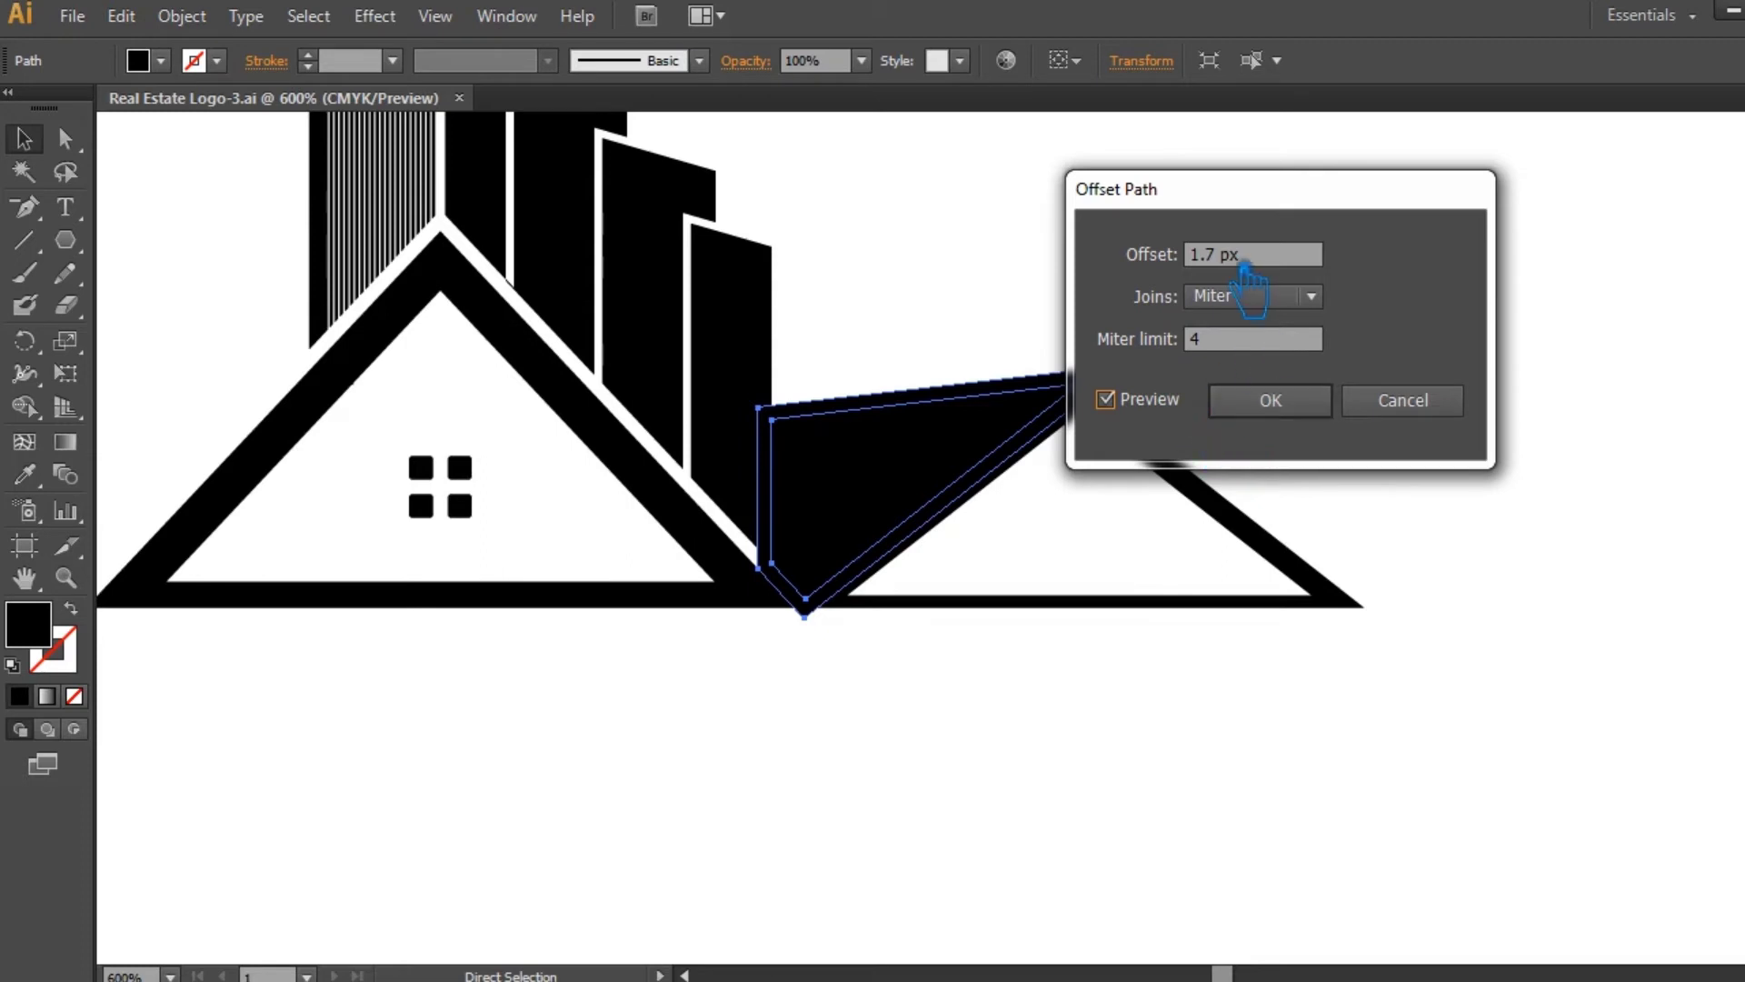
pyautogui.write('5')
pyautogui.click(1237, 349)
pyautogui.moveTo(1205, 254); pyautogui.dragTo(1227, 259)
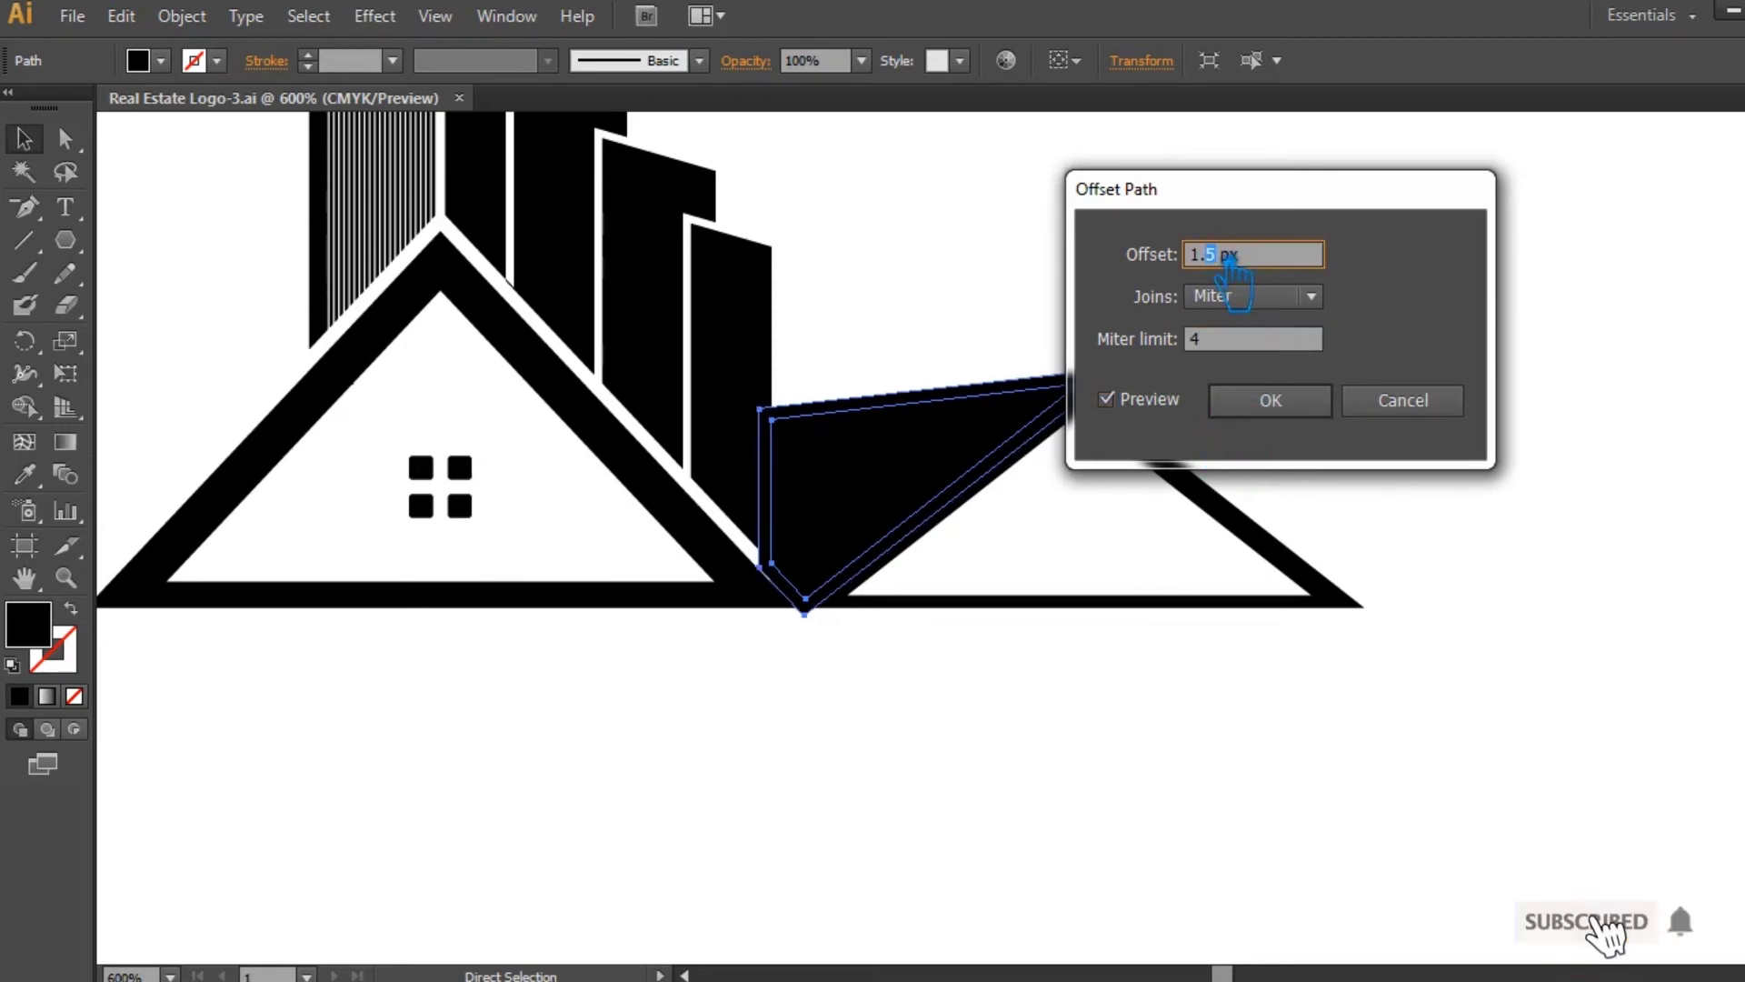
pyautogui.write('2')
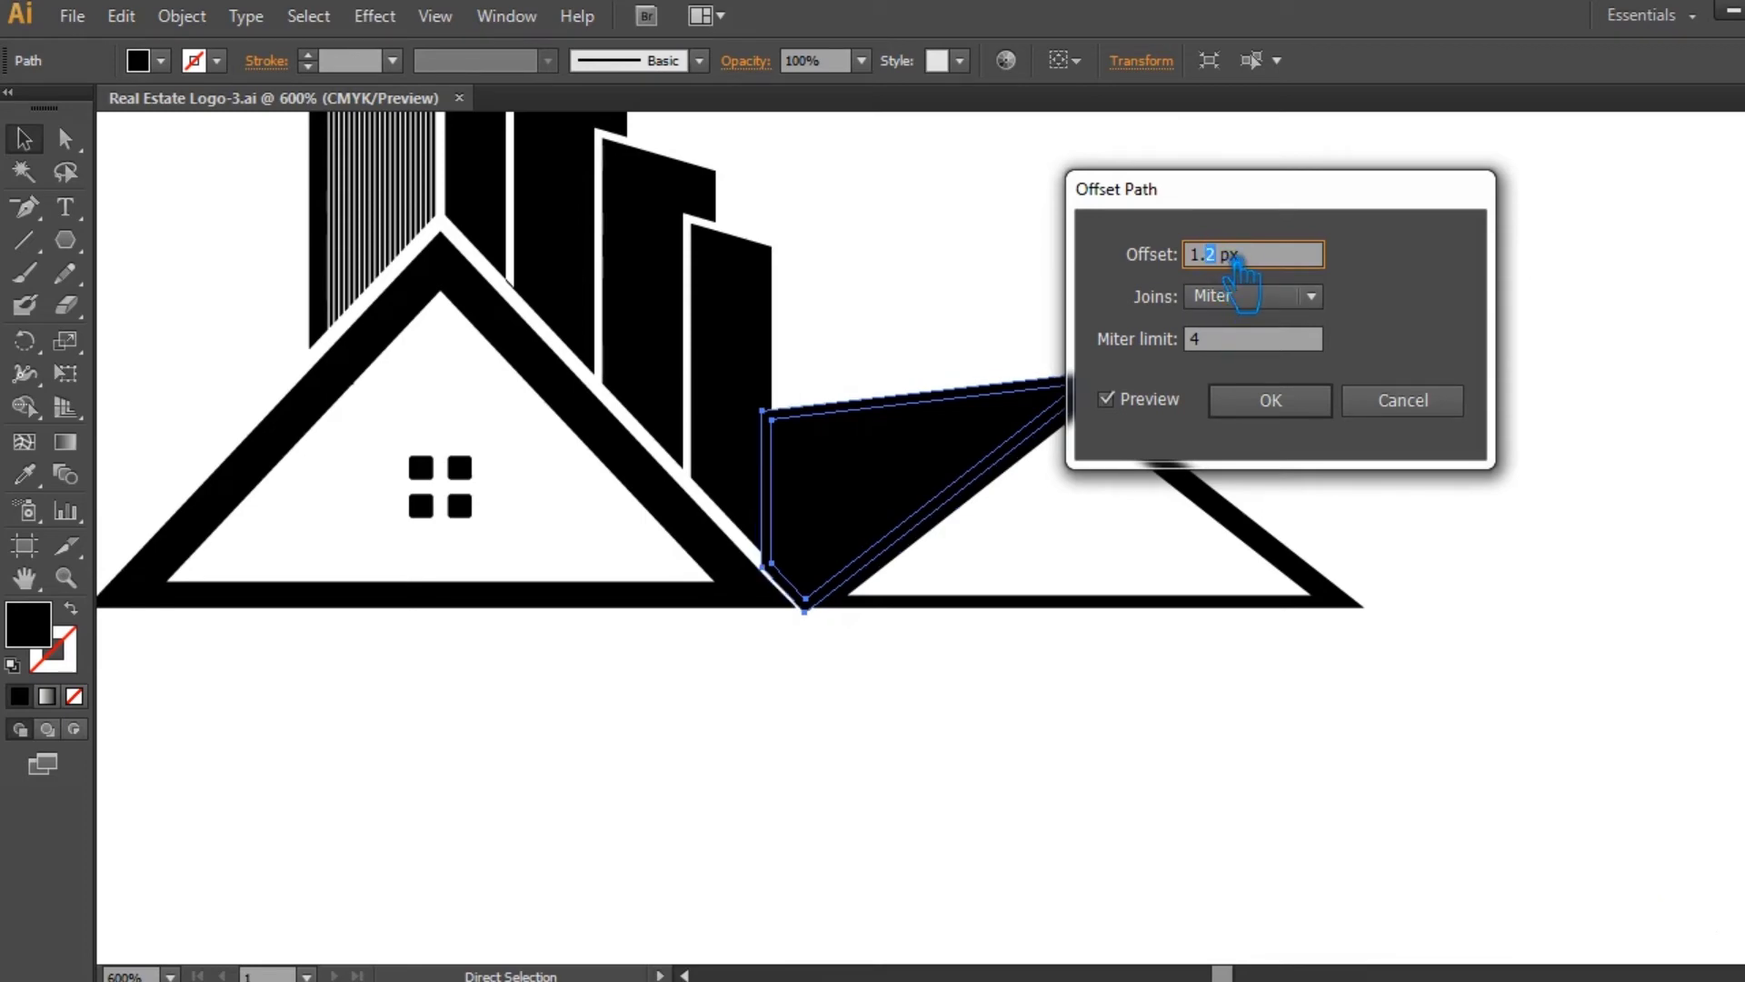
pyautogui.press('BackSpace')
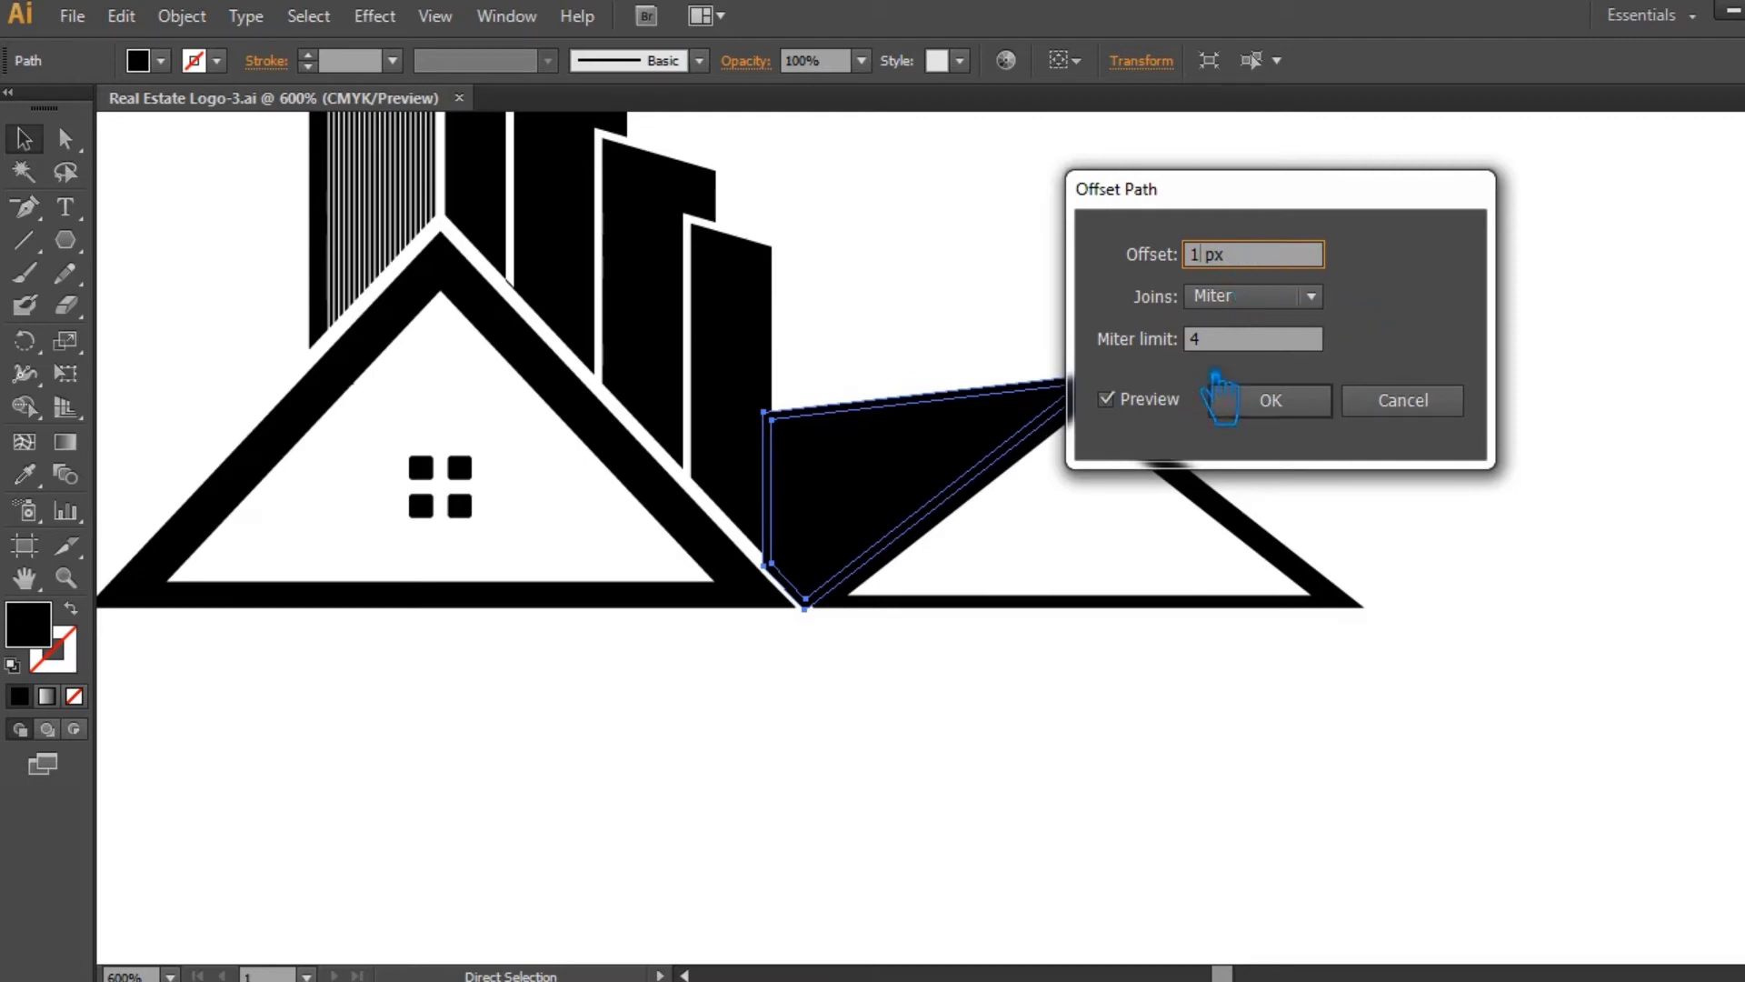
pyautogui.click(1217, 262)
pyautogui.write('.5')
pyautogui.click(1272, 404)
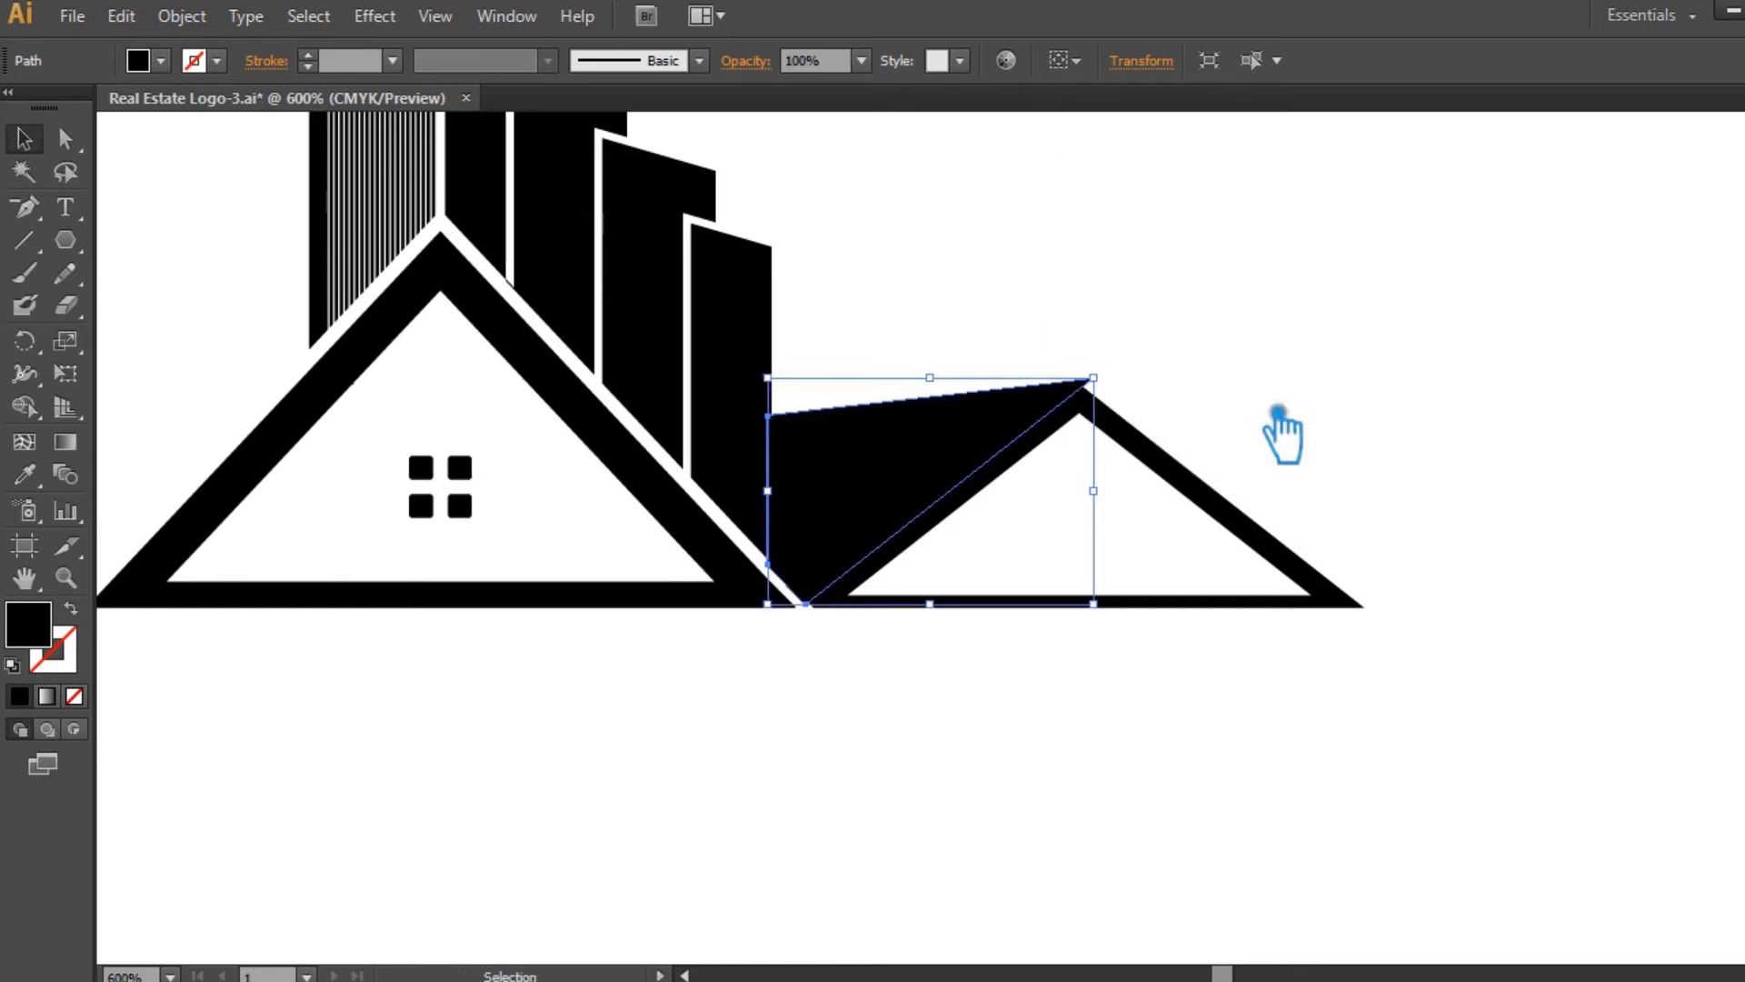
pyautogui.click(1018, 327)
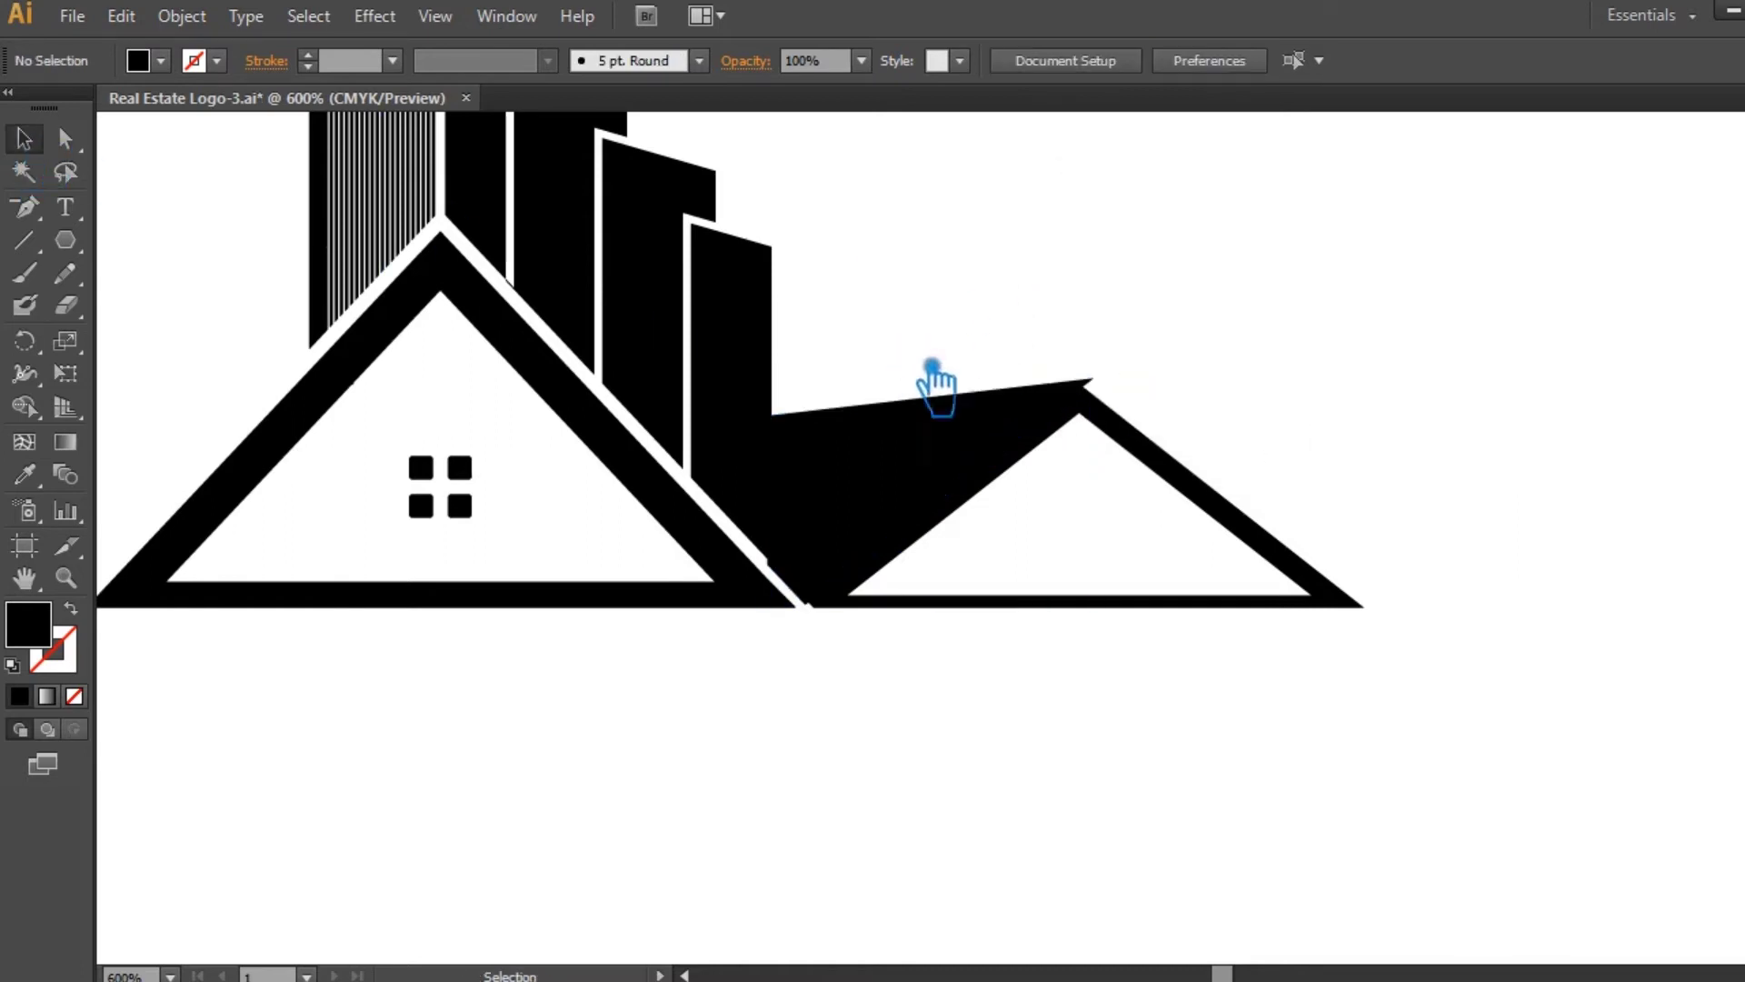
pyautogui.click(906, 436)
pyautogui.click(1014, 459)
# - Offset the path of the small gable frame by 0.5 px with miter joins
pyautogui.click(1027, 480)
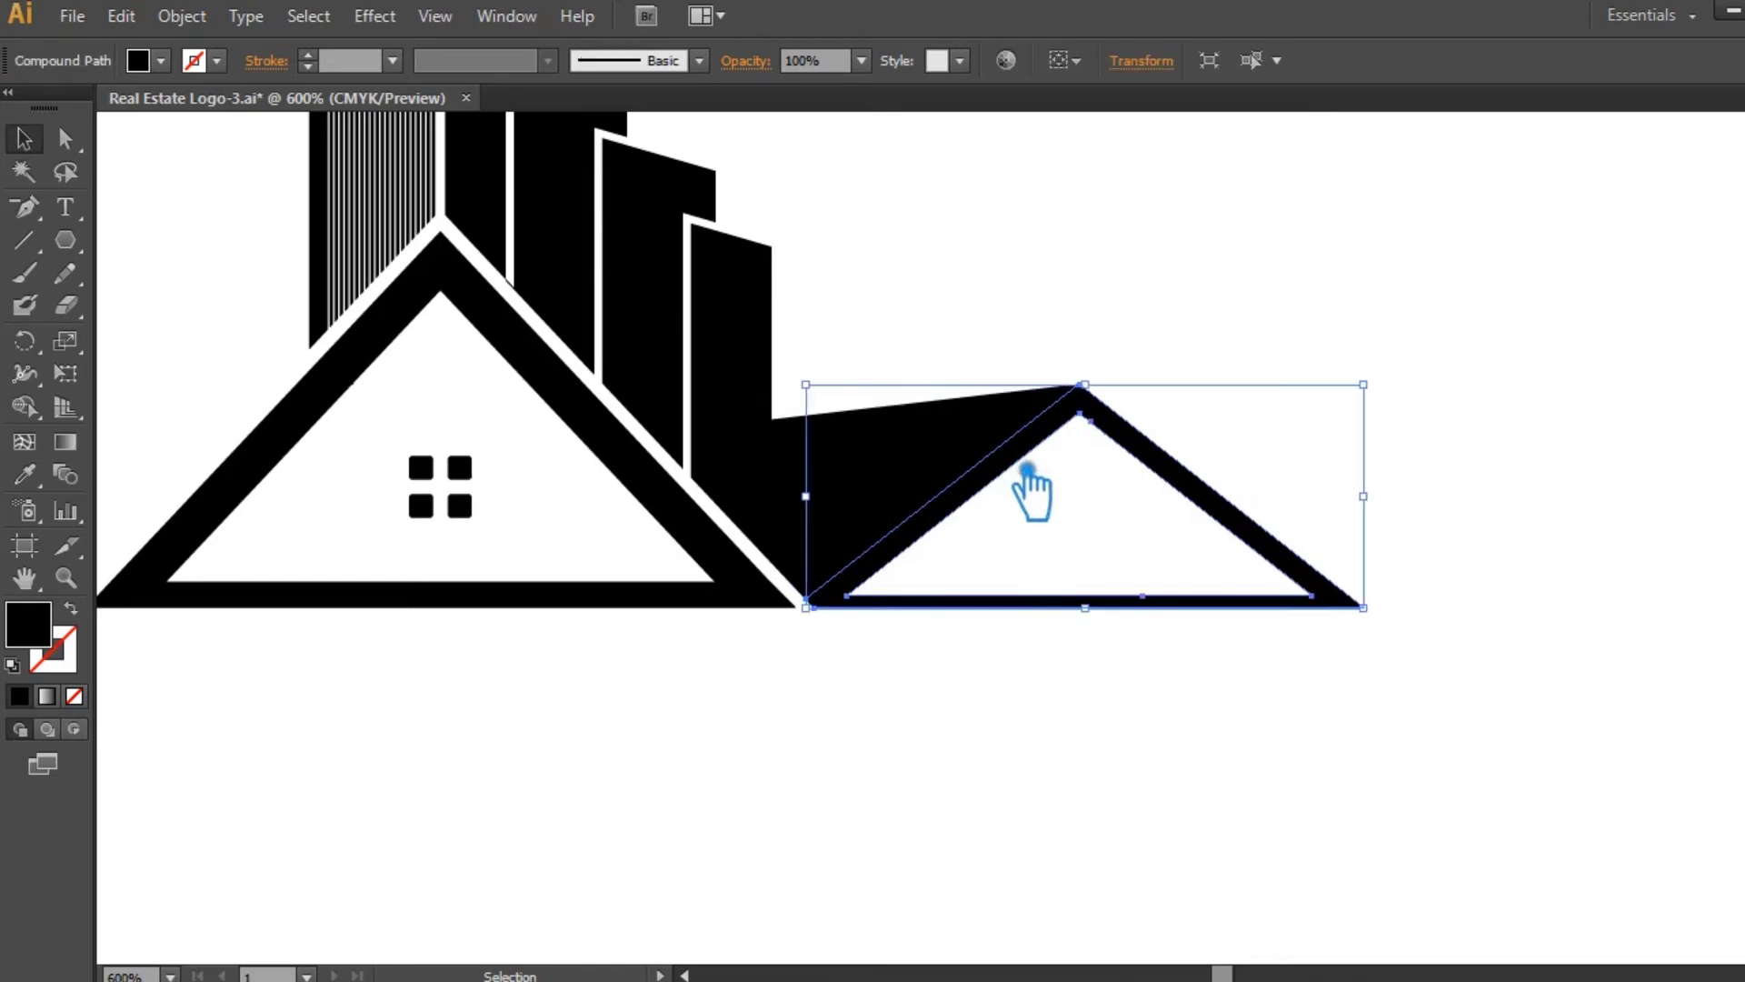
pyautogui.click(184, 16)
pyautogui.moveTo(351, 582)
pyautogui.click(779, 670)
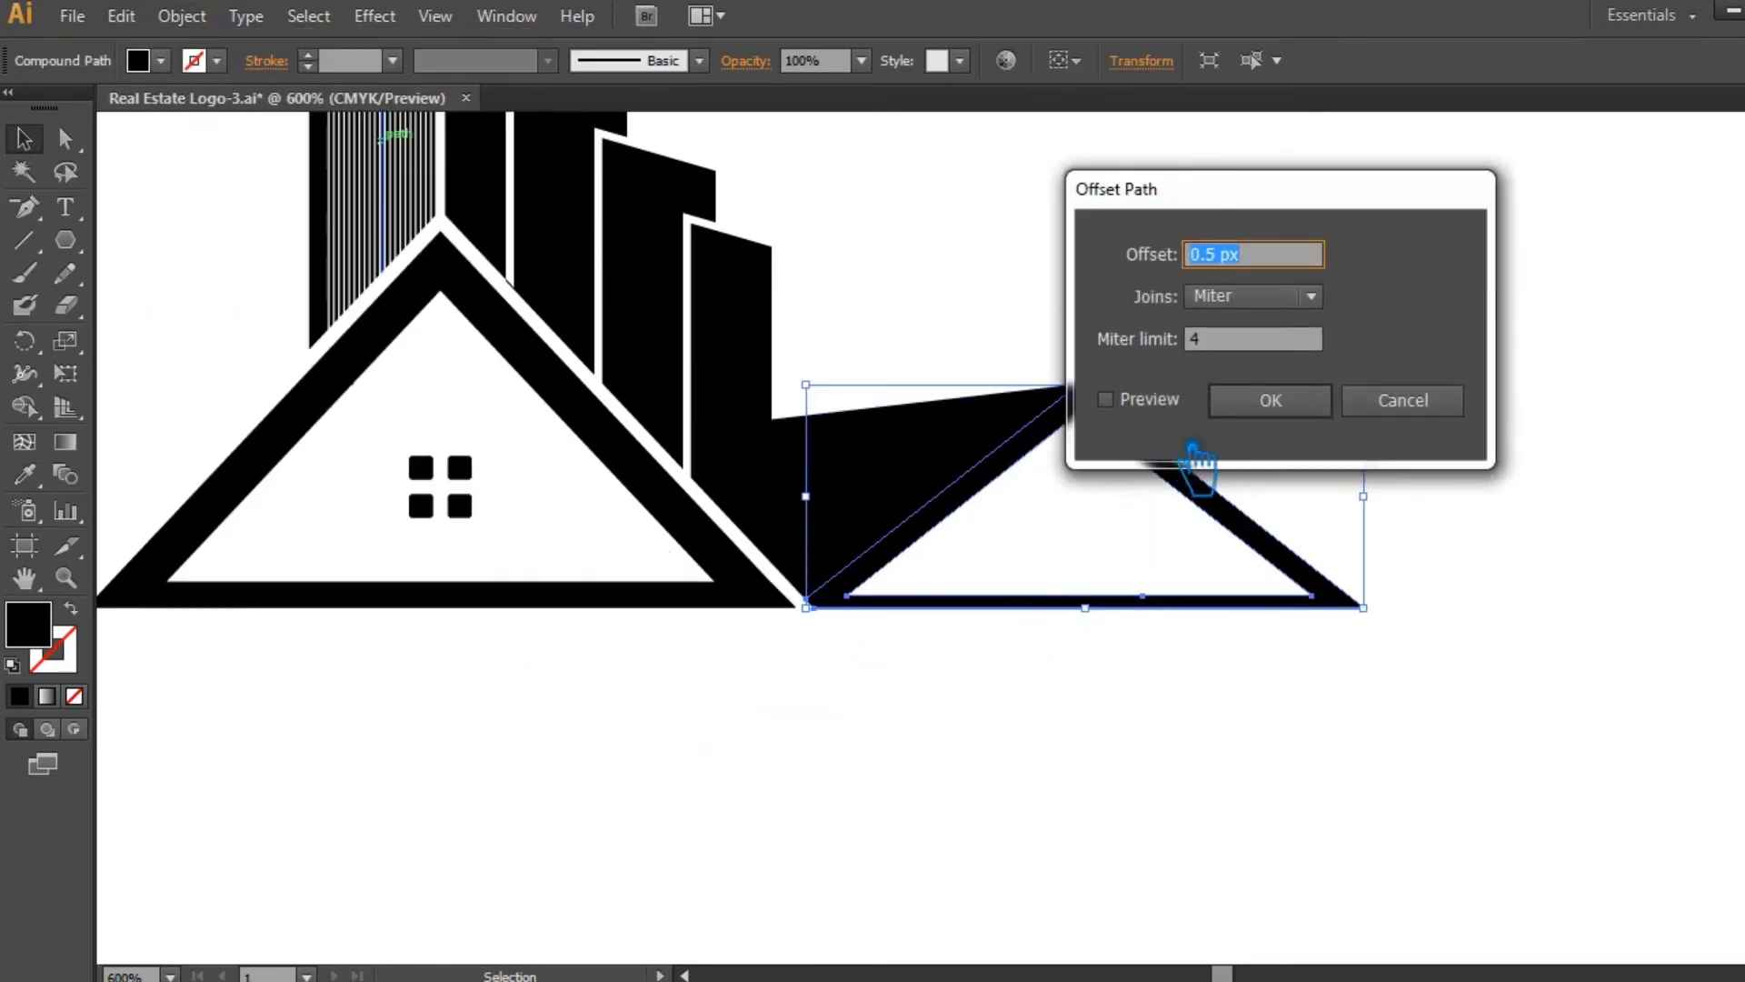
pyautogui.click(1133, 403)
pyautogui.click(1315, 401)
pyautogui.click(1313, 413)
# - Divide the small gable frame, its offset outline and the side-roof shape with Pathfinder
pyautogui.moveTo(1120, 495); pyautogui.dragTo(1016, 335)
pyautogui.click(1122, 557)
pyautogui.click(1159, 413)
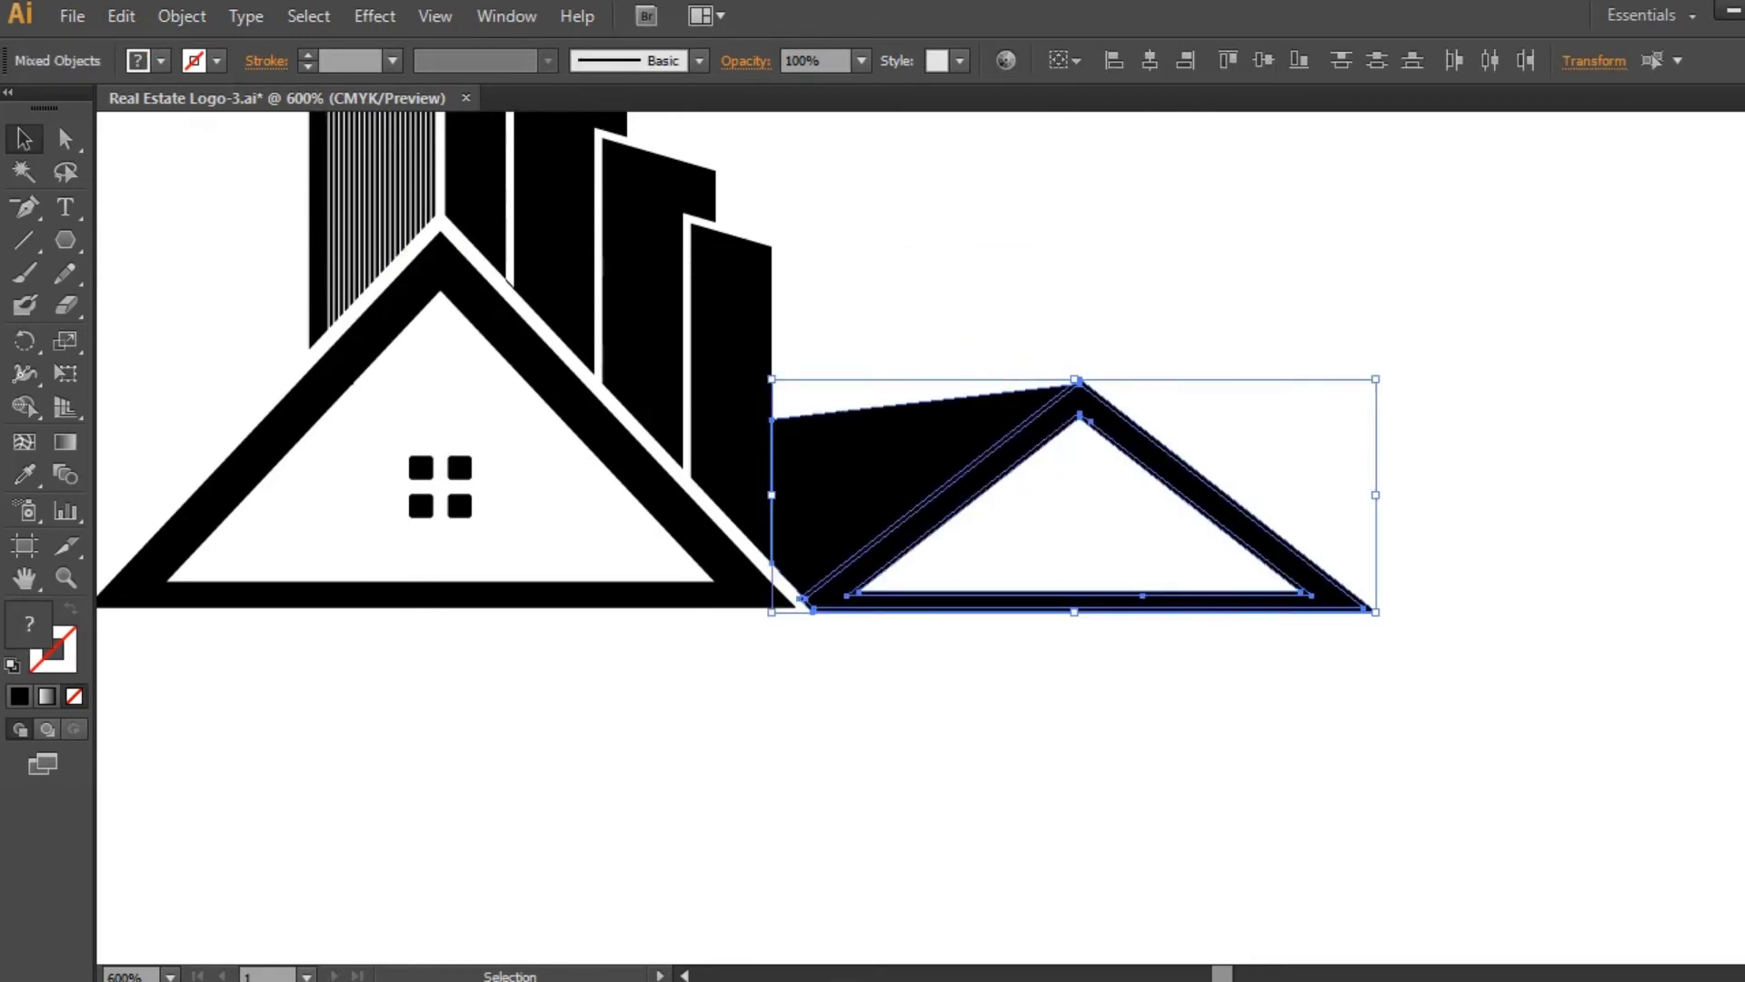
pyautogui.hotkey('ctrl', 'shift', 'F9')
pyautogui.click(1530, 603)
pyautogui.click(1240, 449)
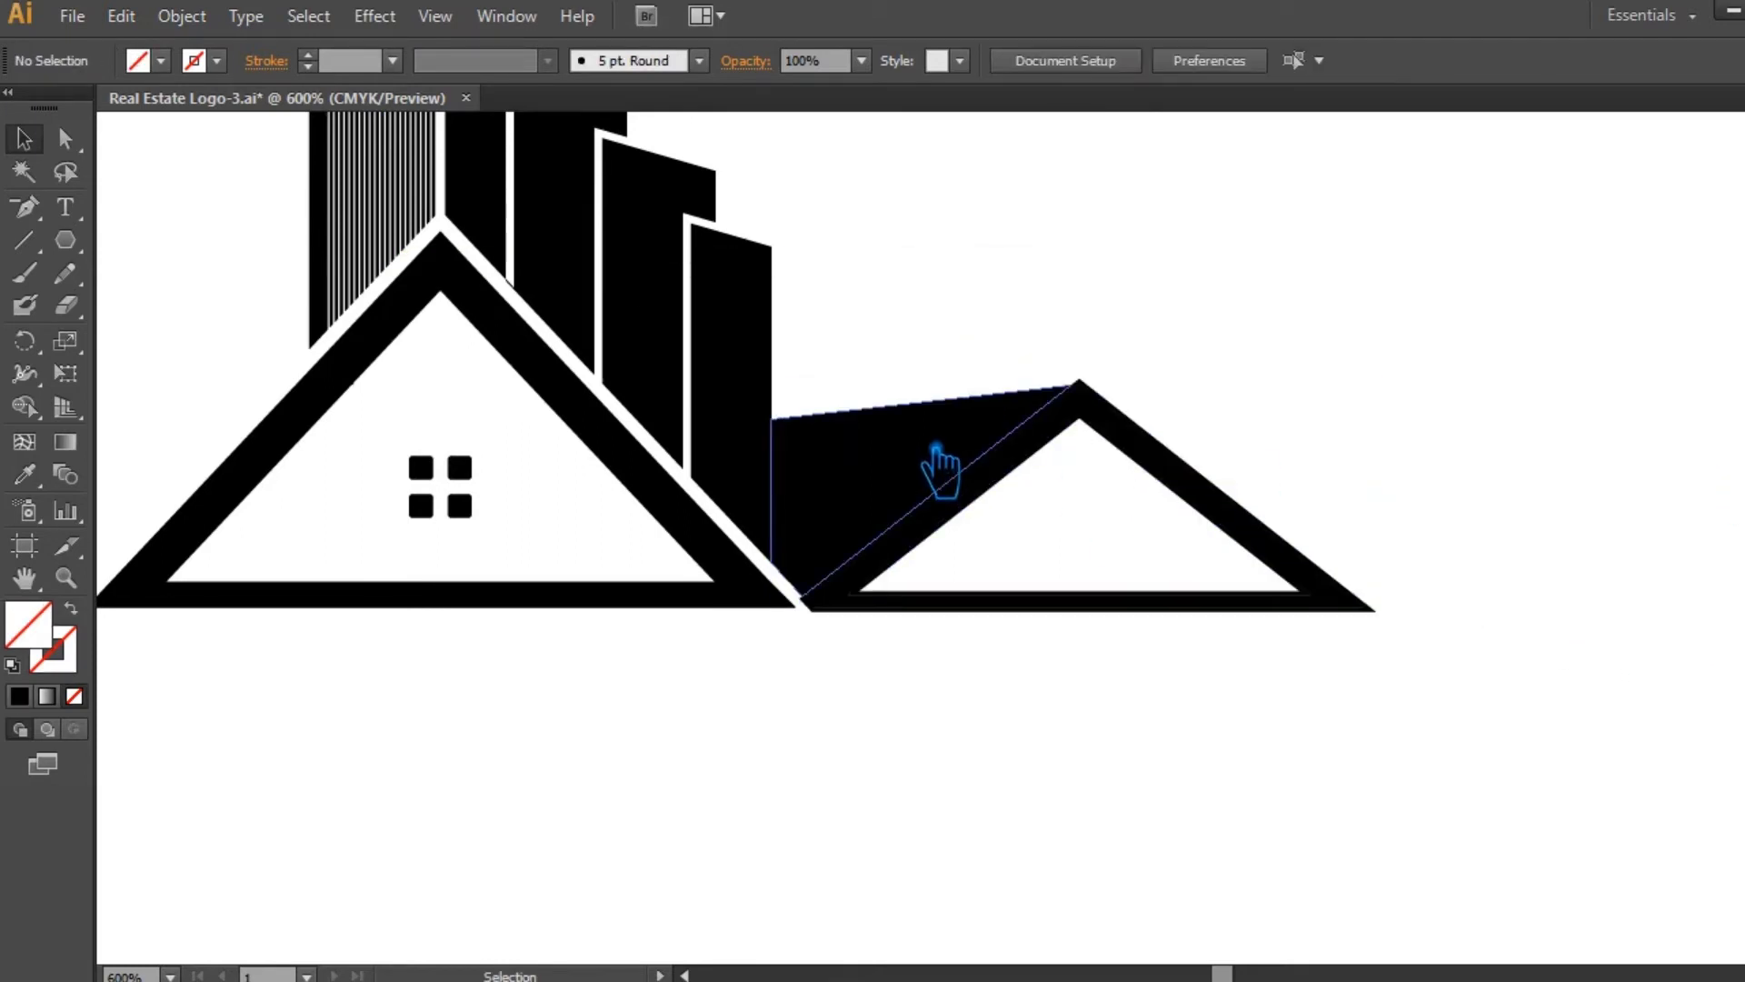
# - Ungroup the divided side-house pieces and delete the offset strip along the gable's outer edge
pyautogui.rightClick(912, 436)
pyautogui.click(991, 596)
pyautogui.click(852, 622)
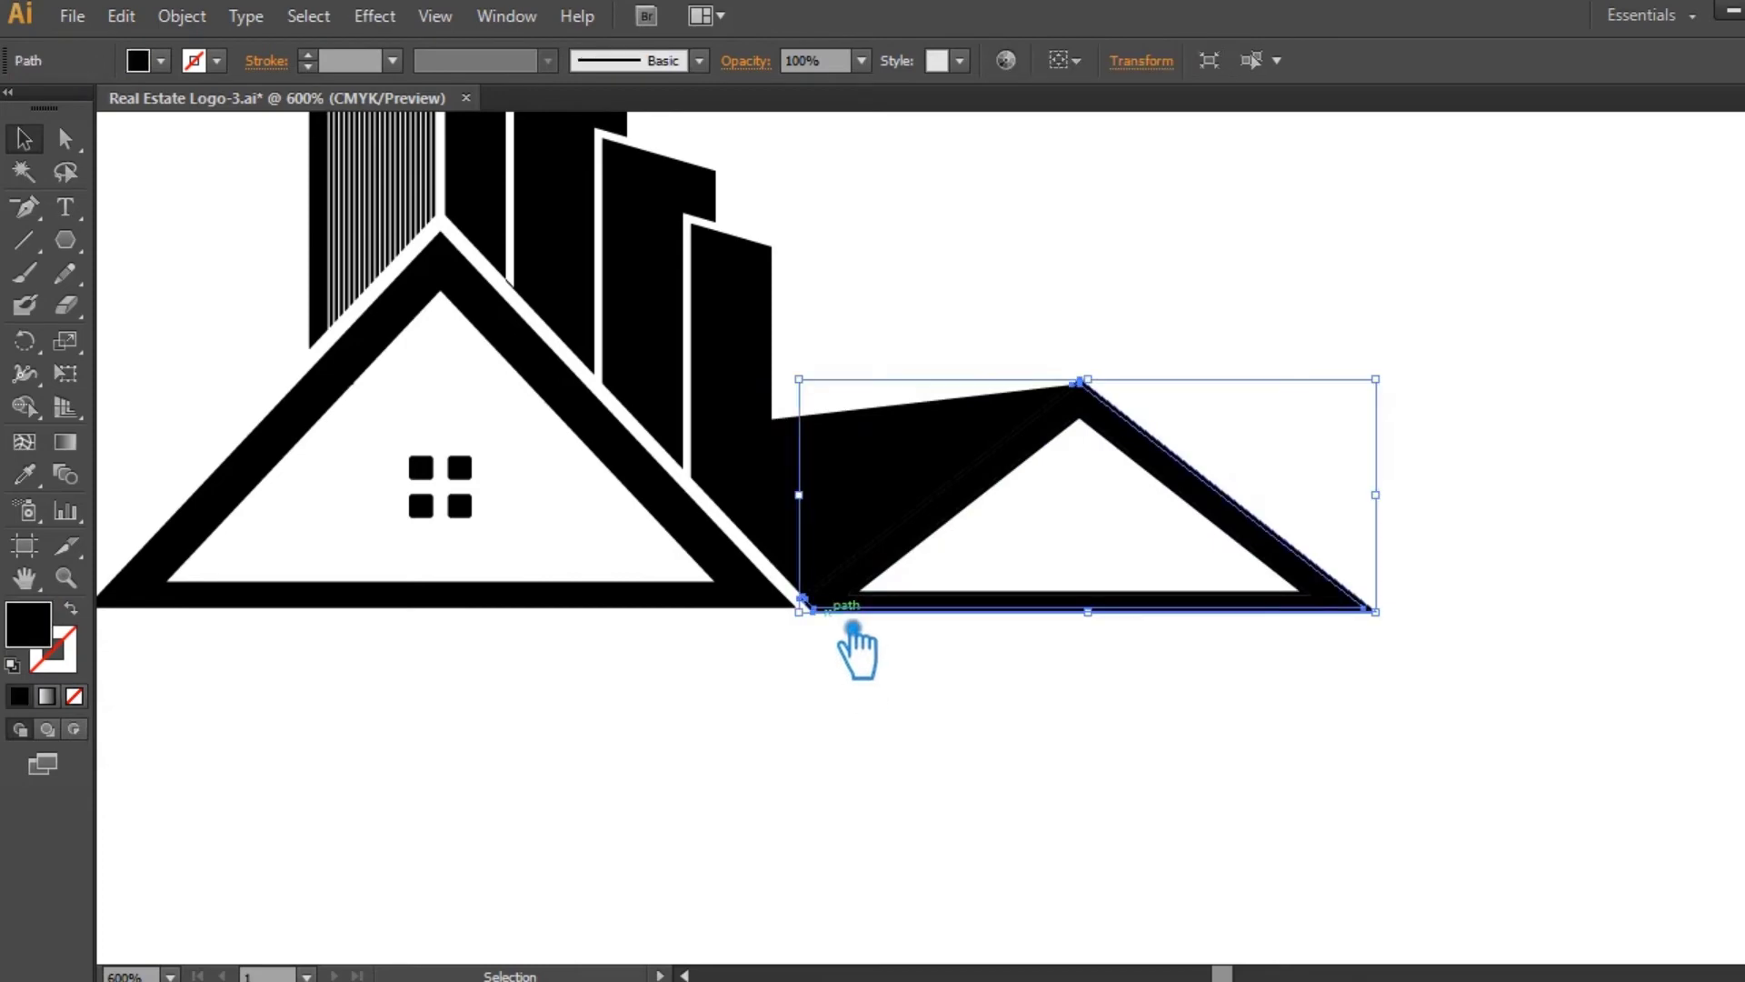
pyautogui.click(849, 647)
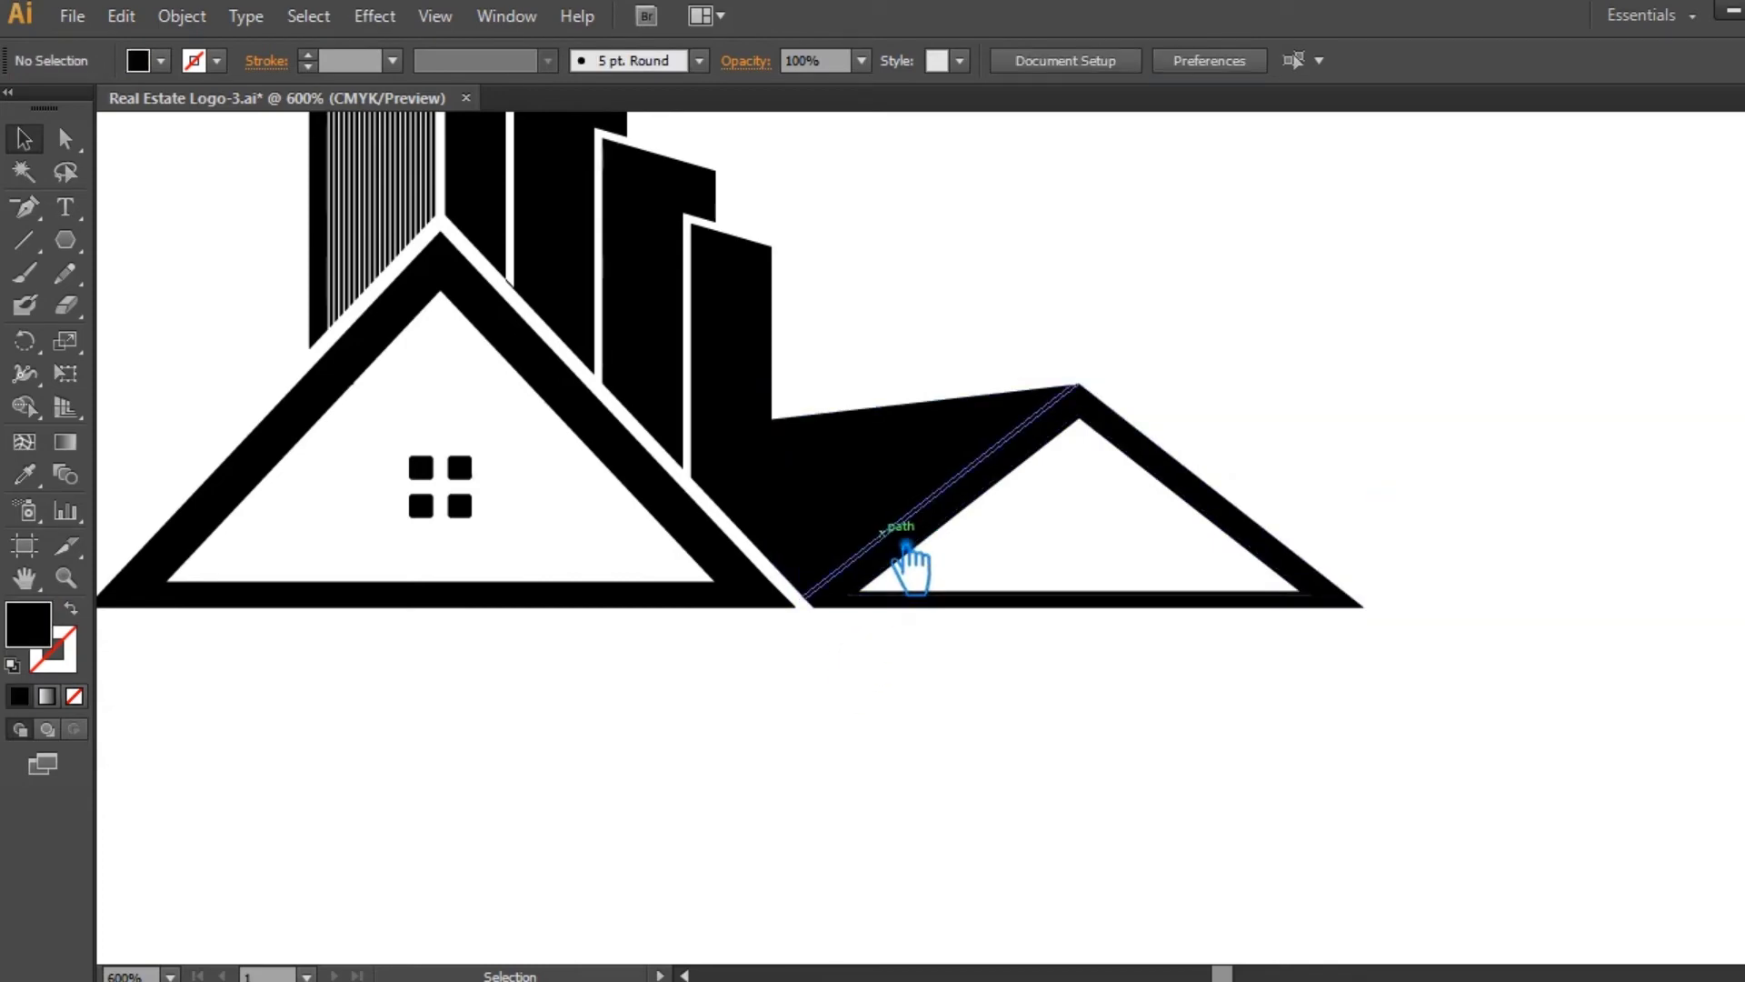
# - Cut the small gable frame, delete the leftover offset strips around it, paste the frame back in place and save
pyautogui.click(943, 572)
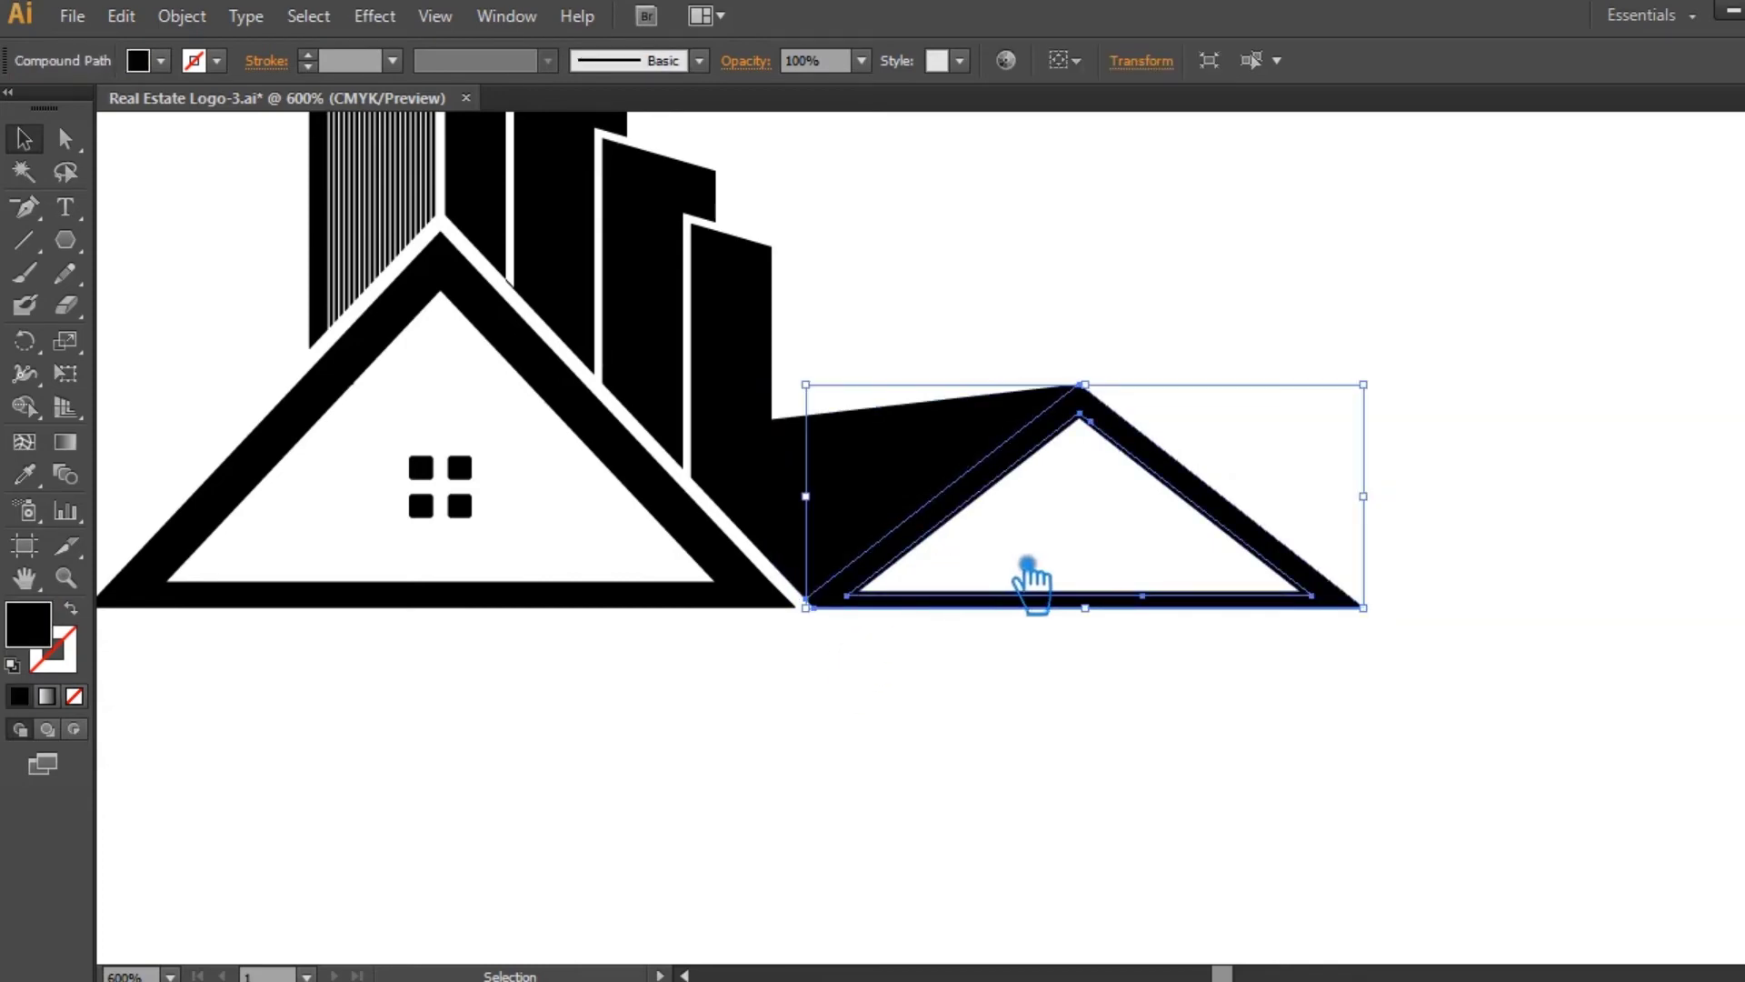
pyautogui.click(995, 556)
pyautogui.click(973, 538)
pyautogui.press('Delete')
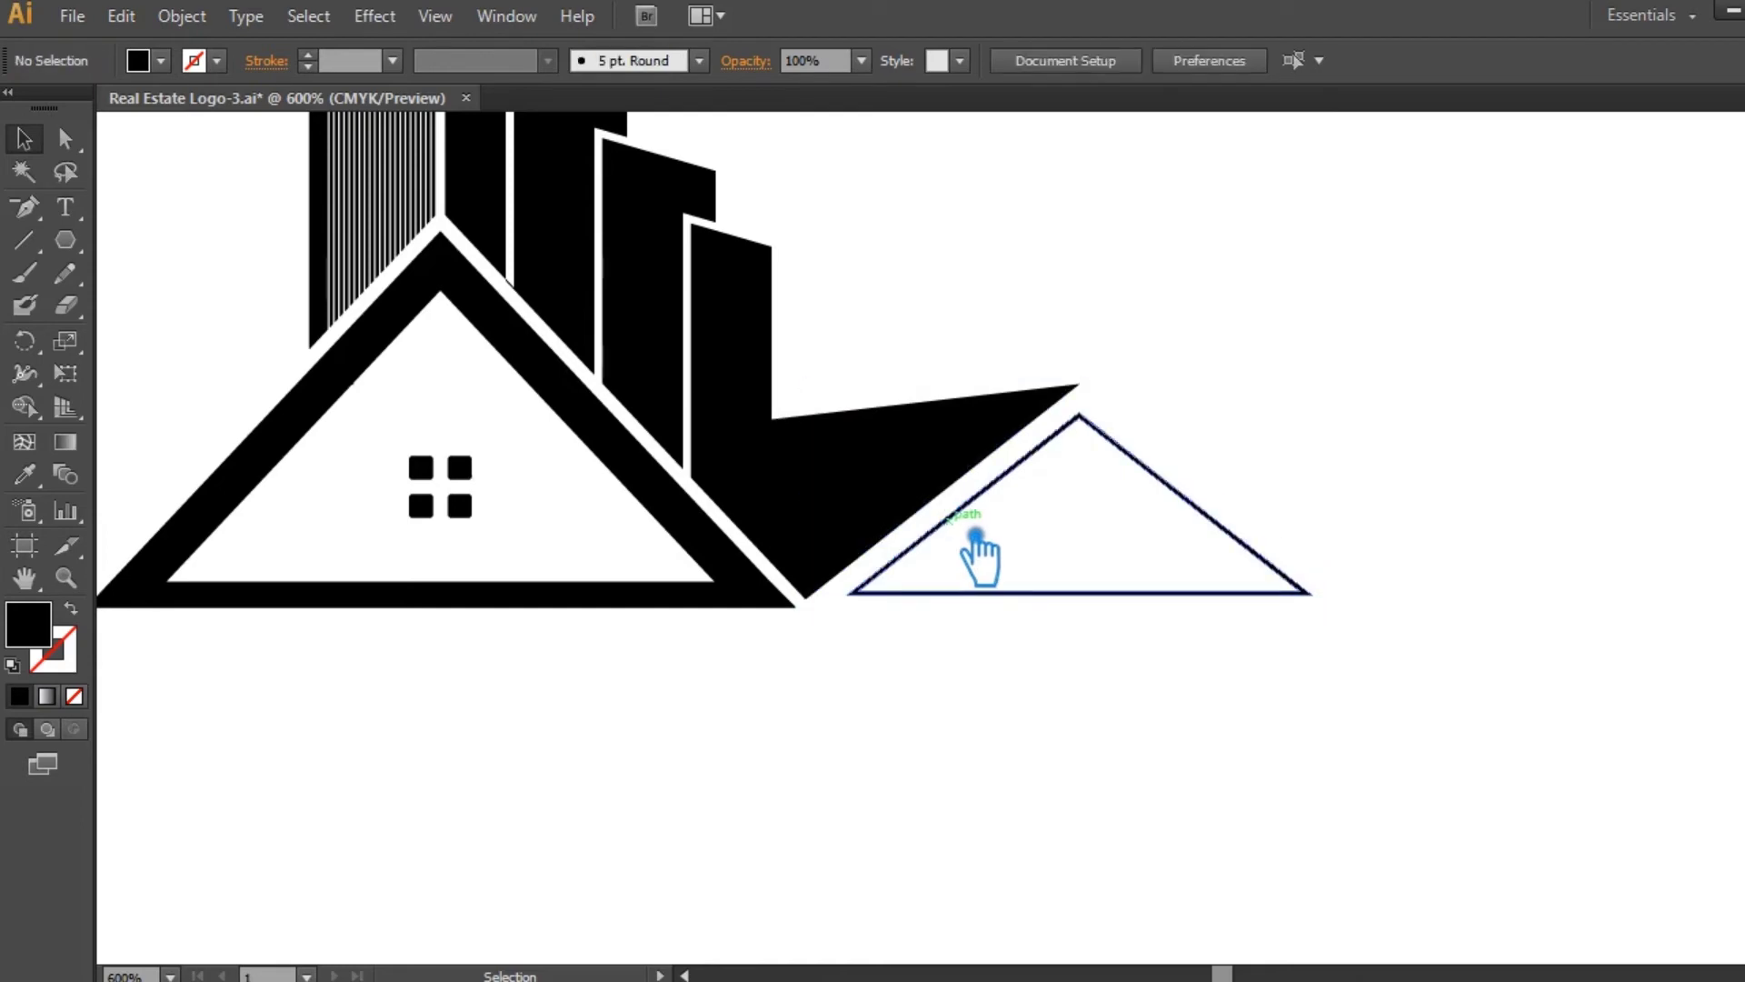
pyautogui.hotkey('ctrl', 'z')
pyautogui.hotkey('ctrl', 'shift', 'z')
pyautogui.click(975, 534)
pyautogui.press('Delete')
pyautogui.click(977, 536)
pyautogui.press('Delete')
pyautogui.click(947, 511)
pyautogui.press('Delete')
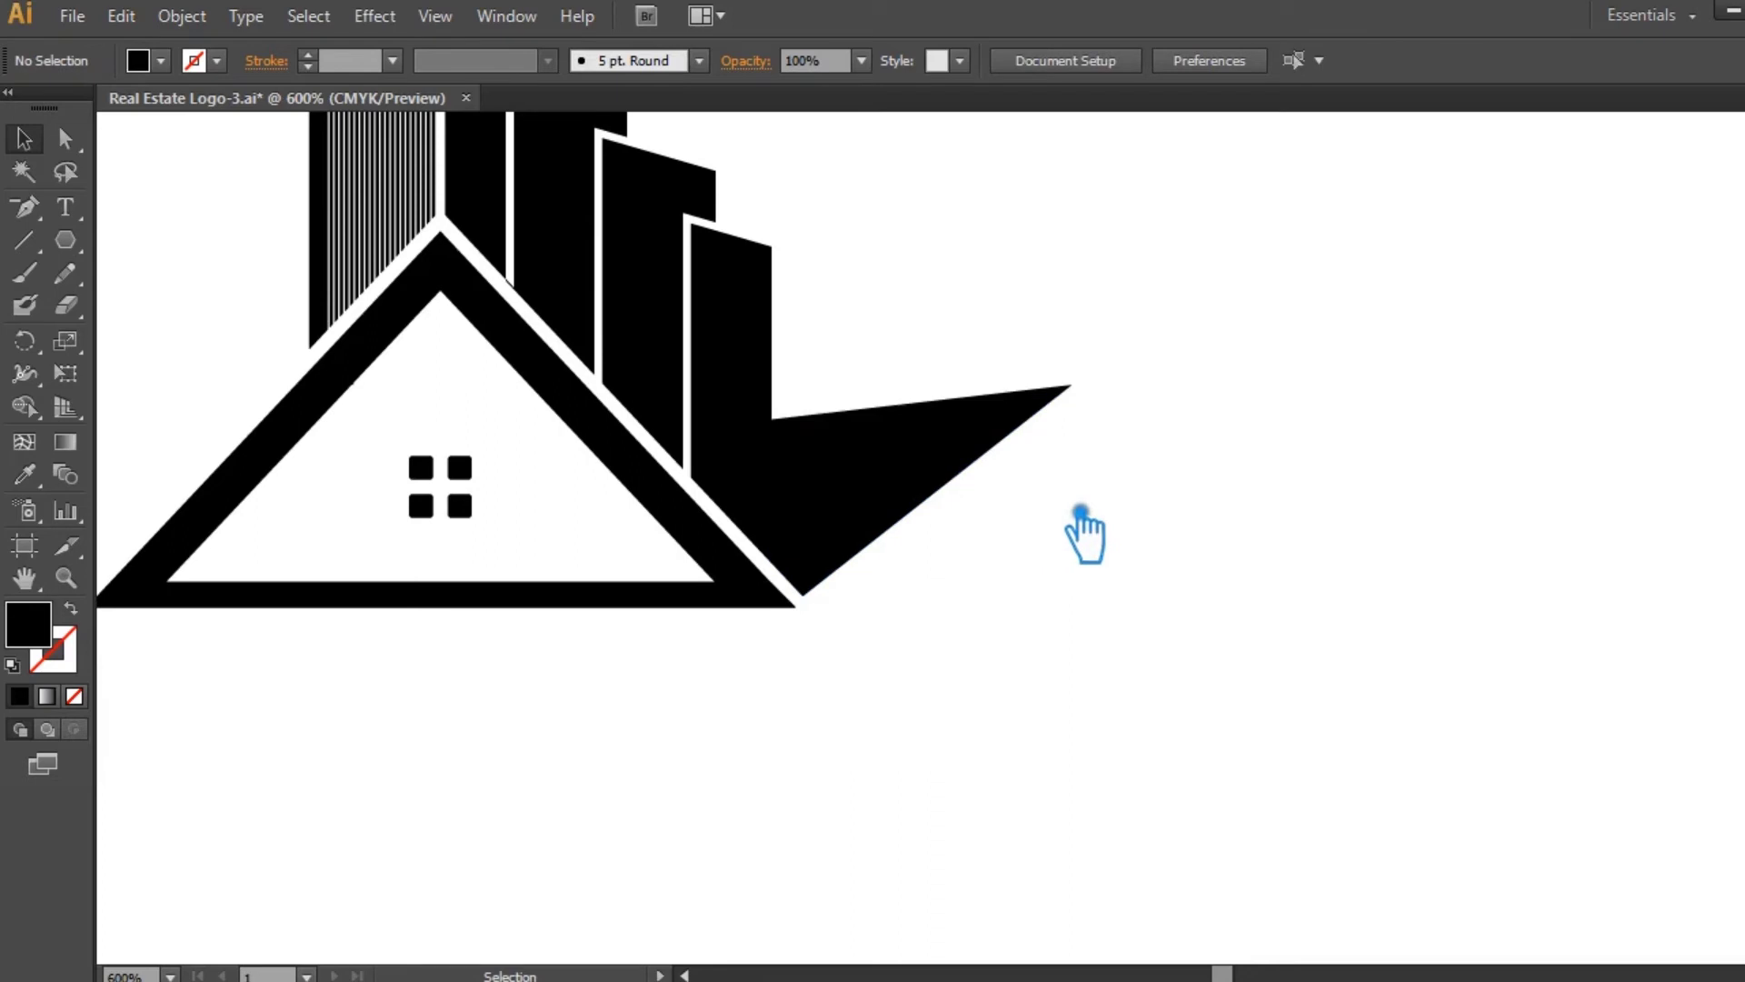
pyautogui.hotkey('ctrl', 'f')
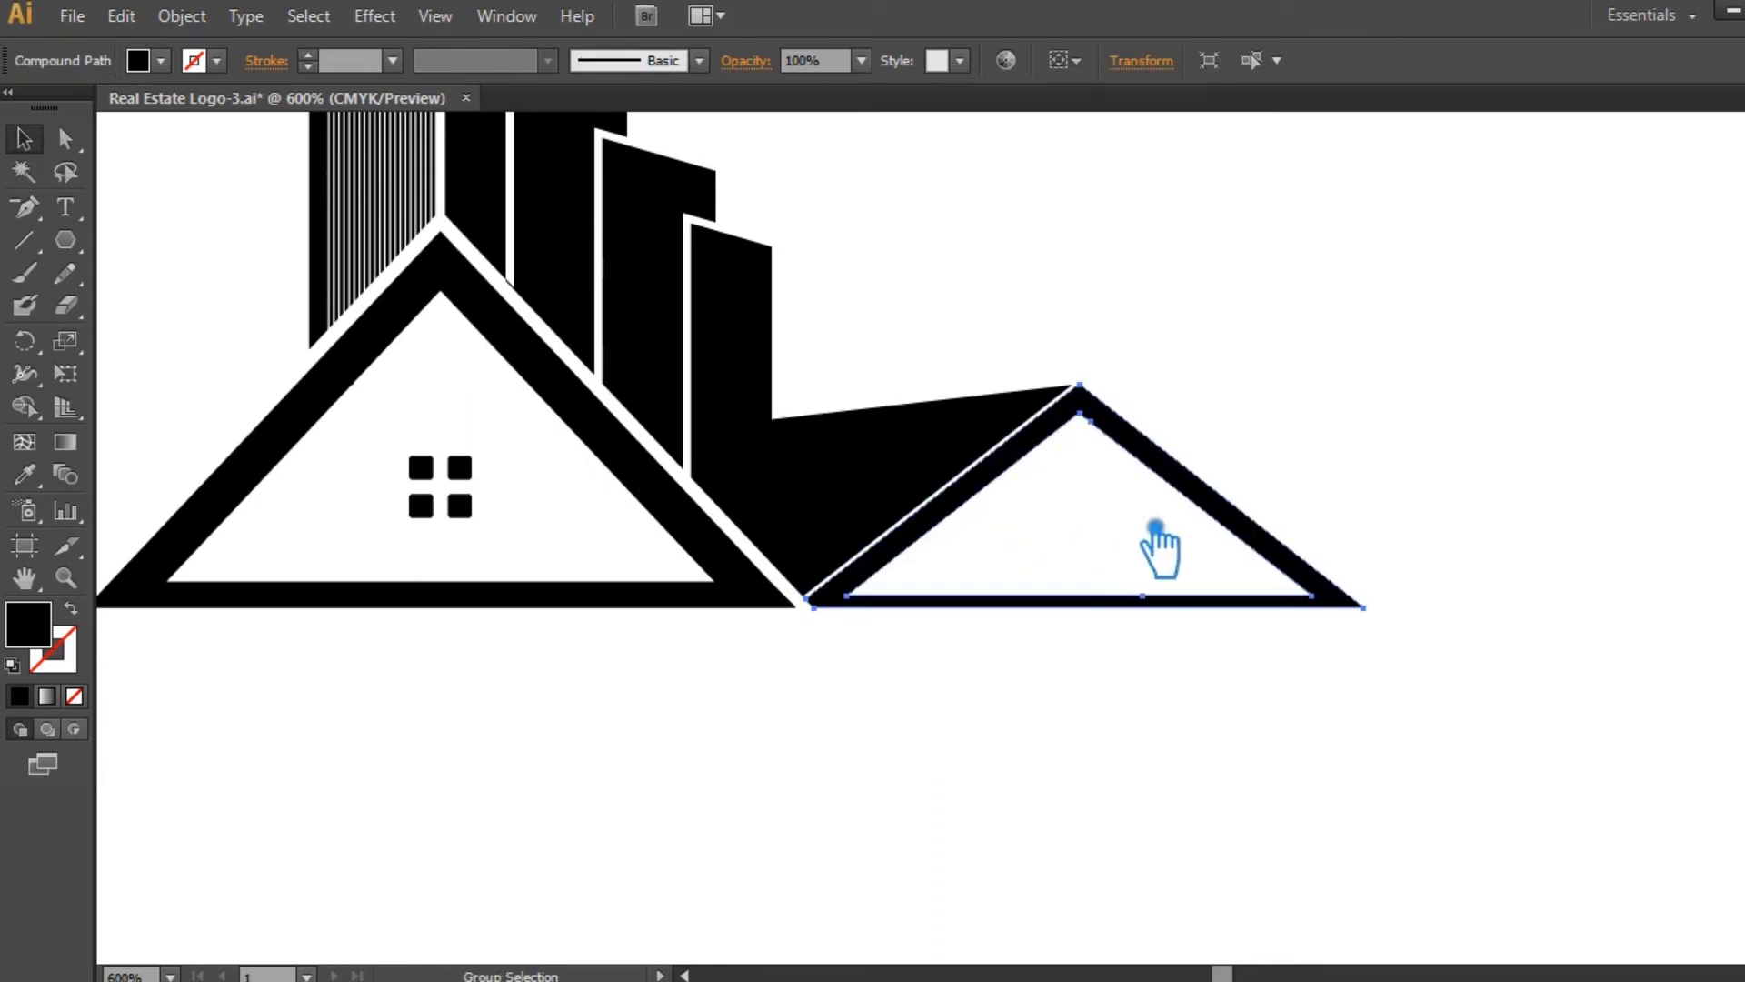
pyautogui.click(1587, 396)
pyautogui.hotkey('ctrl', 's')
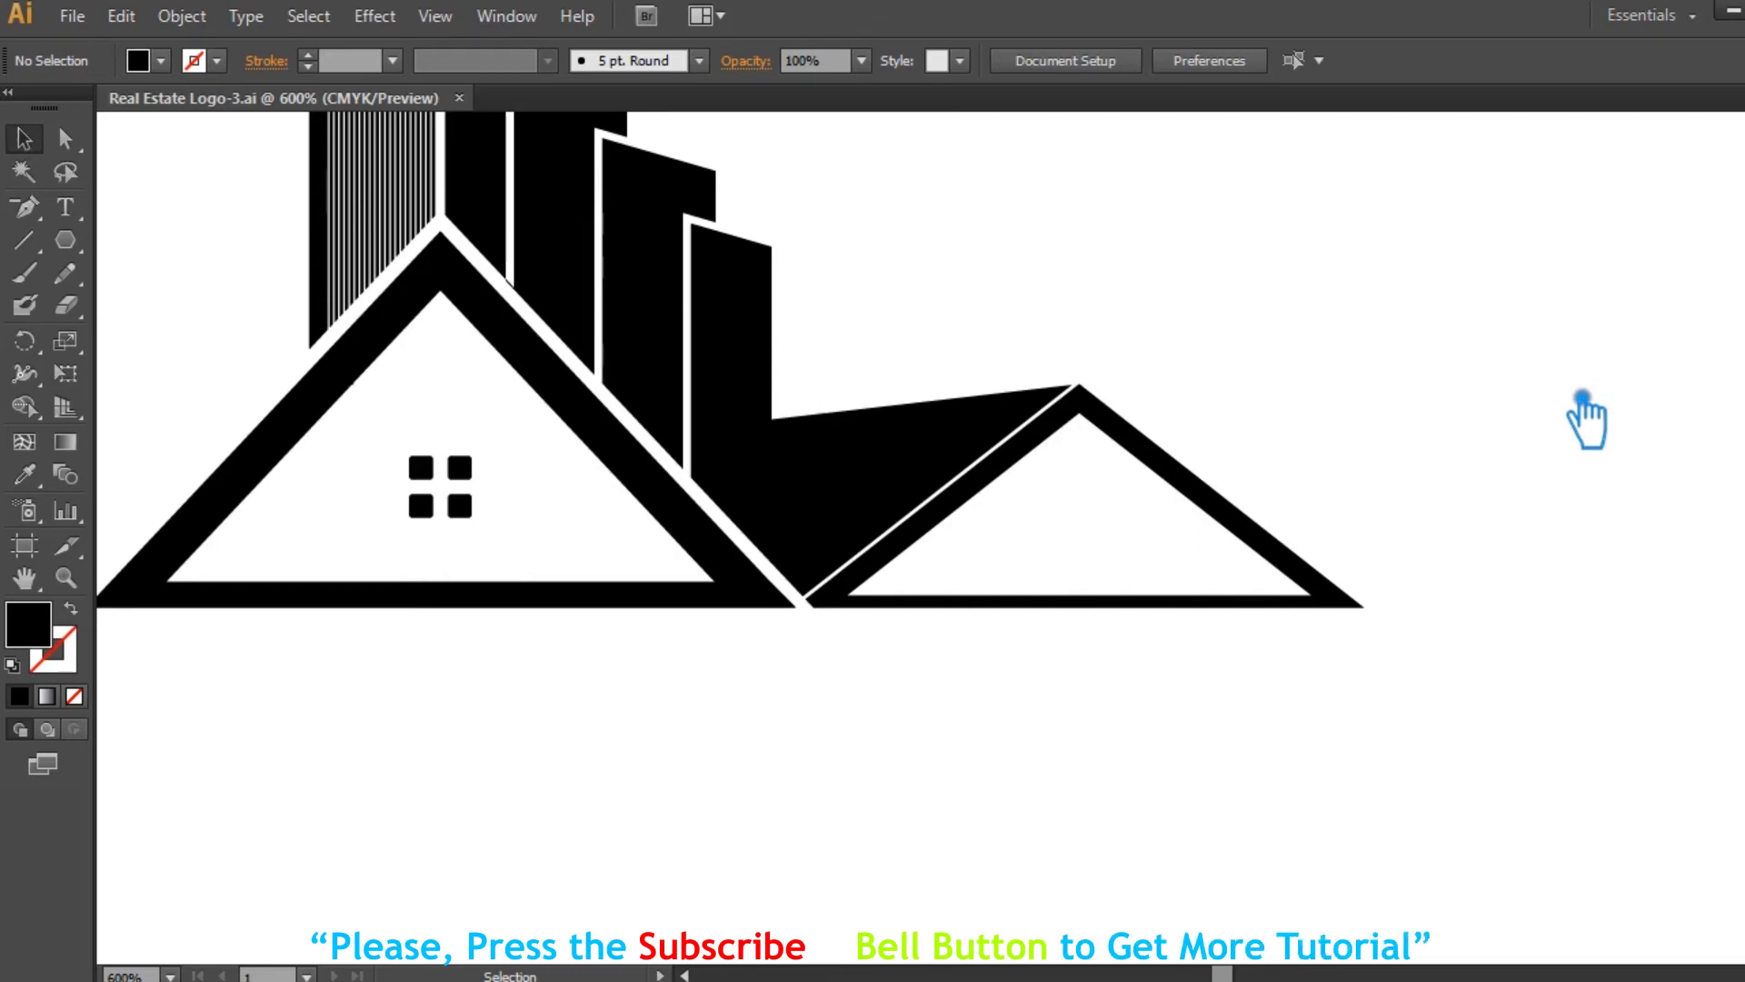
# - Group the four window squares inside the large house triangle
pyautogui.hotkey('ctrl', '-')
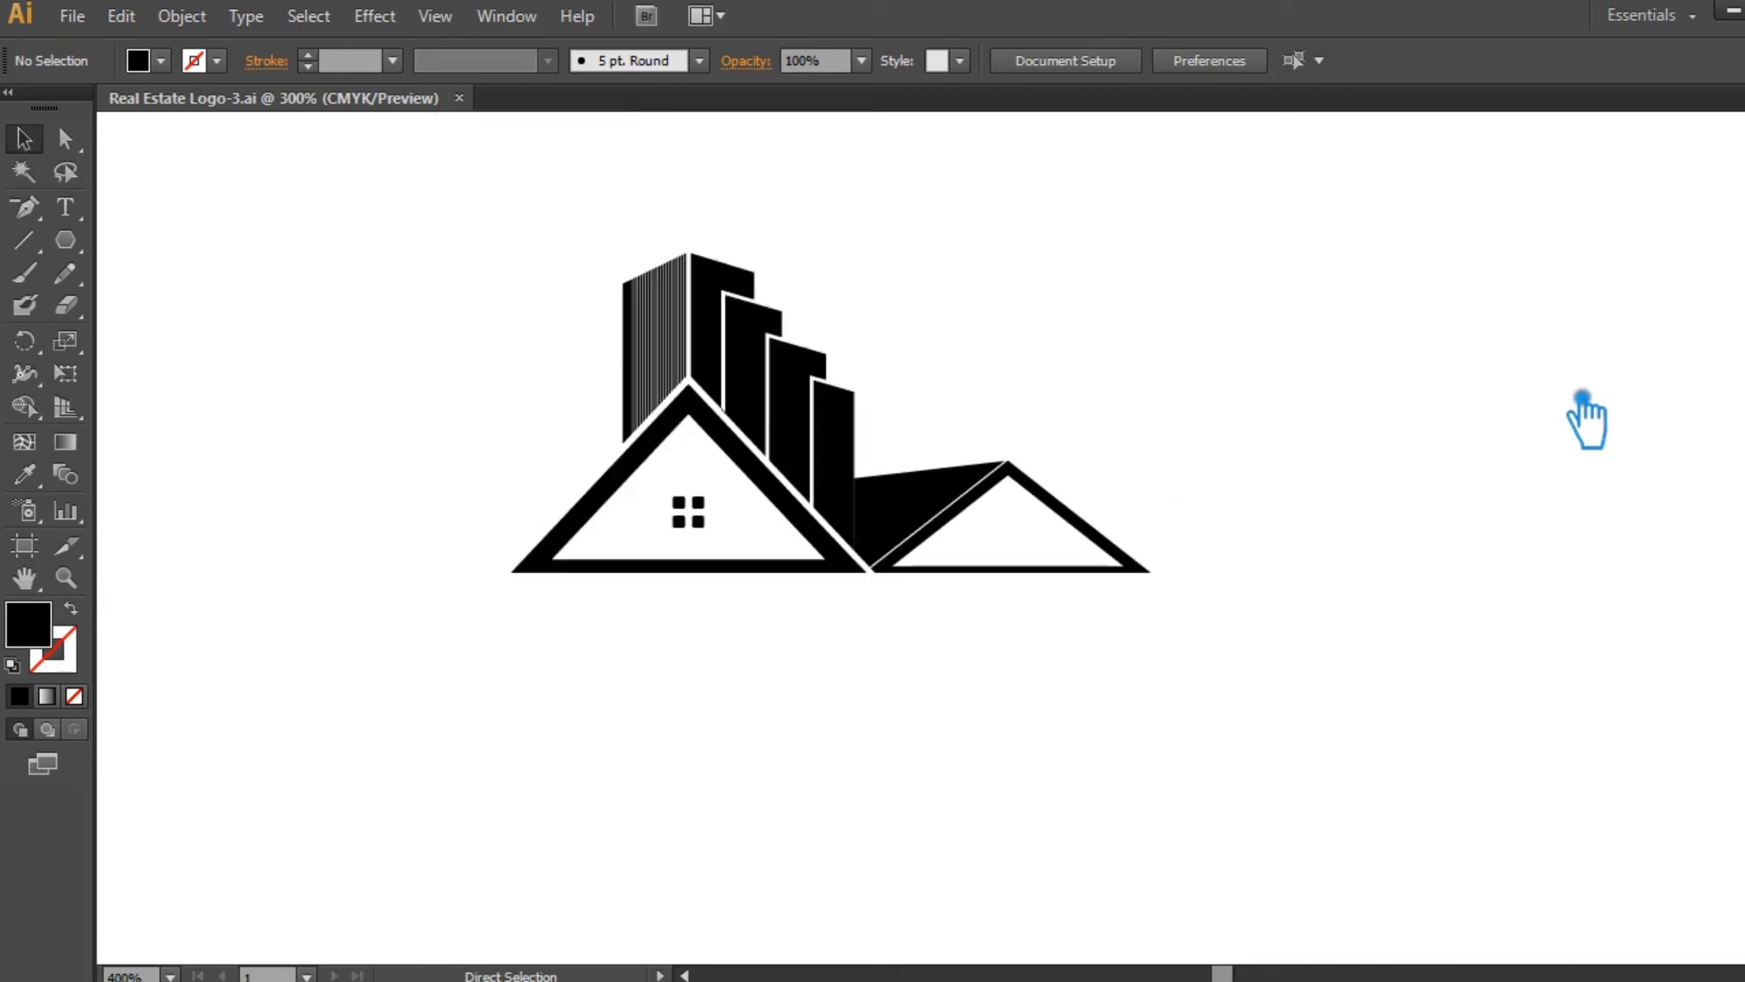
pyautogui.click(705, 526)
pyautogui.click(811, 673)
pyautogui.click(718, 532)
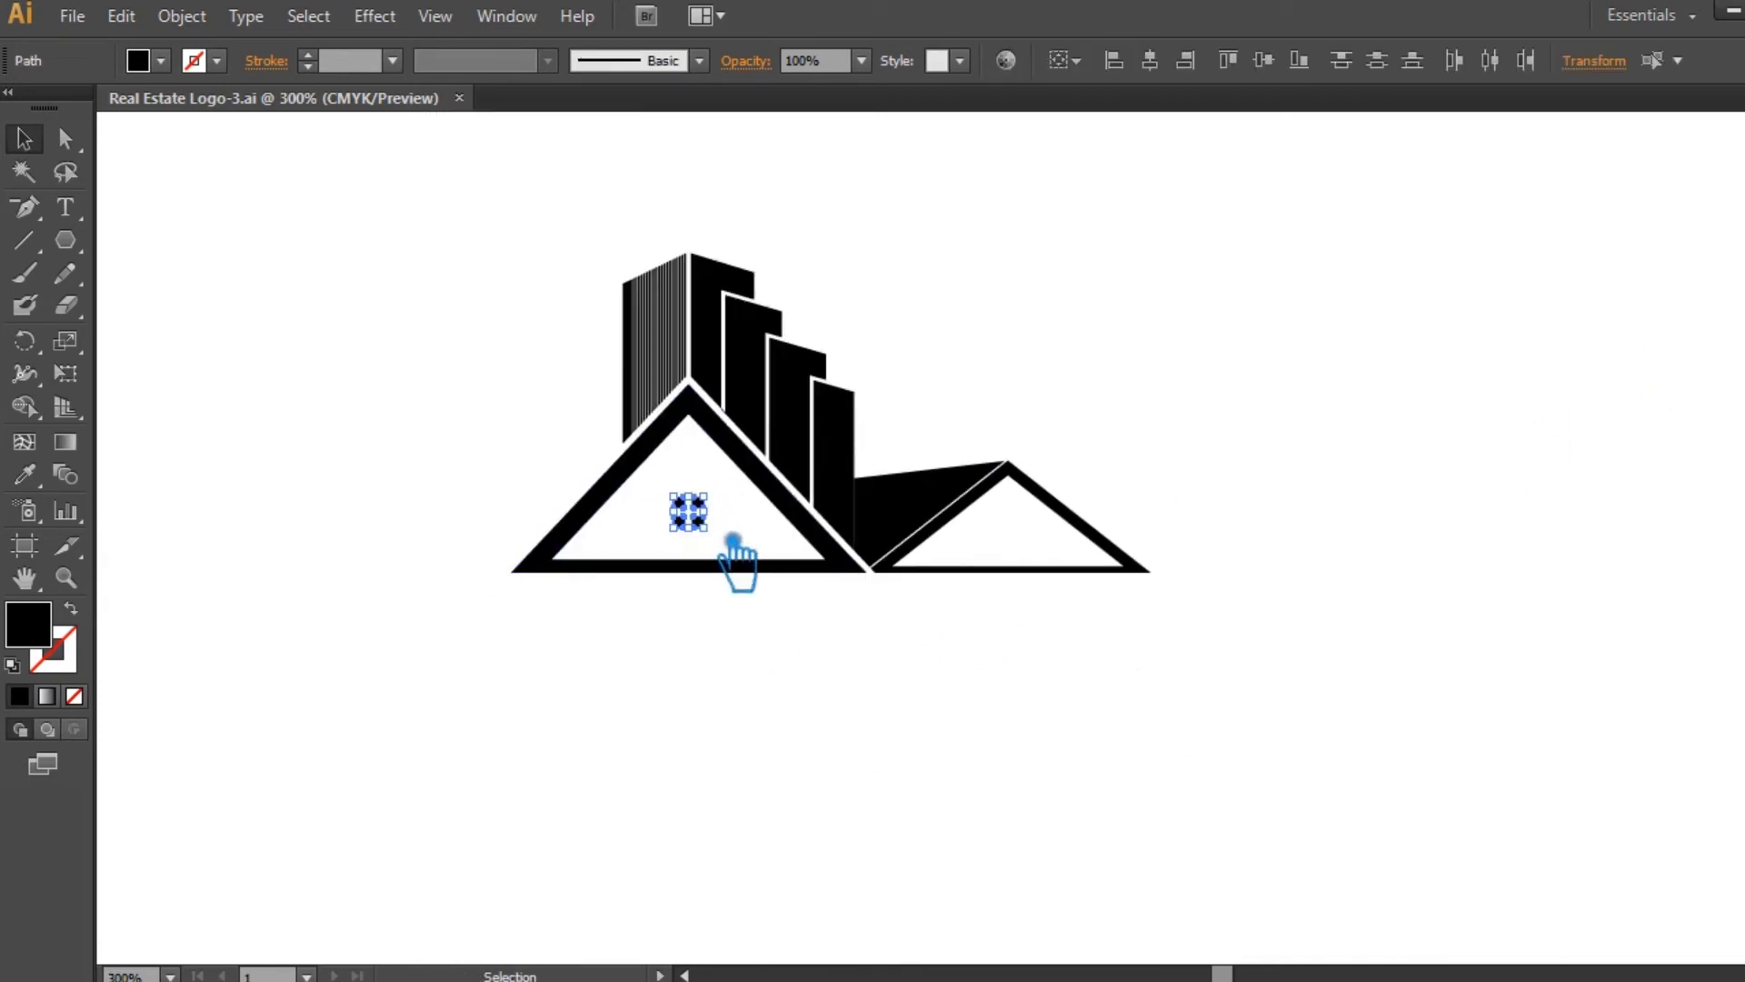
pyautogui.hotkey('ctrl', 'g')
pyautogui.click(863, 752)
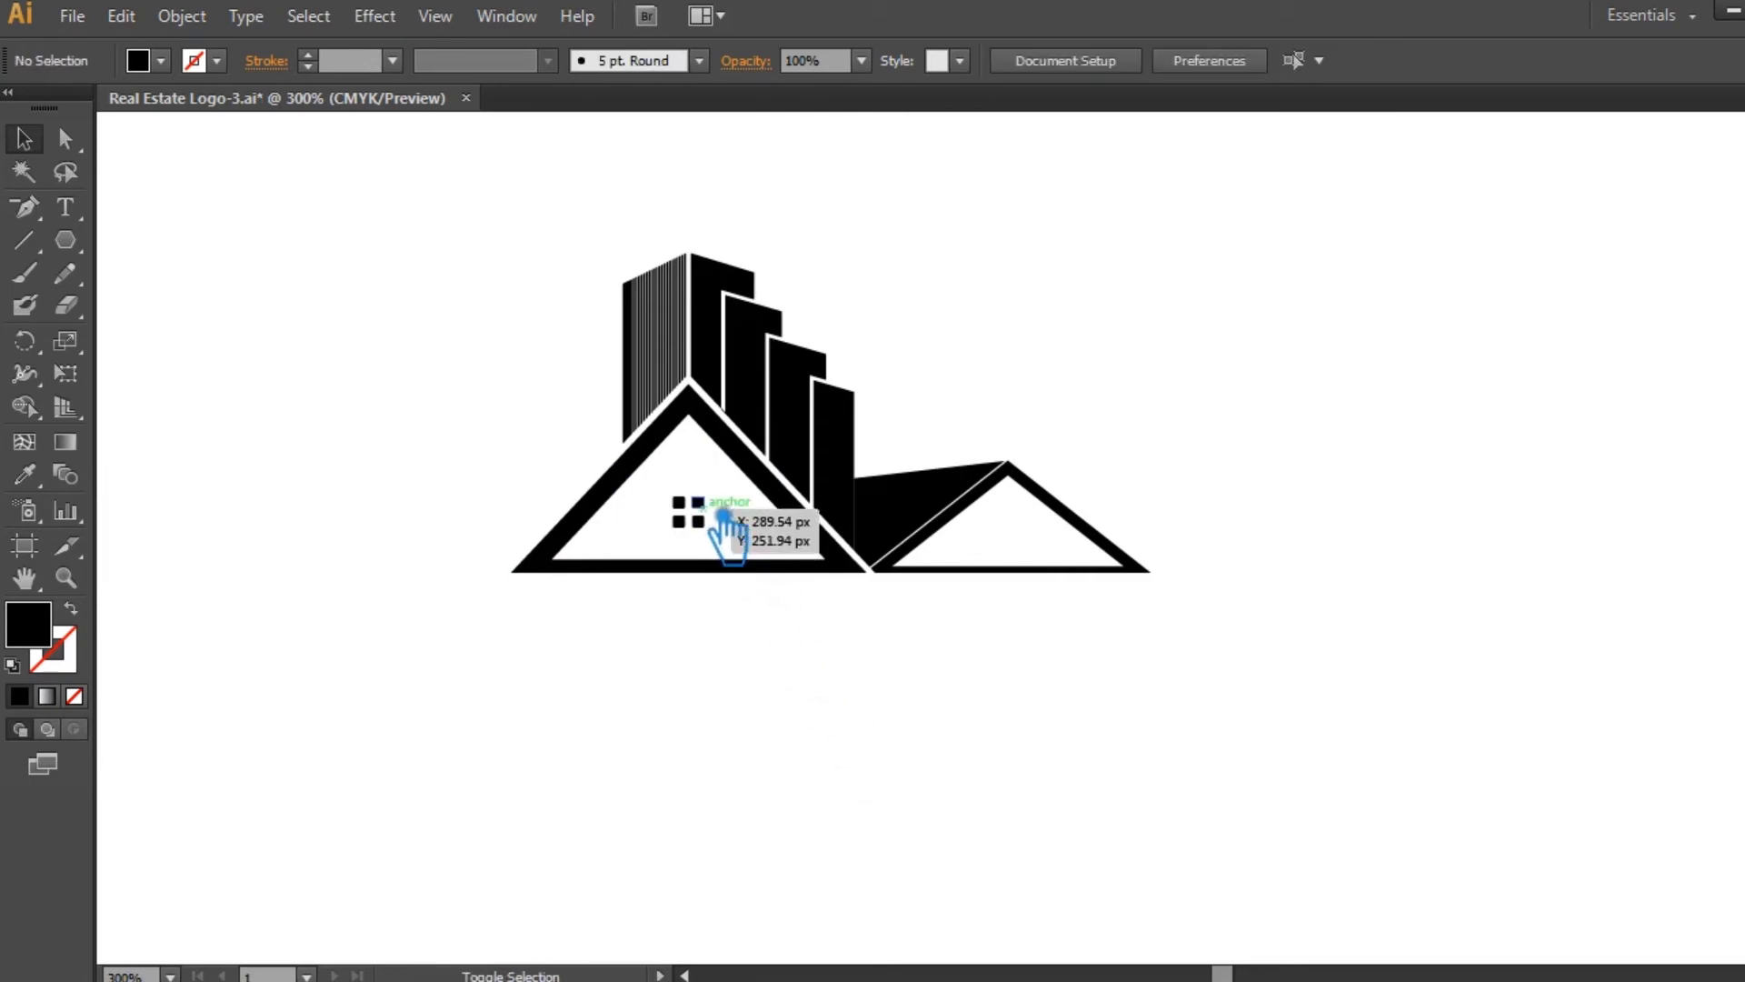
# - Duplicate the grouped window horizontally into the side house's gable and nudge both windows slightly down
pyautogui.click(724, 526)
pyautogui.moveTo(725, 528); pyautogui.dragTo(1027, 532)
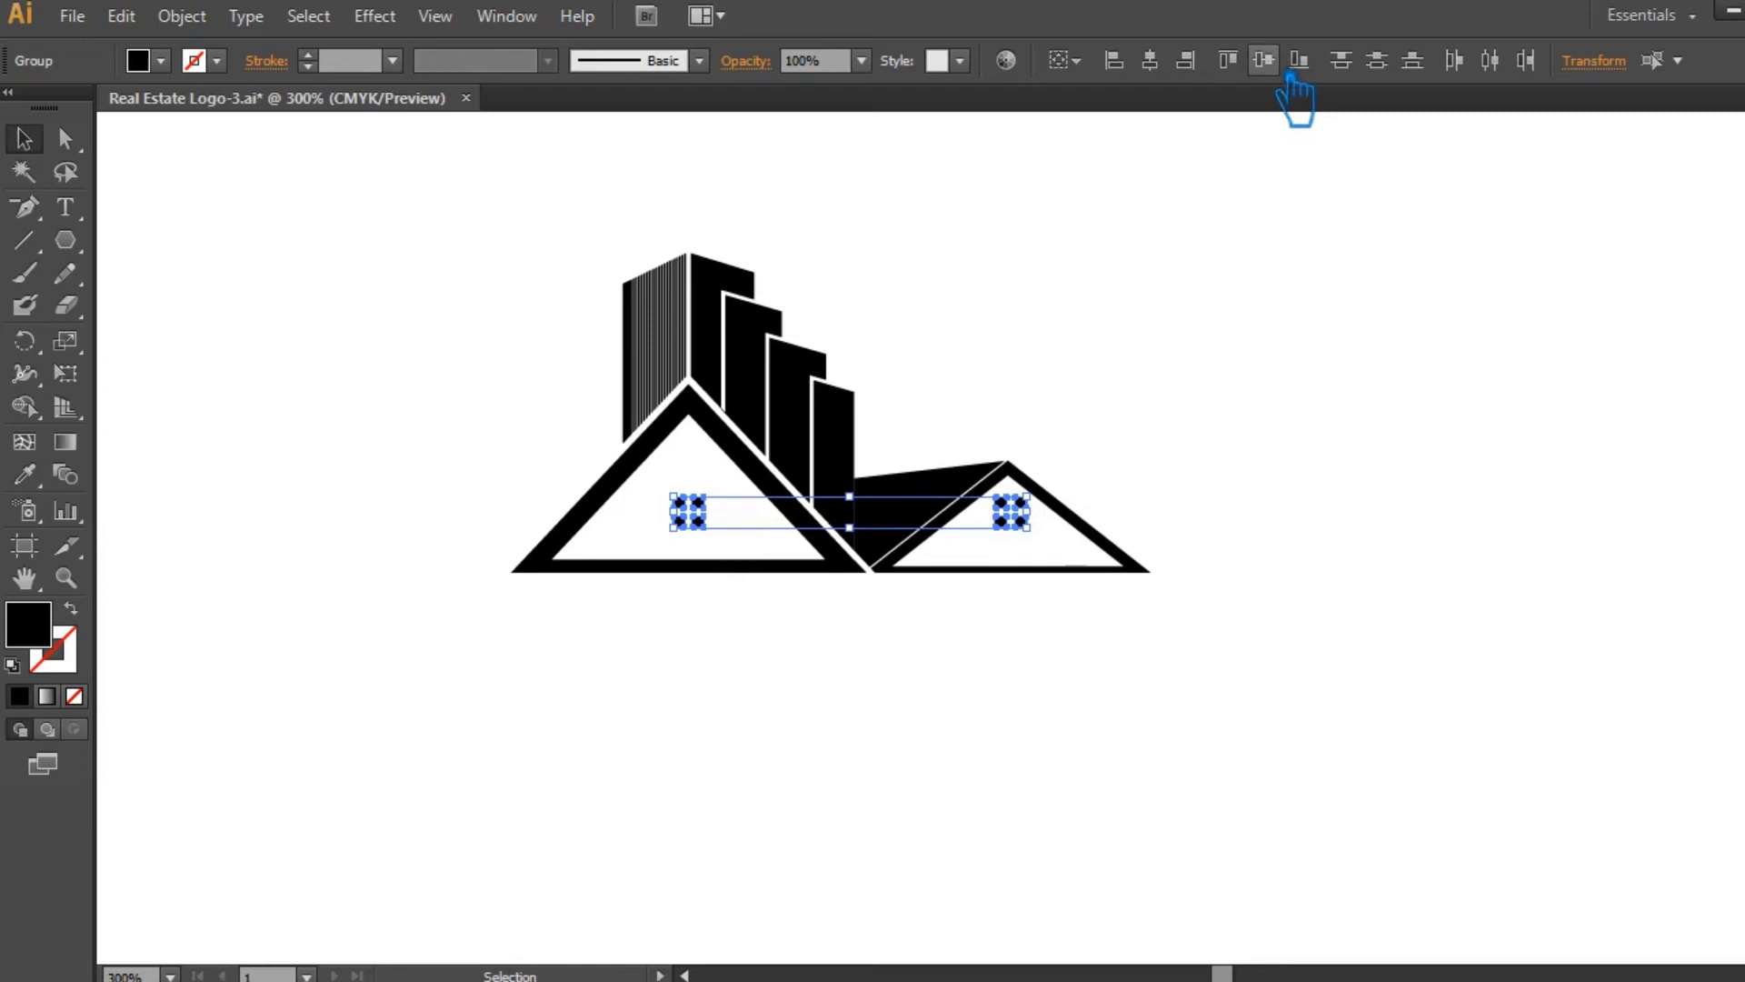
pyautogui.press('Down')
pyautogui.press('Down')
pyautogui.press('Down')
pyautogui.press('Down')
pyautogui.press('Down')
pyautogui.press('Down')
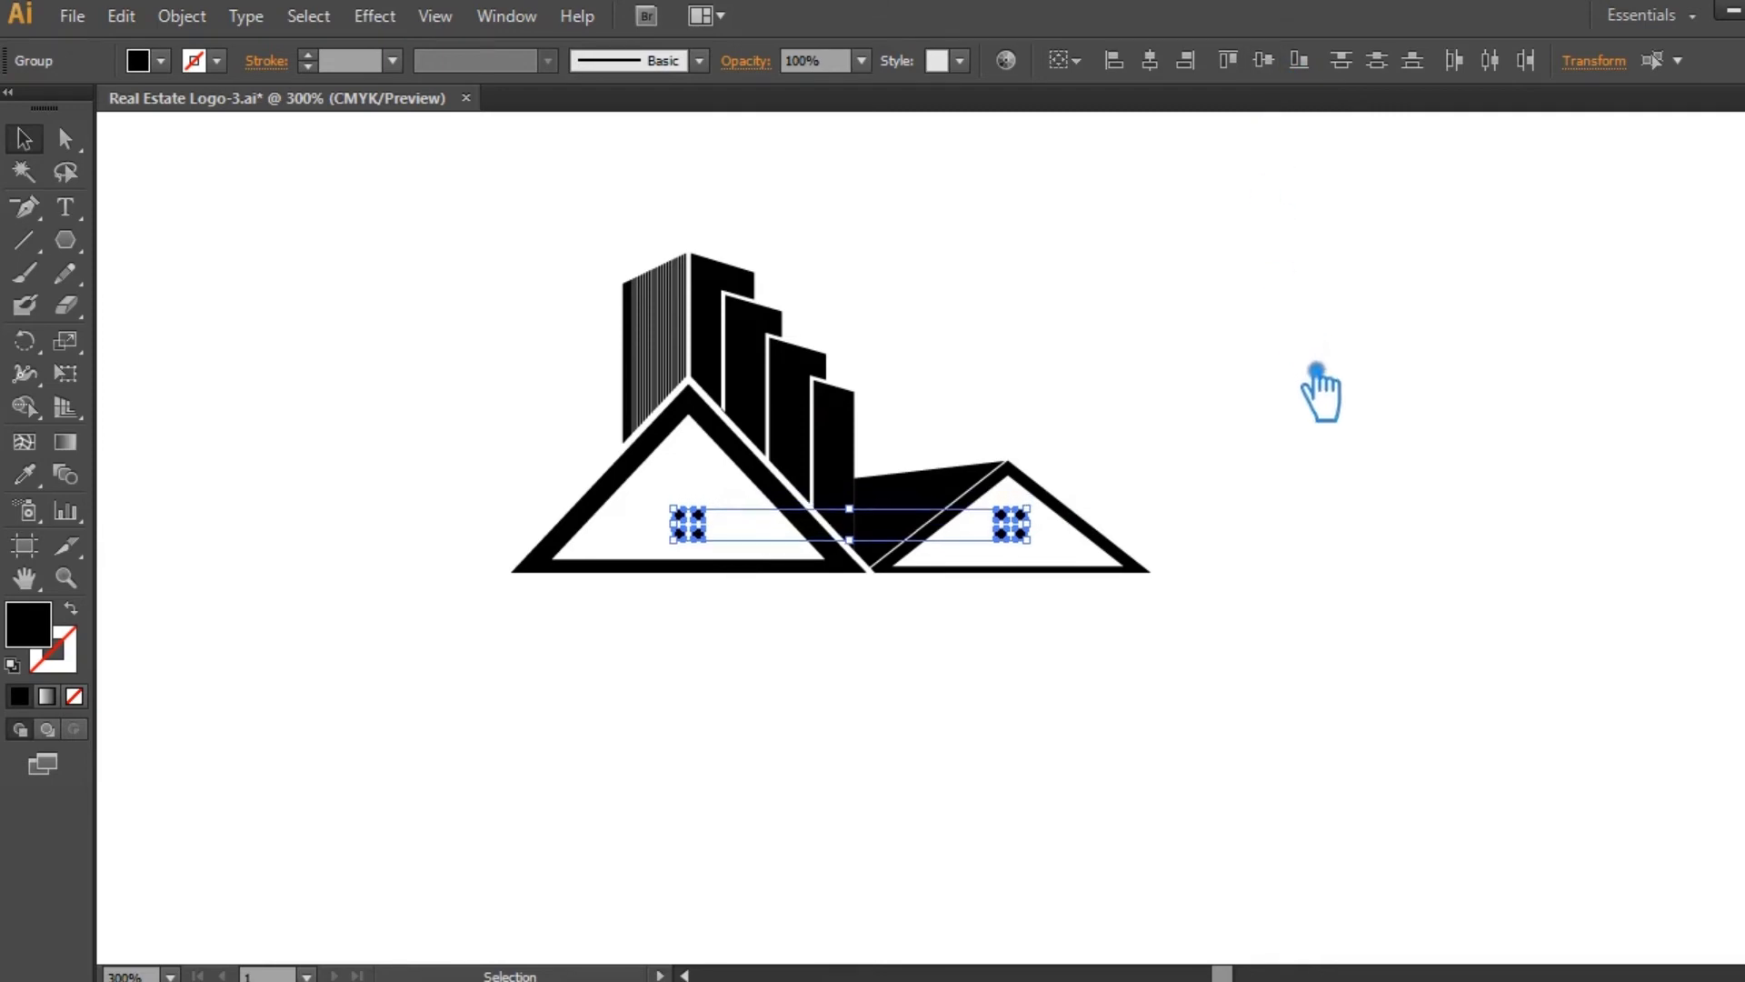
# - Adjust the height of each window separately within its gable, raising the large house's window
pyautogui.click(1232, 555)
pyautogui.click(700, 534)
pyautogui.click(757, 707)
pyautogui.moveTo(701, 542); pyautogui.dragTo(701, 526)
pyautogui.click(774, 662)
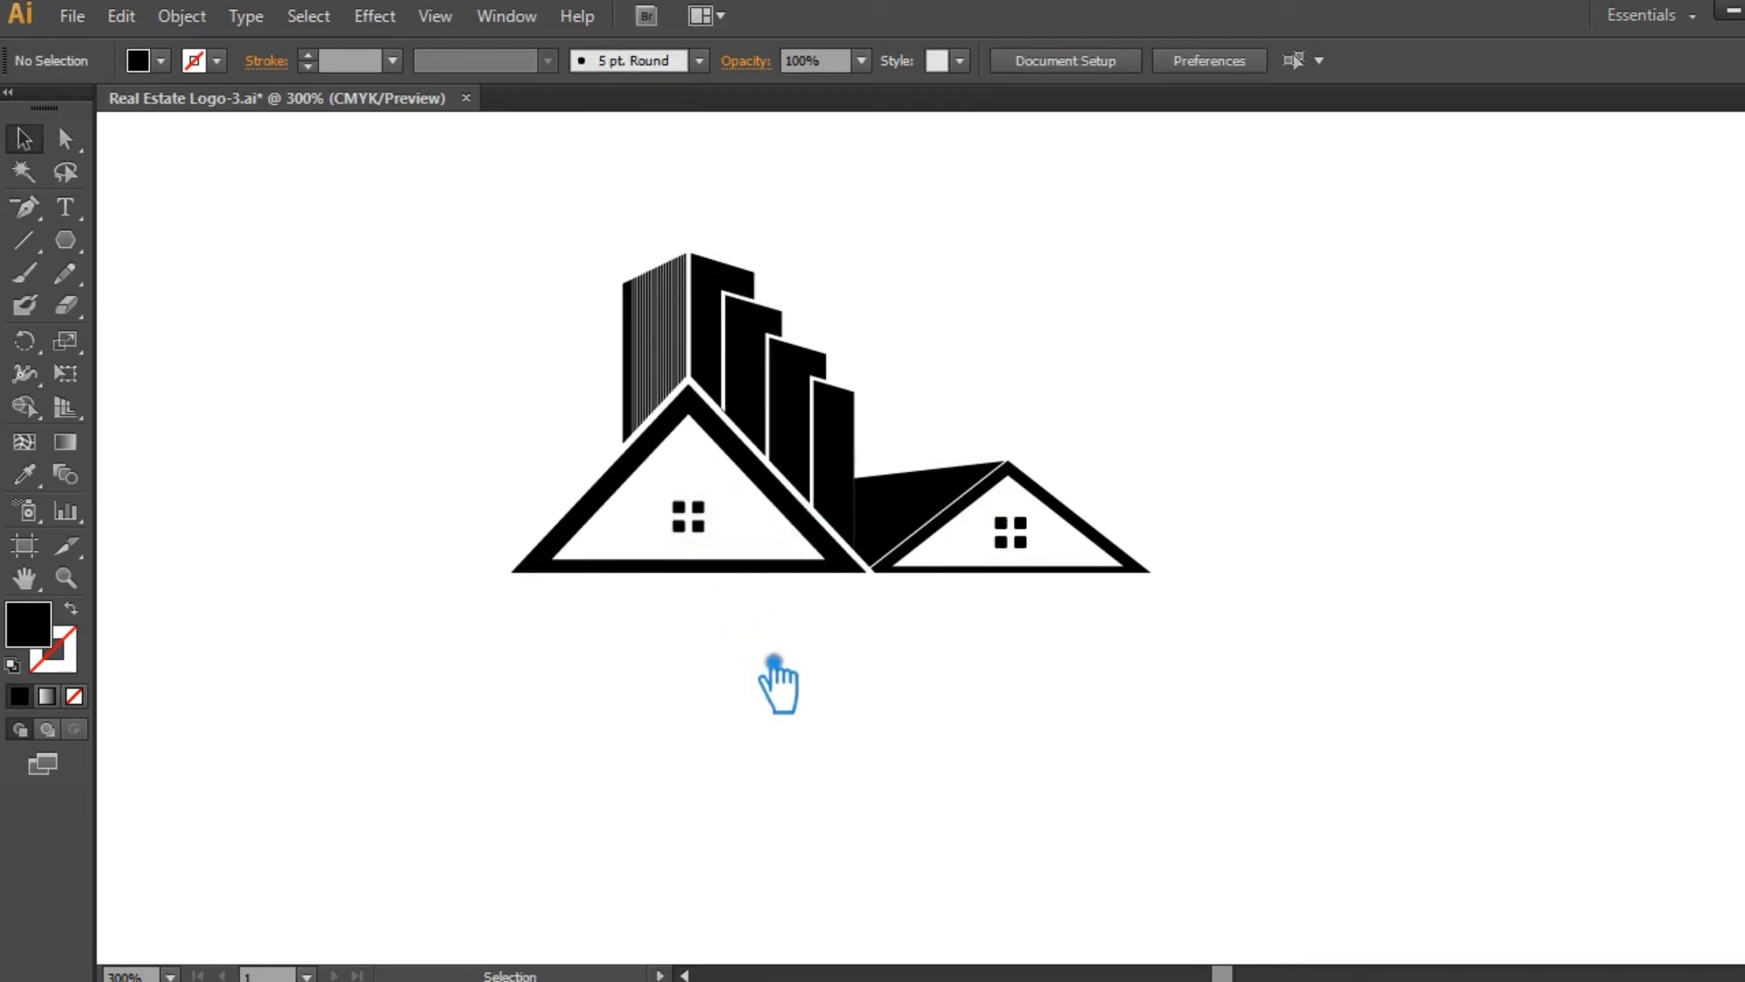
pyautogui.moveTo(1024, 541); pyautogui.dragTo(1023, 529)
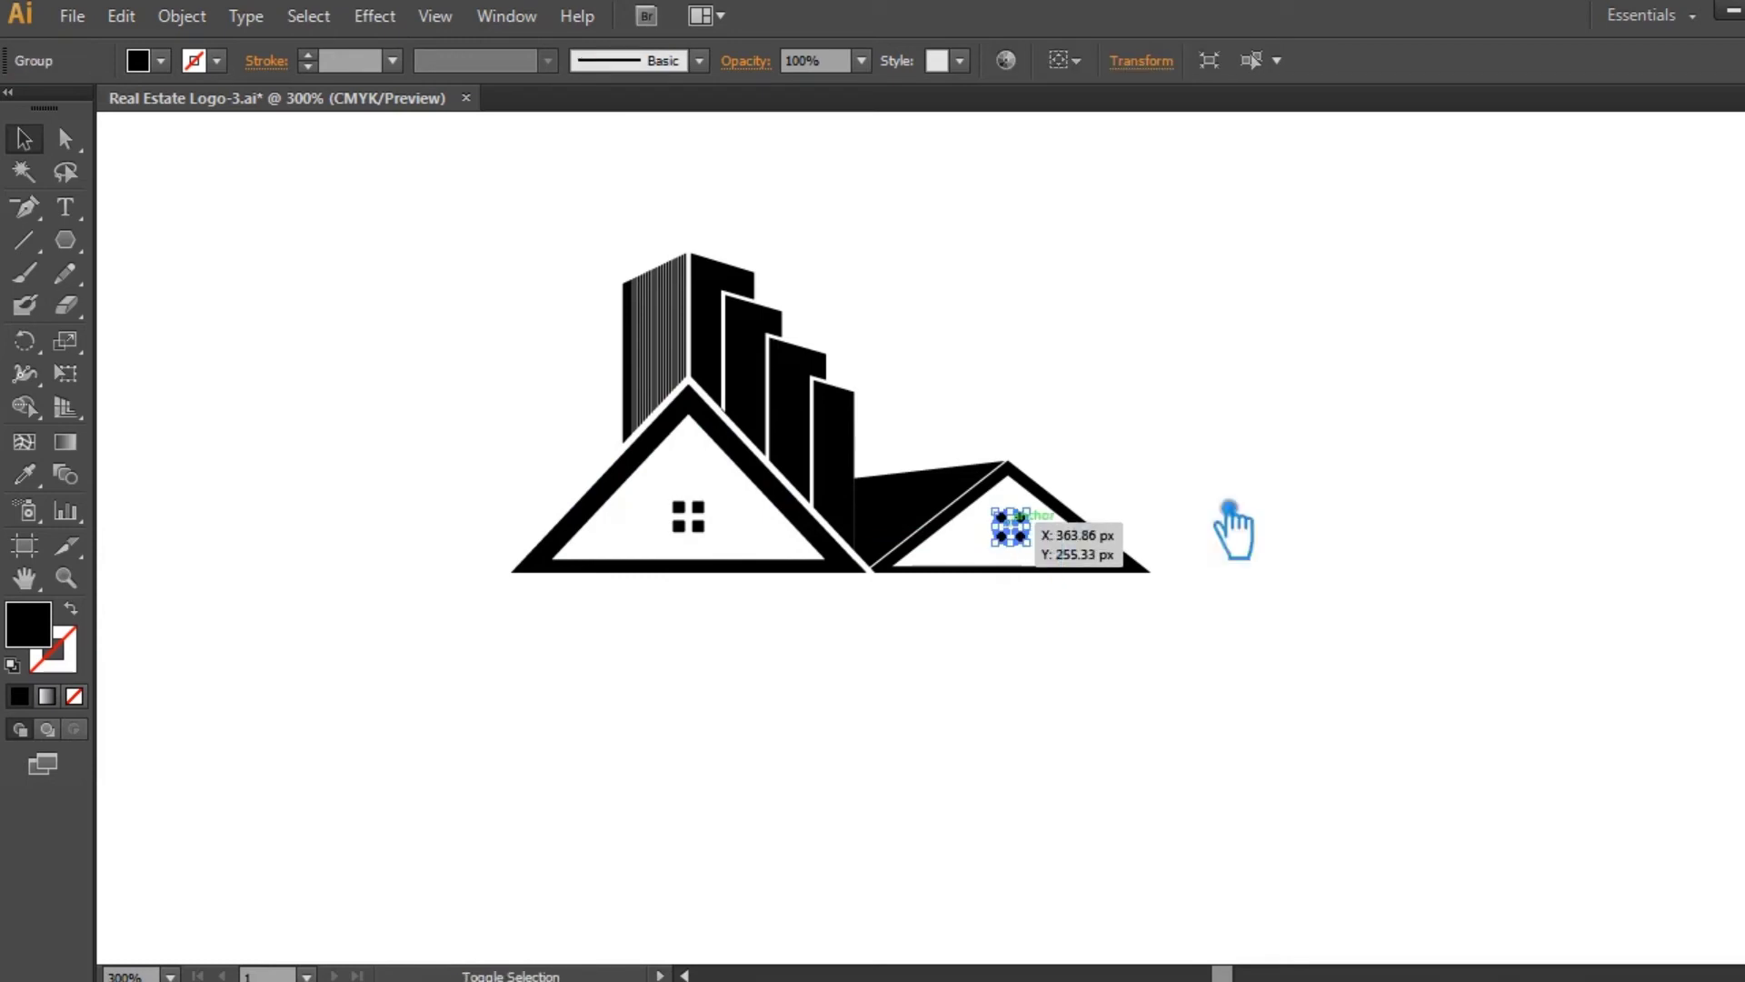
pyautogui.click(1277, 504)
pyautogui.moveTo(718, 543); pyautogui.dragTo(714, 529)
pyautogui.click(726, 642)
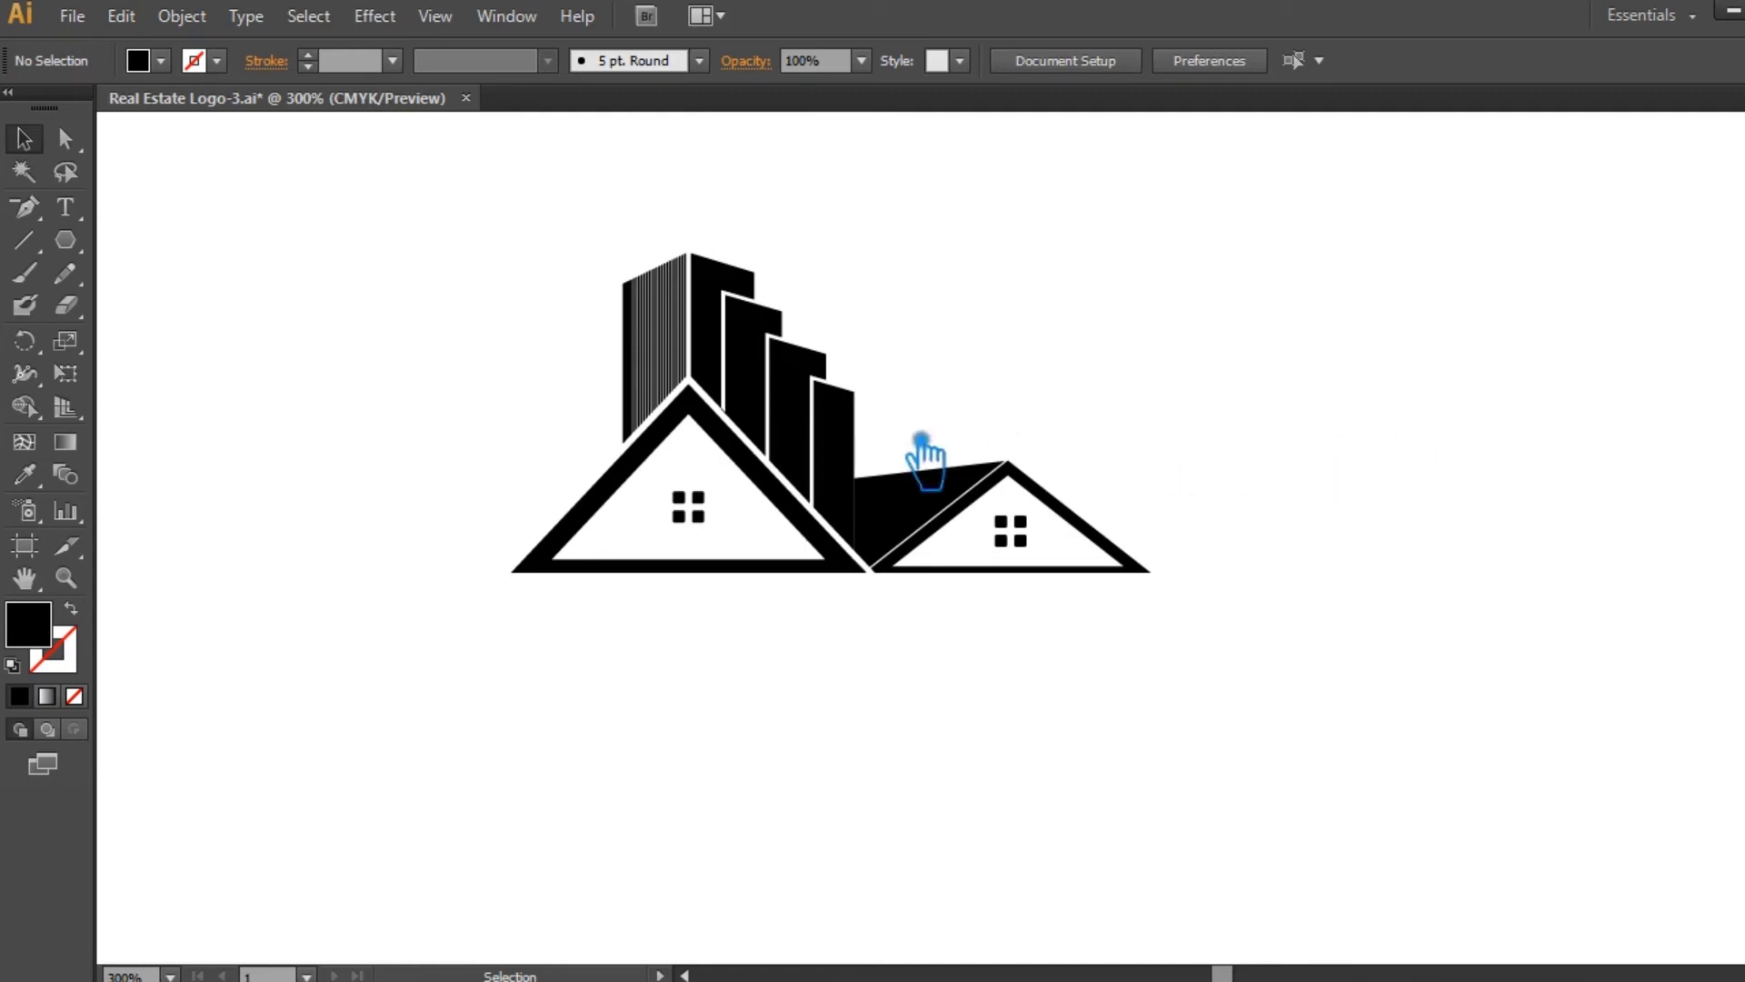
# - Offset the path of the shortest tower by 0.5 px with miter joins
pyautogui.click(871, 459)
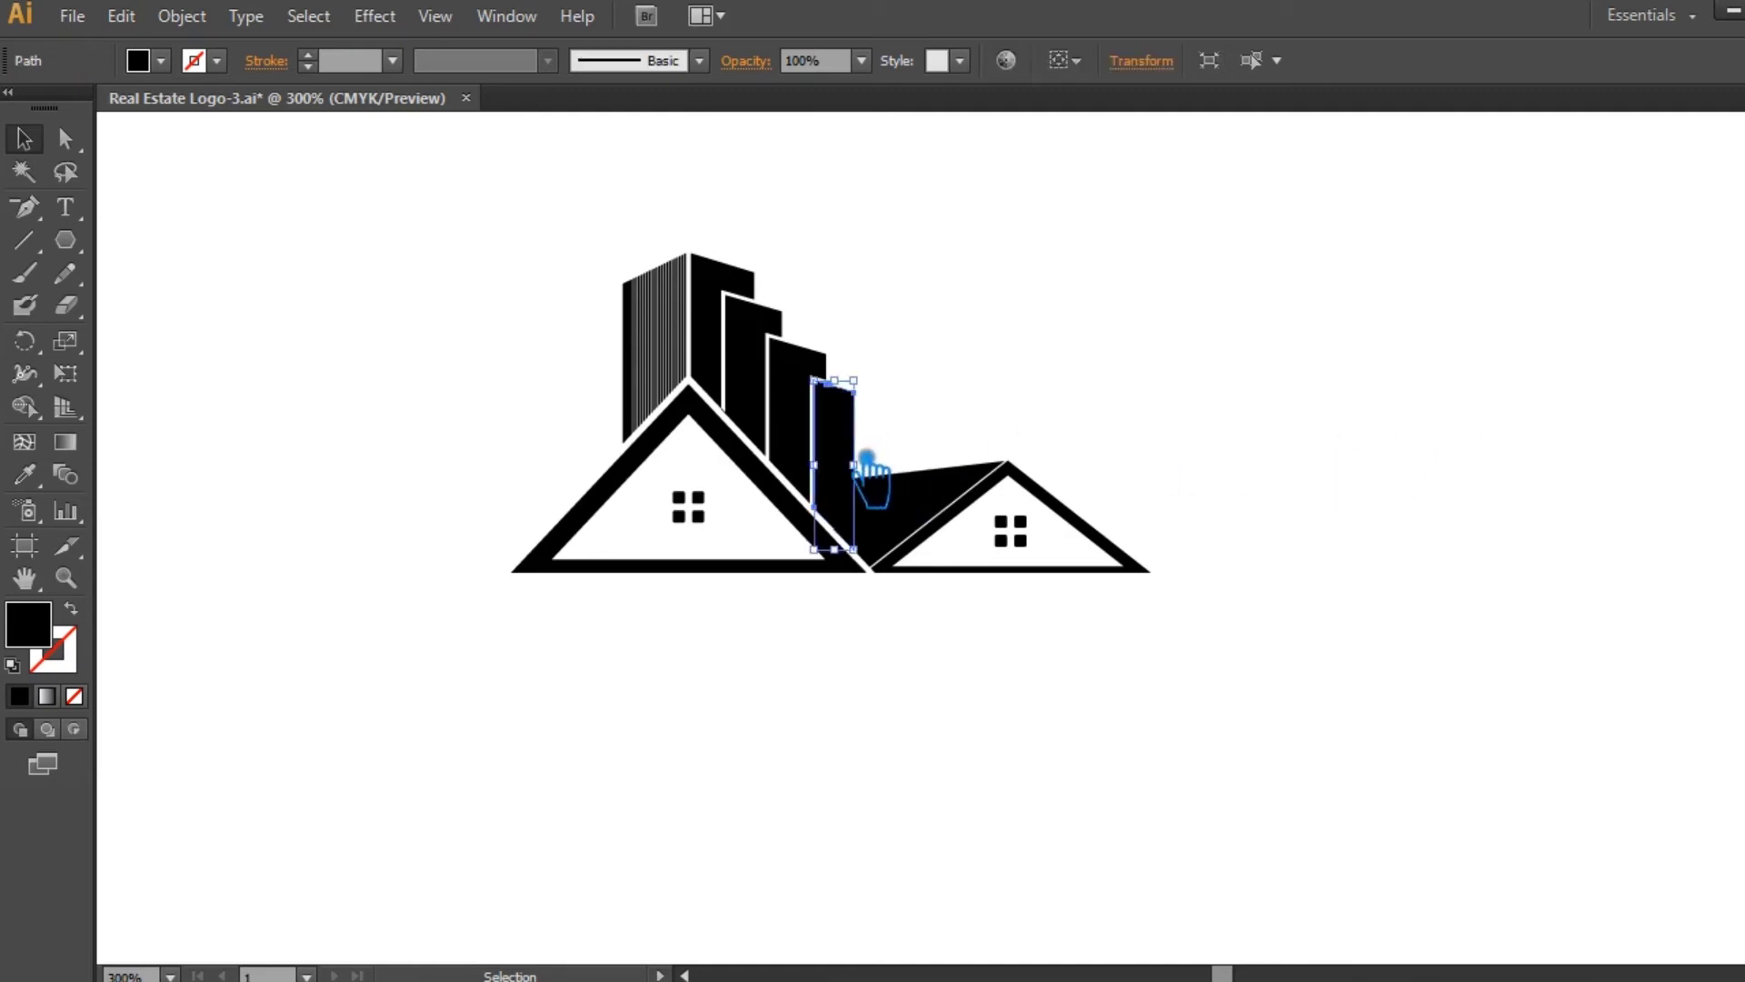
pyautogui.click(182, 15)
pyautogui.moveTo(487, 575)
pyautogui.click(677, 673)
pyautogui.click(1132, 407)
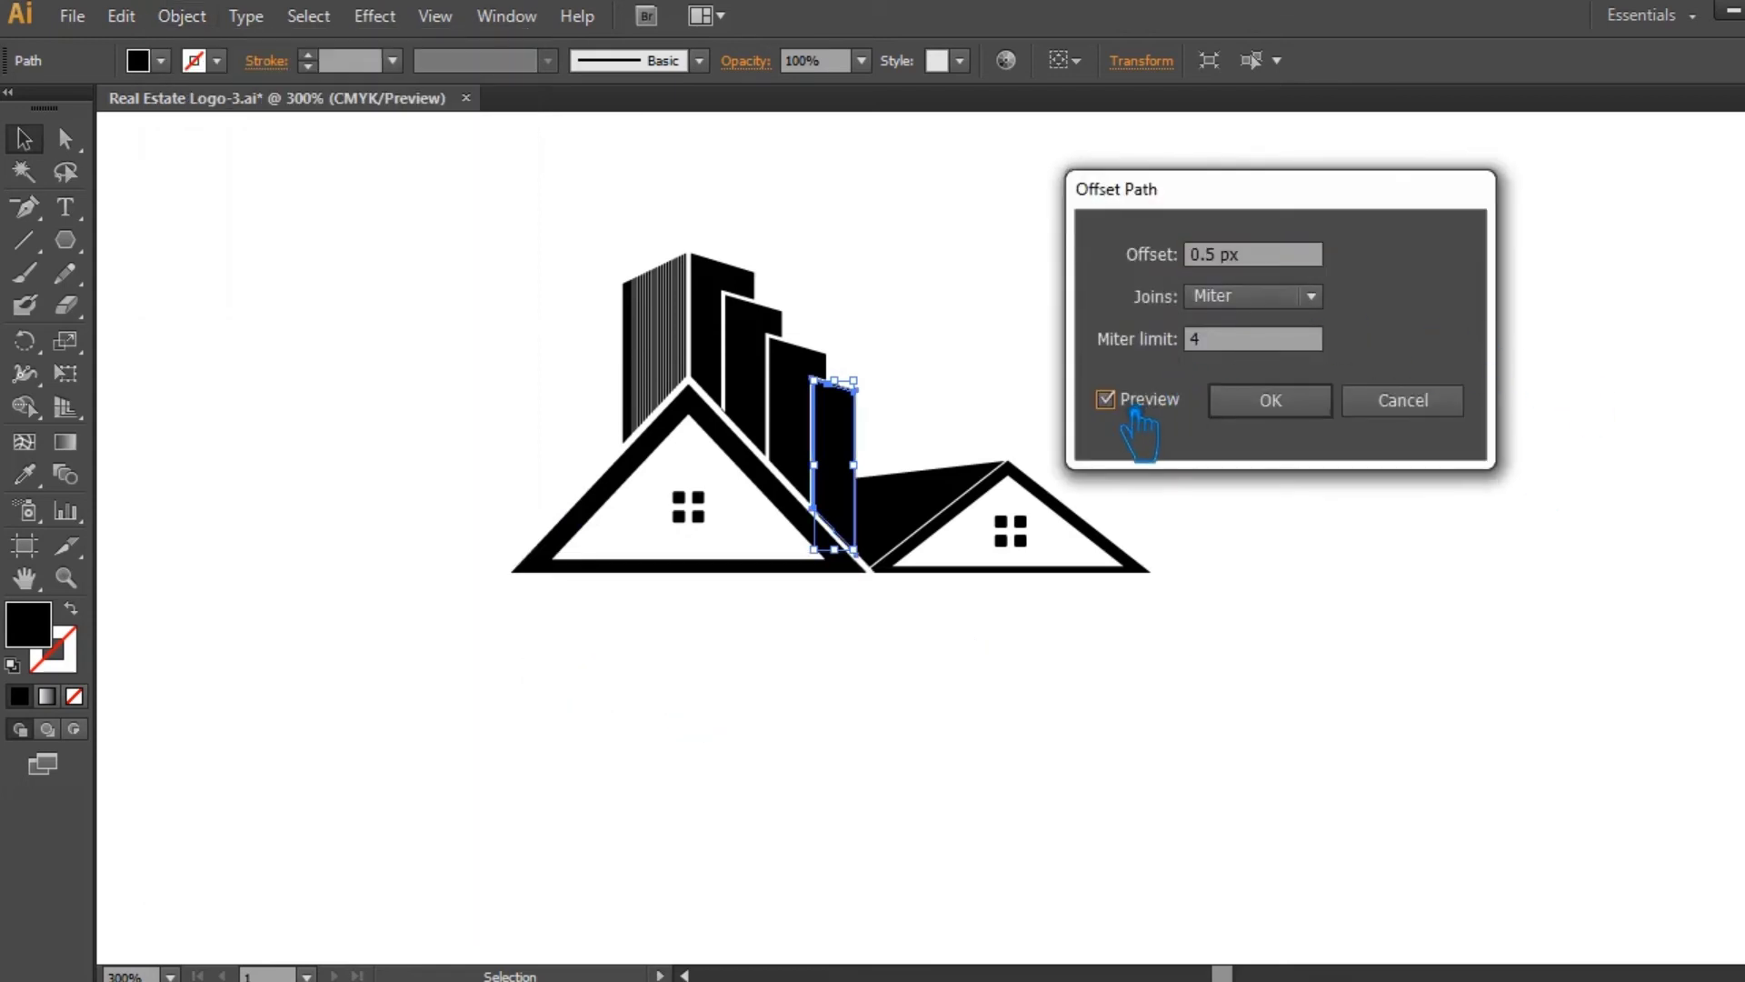
pyautogui.click(1269, 400)
# - Divide the shortest tower's offset outline and the side-roof shape with Pathfinder
pyautogui.click(935, 422)
pyautogui.click(877, 507)
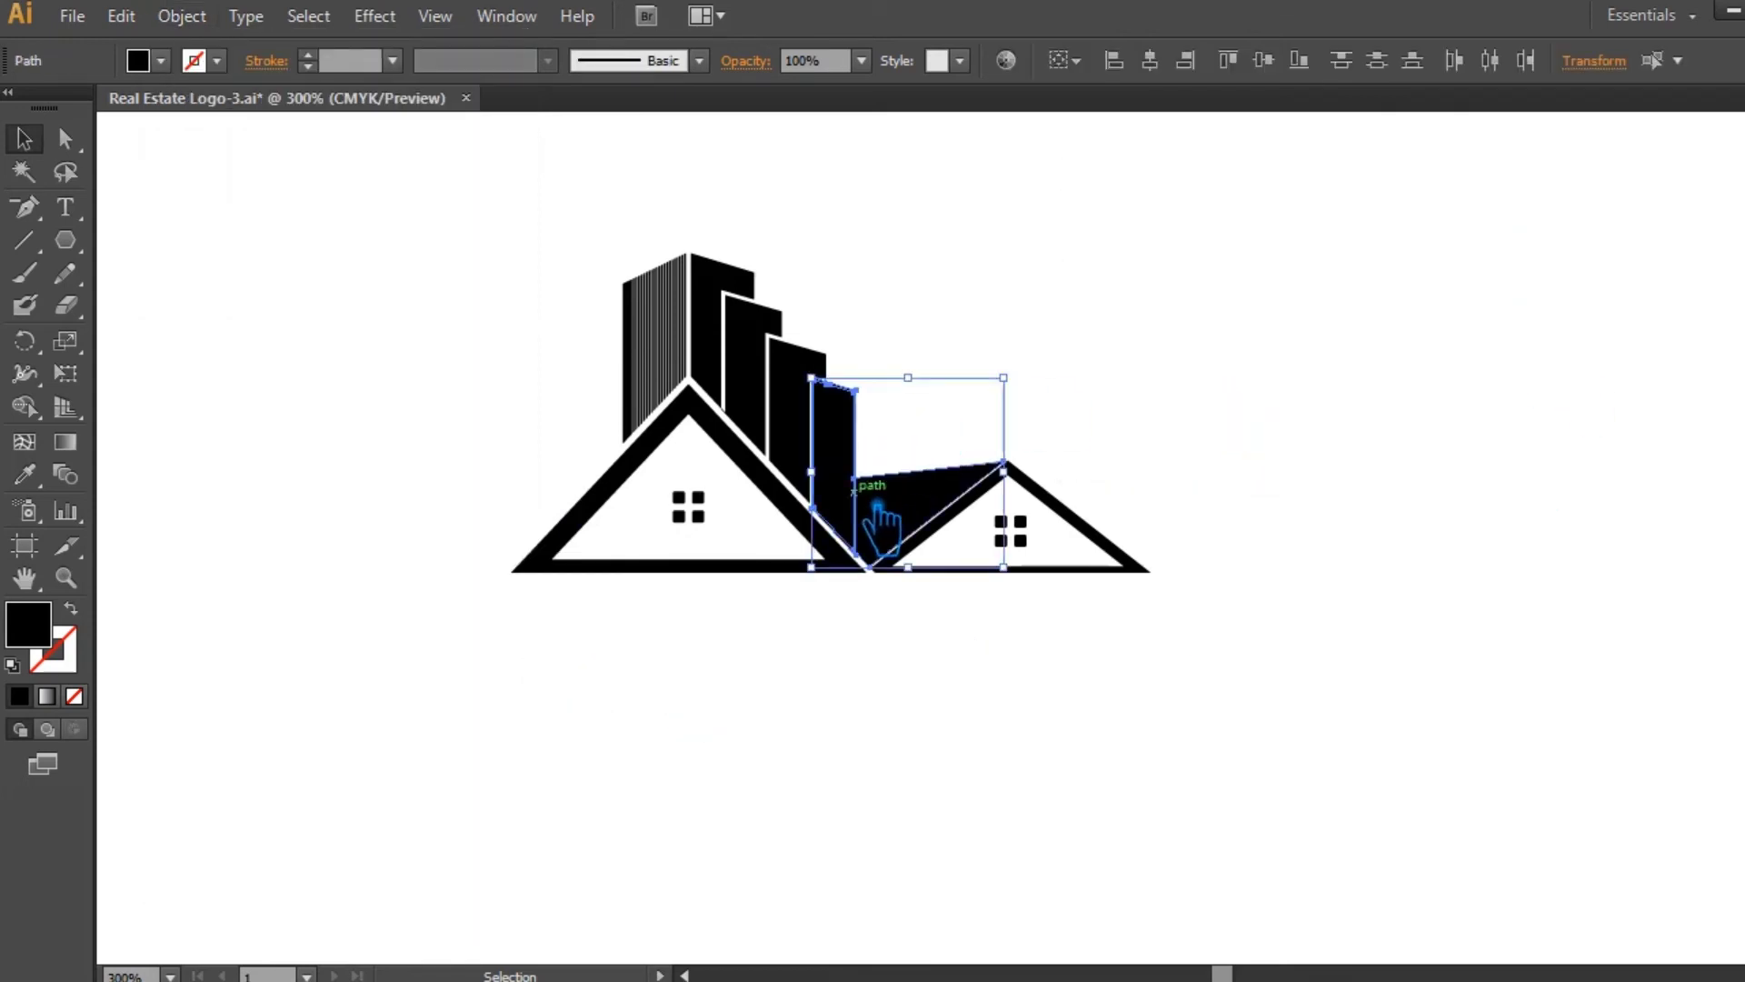
pyautogui.hotkey('ctrl', 'shift', 'F9')
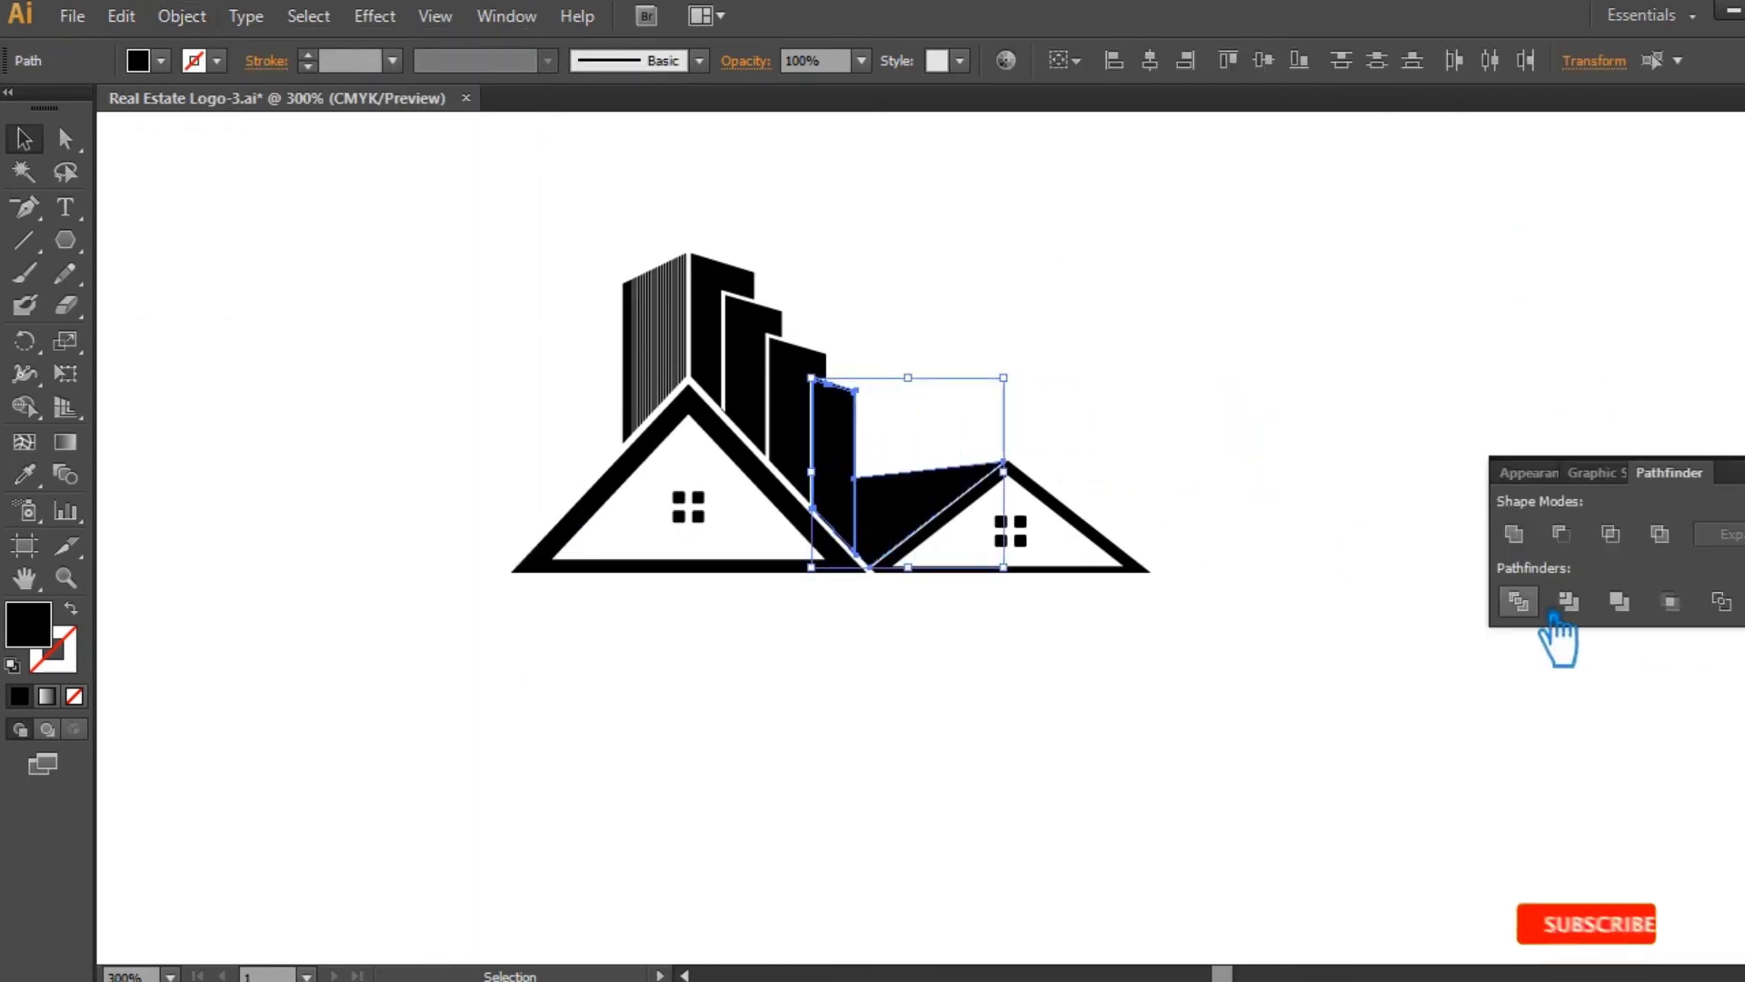
pyautogui.click(1524, 602)
pyautogui.hotkey('ctrl', 'shift', 'F9')
pyautogui.click(1405, 480)
# - Draw a horizontal ground line along the houses' base, extending past both ends, and give it a black stroke
pyautogui.hotkey('ctrl', '-')
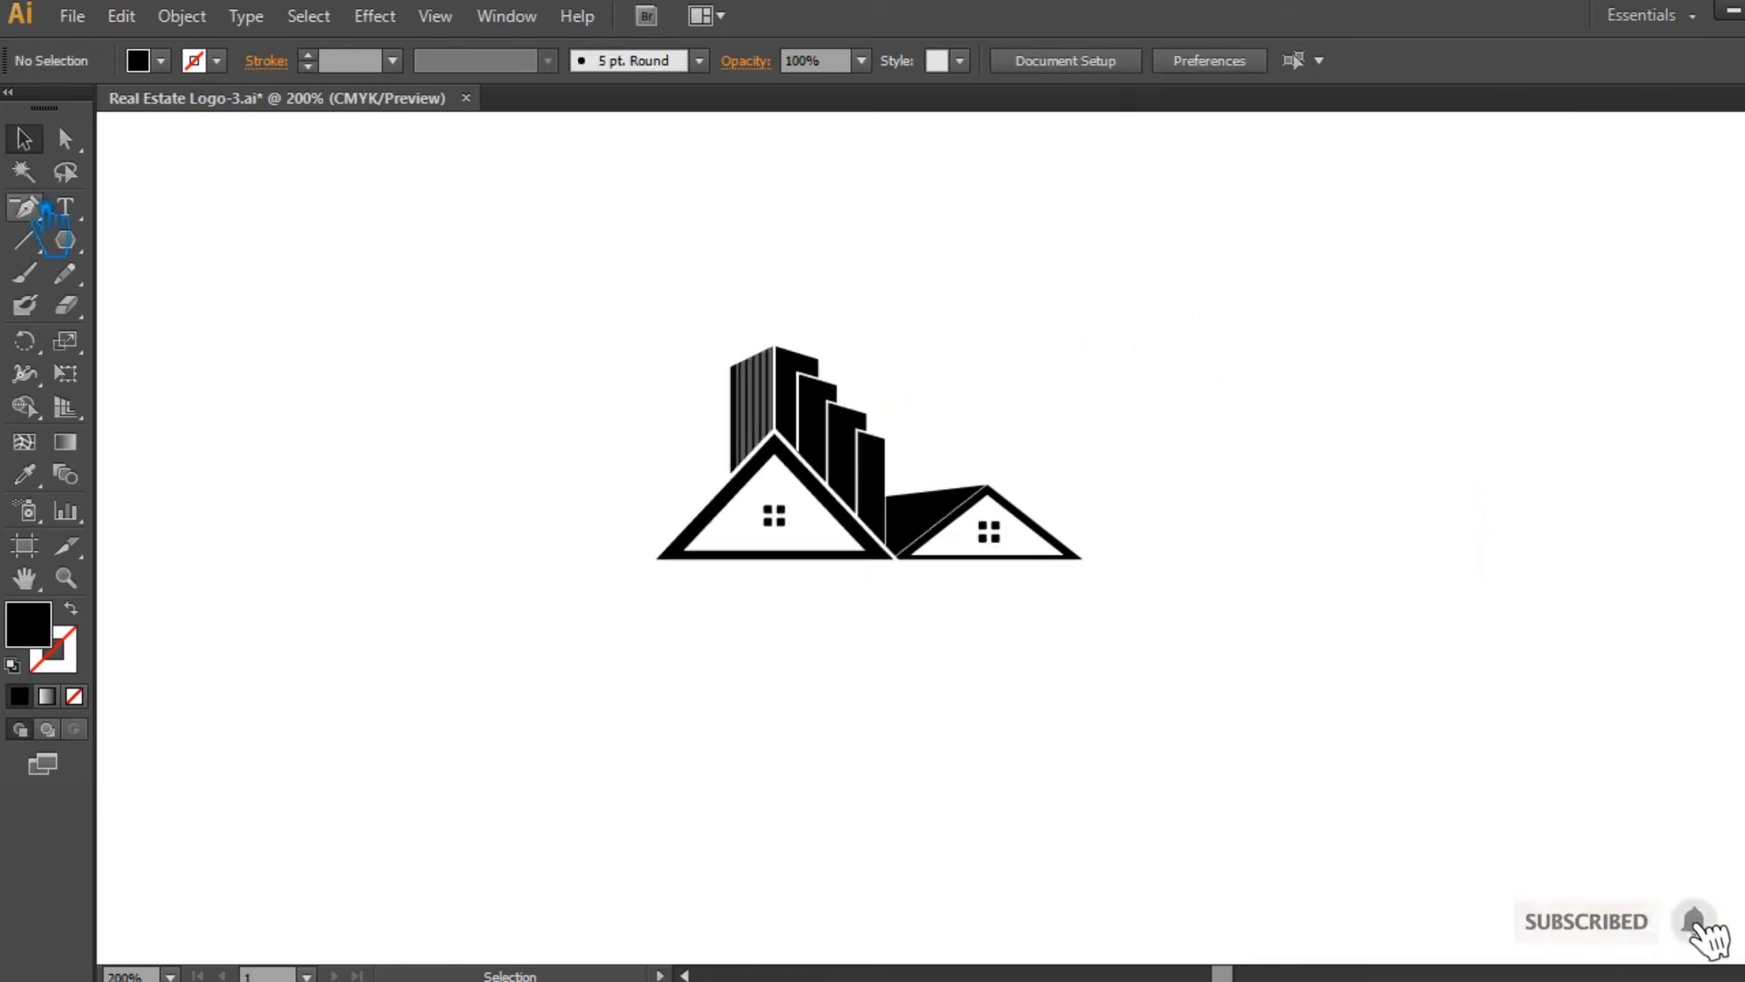
pyautogui.click(24, 240)
pyautogui.moveTo(655, 558); pyautogui.dragTo(1162, 558)
pyautogui.press('ctrl')
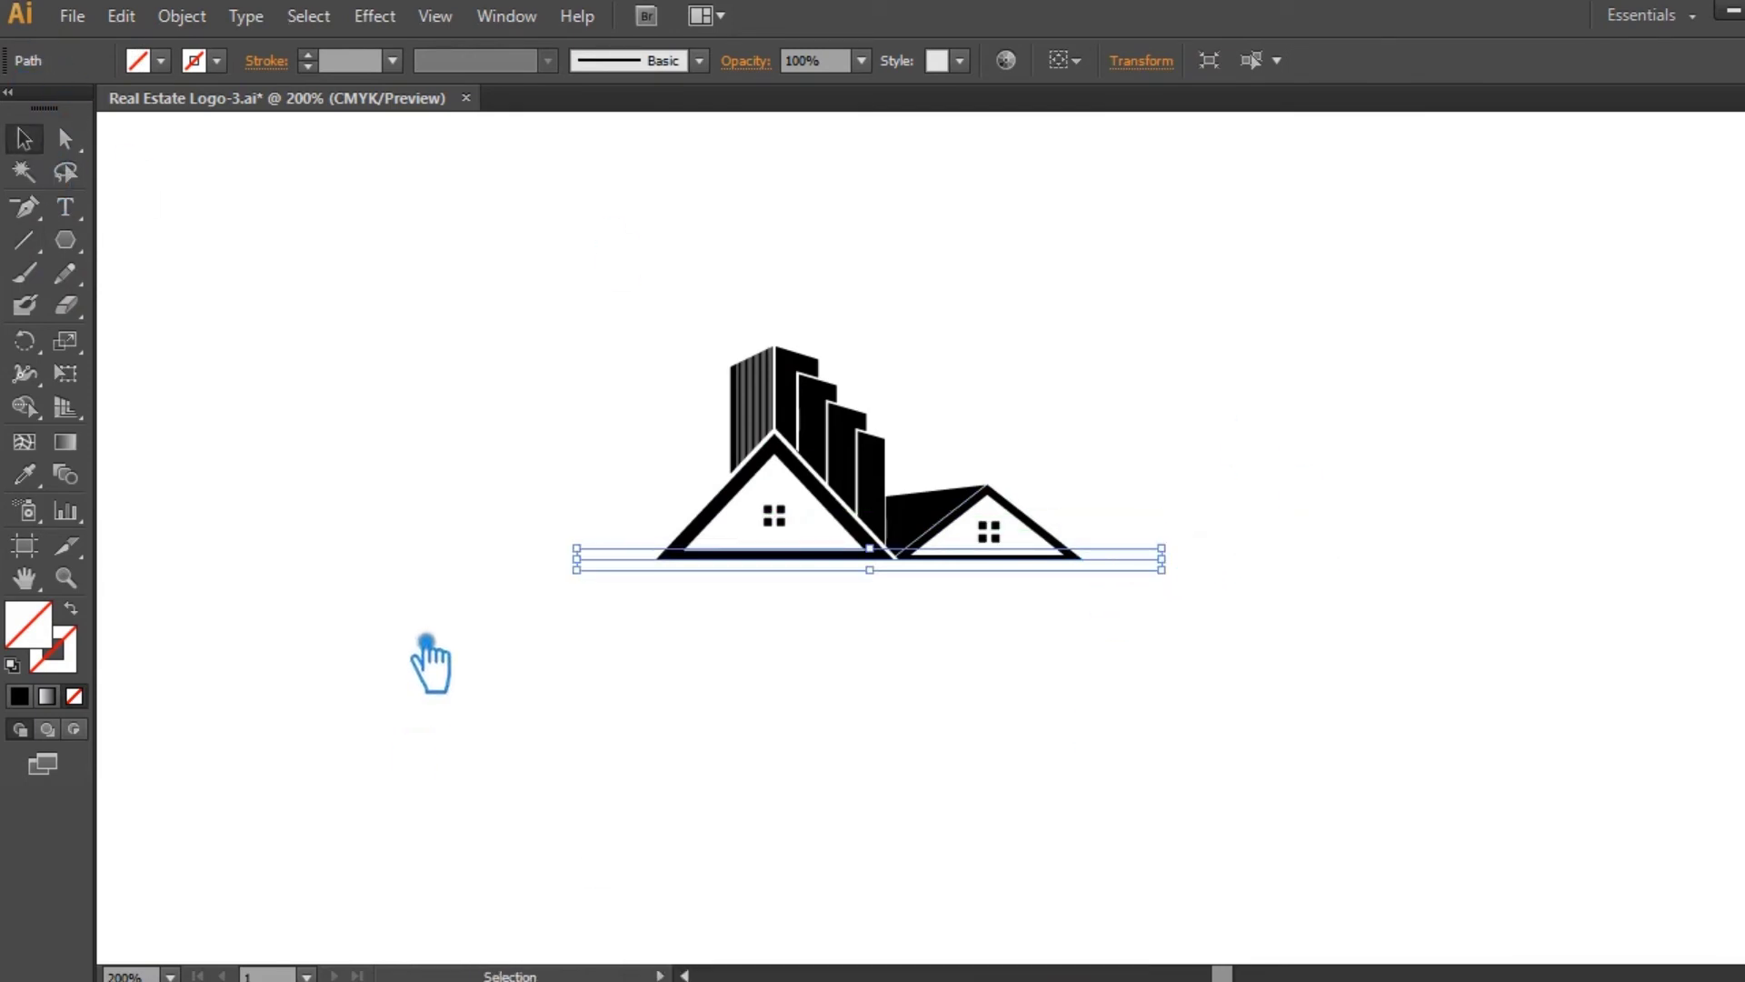
pyautogui.click(66, 661)
pyautogui.click(19, 696)
# - Apply the width profile tapered at both ends to the ground line and set its stroke weight to 5 pt
pyautogui.click(699, 60)
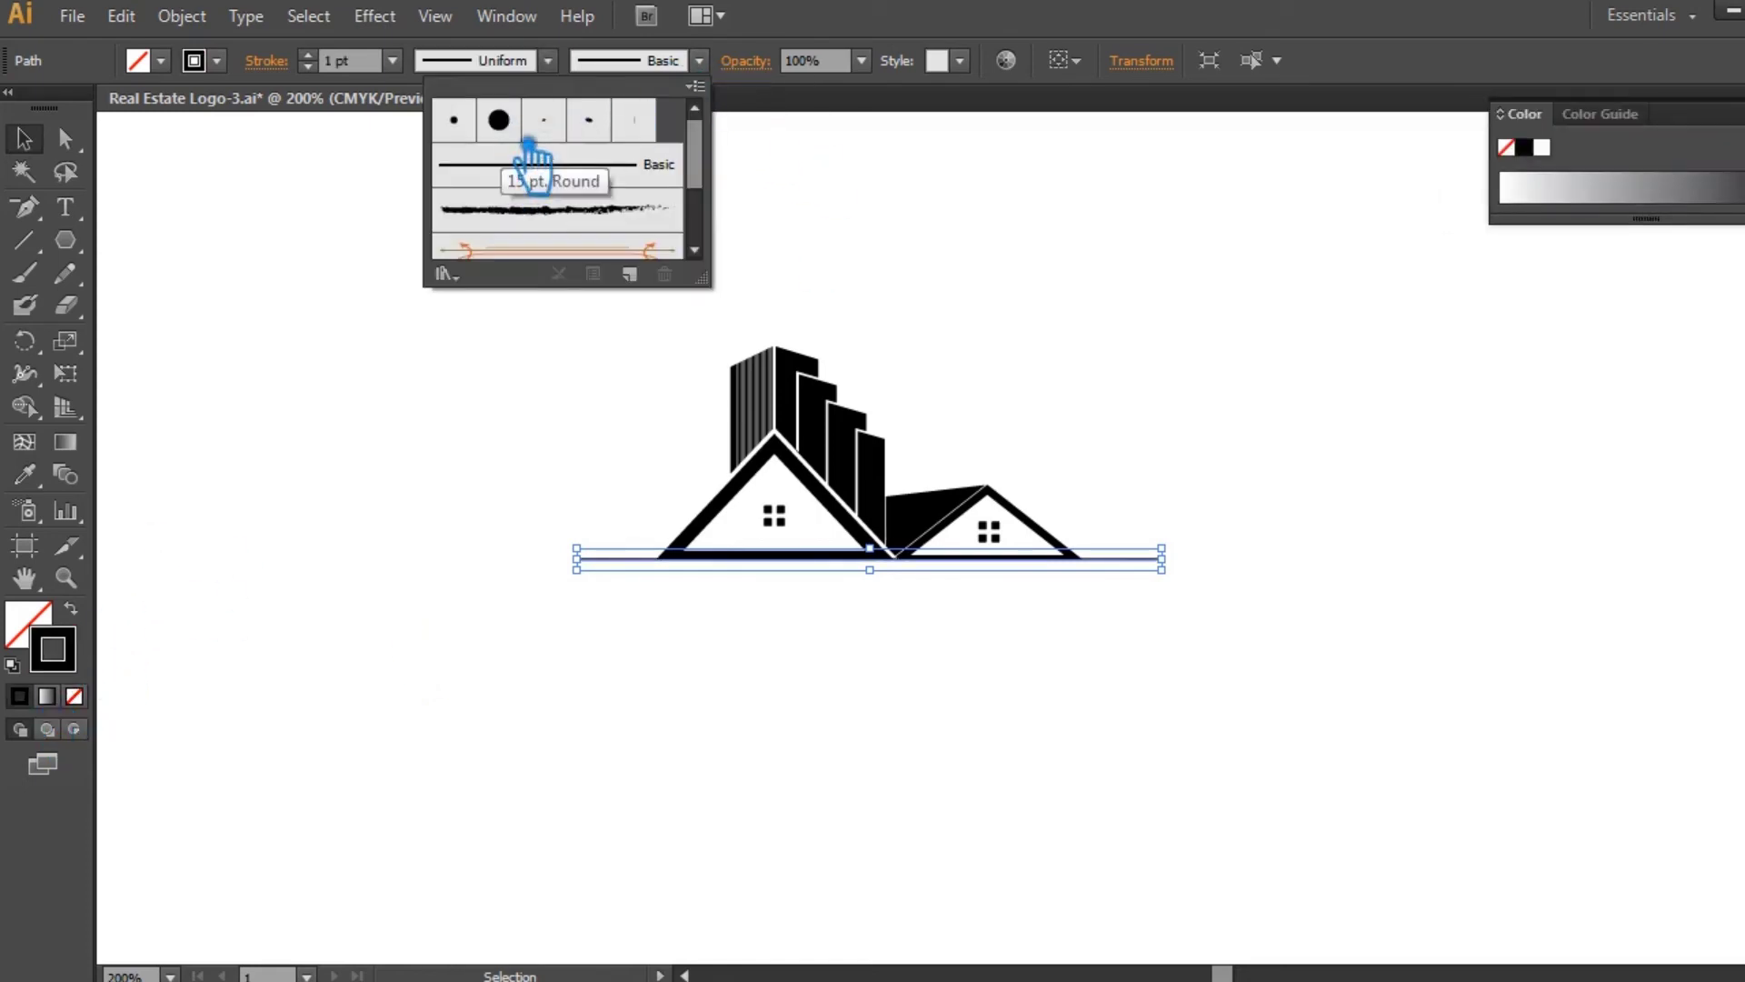
pyautogui.click(548, 60)
pyautogui.click(455, 145)
pyautogui.click(338, 60)
pyautogui.scroll(6, 338, 60)
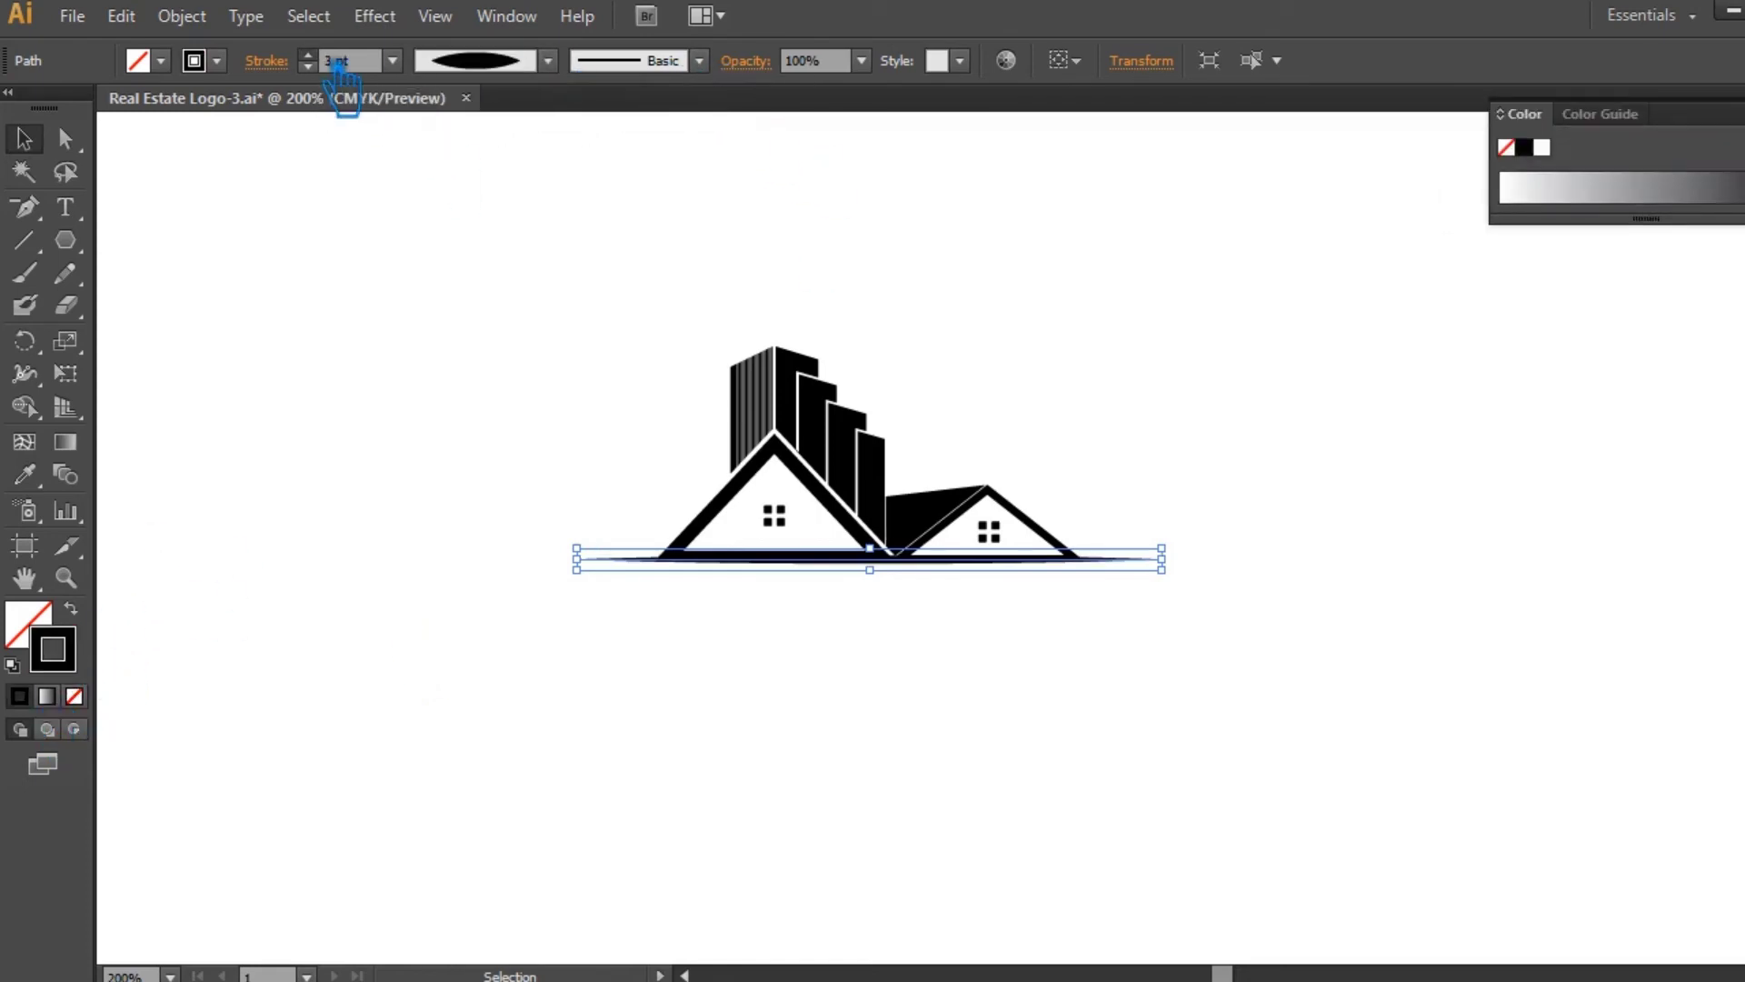
pyautogui.scroll(-2, 335, 73)
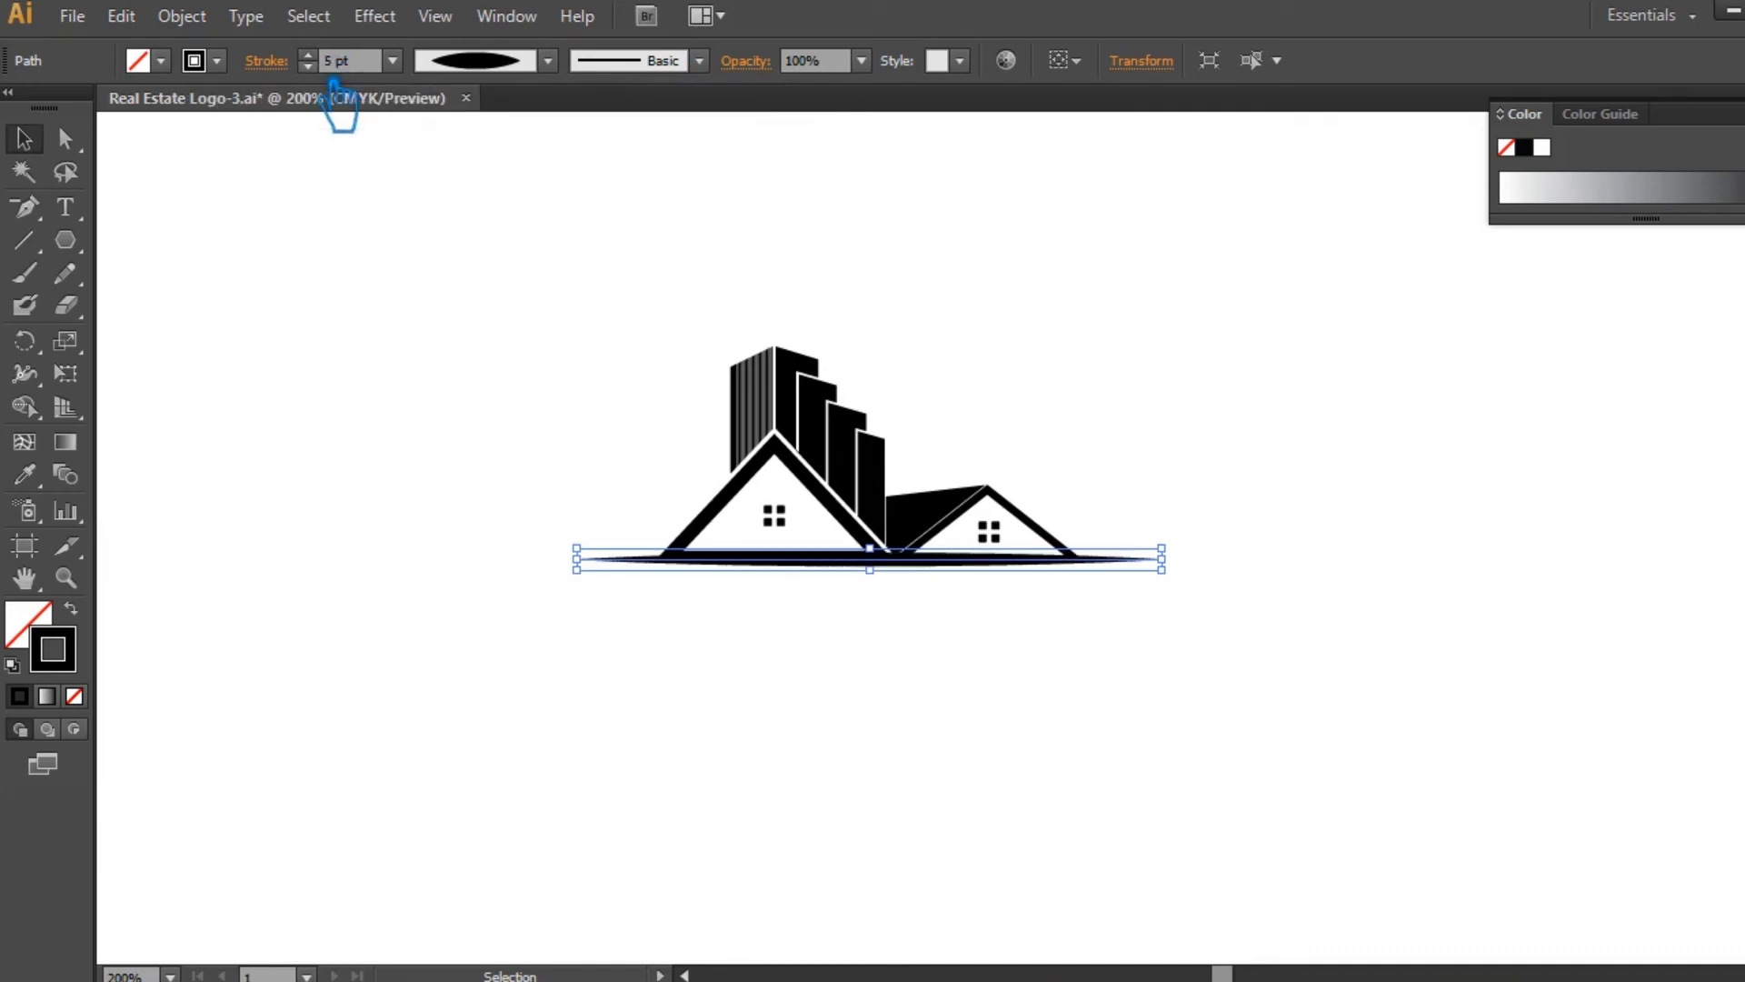
pyautogui.click(1379, 545)
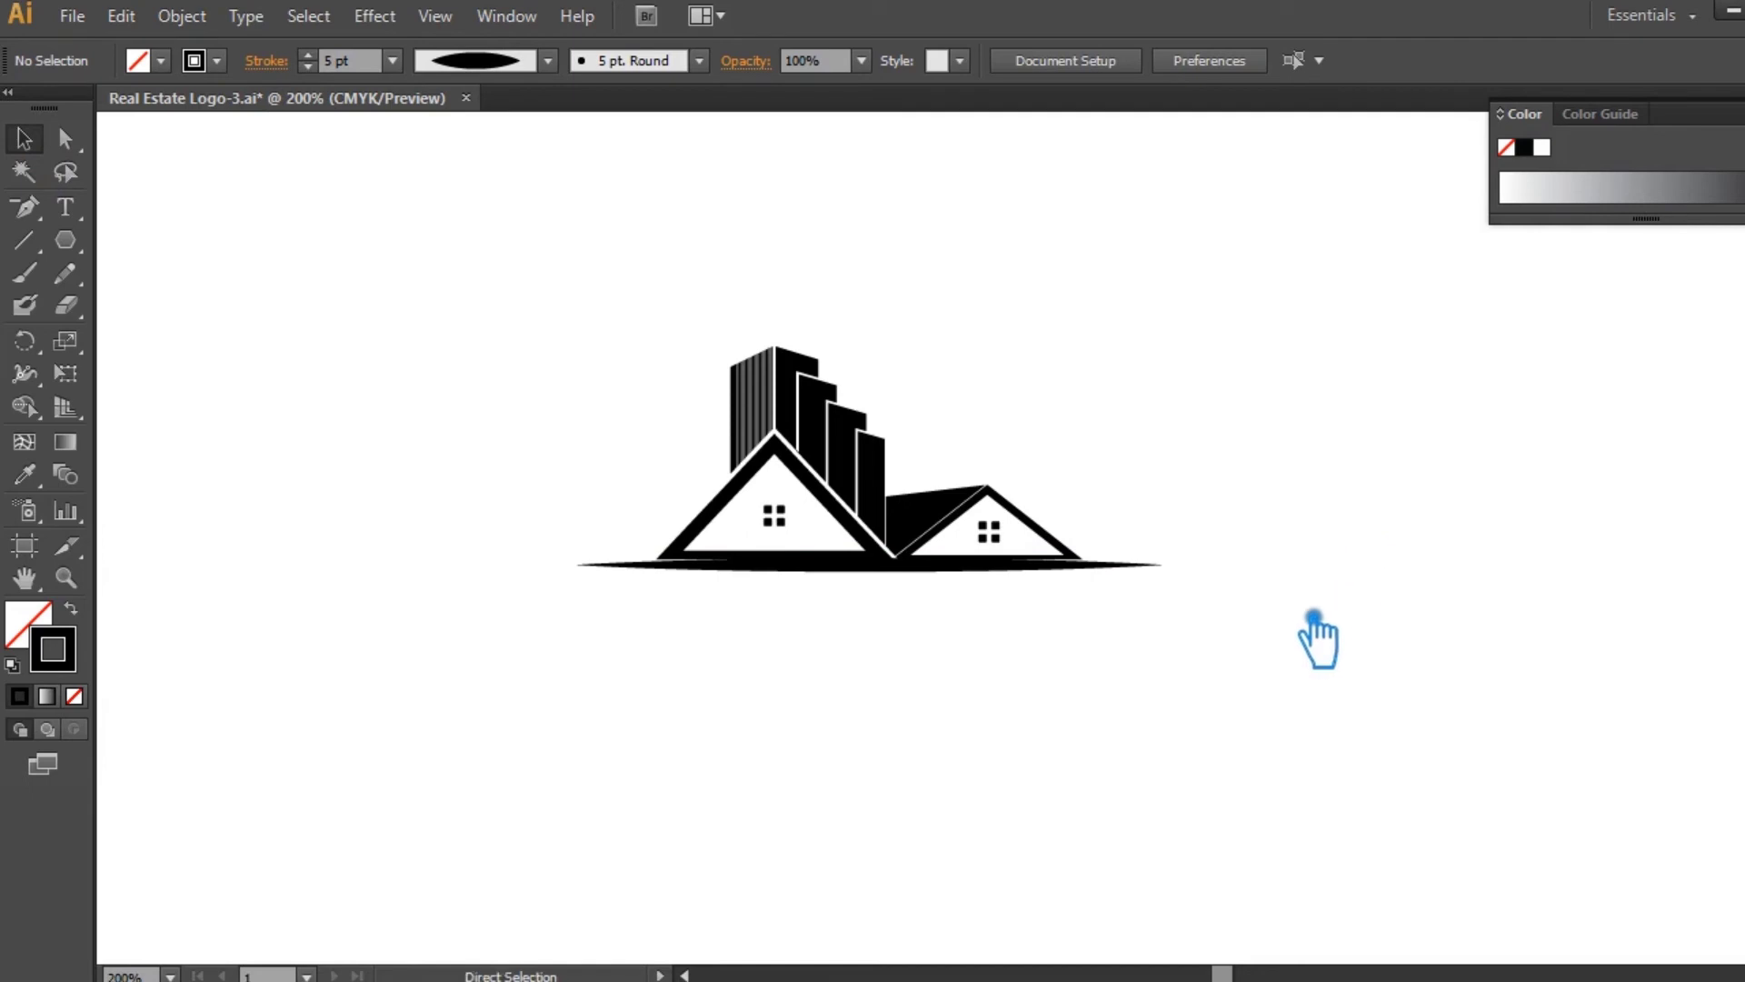
# - Position the ground line just beneath the houses' base and set its stroke weight to 3 pt
pyautogui.hotkey('ctrl', '+')
pyautogui.hotkey('ctrl', '+')
pyautogui.click(1253, 579)
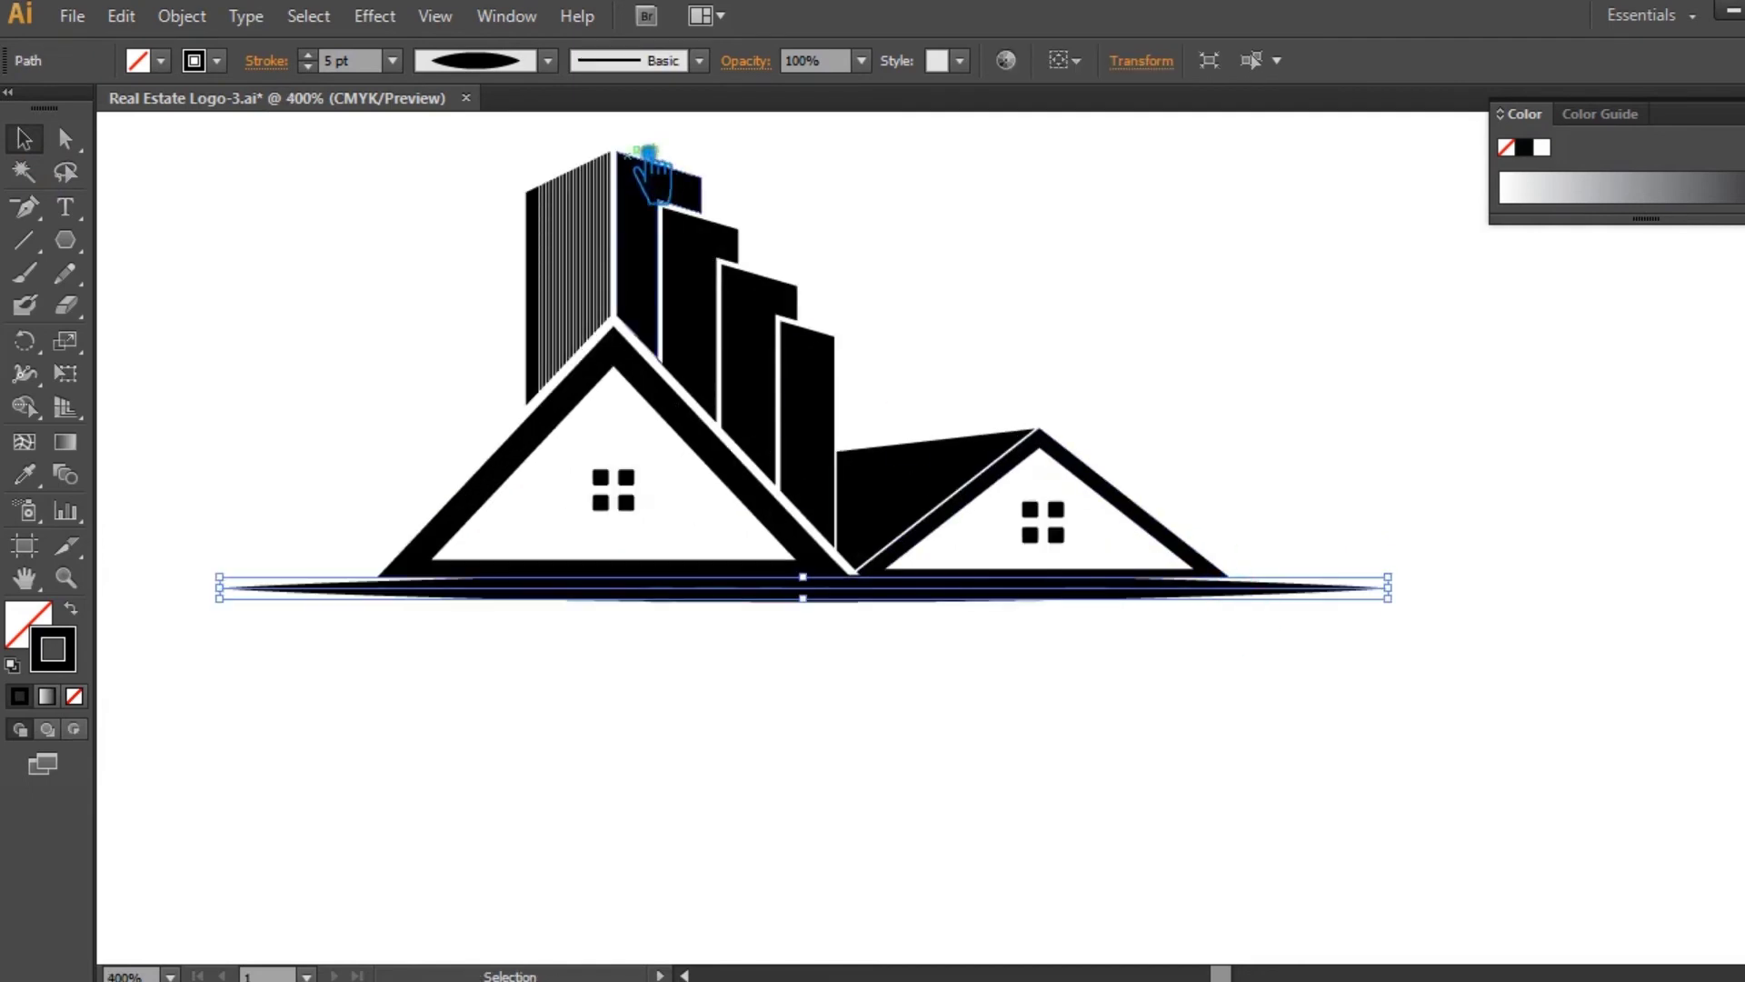
pyautogui.scroll(-1, 335, 77)
pyautogui.scroll(-1, 335, 78)
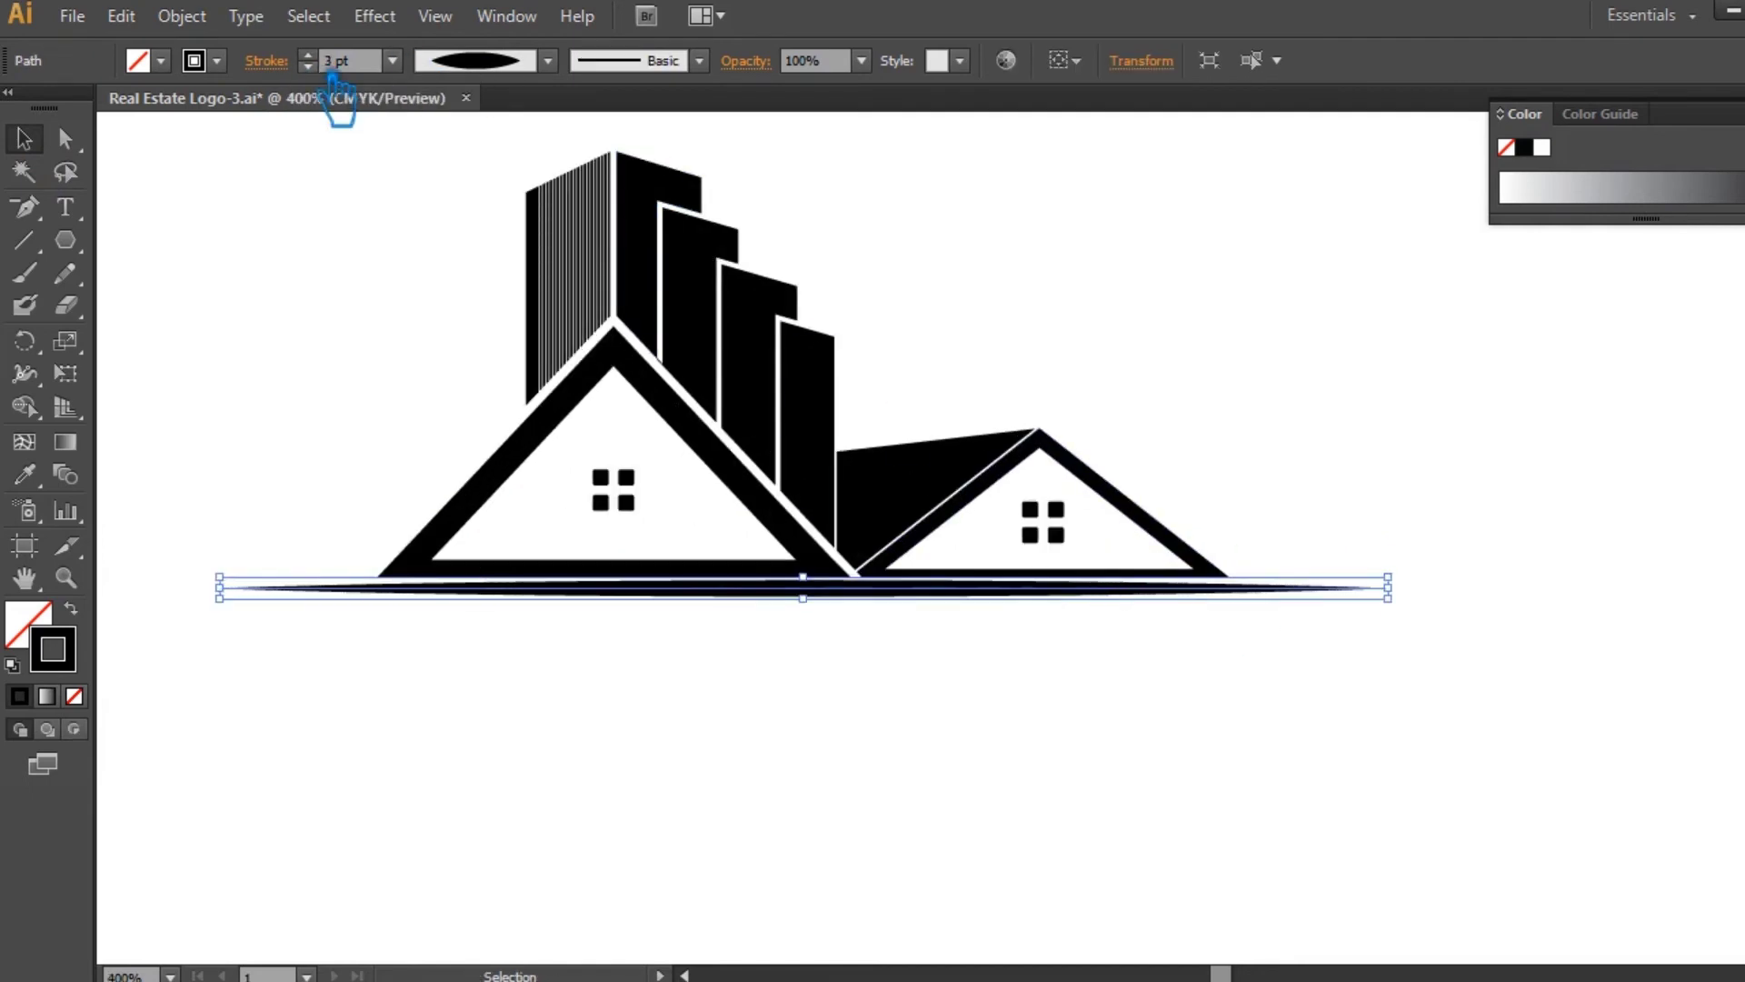
pyautogui.click(1527, 467)
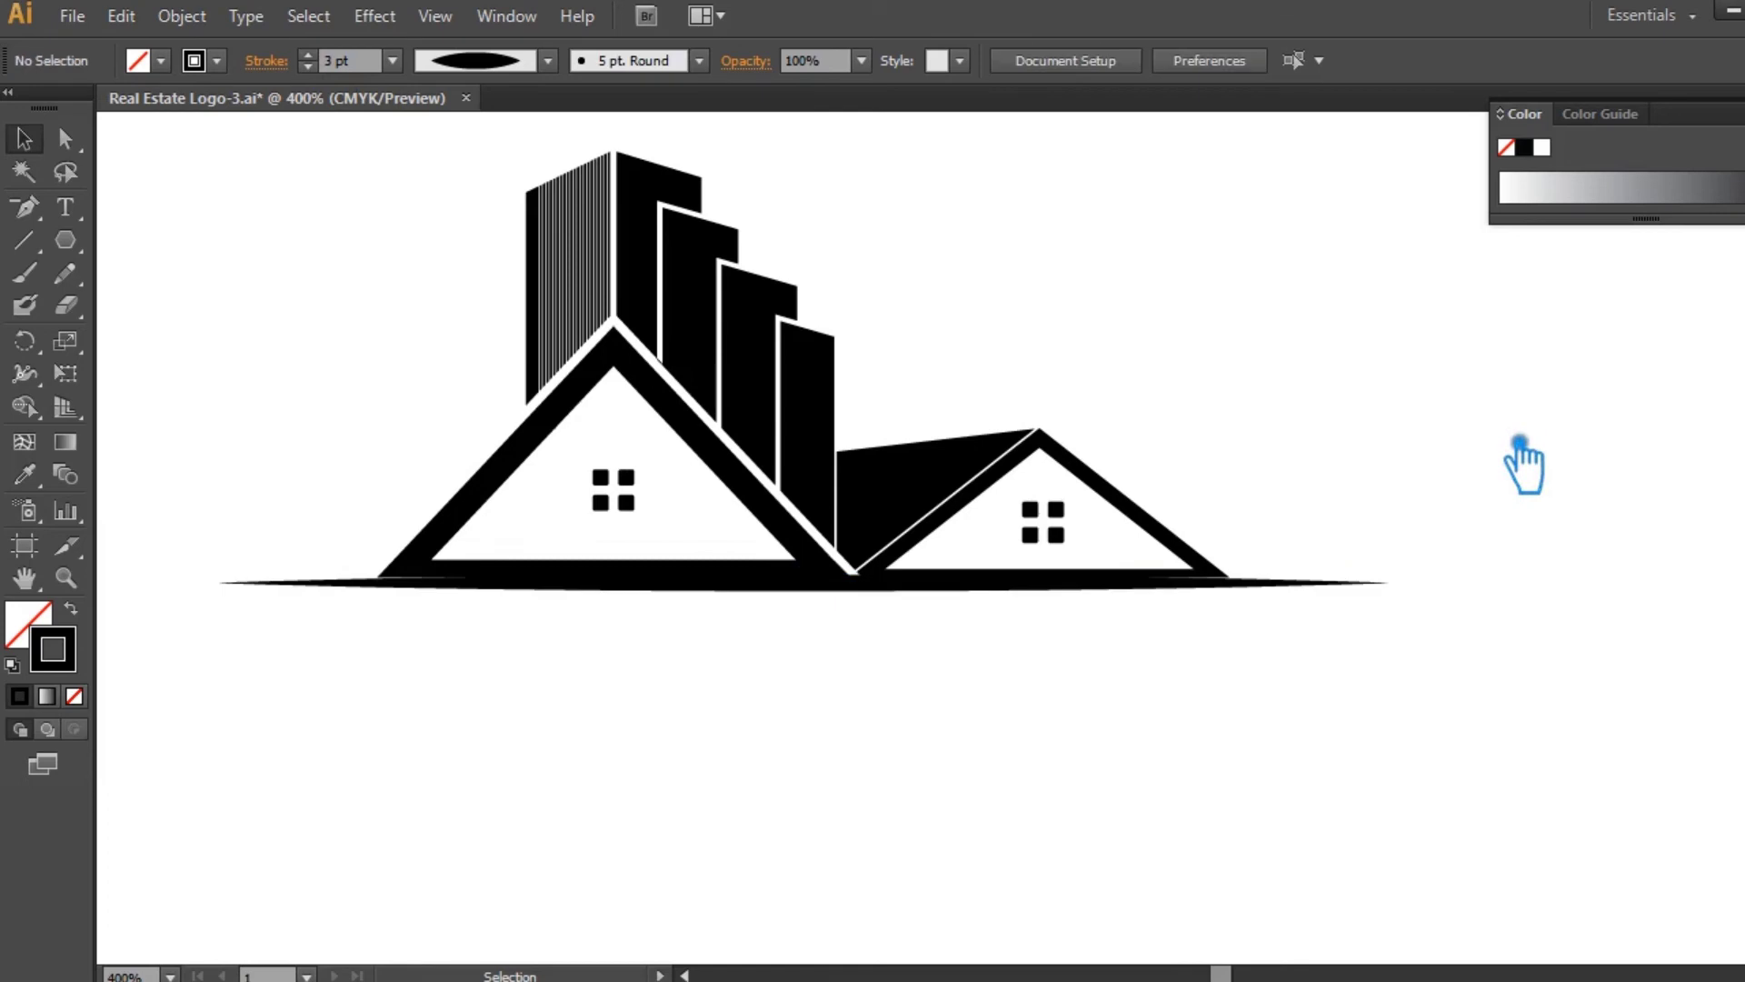
# - Set the ground line's stroke weight to 6 pt
pyautogui.click(1045, 586)
pyautogui.scroll(1, 336, 66)
pyautogui.scroll(2, 336, 68)
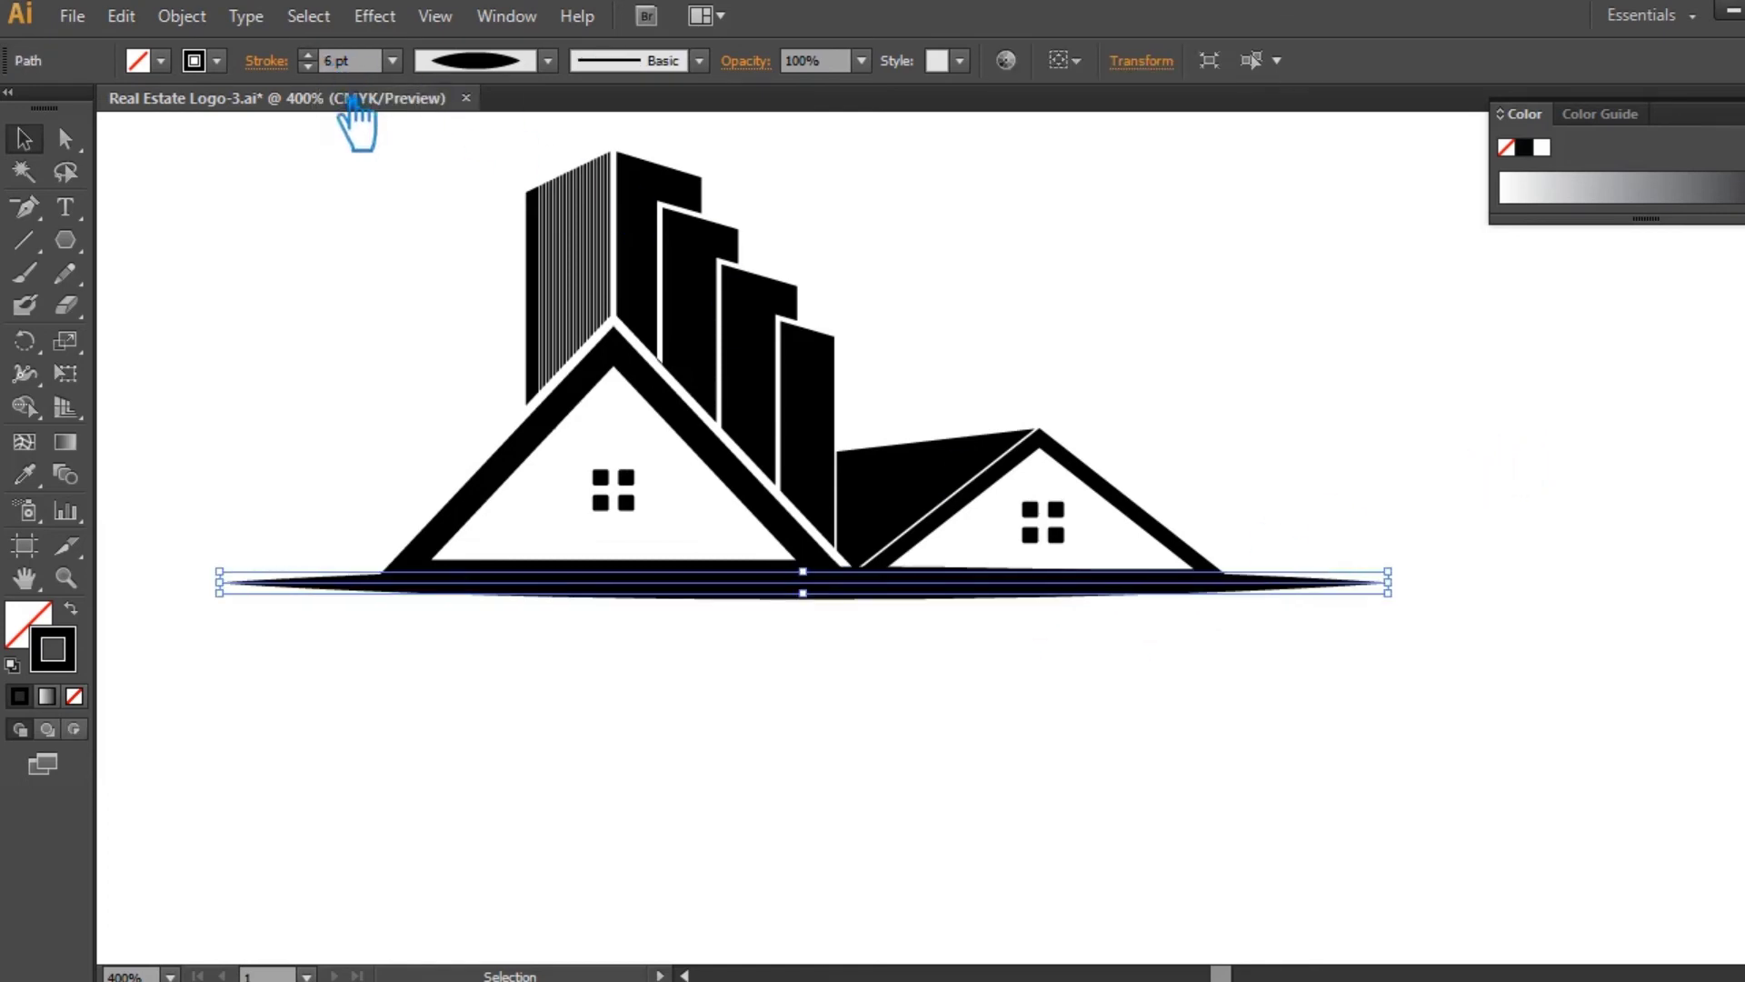
pyautogui.click(236, 175)
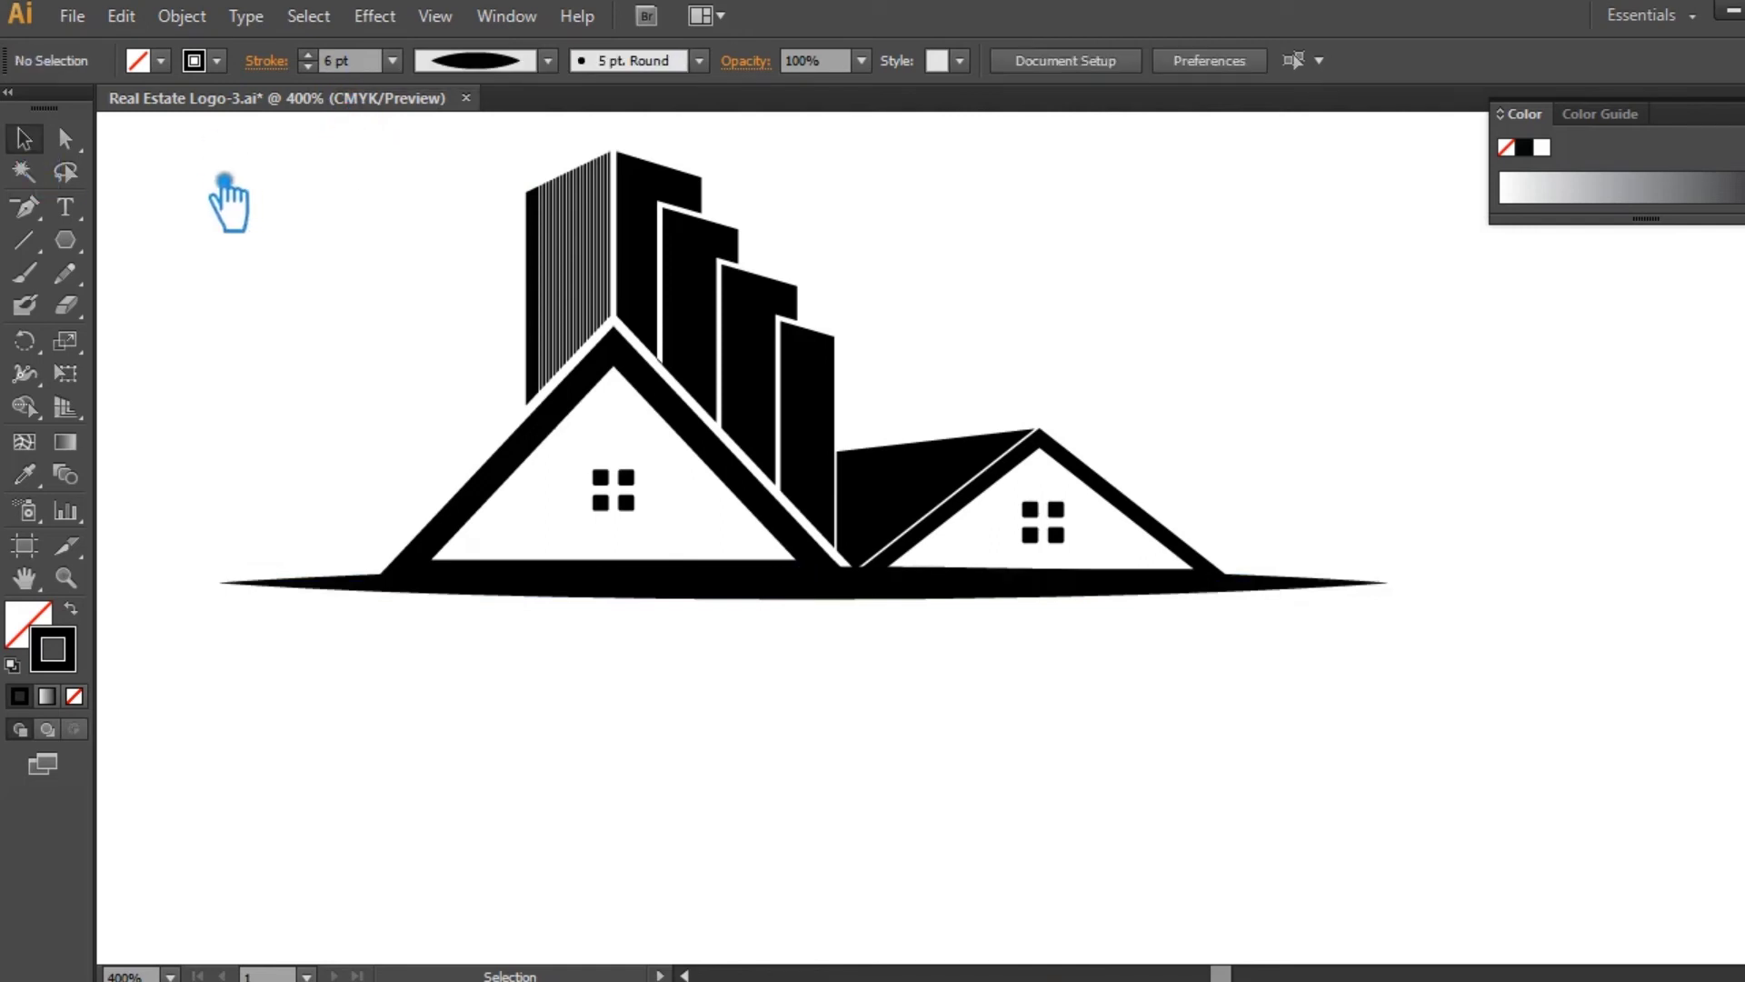
pyautogui.click(757, 591)
pyautogui.moveTo(416, 189); pyautogui.dragTo(494, 409)
pyautogui.click(629, 480)
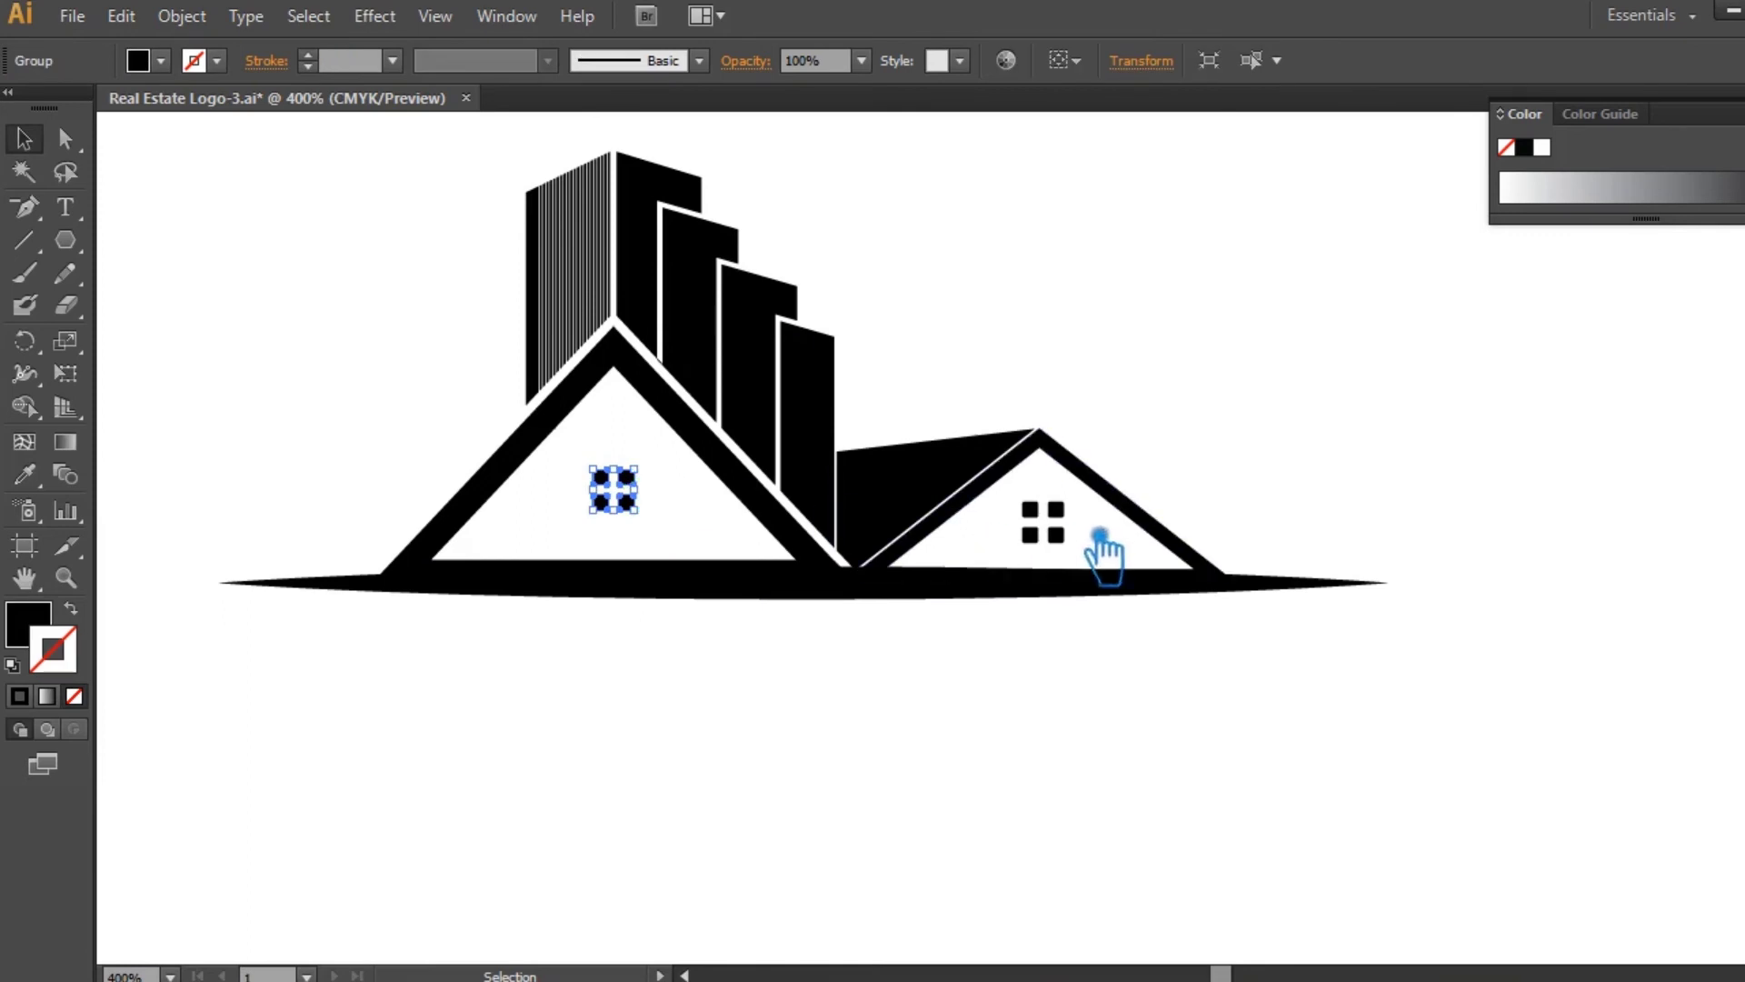
pyautogui.click(377, 393)
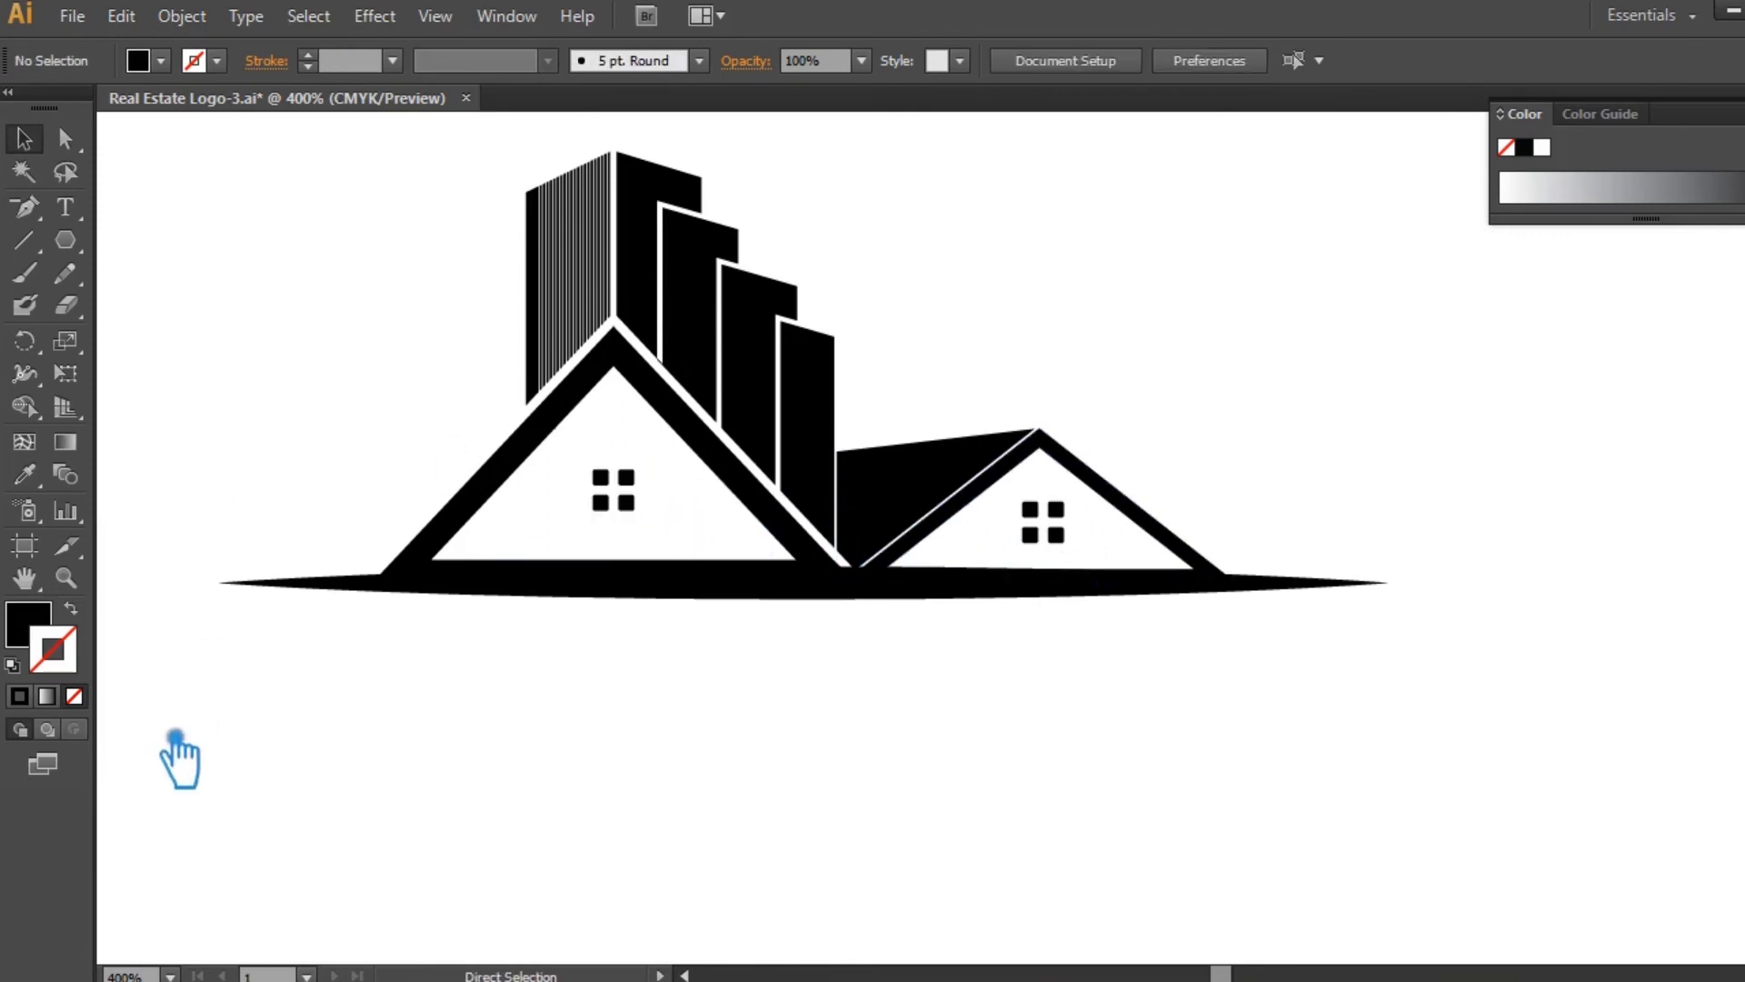
# - Show the rulers, place a vertical guide through the large house's apex and enlarge its window slightly around the guide
pyautogui.hotkey('ctrl', 'r')
pyautogui.moveTo(107, 732); pyautogui.dragTo(615, 367)
pyautogui.click(628, 478)
pyautogui.click(651, 500)
pyautogui.click(629, 479)
pyautogui.moveTo(634, 469)
pyautogui.mouseDown()
pyautogui.moveTo(654, 453)
pyautogui.moveTo(643, 463)
pyautogui.mouseUp()
pyautogui.click(681, 515)
# - Place a vertical guide through the side house's apex and enlarge that house's window slightly
pyautogui.click(1056, 533)
pyautogui.click(1068, 678)
pyautogui.click(1059, 511)
pyautogui.click(1082, 650)
pyautogui.moveTo(108, 818); pyautogui.dragTo(1039, 448)
pyautogui.click(1055, 513)
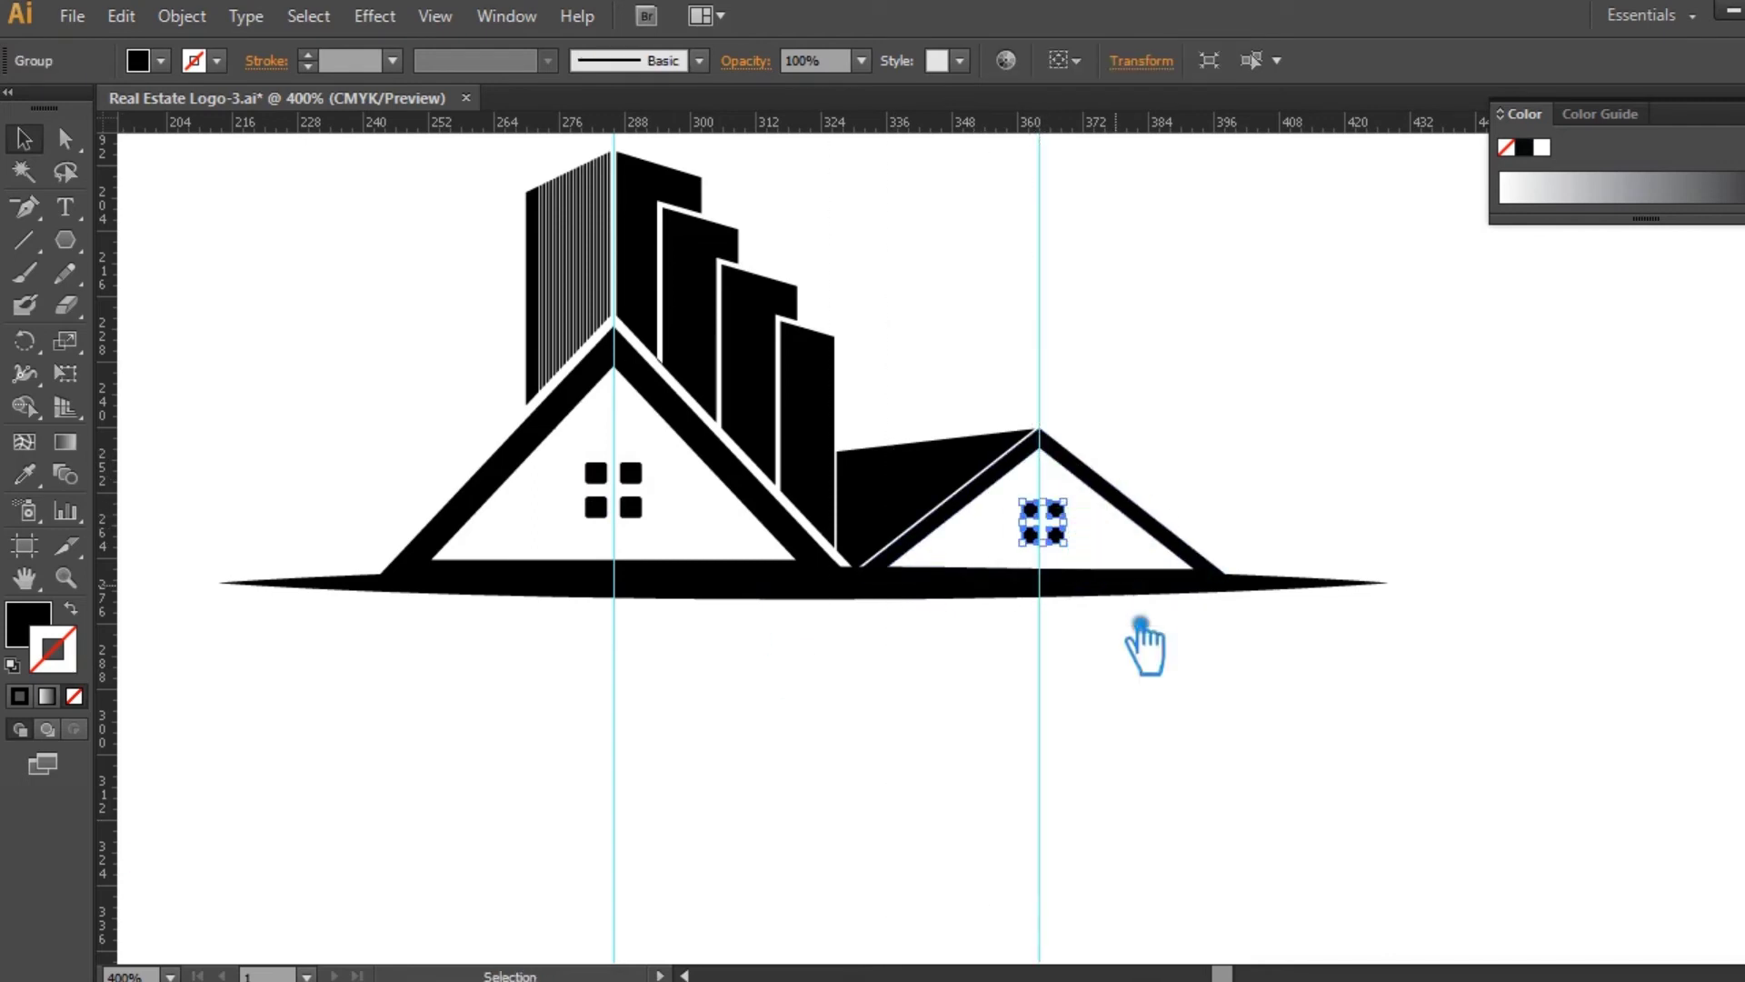
pyautogui.moveTo(1067, 523); pyautogui.dragTo(1096, 511)
pyautogui.click(1113, 684)
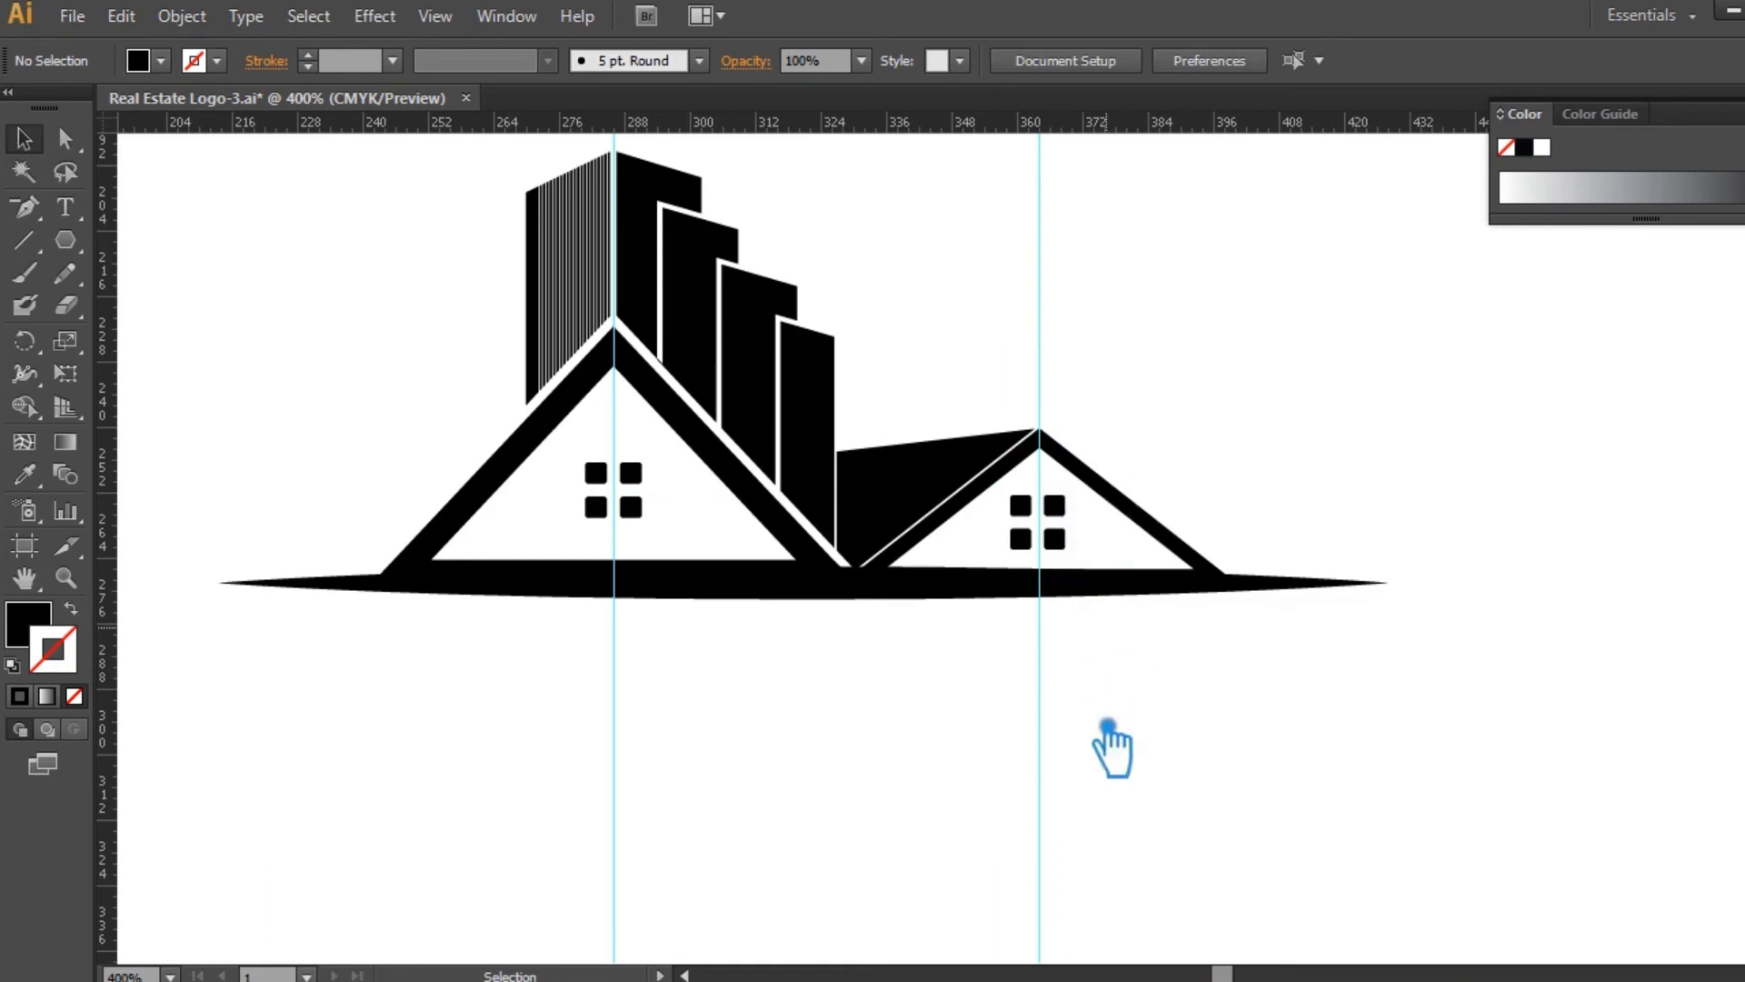
# - Shrink the side house's window slightly, centre it on the vertical guide through the apex and save the document
pyautogui.hotkey('ctrl', '+')
pyautogui.click(1113, 481)
pyautogui.keyDown('shift'); pyautogui.click(1123, 465); pyautogui.keyUp('shift')
pyautogui.keyDown('shift'); pyautogui.click(1123, 465); pyautogui.keyUp('shift')
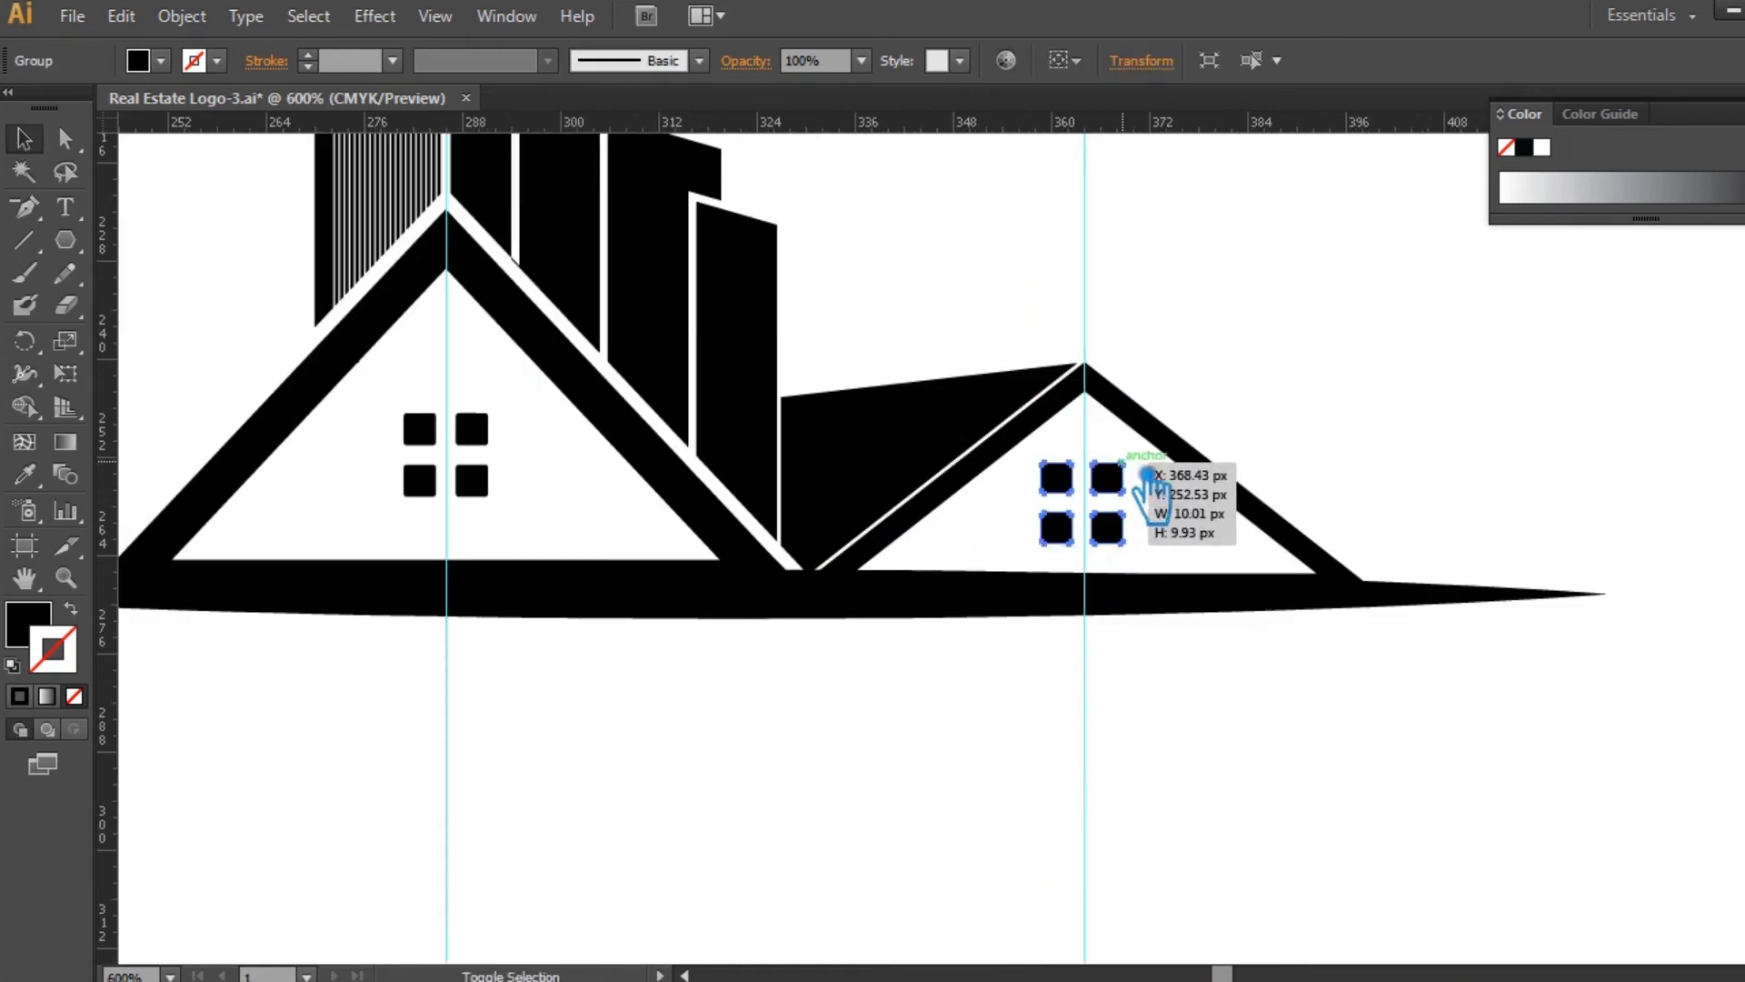
pyautogui.keyDown('shift'); pyautogui.click(1242, 471); pyautogui.keyUp('shift')
pyautogui.hotkey('ctrl', '+')
pyautogui.hotkey('ctrl', '+')
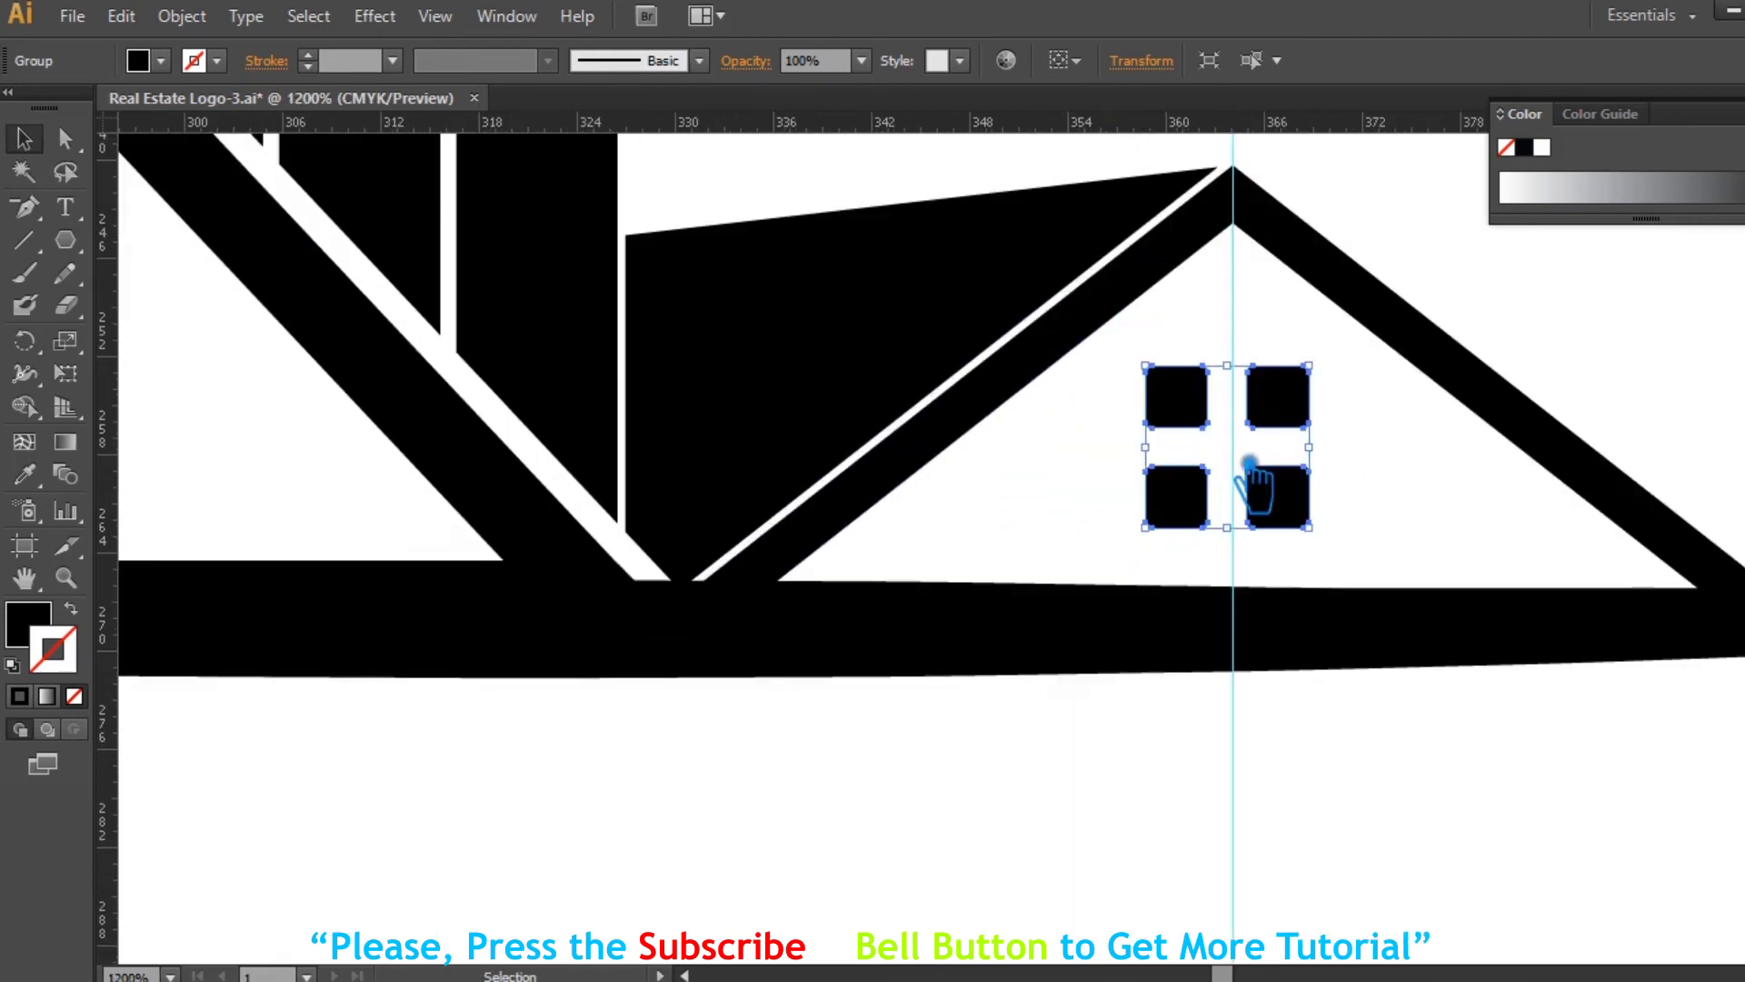
pyautogui.click(1308, 444)
pyautogui.moveTo(1300, 380); pyautogui.dragTo(1338, 394)
pyautogui.click(1344, 846)
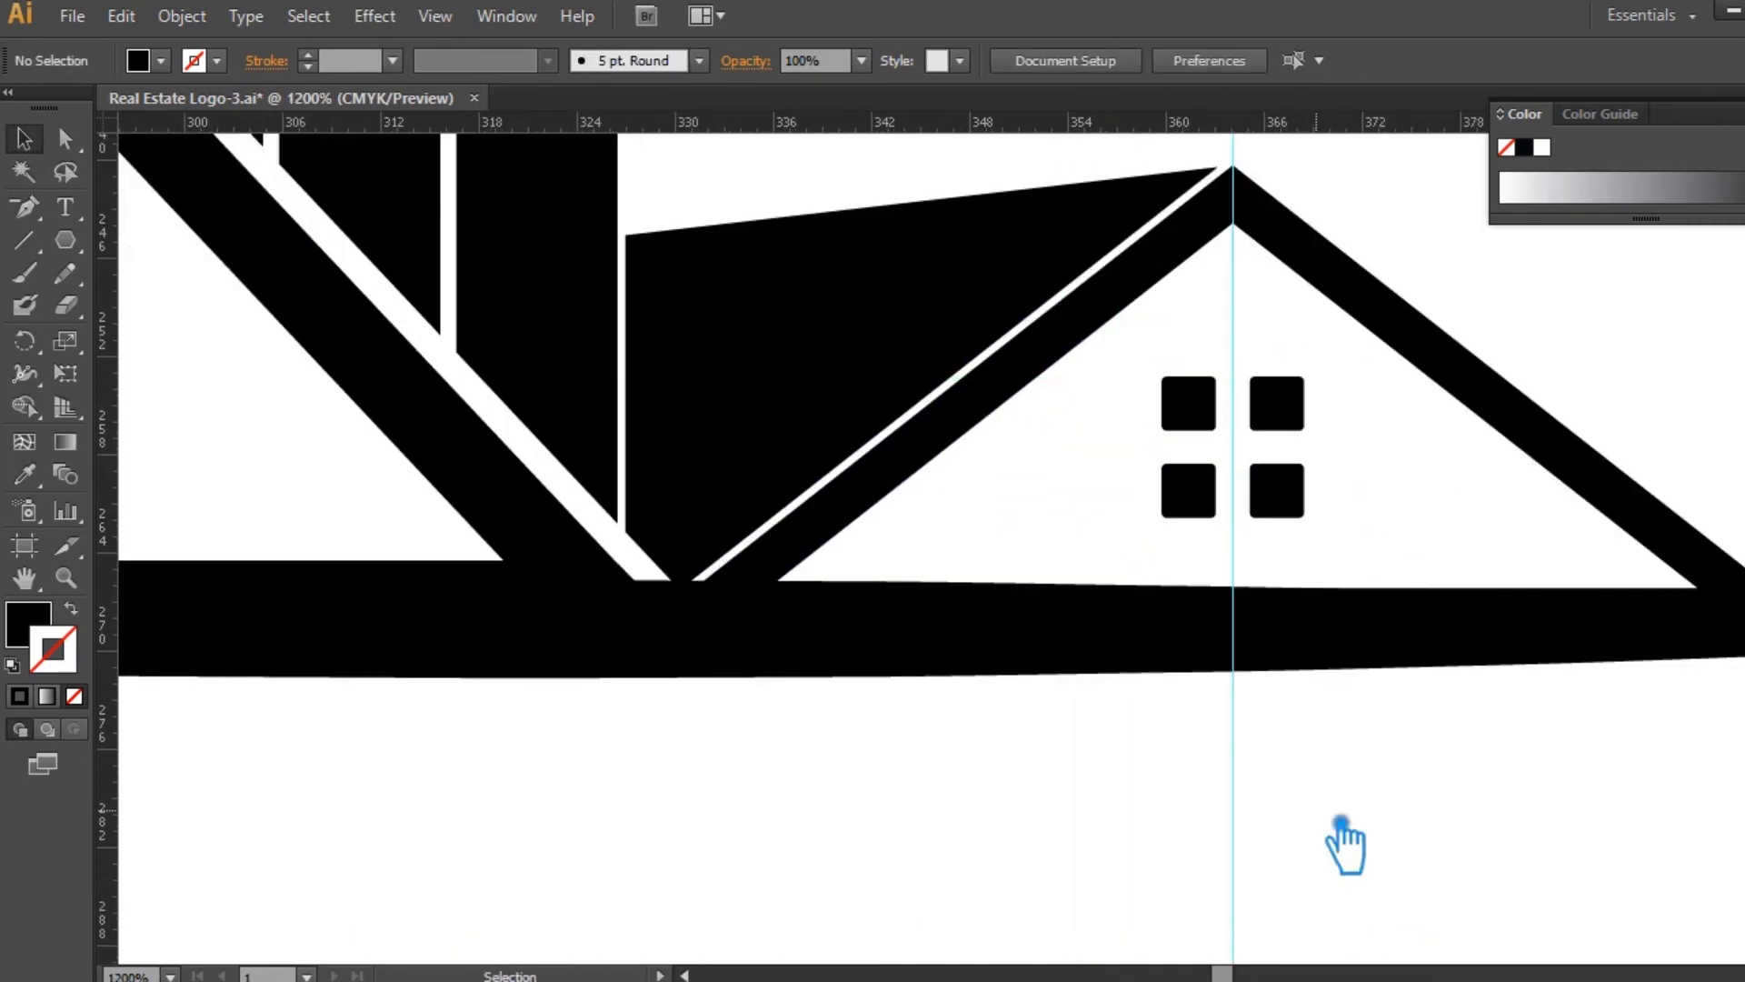
pyautogui.hotkey('ctrl', '-')
pyautogui.hotkey('ctrl', '-')
pyautogui.hotkey('ctrl', 's')
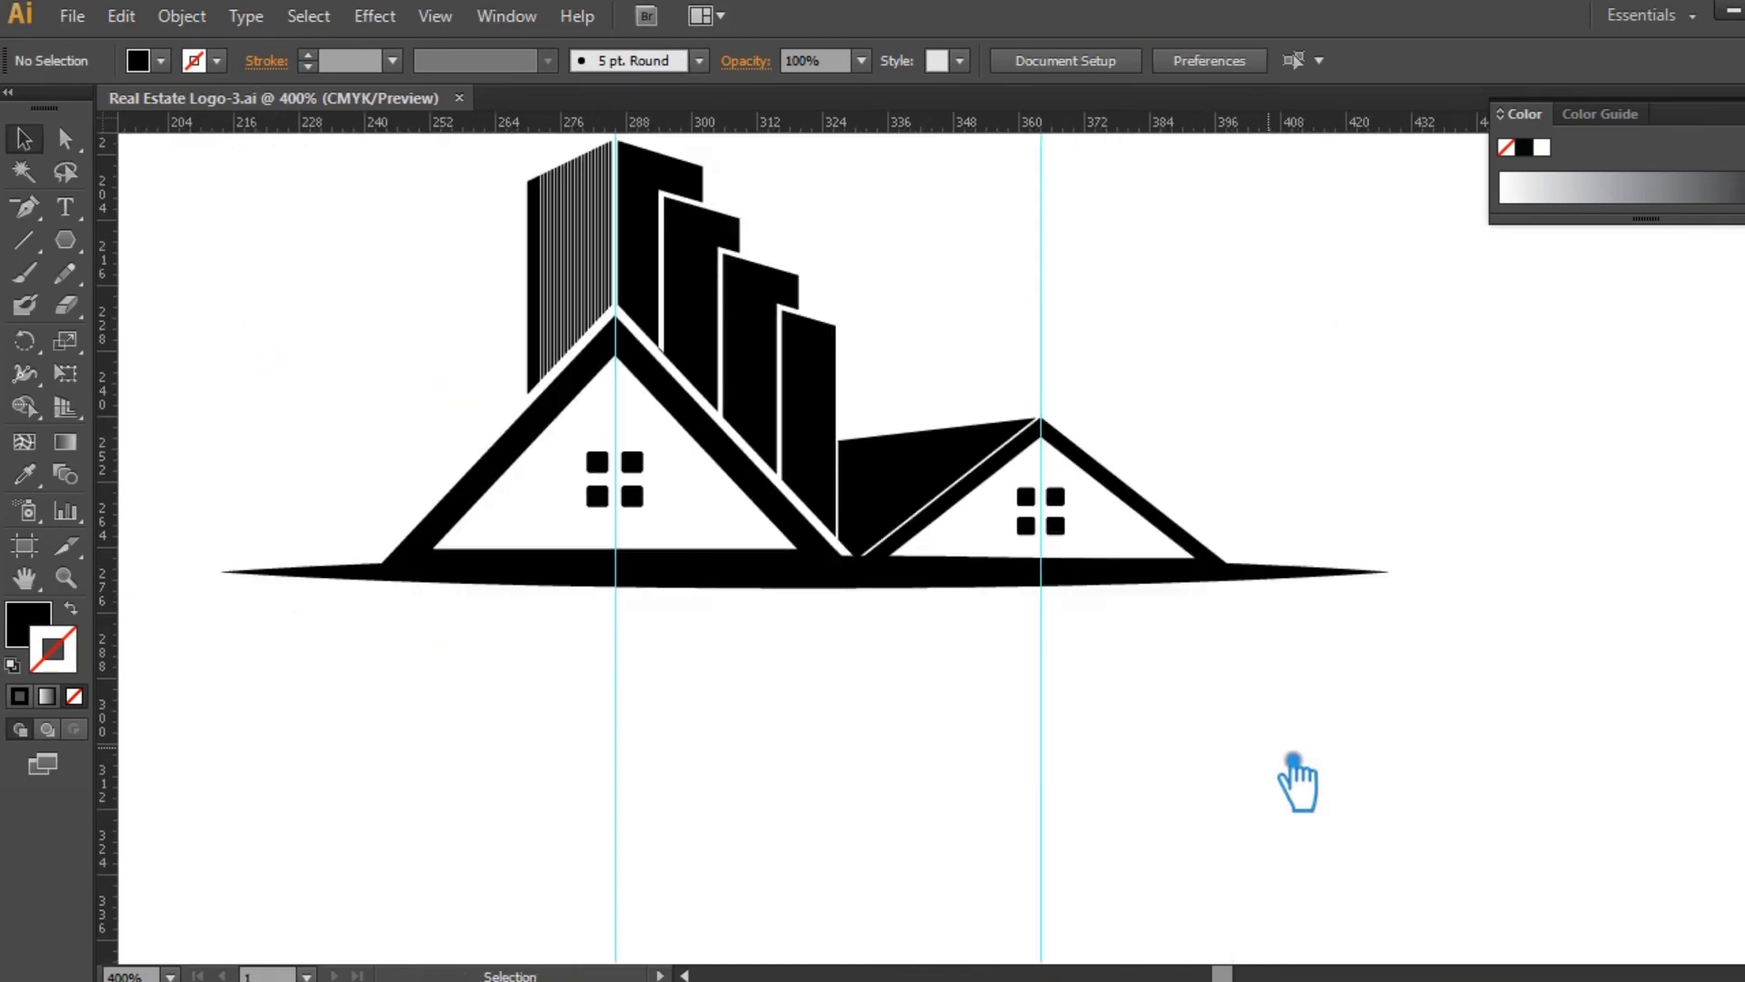
# - Expand the appearance of the tapered ground line so it becomes a filled shape
pyautogui.click(805, 577)
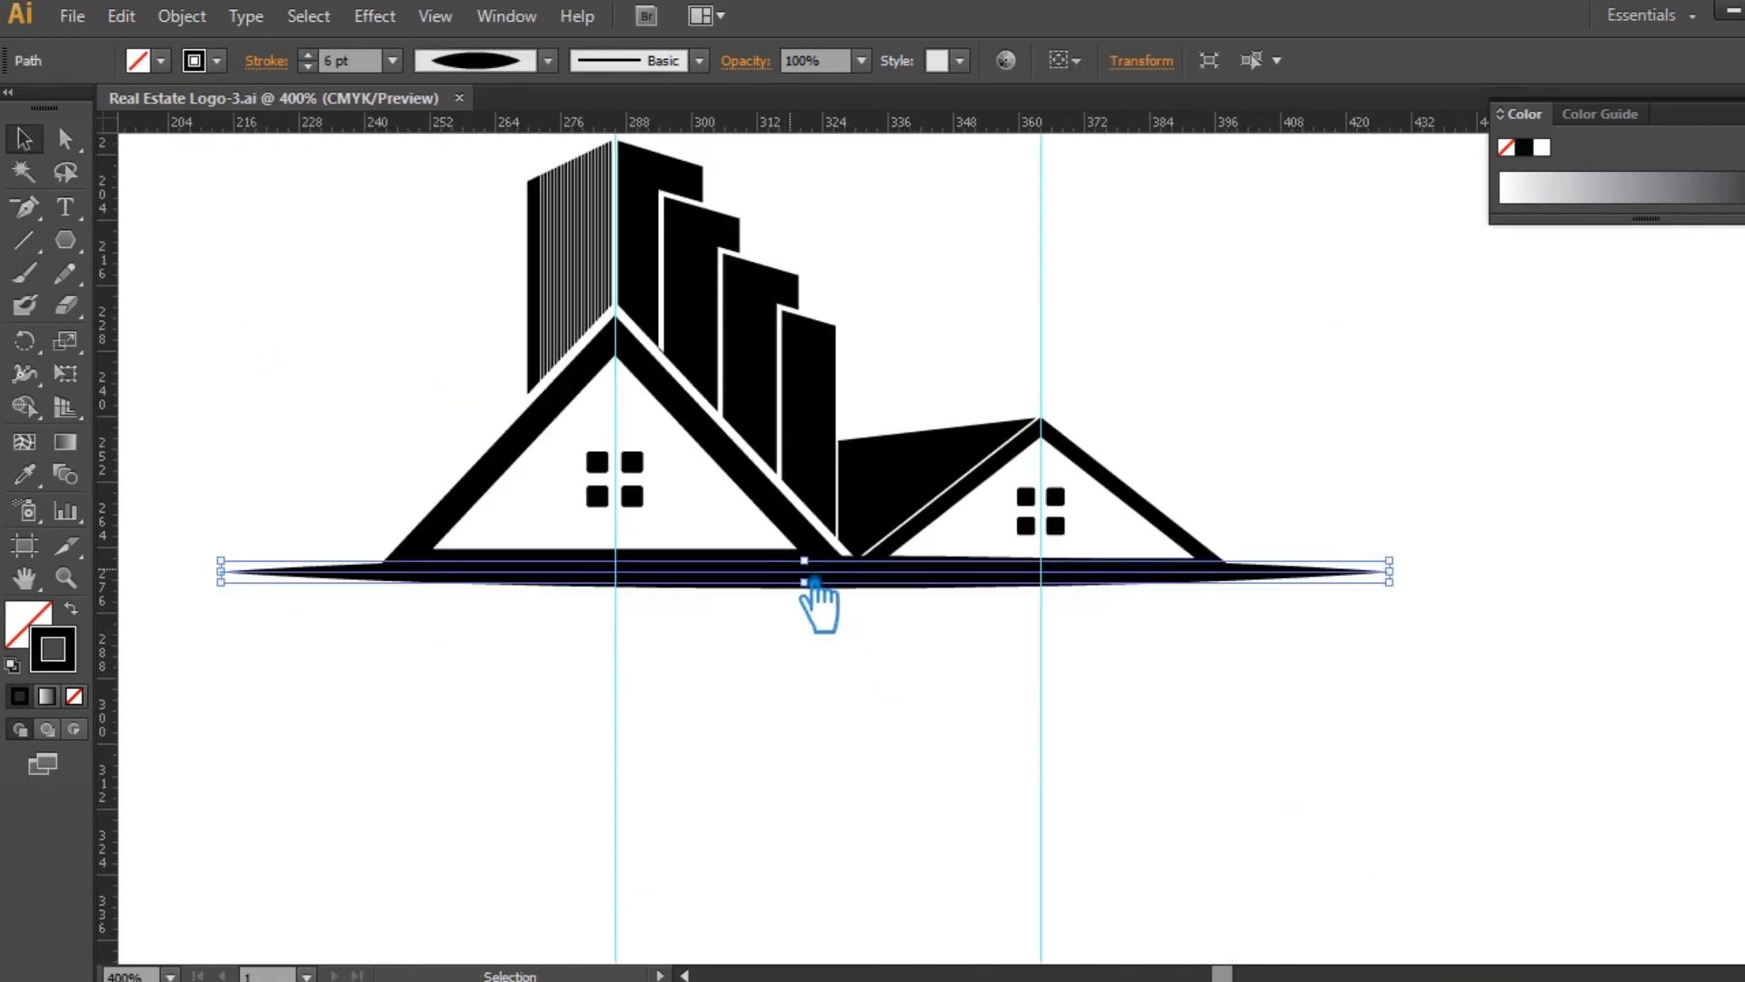
pyautogui.click(181, 16)
pyautogui.click(247, 339)
pyautogui.click(428, 587)
# - Create an offset path around the outlines of both triangular houses
pyautogui.click(679, 556)
pyautogui.keyDown('shift'); pyautogui.click(913, 556); pyautogui.keyUp('shift')
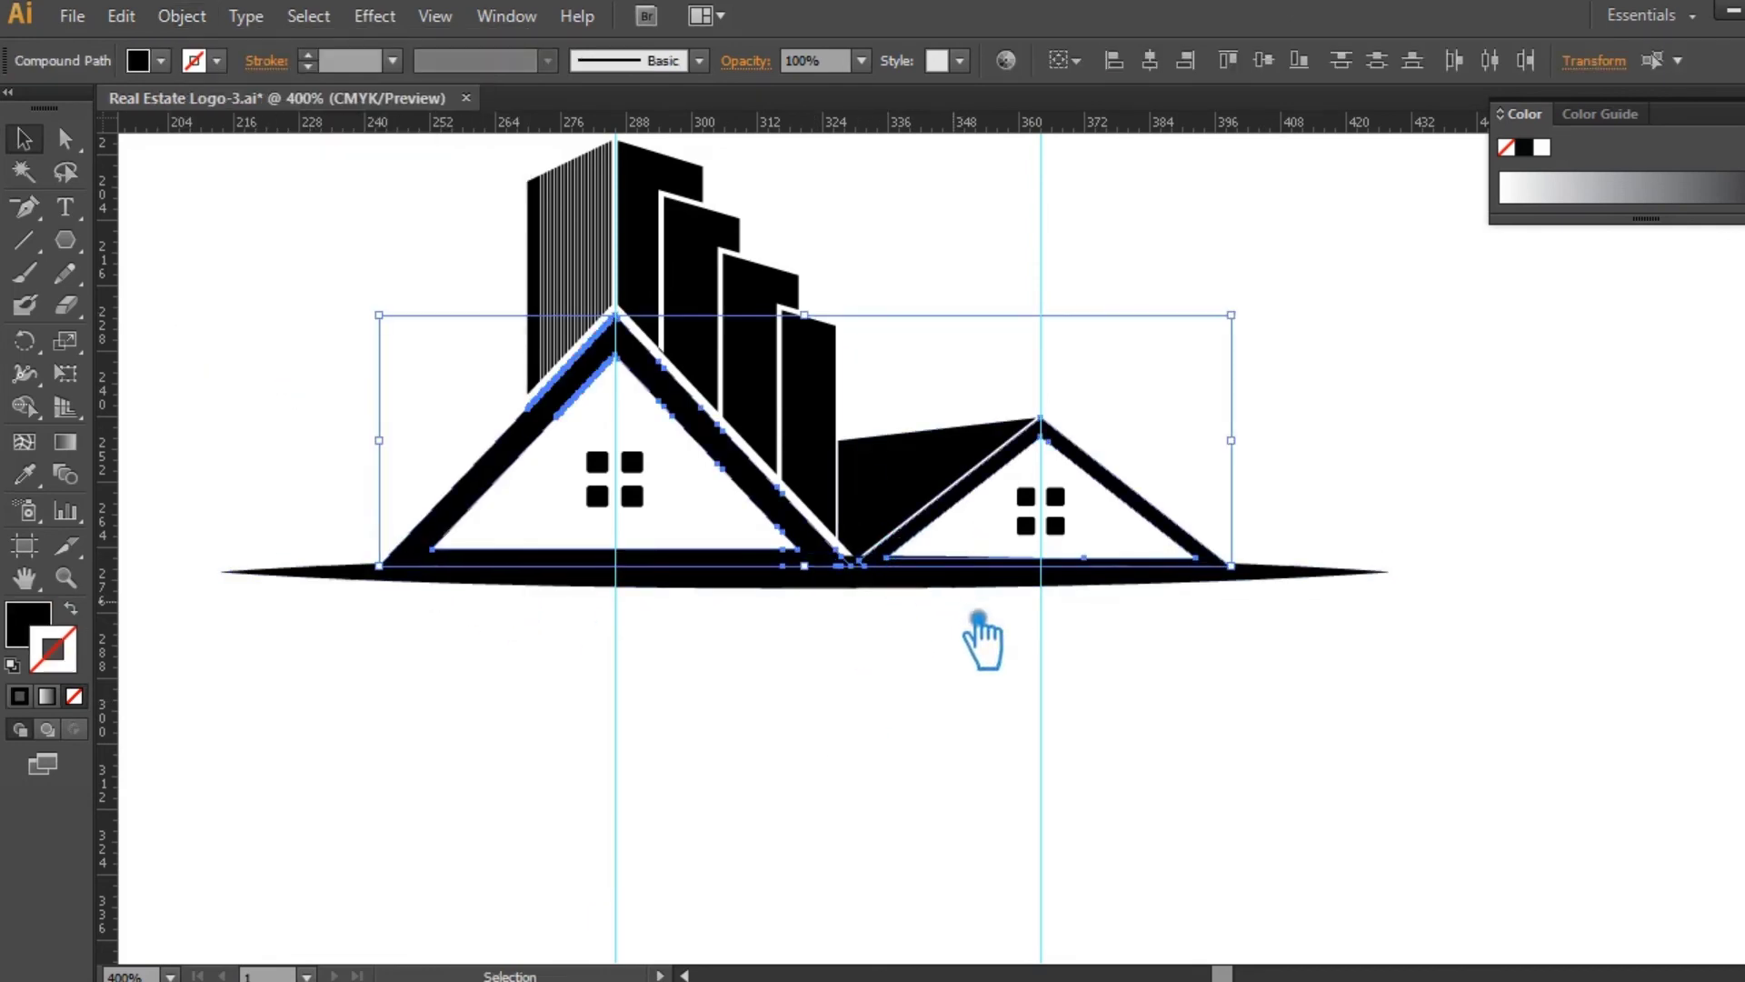
pyautogui.click(182, 15)
pyautogui.moveTo(285, 575)
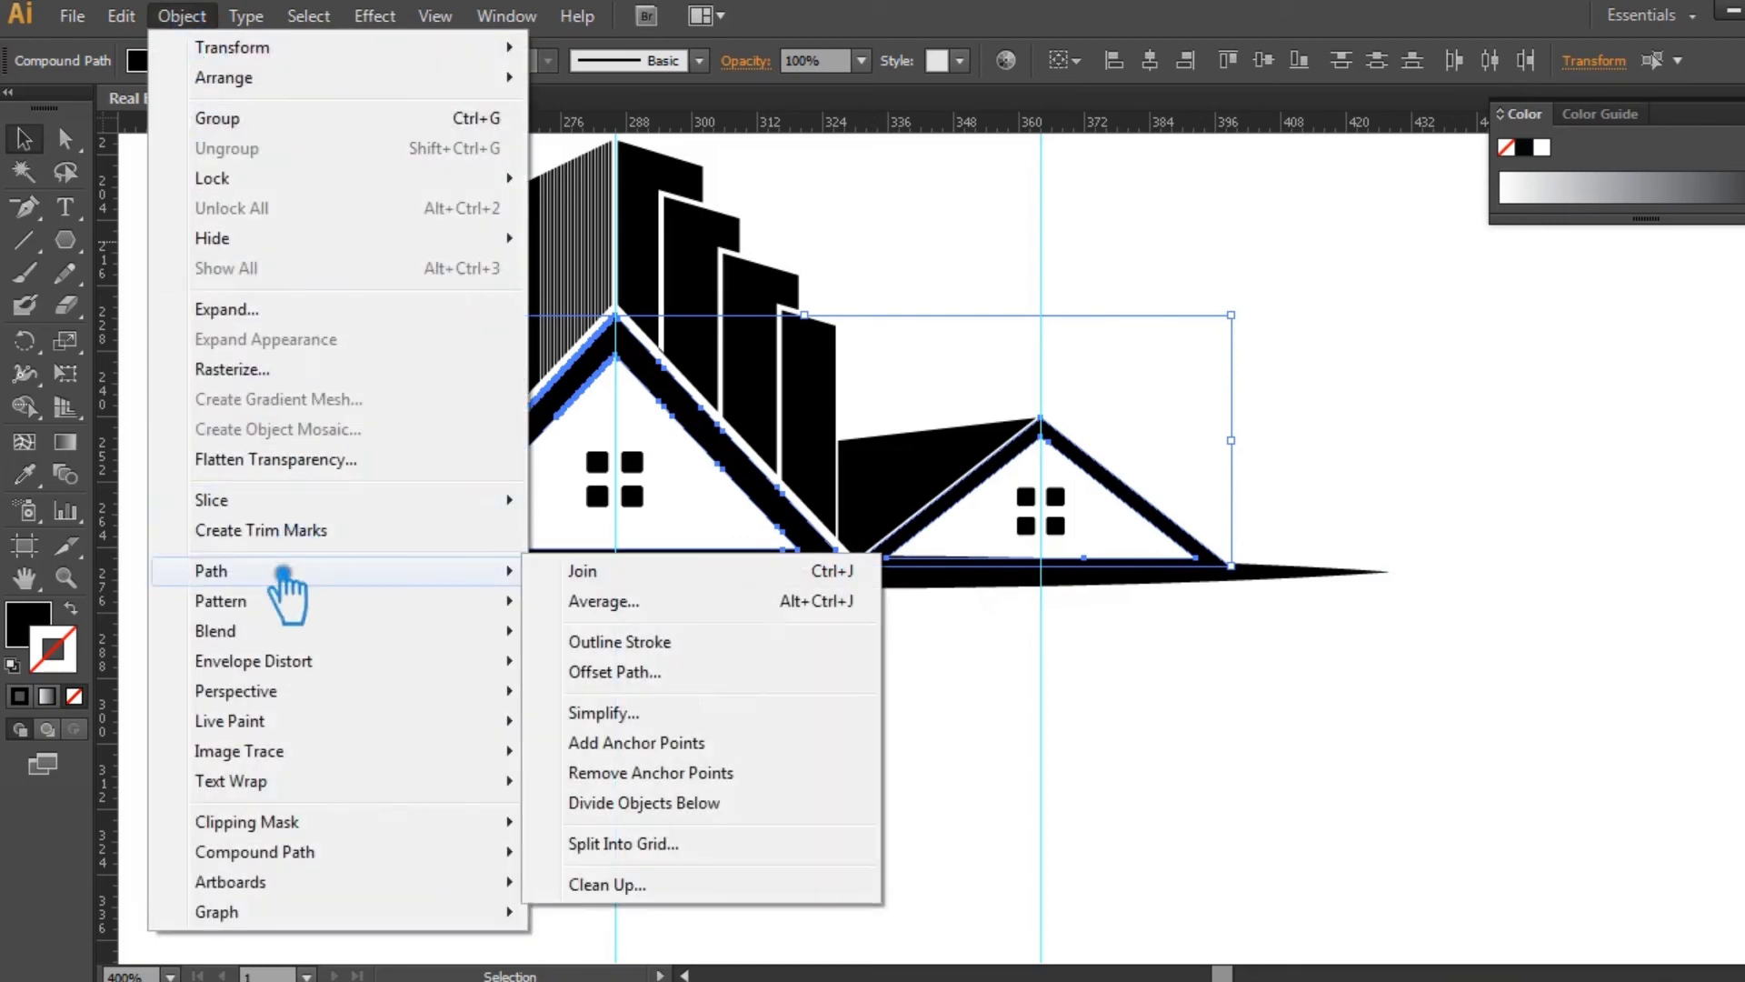
pyautogui.click(718, 669)
pyautogui.click(1147, 406)
pyautogui.click(1227, 401)
# - Divide the ground line and the offset house outlines with Pathfinder and ungroup the resulting pieces
pyautogui.moveTo(308, 536); pyautogui.dragTo(451, 578)
pyautogui.click(927, 700)
pyautogui.moveTo(1180, 670); pyautogui.dragTo(308, 590)
pyautogui.hotkey('shift', 'ctrl', 'F9')
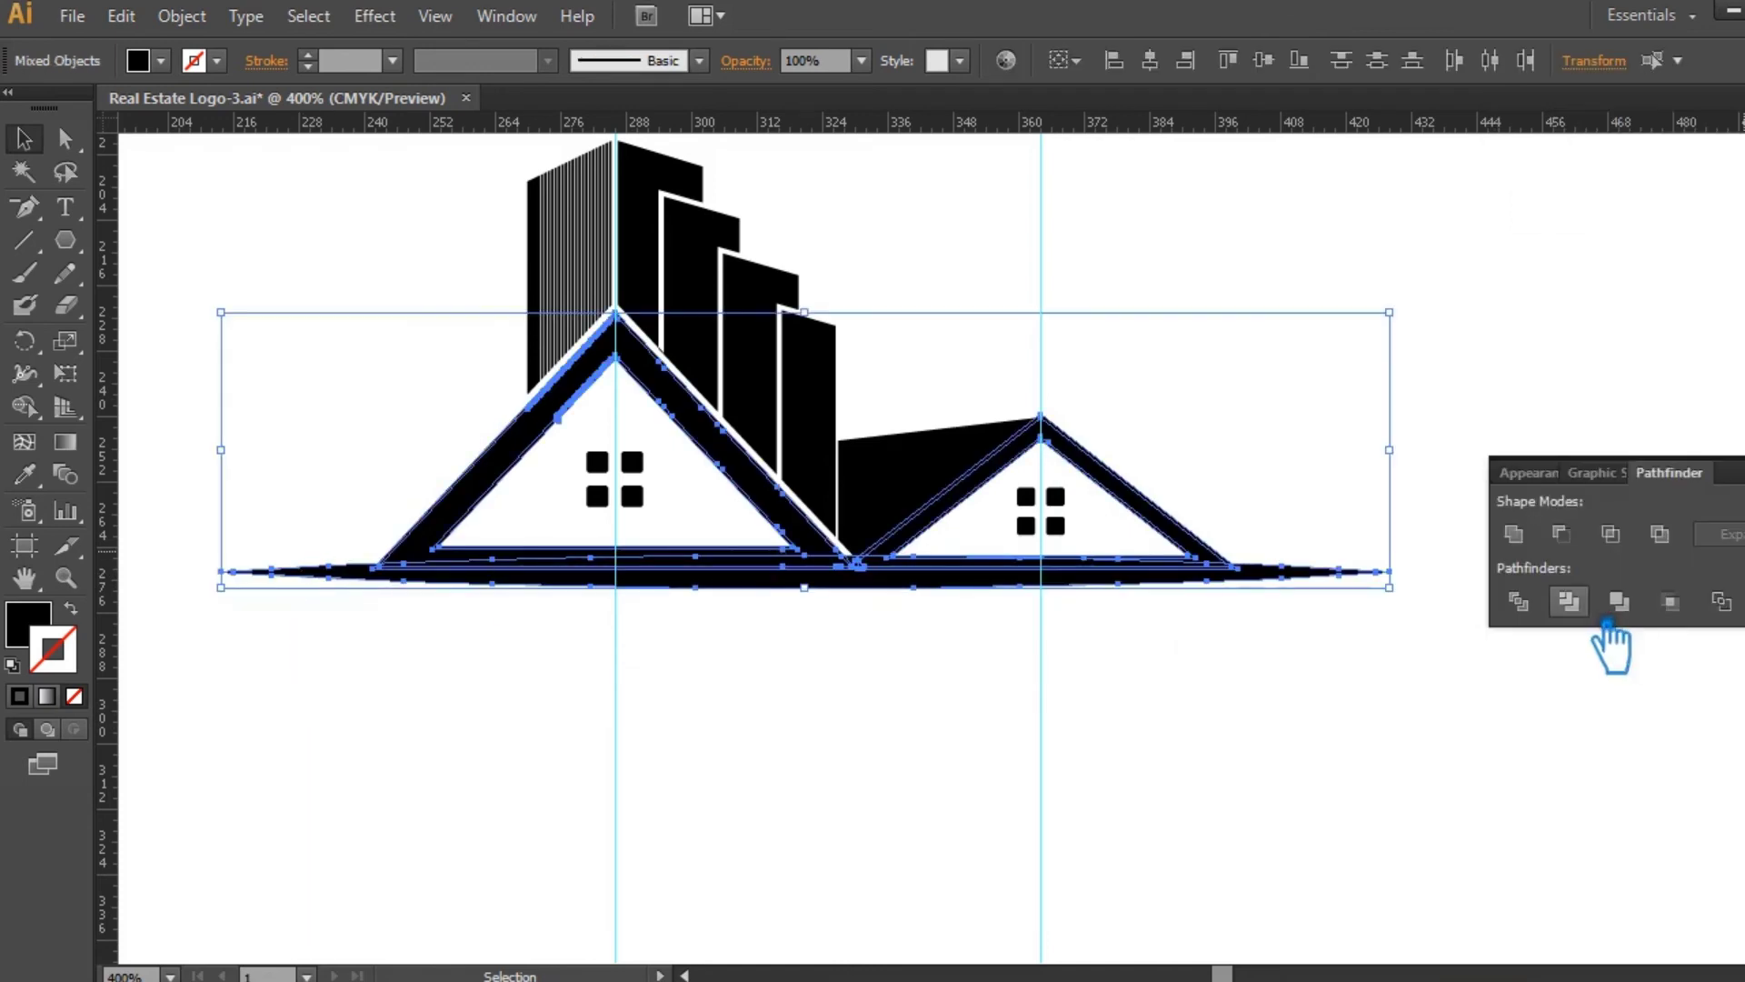
pyautogui.click(1518, 602)
pyautogui.click(994, 700)
pyautogui.rightClick(743, 586)
pyautogui.click(821, 748)
pyautogui.click(409, 612)
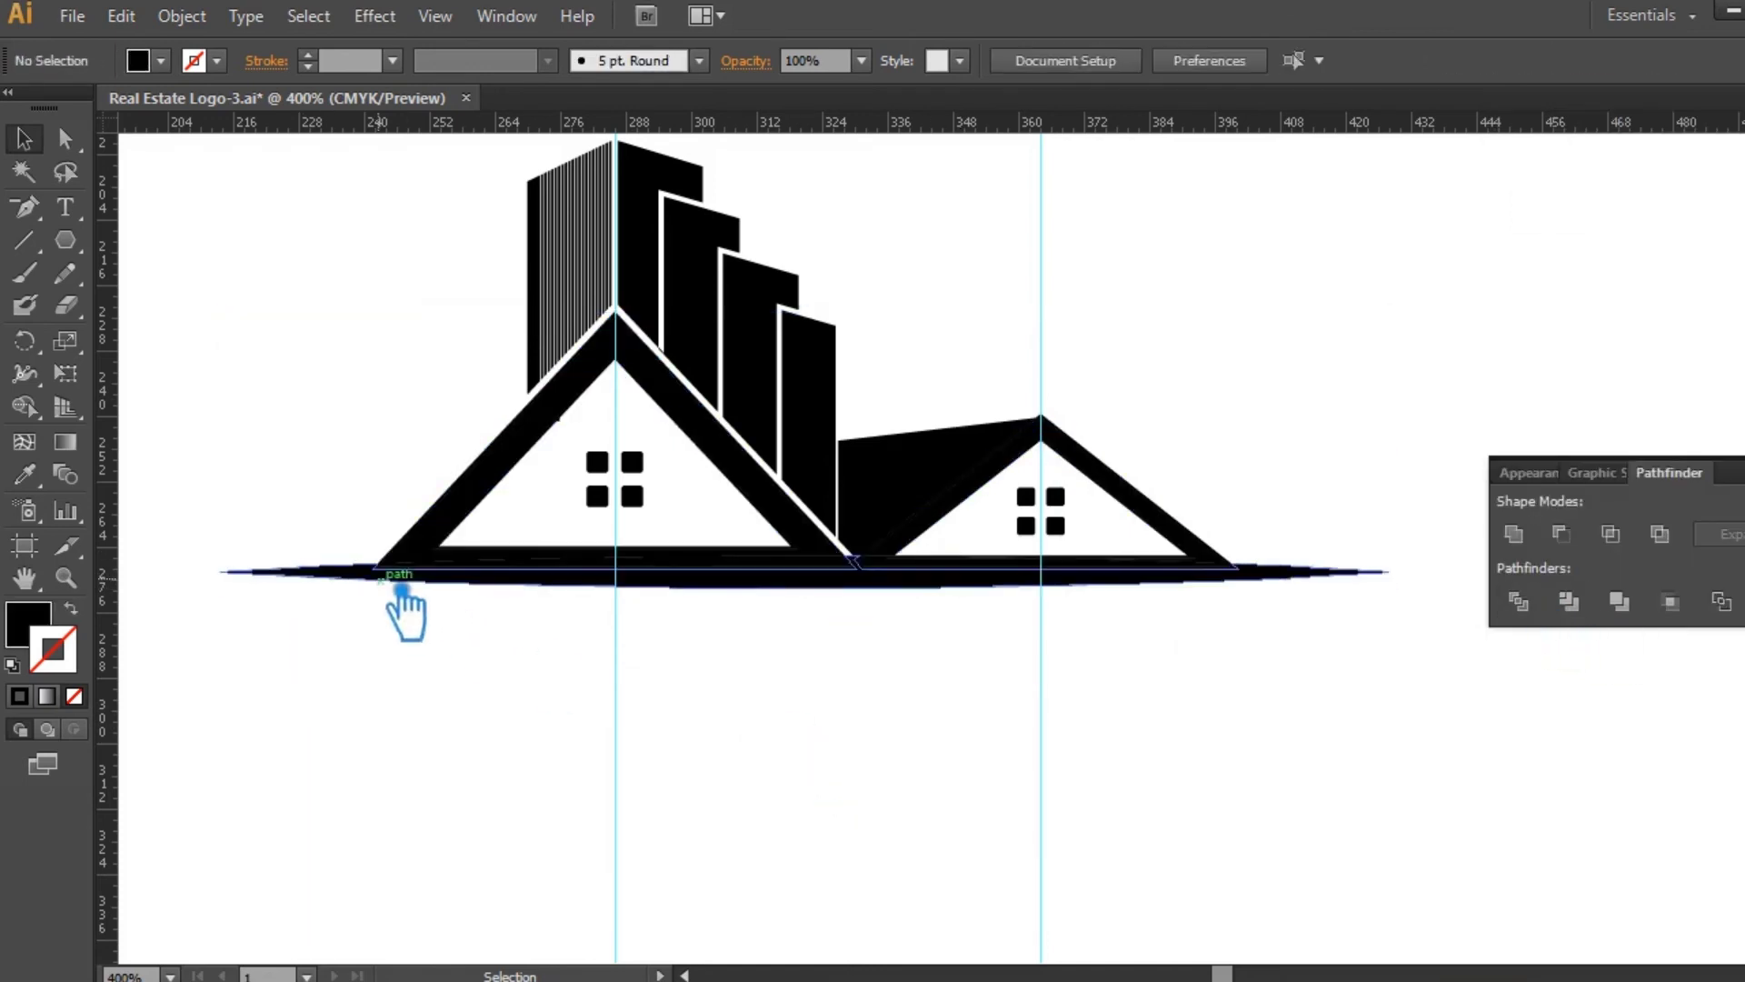
# - Delete the divided offset pieces between the houses and the ground line to leave a white gap
pyautogui.hotkey('ctrl', '+')
pyautogui.hotkey('ctrl', '+')
pyautogui.hotkey('ctrl', '+')
pyautogui.moveTo(495, 687); pyautogui.dragTo(1029, 706)
pyautogui.click(1218, 588)
pyautogui.click(1136, 711)
pyautogui.click(981, 617)
pyautogui.press('Delete')
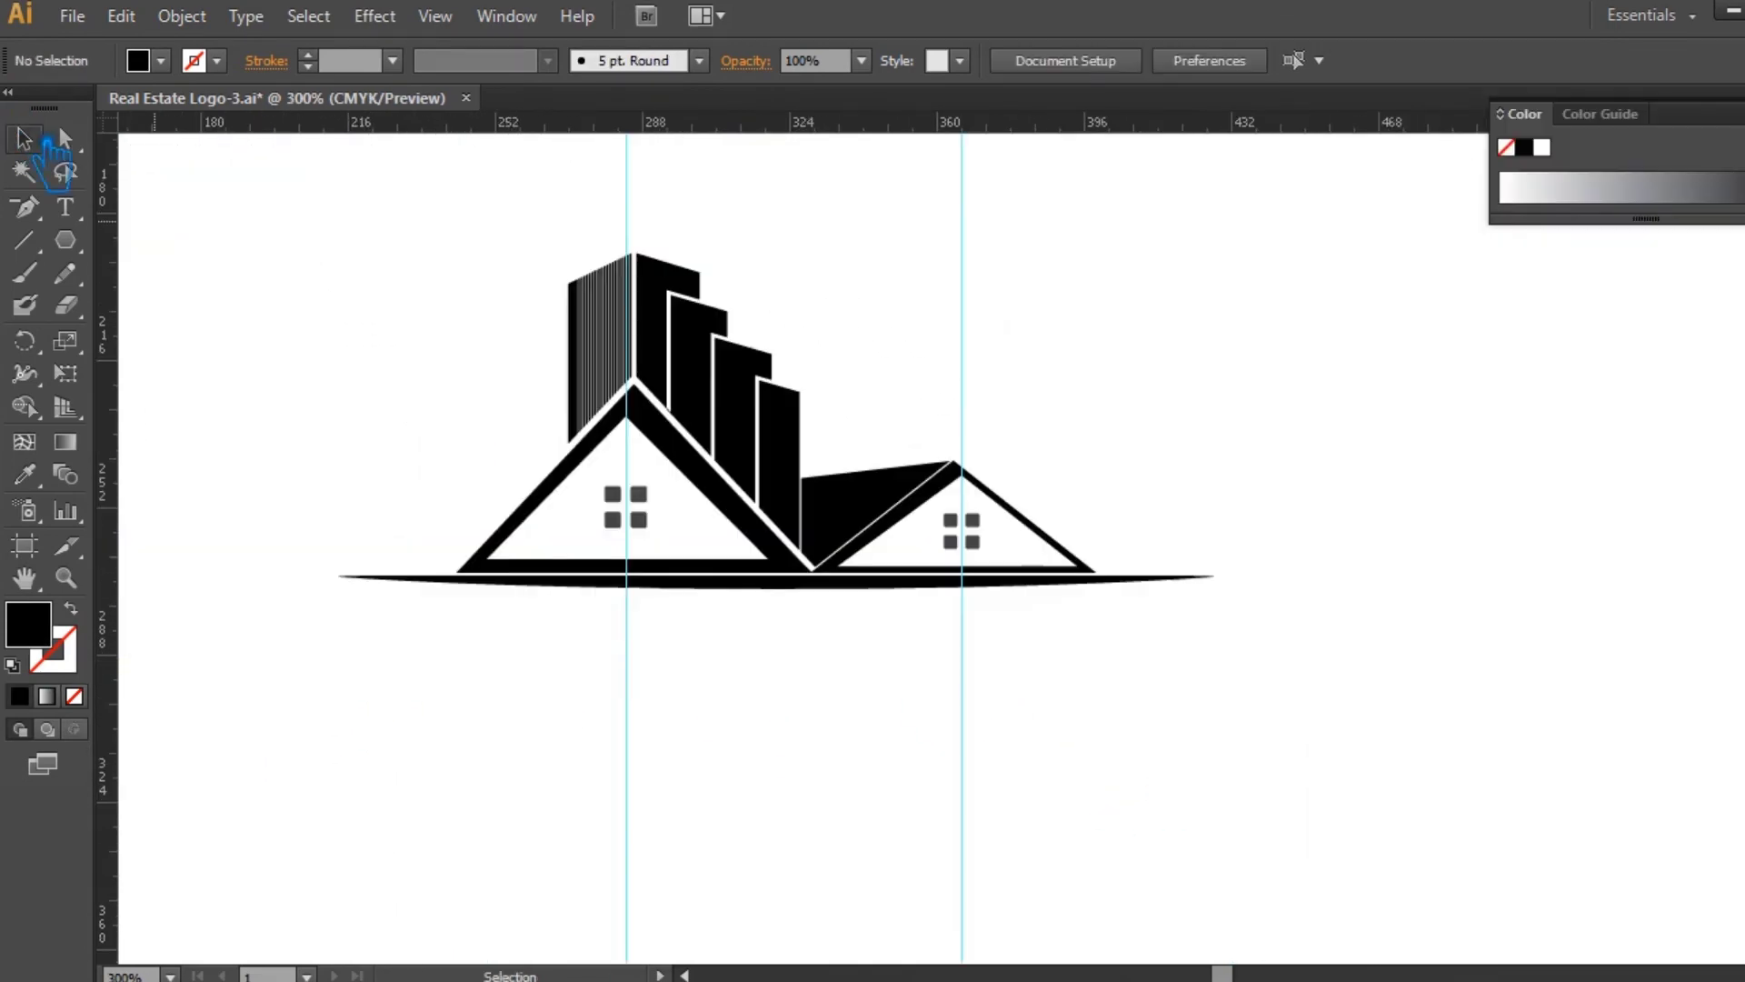
# - Move the ground line slightly down to widen the white gap beneath the houses
pyautogui.hotkey('ctrl', '+')
pyautogui.hotkey('ctrl', '+')
pyautogui.hotkey('ctrl', '+')
pyautogui.hotkey('ctrl', '+')
pyautogui.hotkey('ctrl', '+')
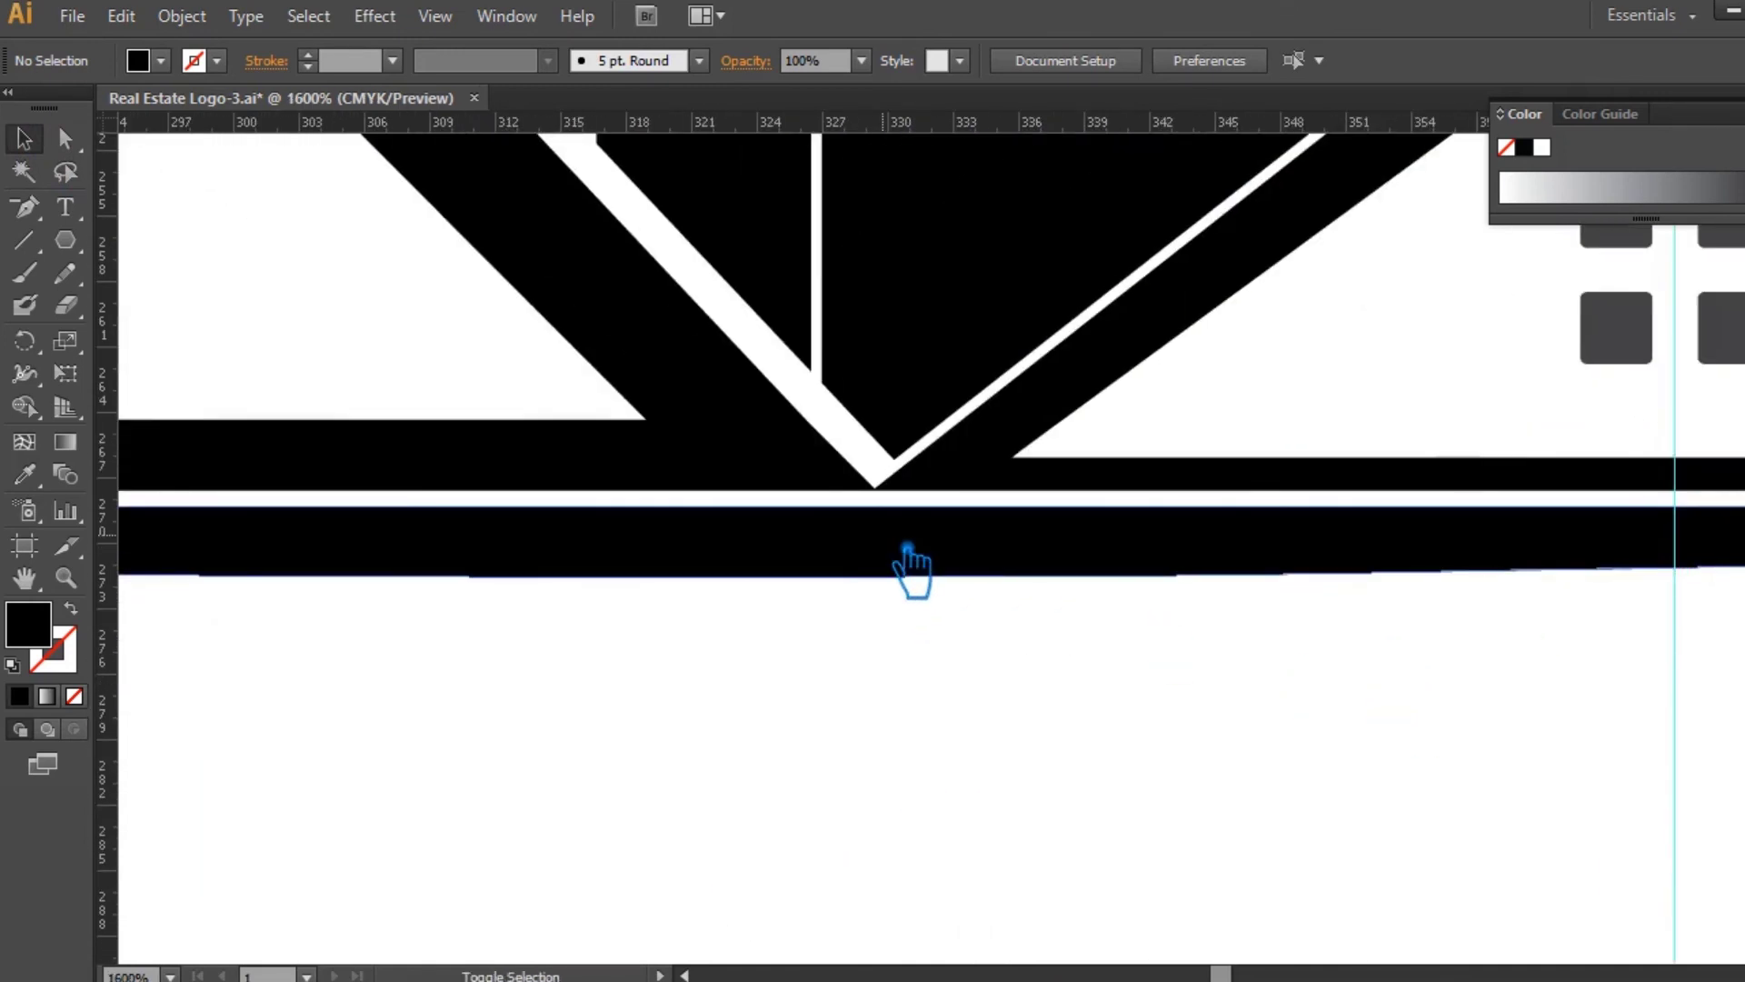
pyautogui.moveTo(906, 550); pyautogui.dragTo(919, 569)
pyautogui.hotkey('ctrl', '-')
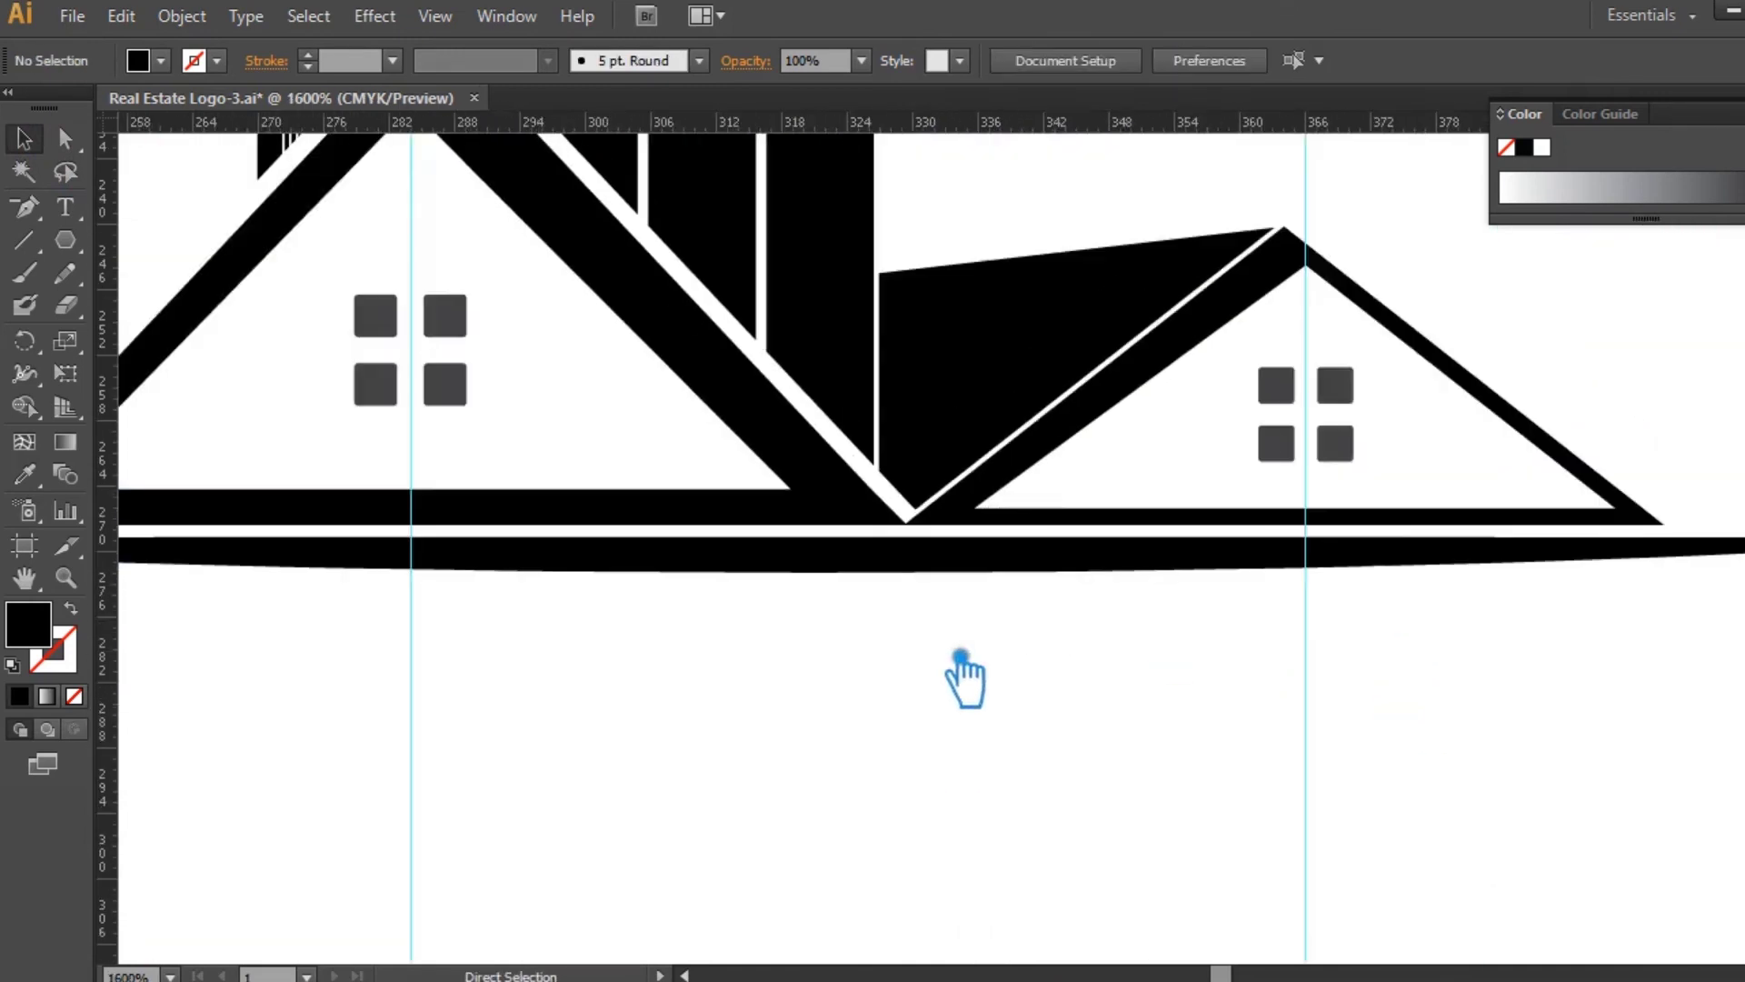
pyautogui.hotkey('ctrl', '-')
pyautogui.hotkey('ctrl', '-')
pyautogui.hotkey('ctrl', '-')
# - Fill the ground line with the near-black colour #111111 and save the document
pyautogui.click(927, 564)
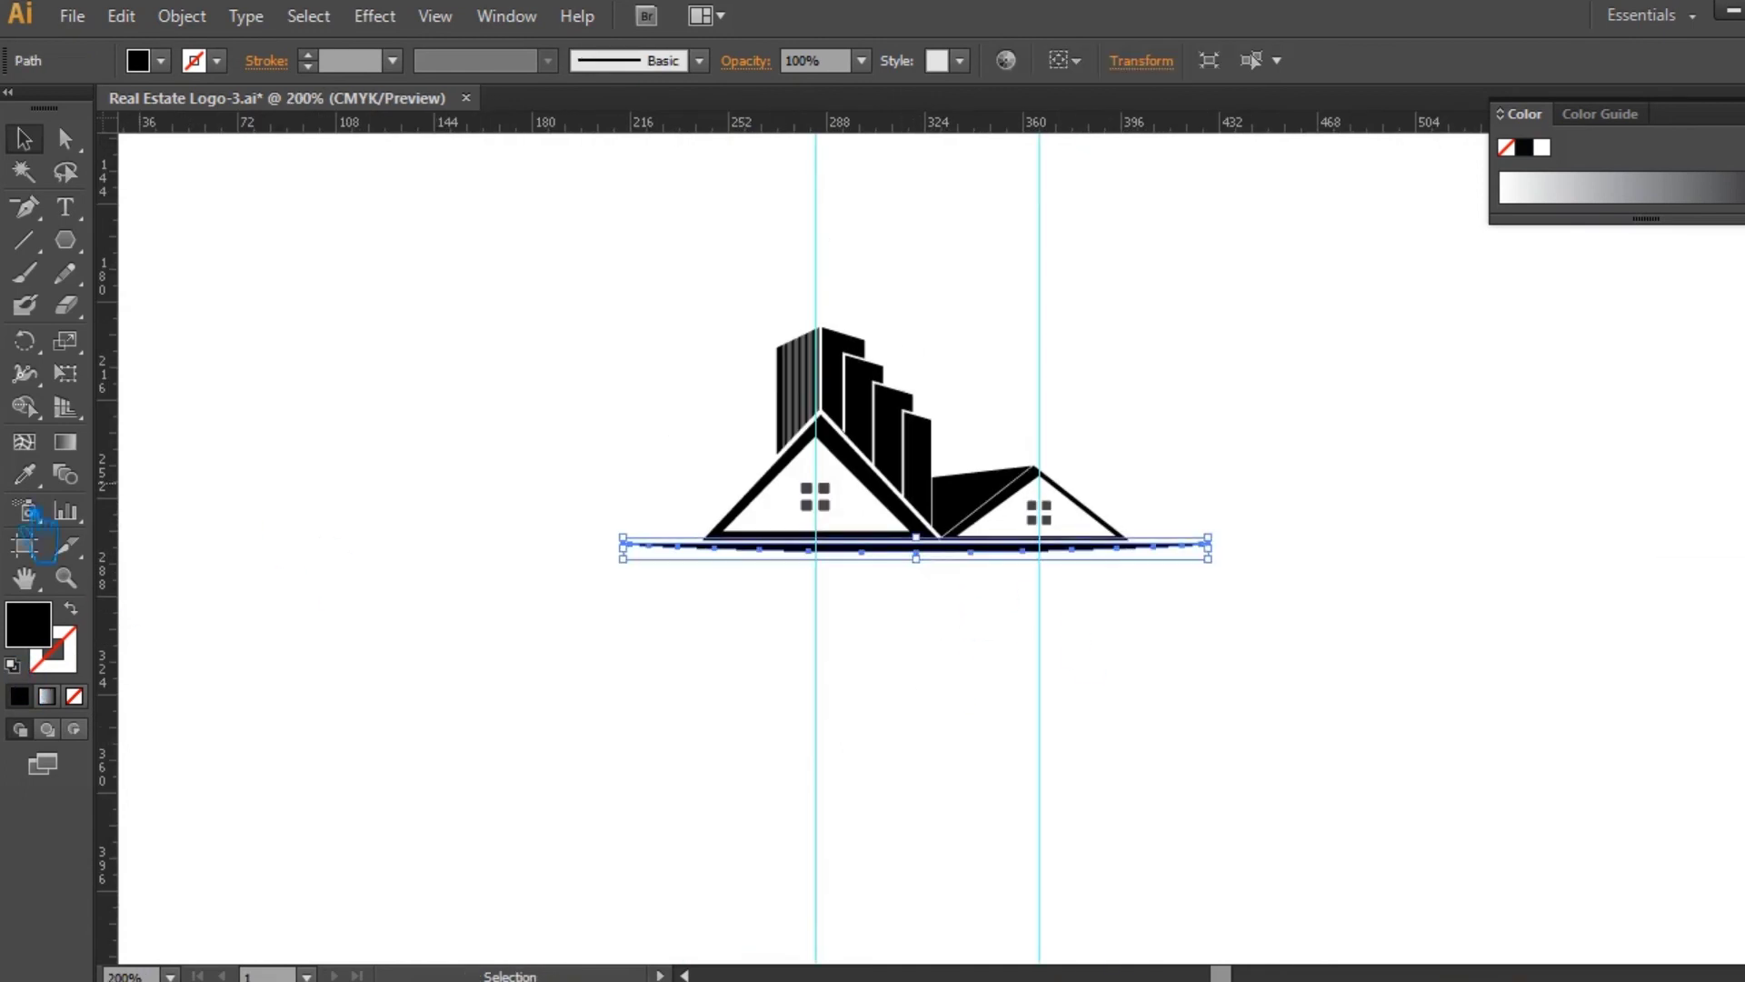
pyautogui.click(36, 477)
pyautogui.click(850, 506)
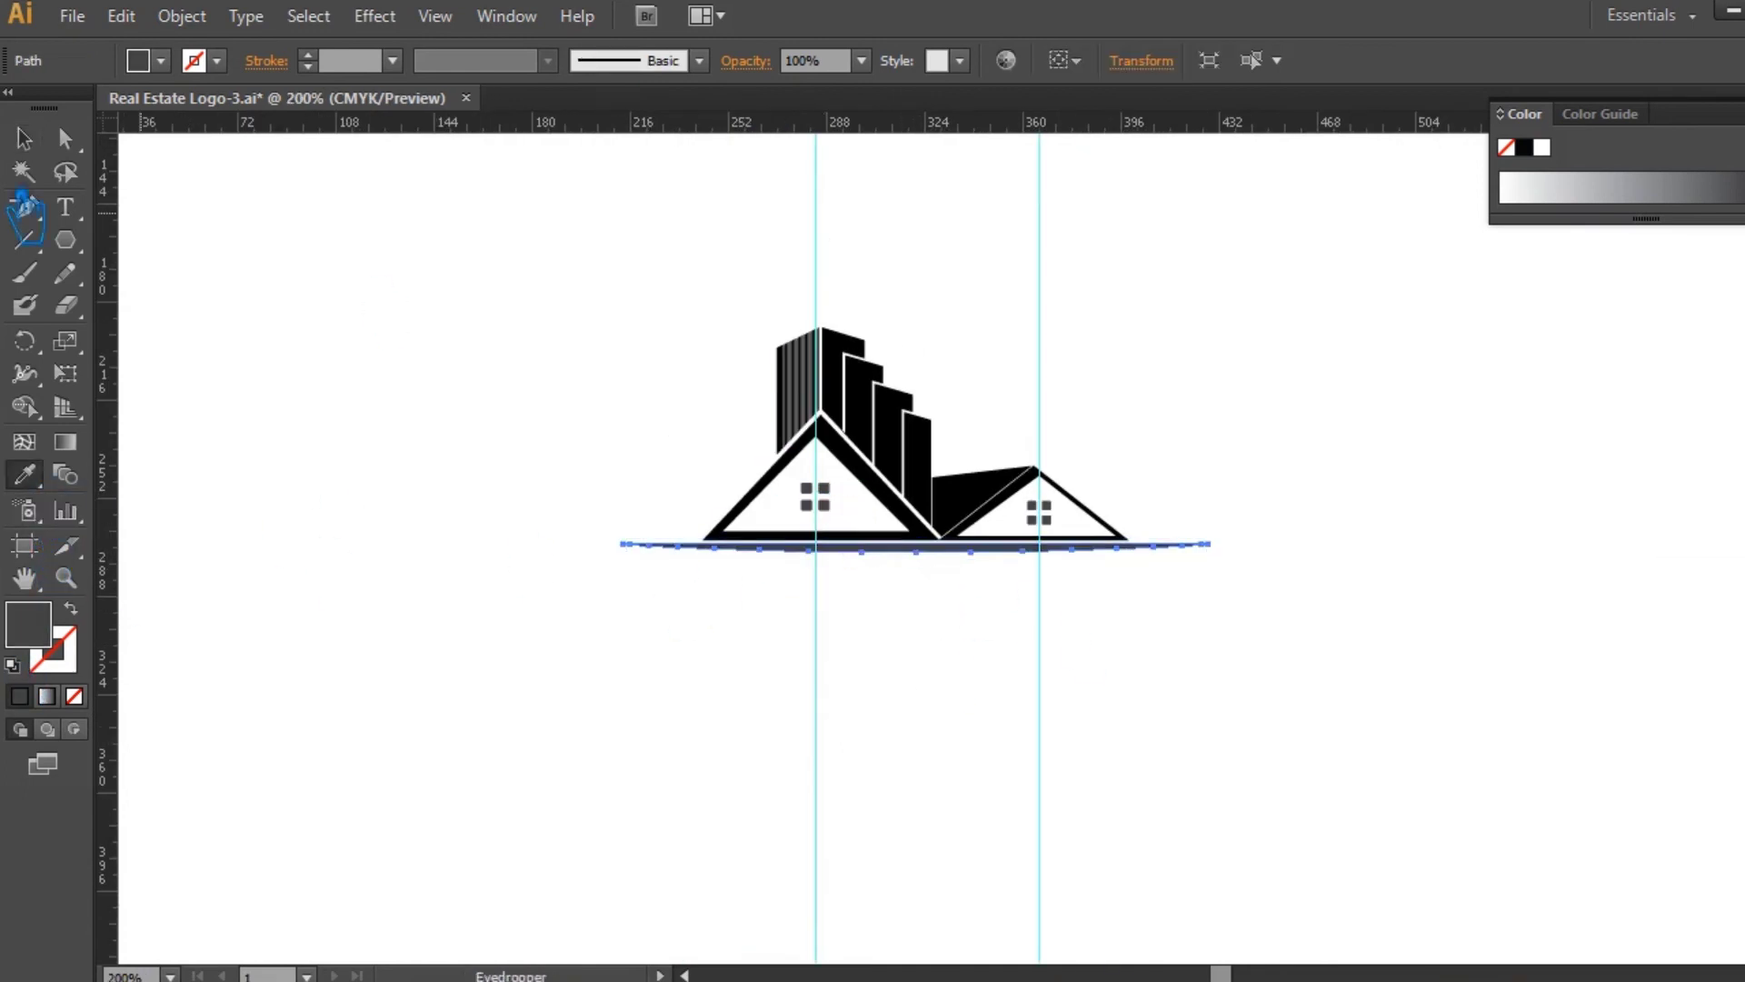
pyautogui.press('v')
pyautogui.doubleClick(29, 624)
pyautogui.click(318, 505)
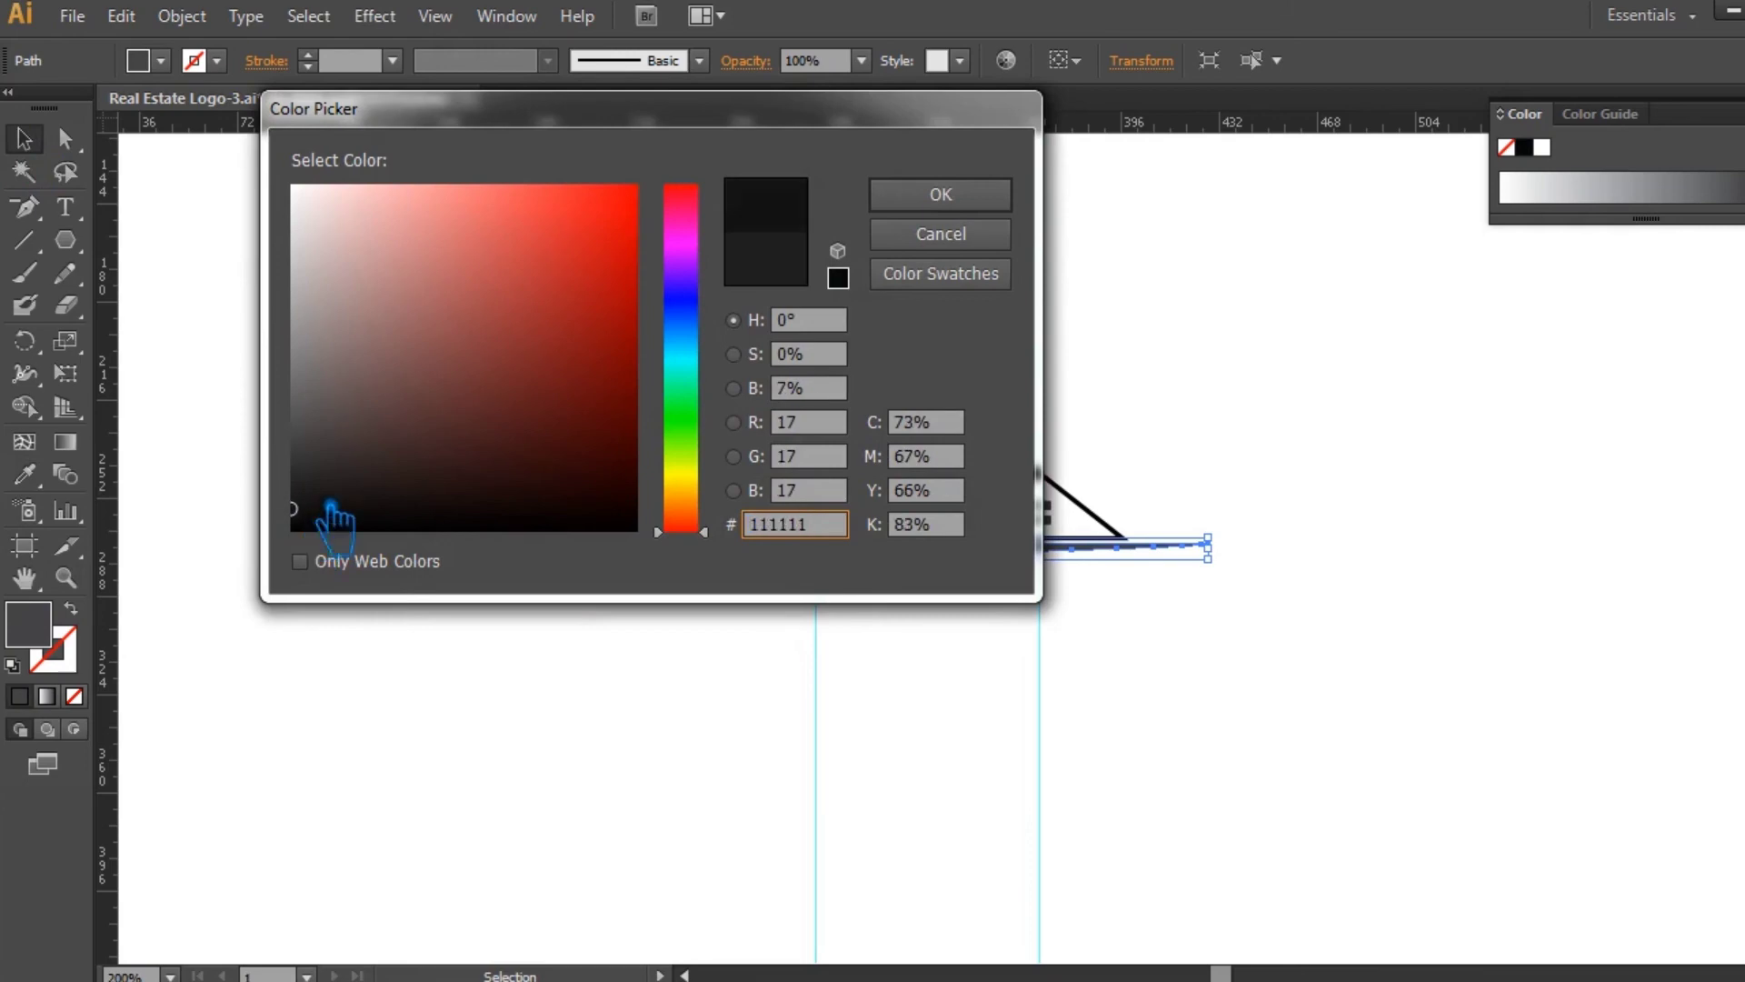
pyautogui.click(939, 194)
pyautogui.click(1335, 433)
pyautogui.moveTo(1322, 600); pyautogui.dragTo(1235, 620)
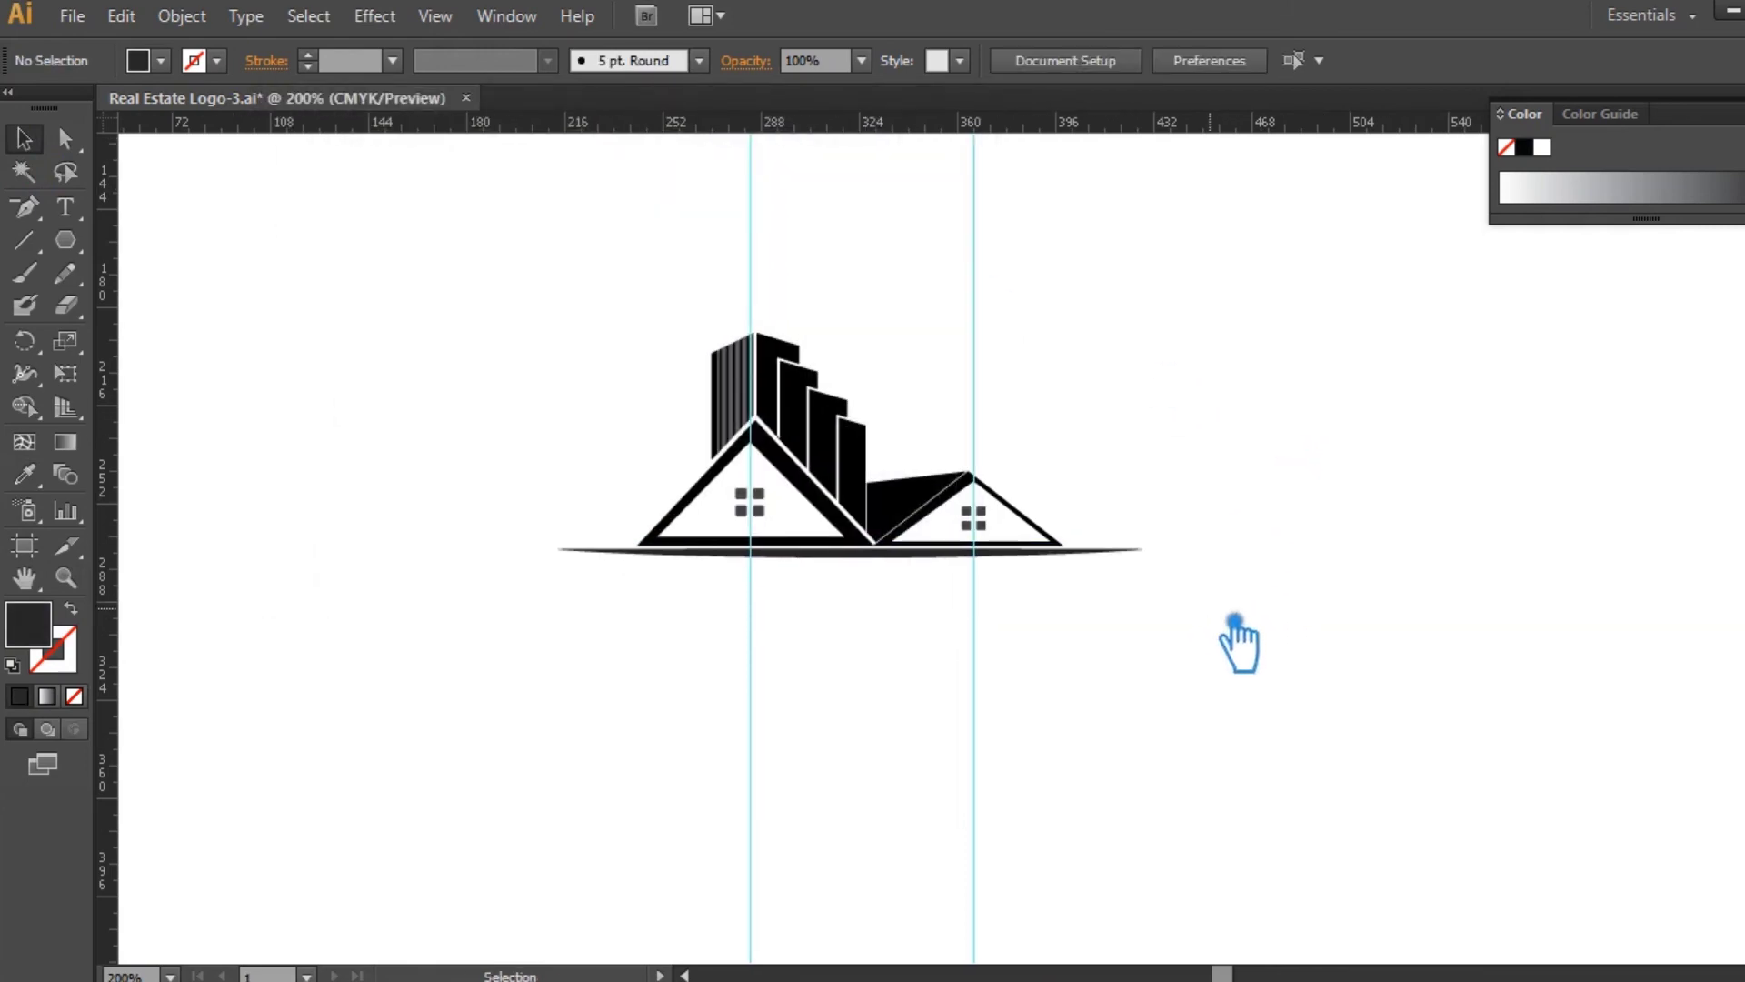
pyautogui.click(1379, 413)
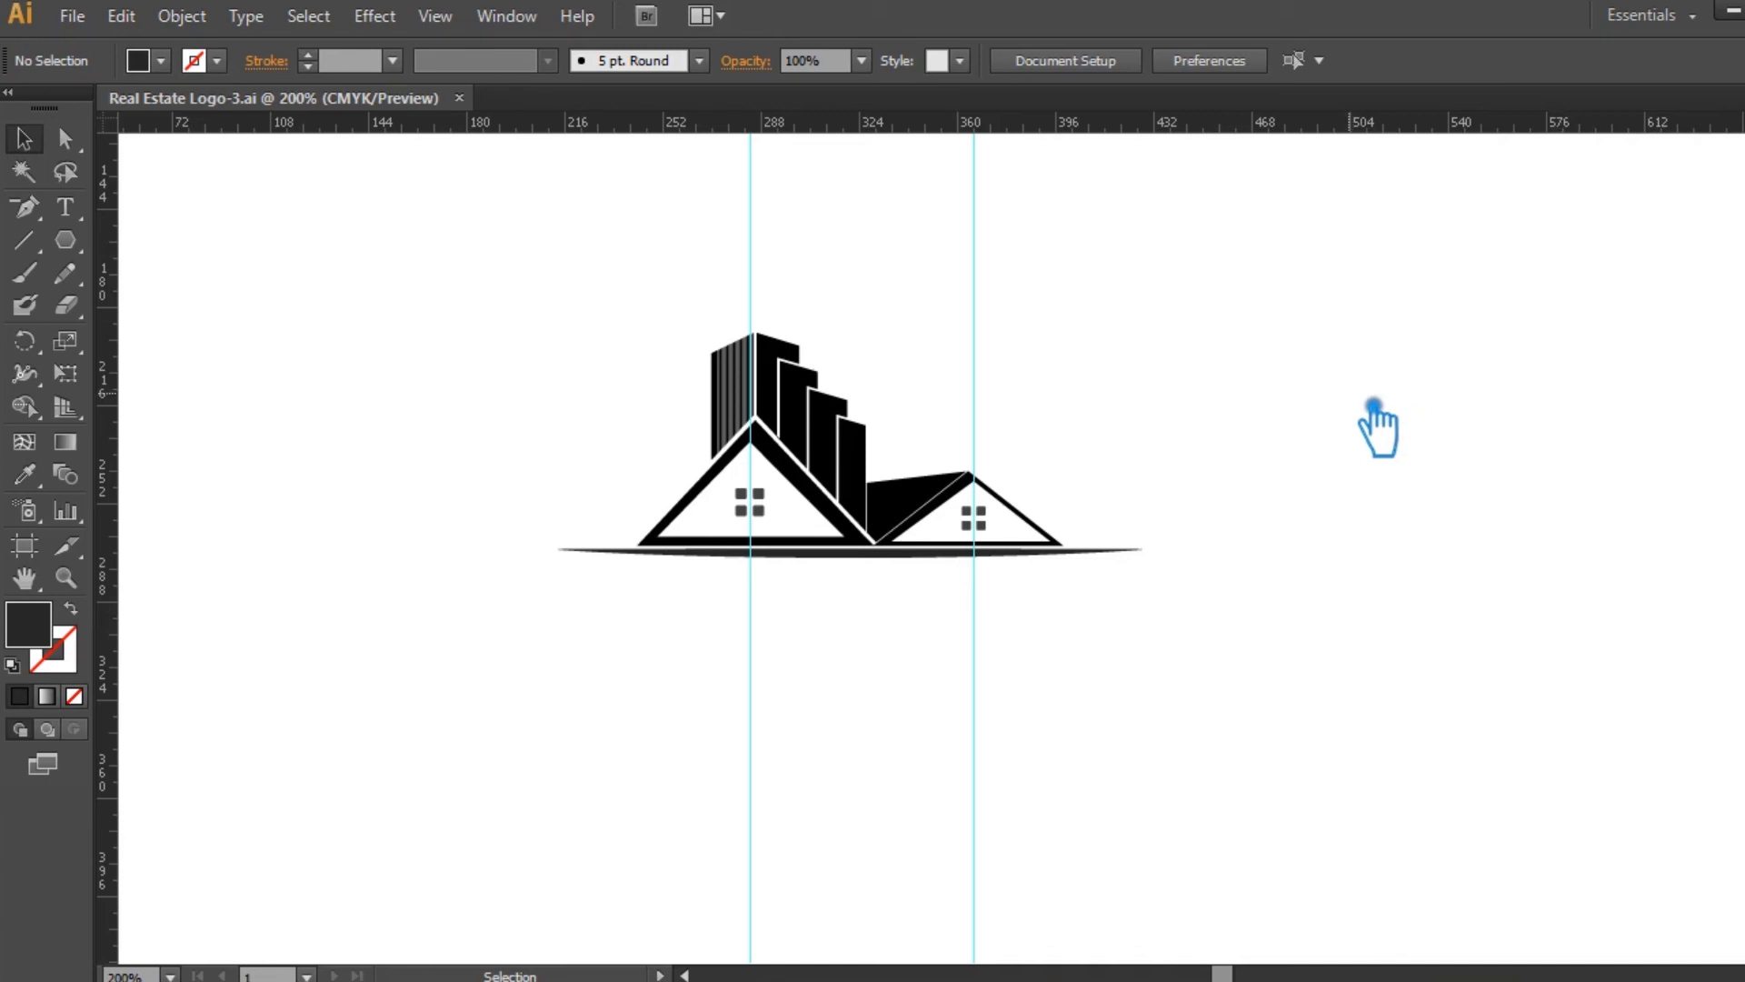
pyautogui.hotkey('ctrl', '-')
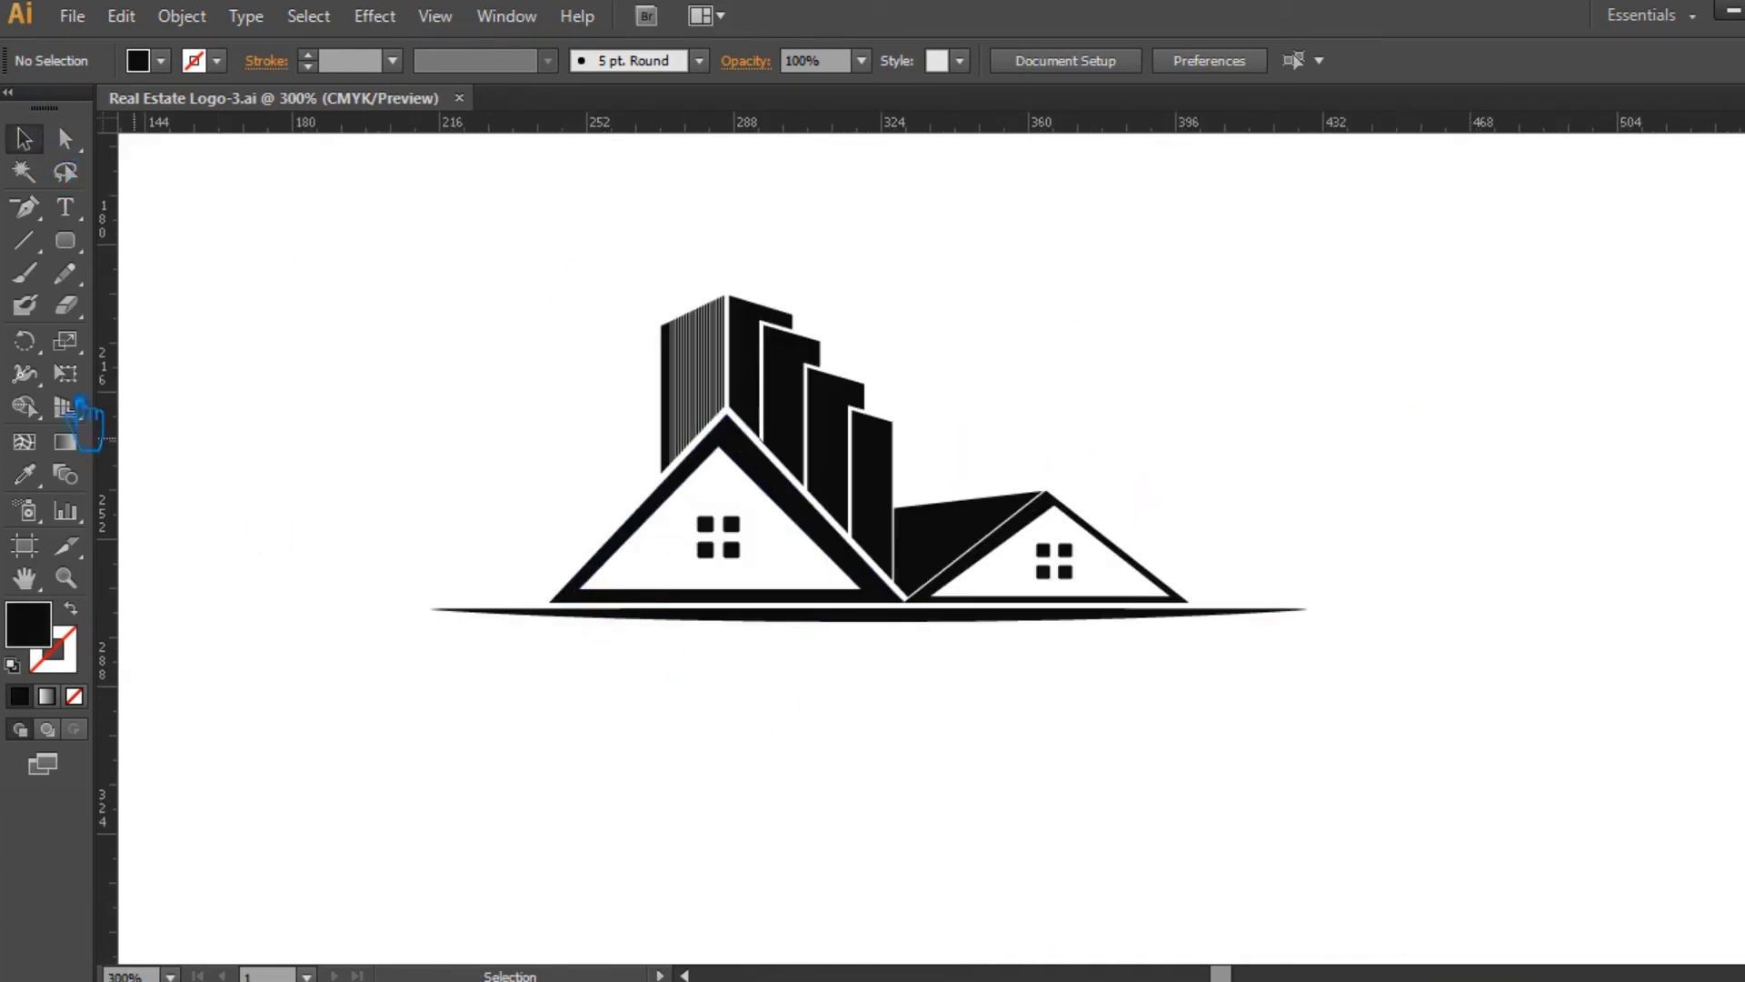
# - Add the text "REAL ESTATE" in Racon at 24 pt below the ground line
pyautogui.click(67, 208)
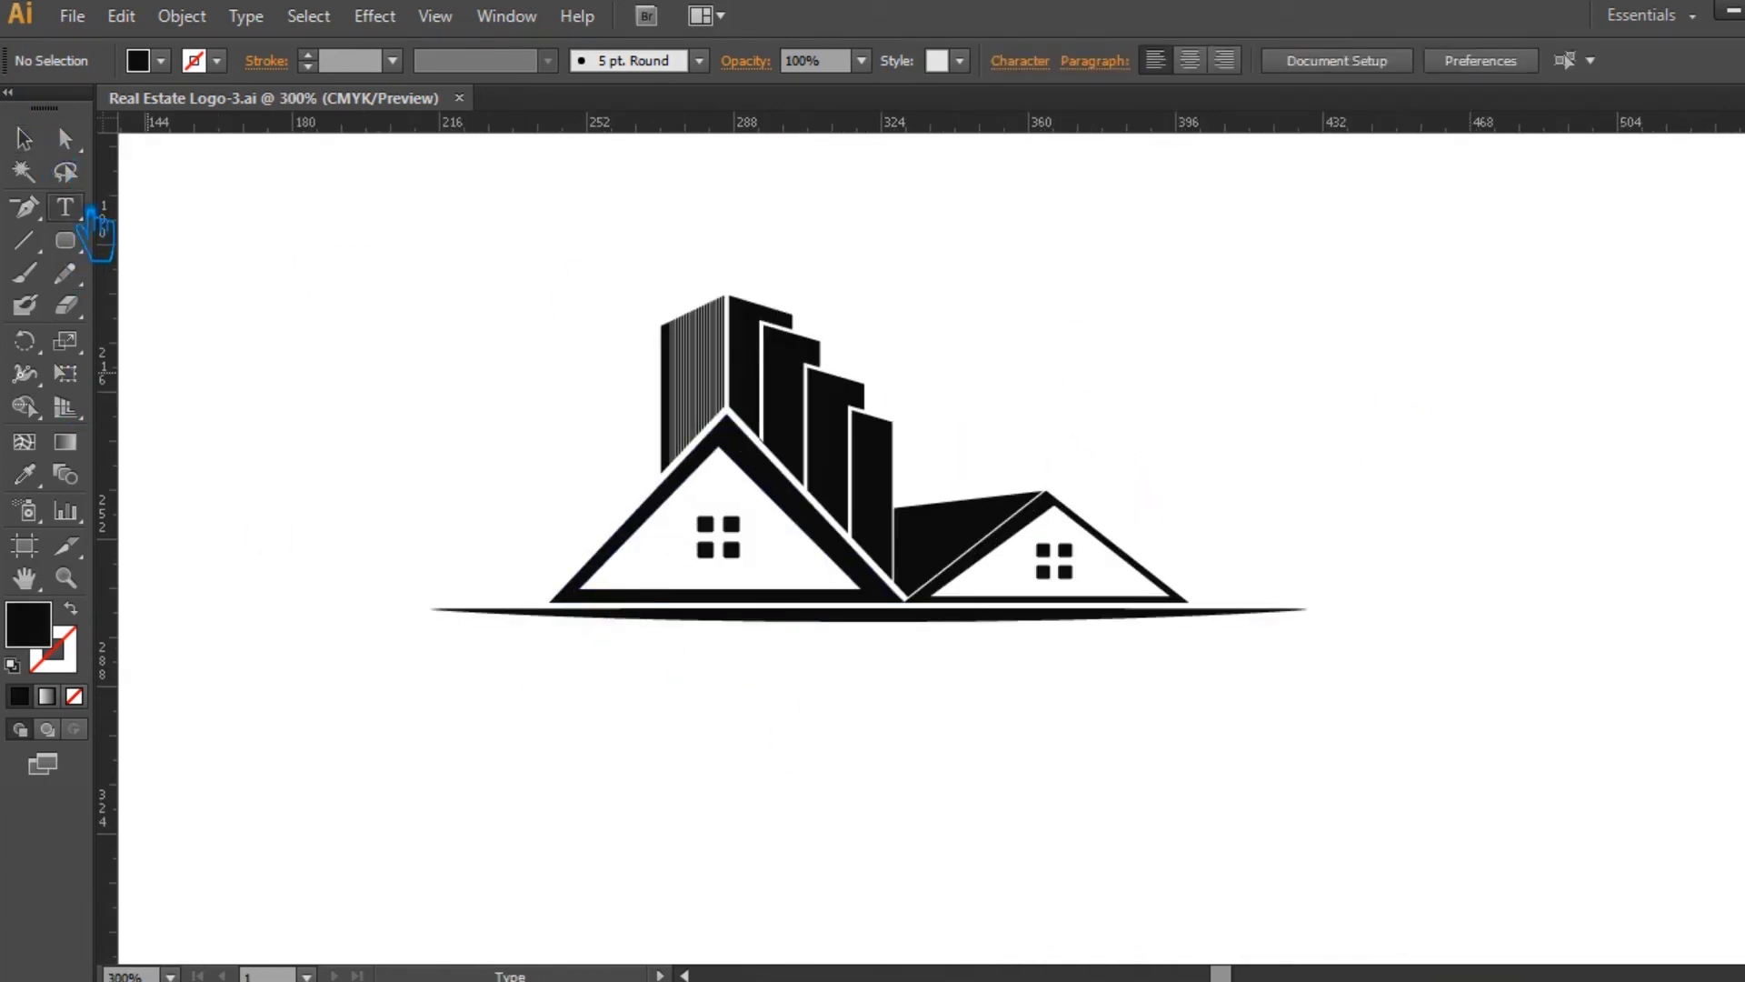
pyautogui.click(595, 739)
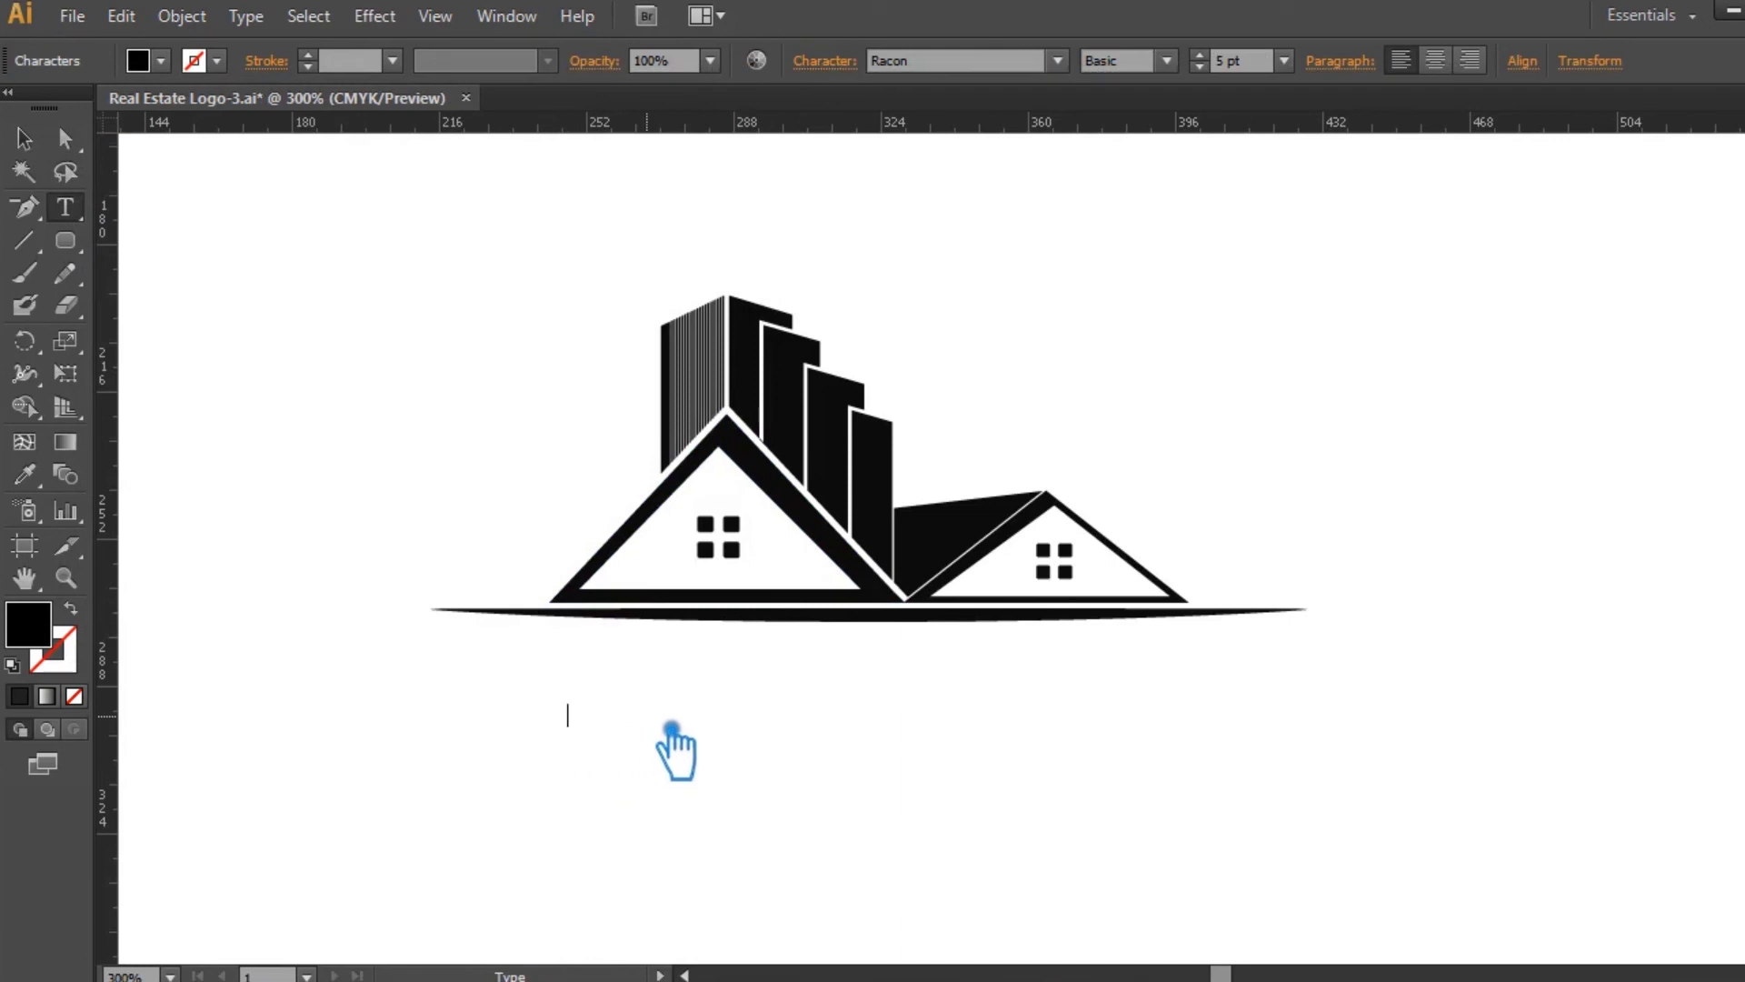
pyautogui.click(1285, 61)
pyautogui.click(1353, 400)
pyautogui.write('R E A L  E ')
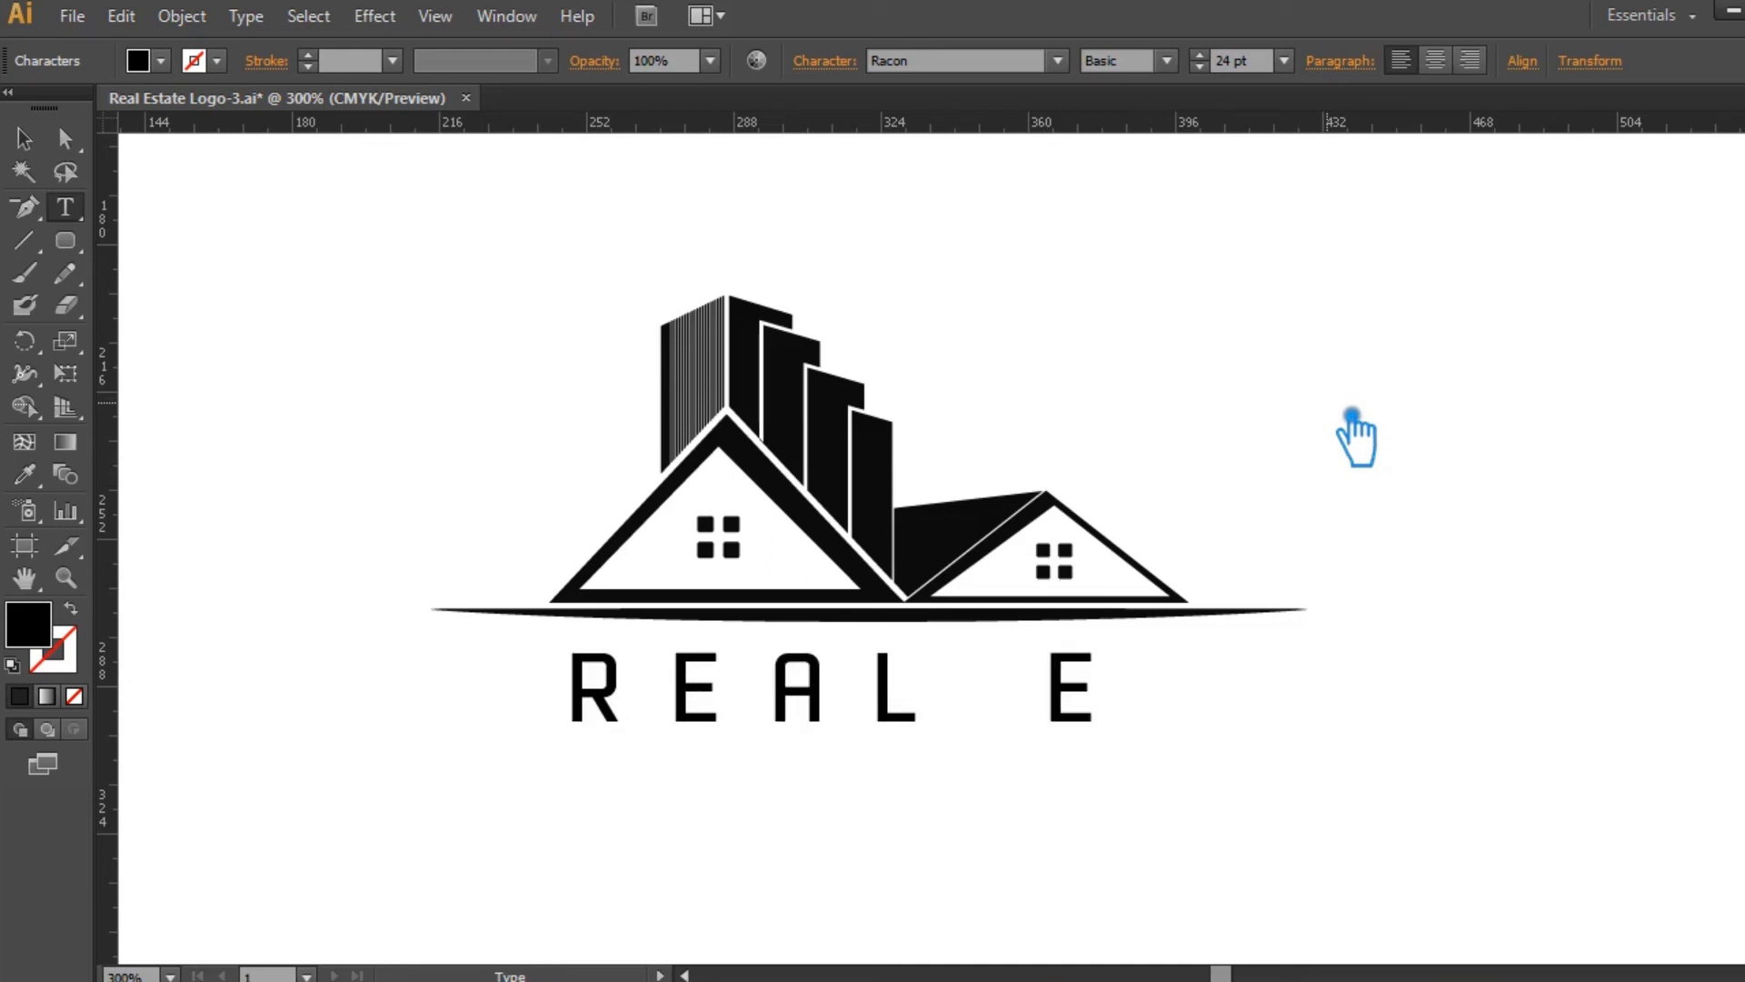
pyautogui.write('S T A T E')
pyautogui.click(24, 139)
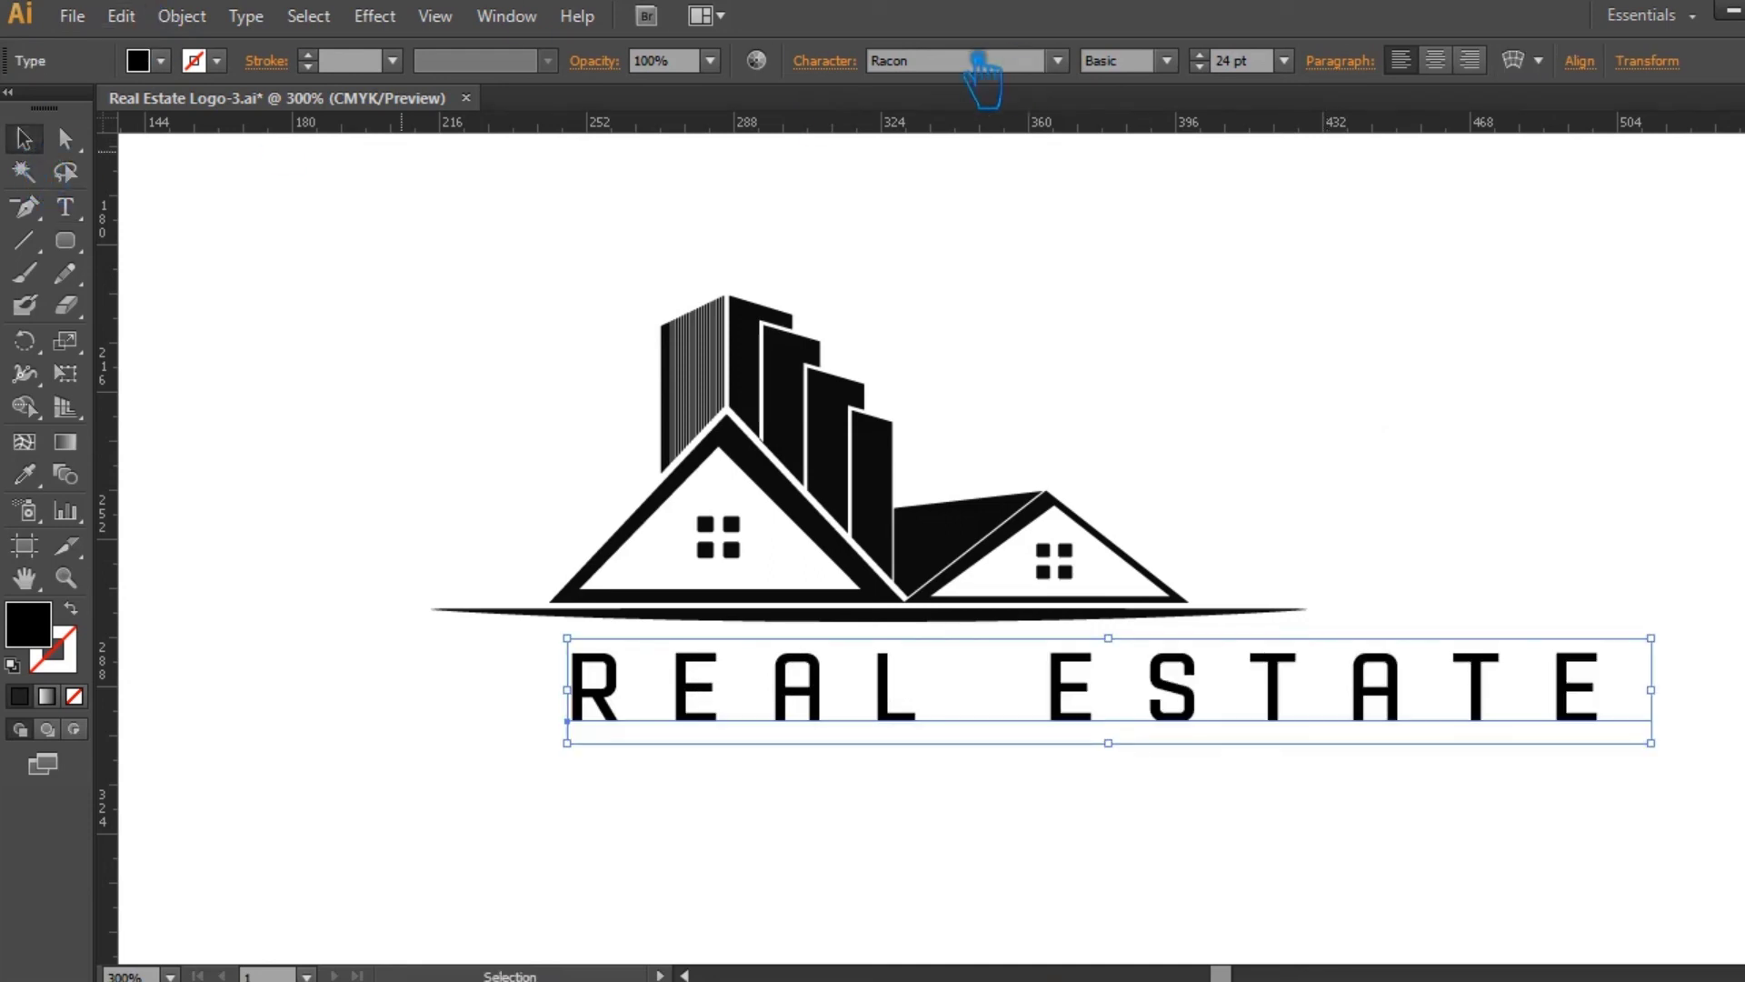
# - Set the tracking of the REAL ESTATE text to 0
pyautogui.click(826, 64)
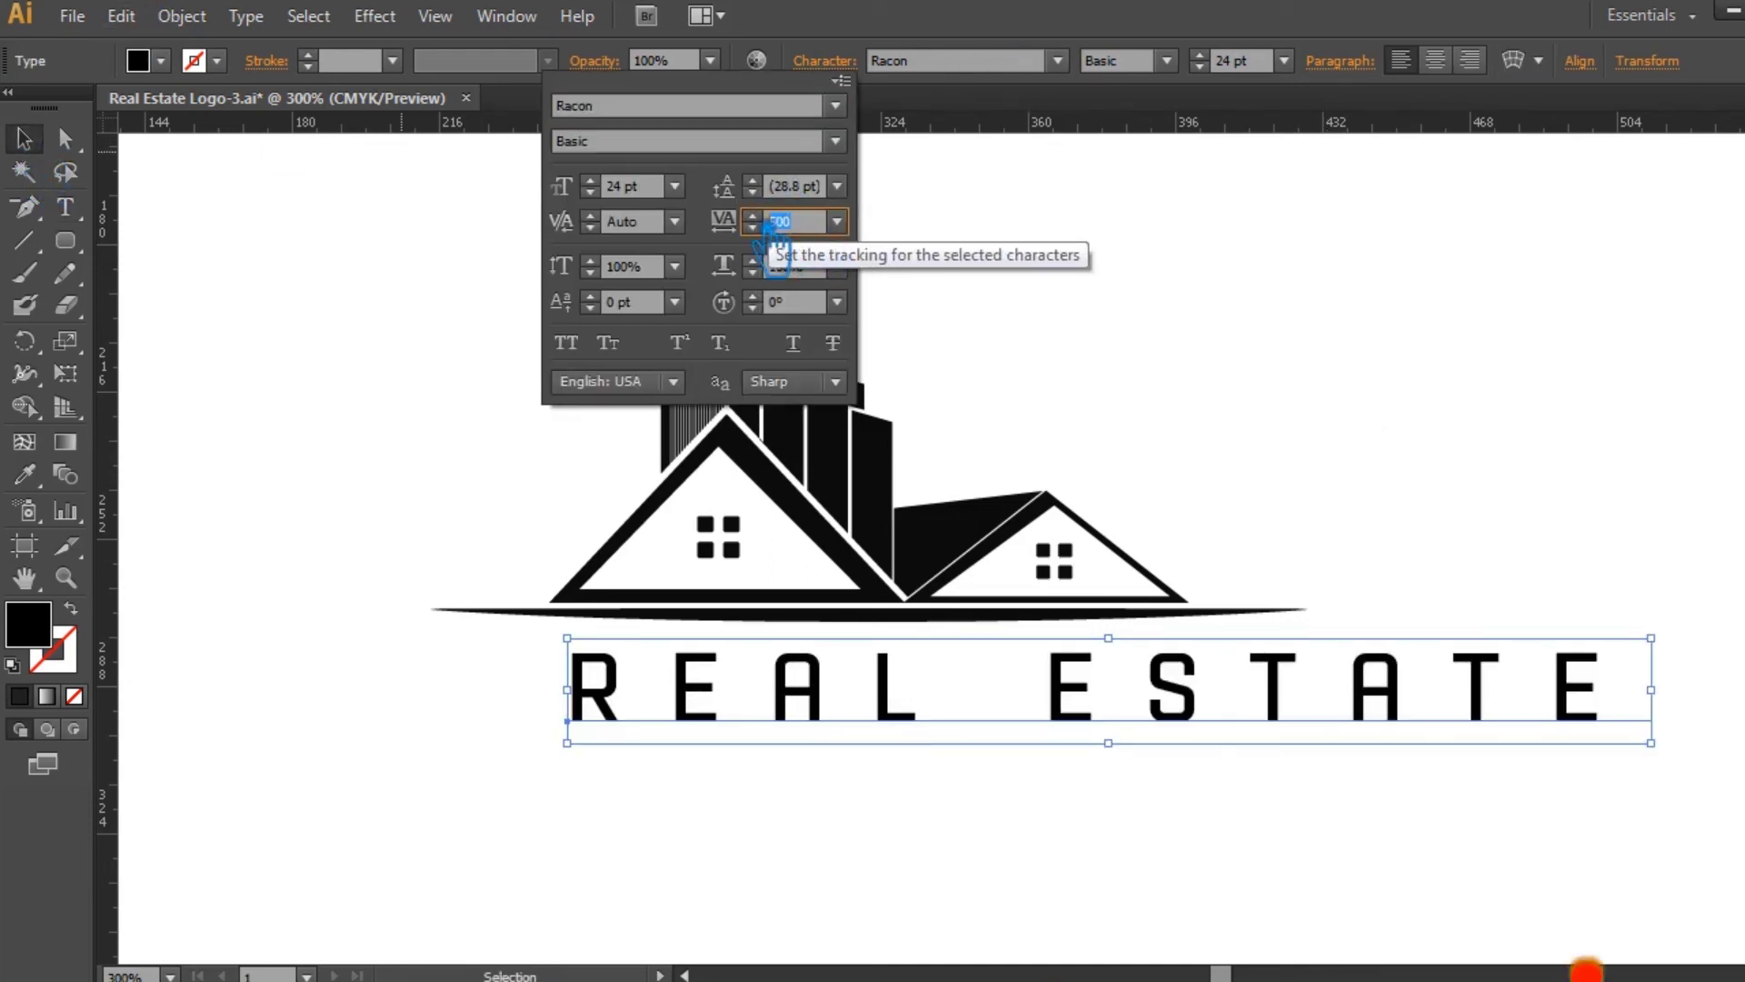
pyautogui.click(836, 221)
pyautogui.click(860, 437)
pyautogui.click(1204, 365)
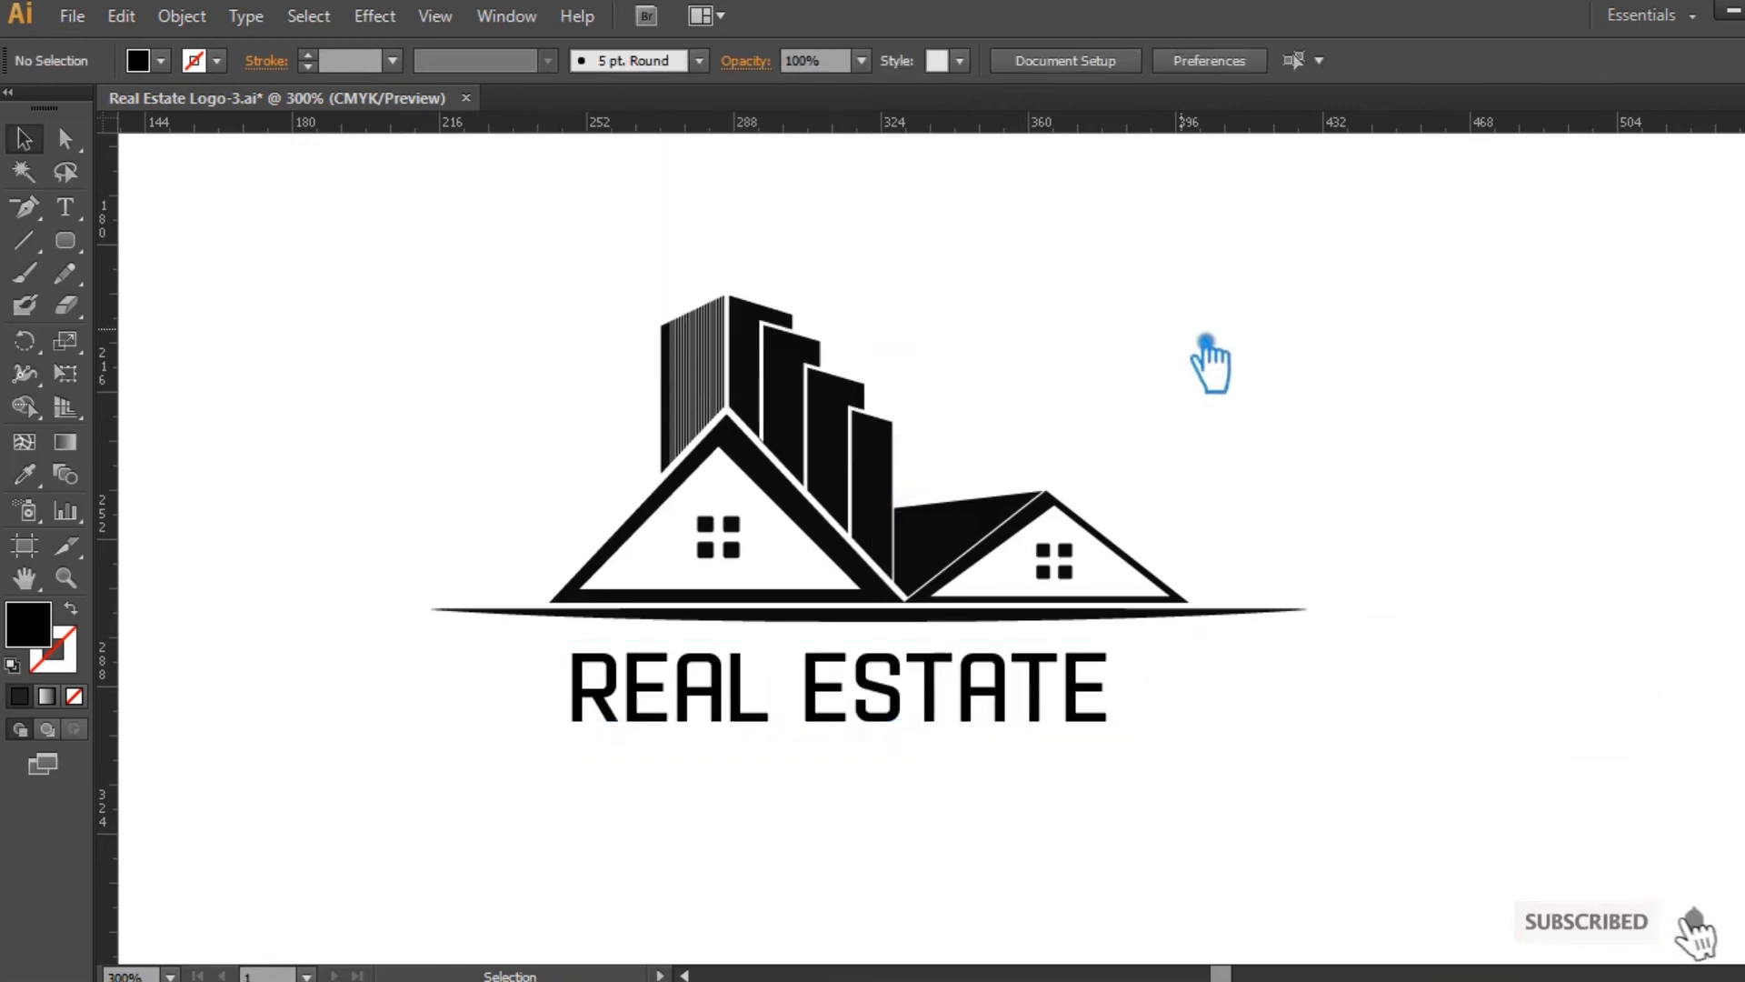
# - Add the text "TAGLINE GOES HERE" in Racon at 5 pt and place it just beneath REAL ESTATE
pyautogui.click(65, 207)
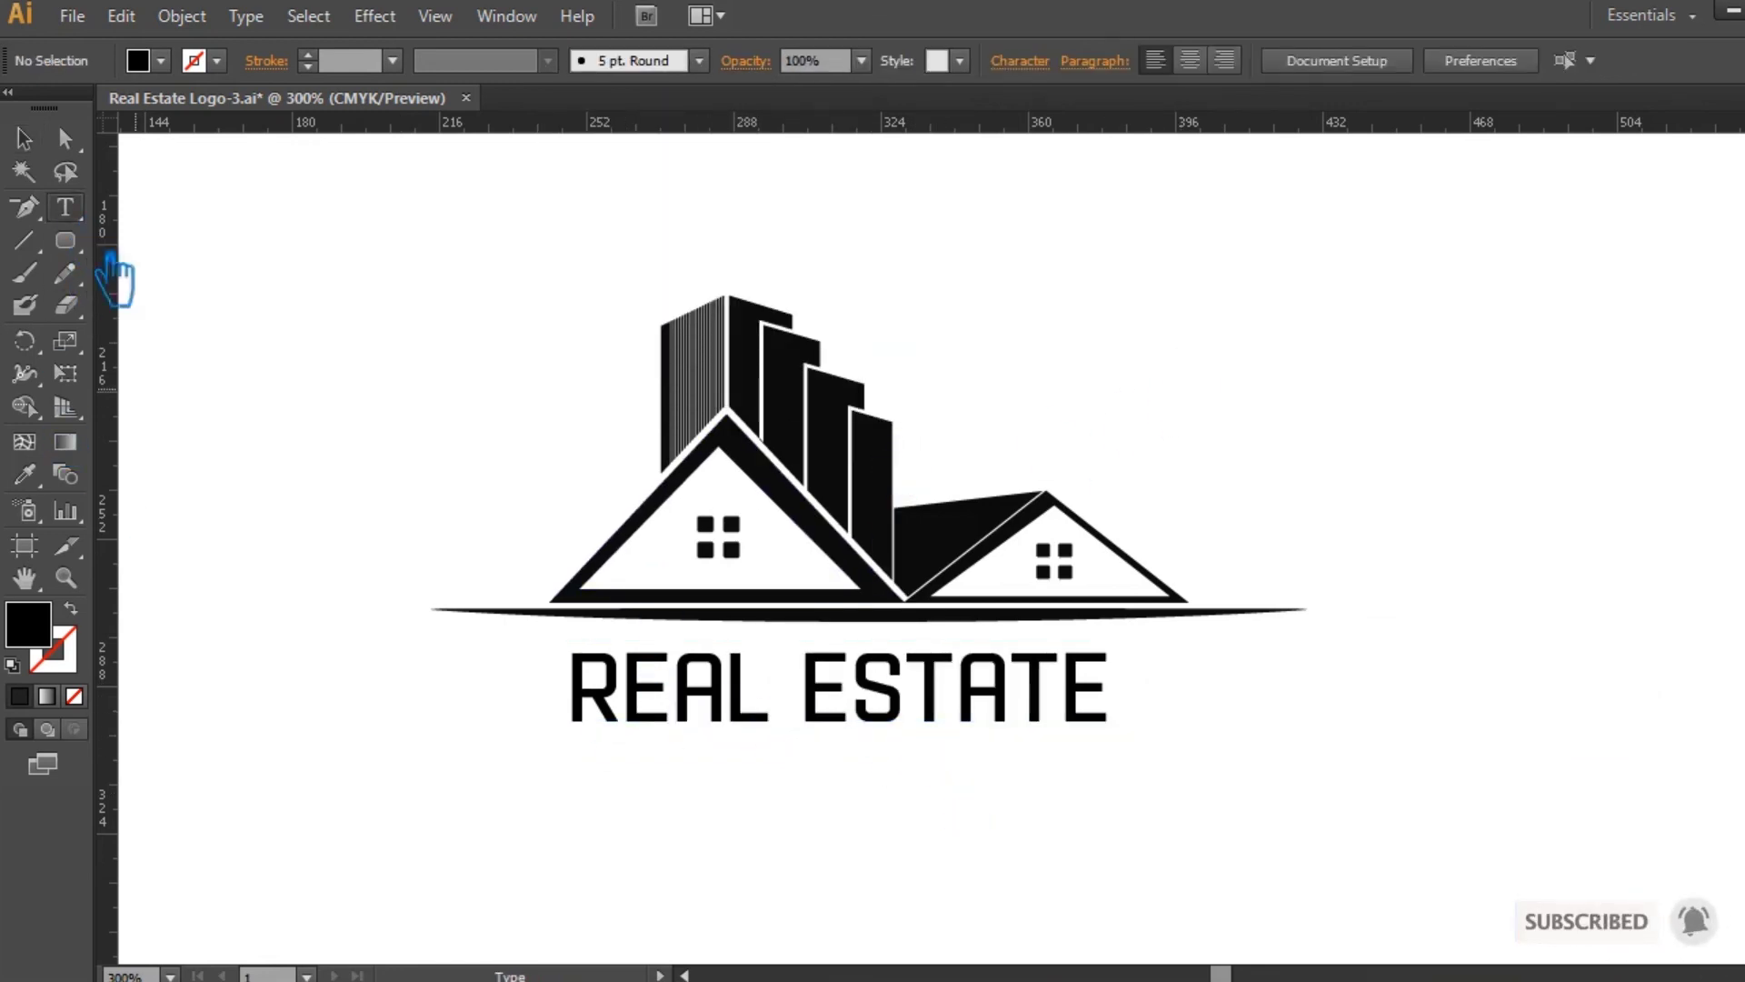
pyautogui.click(1283, 62)
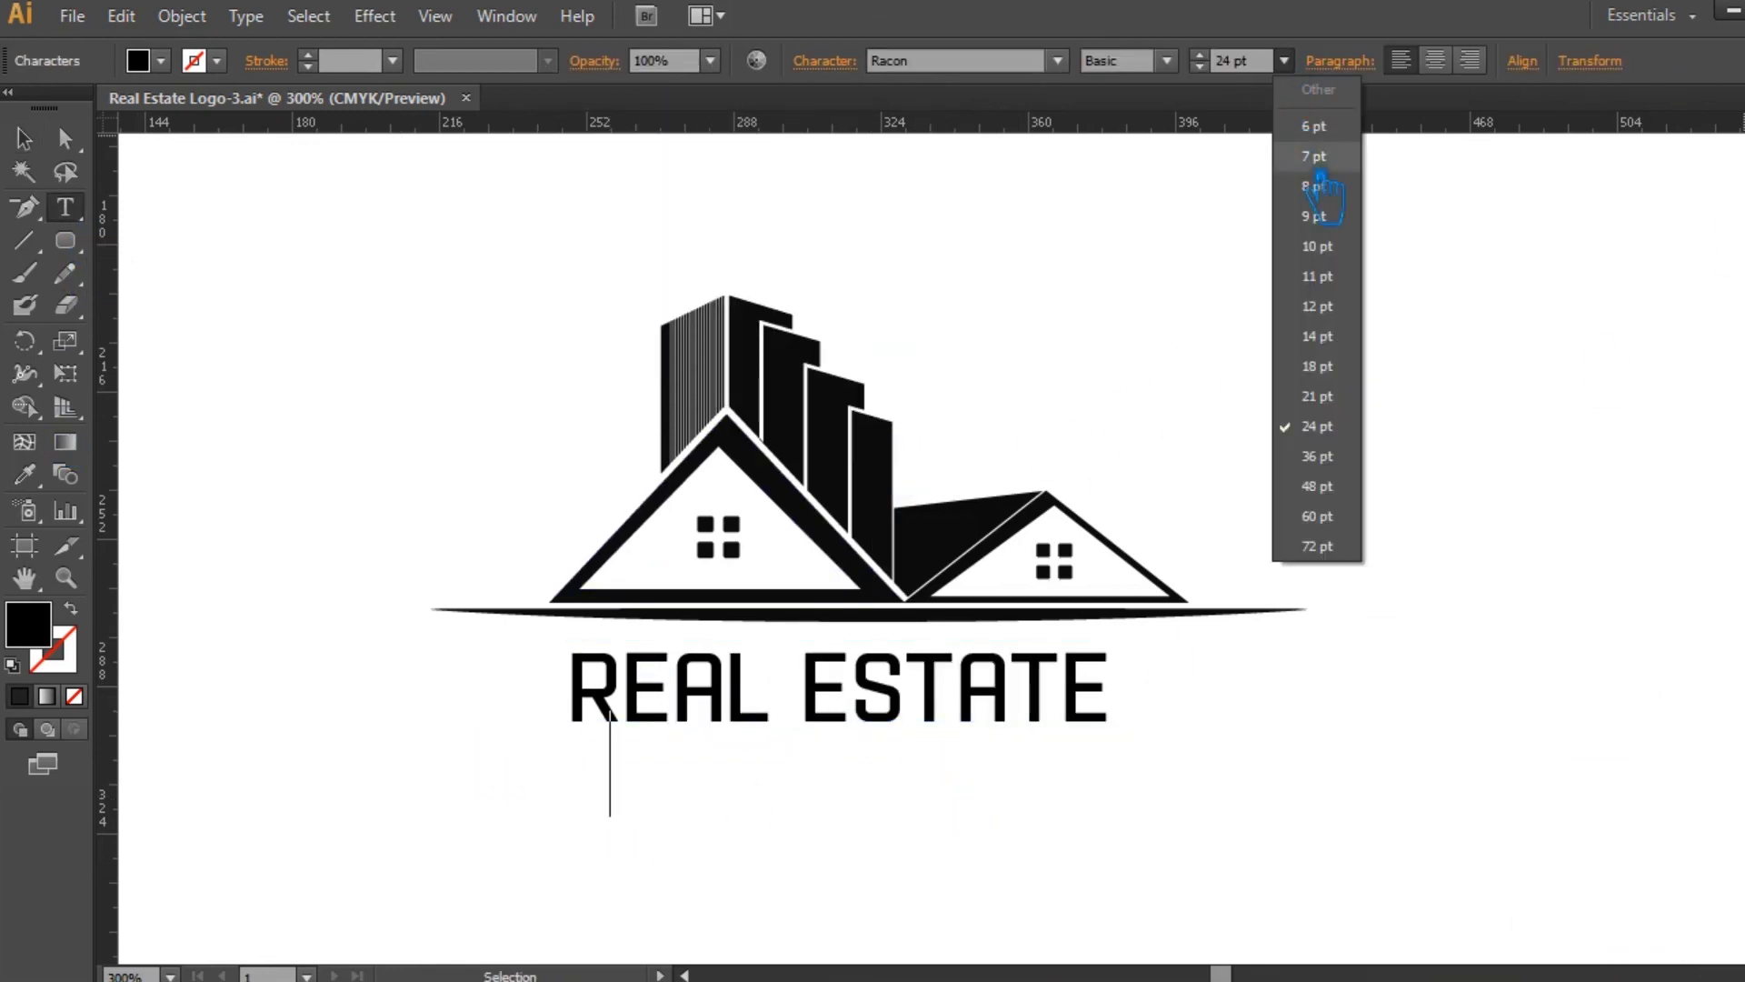
pyautogui.click(1354, 160)
pyautogui.click(1232, 62)
pyautogui.press('Return')
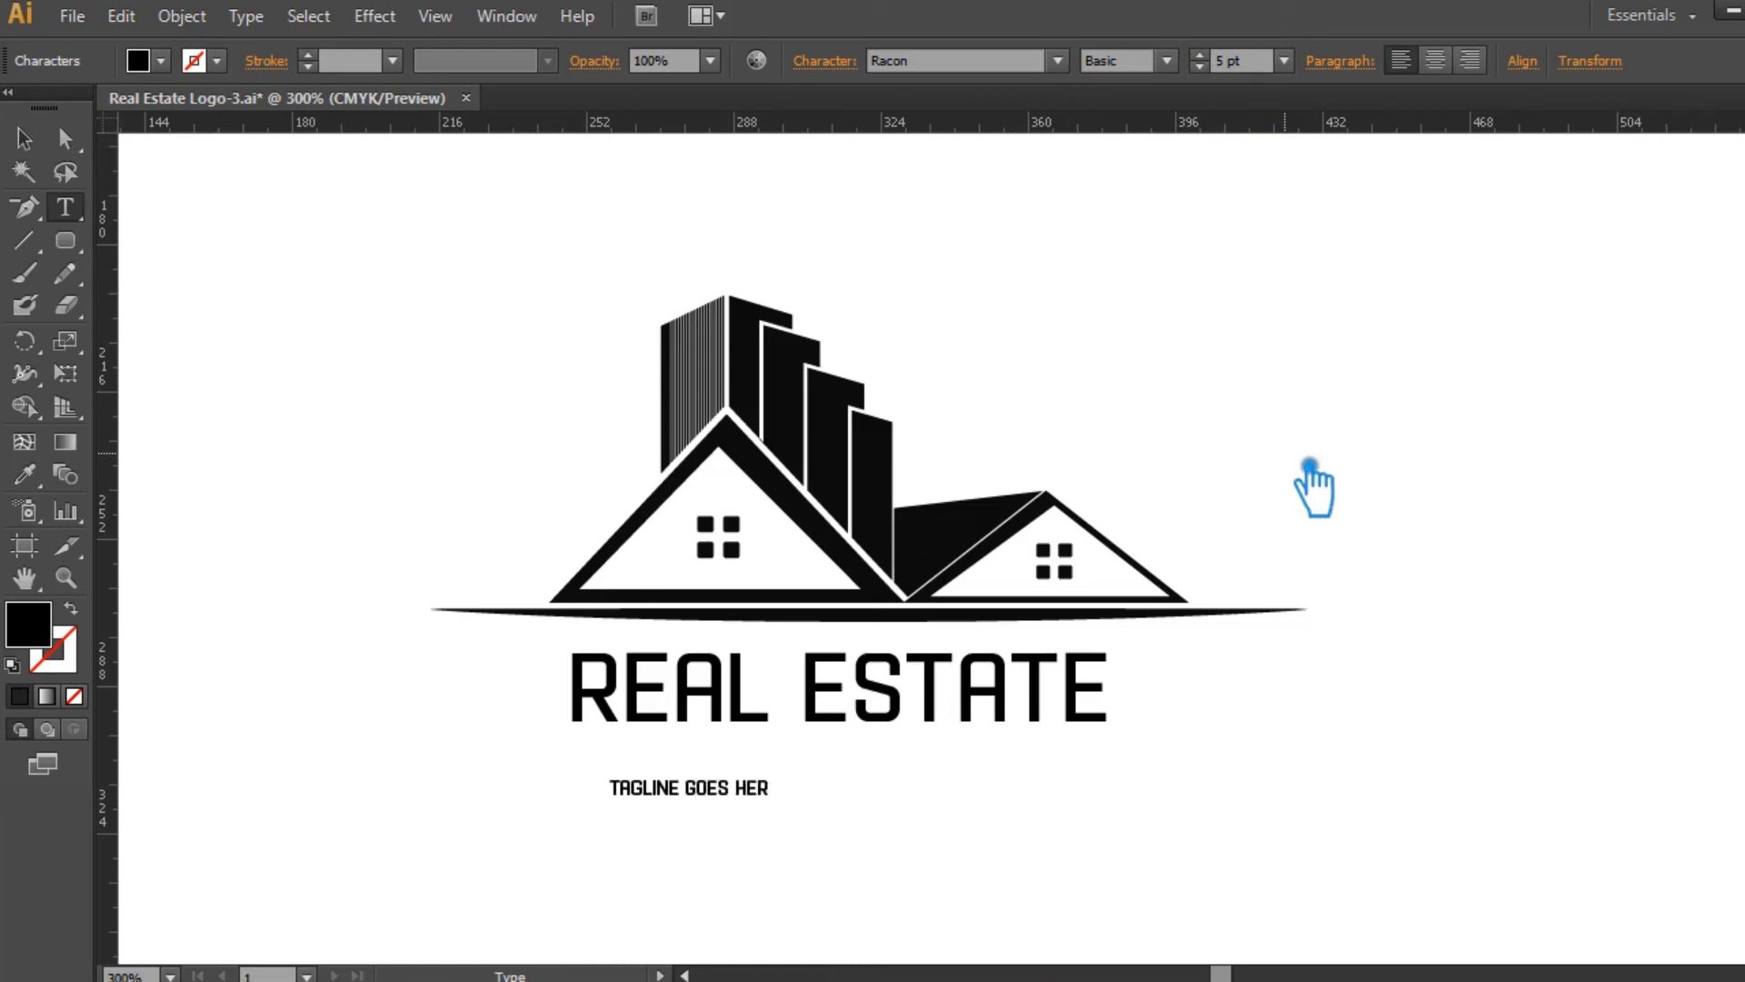
pyautogui.click(23, 138)
pyautogui.click(1086, 763)
pyautogui.moveTo(773, 791); pyautogui.dragTo(875, 760)
# - Set the tracking of the tagline text to 500
pyautogui.click(824, 60)
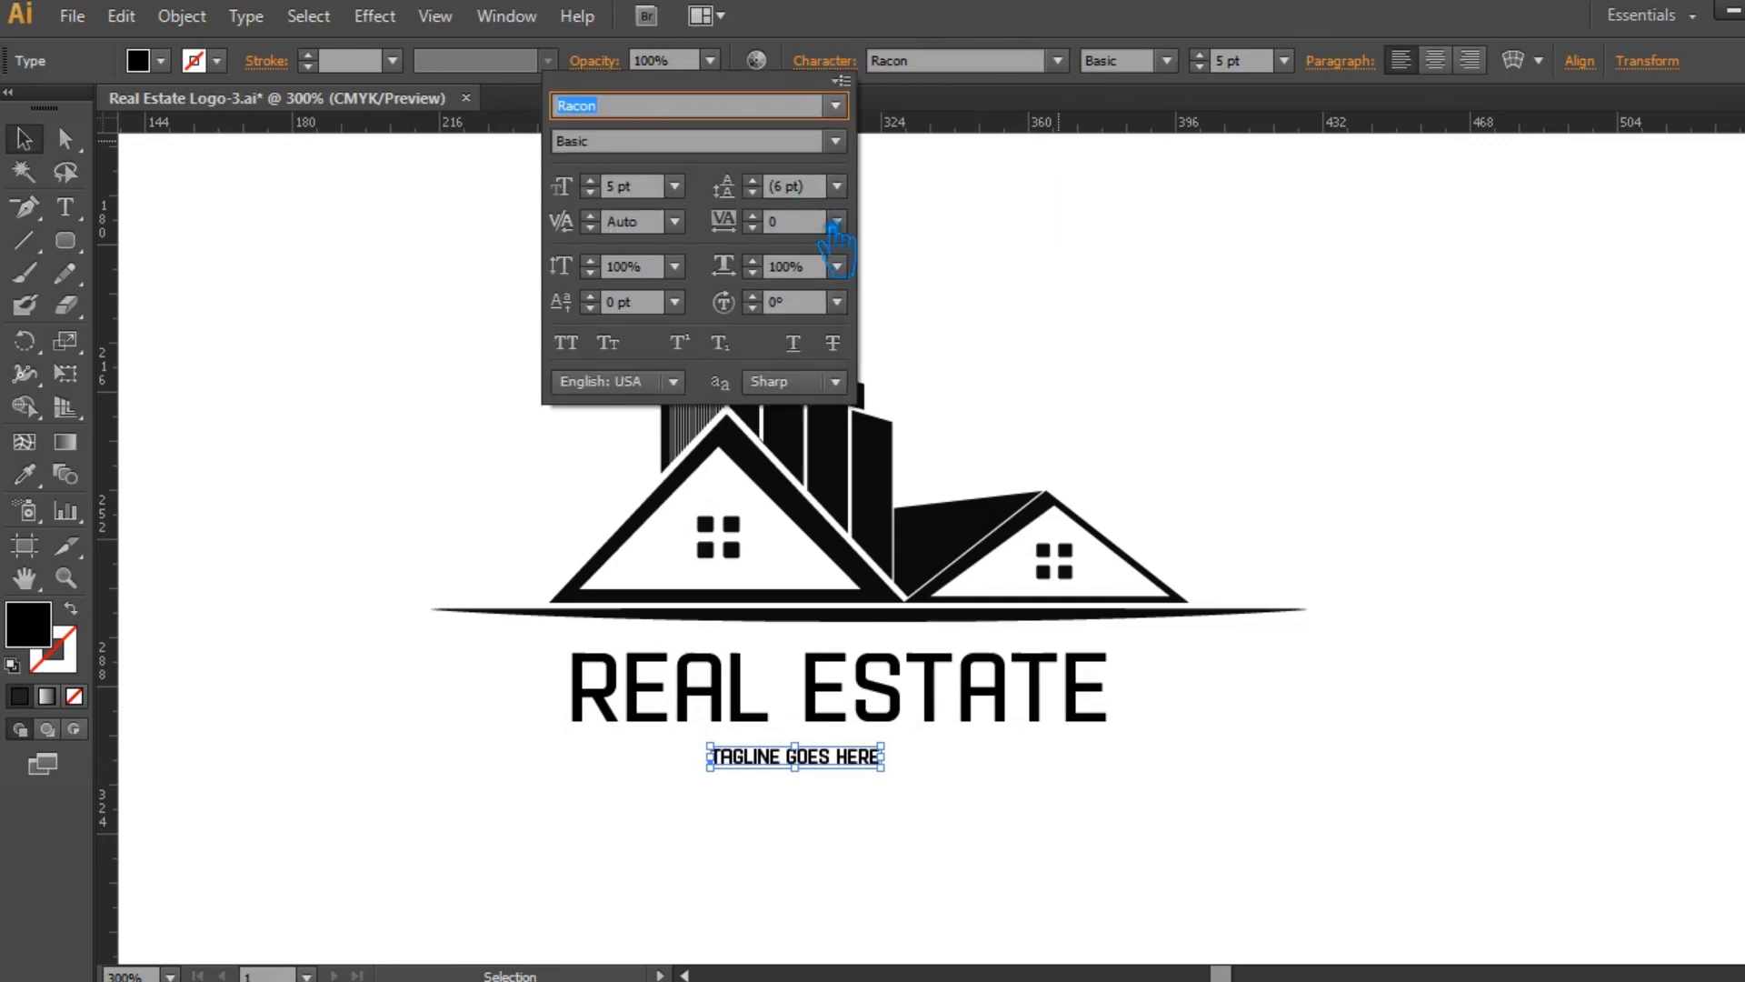
pyautogui.click(720, 227)
pyautogui.write('500')
pyautogui.press('Return')
# - Set the tracking of the tagline's final letter E to 0
pyautogui.click(66, 211)
pyautogui.moveTo(1060, 771); pyautogui.dragTo(1102, 768)
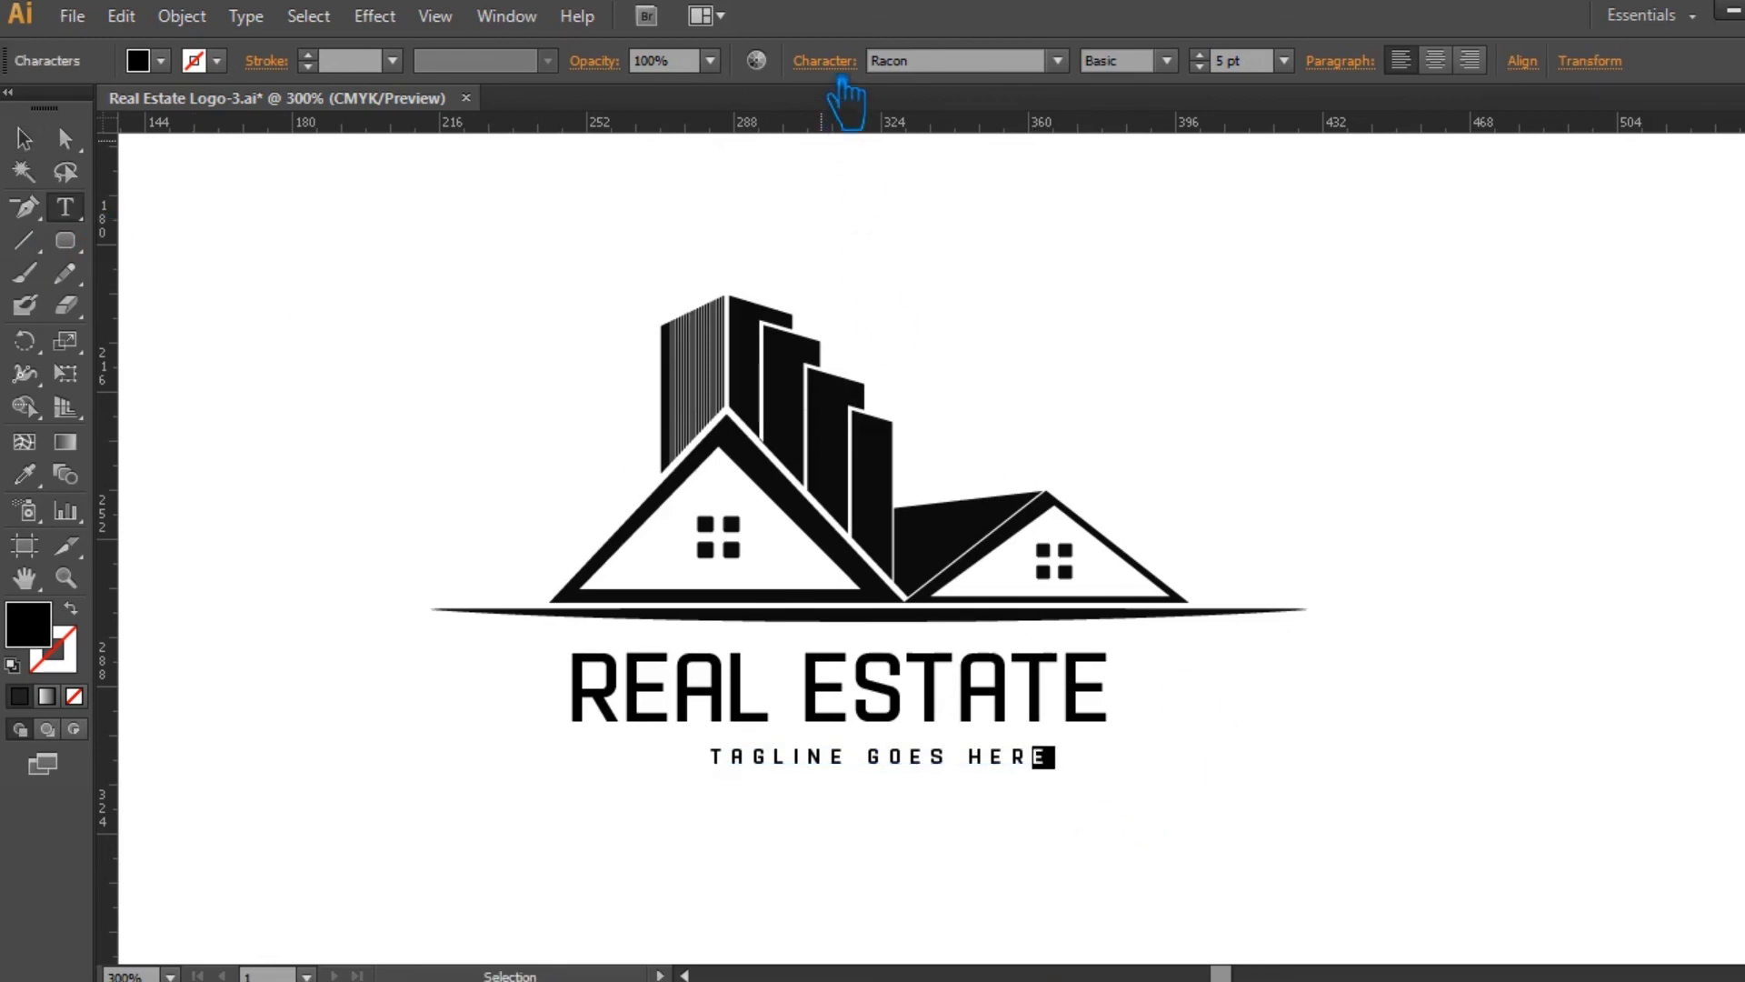
pyautogui.click(824, 60)
pyautogui.click(836, 221)
pyautogui.click(881, 439)
pyautogui.doubleClick(23, 138)
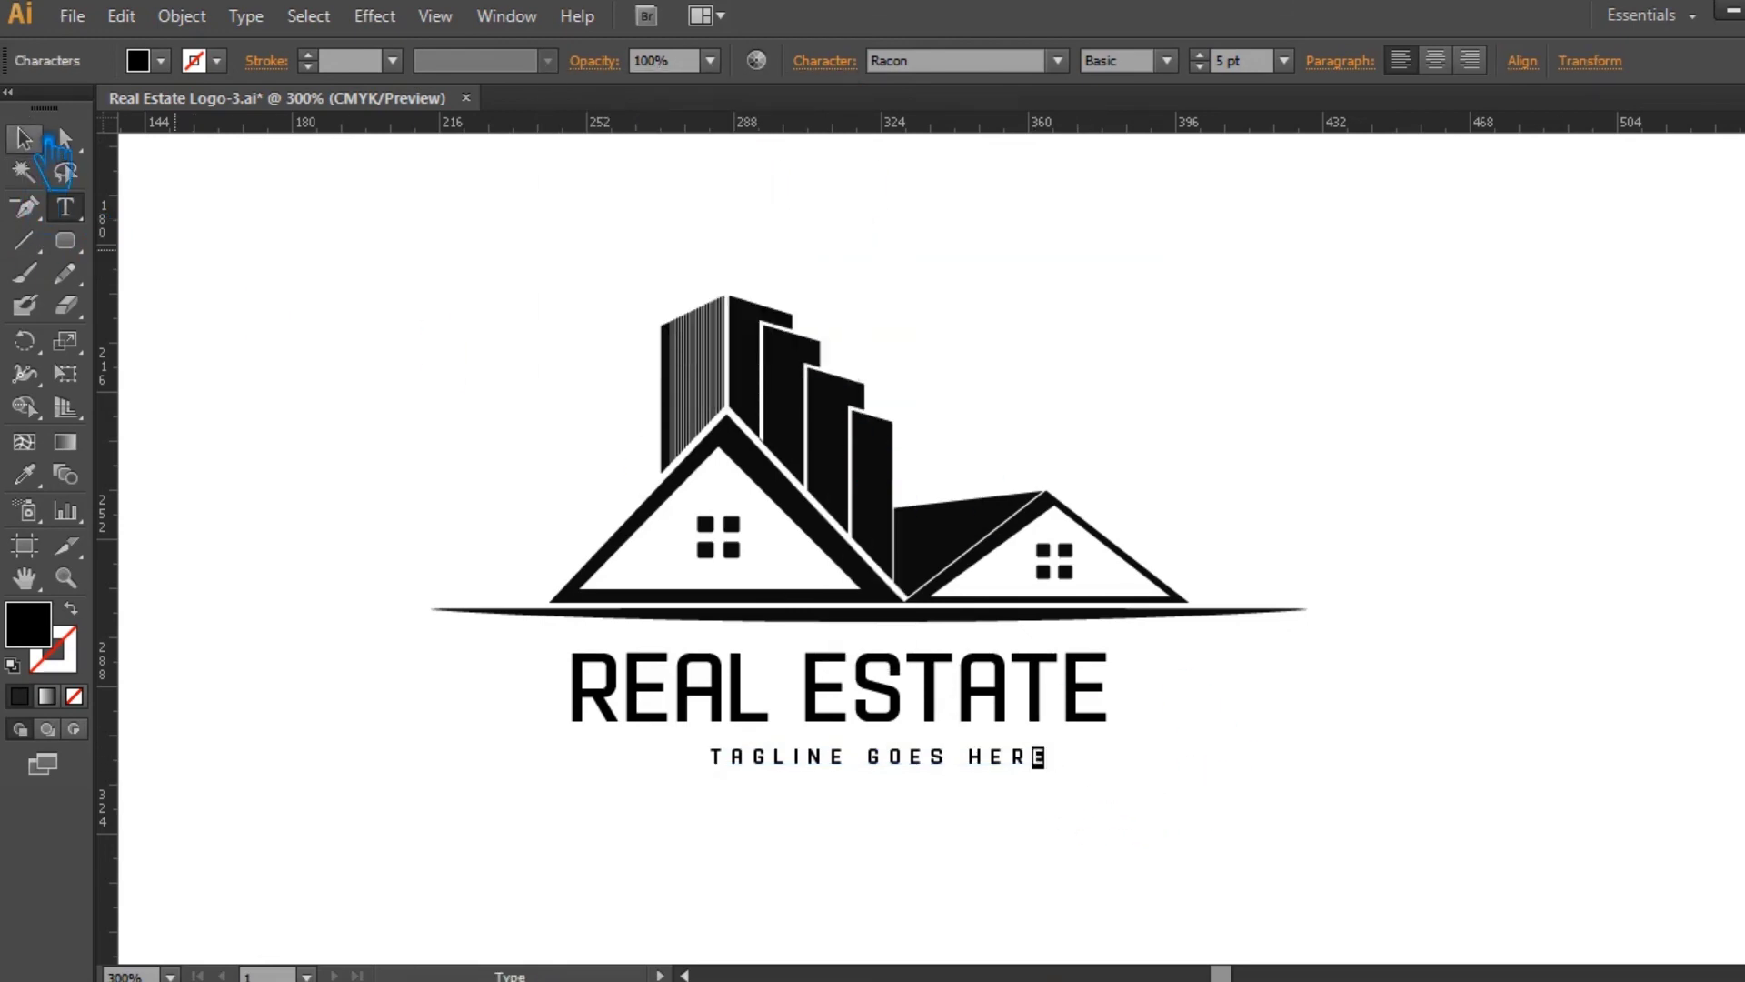
# - Group the building artwork and align it with both text lines on their horizontal centres
pyautogui.click(806, 492)
pyautogui.click(529, 332)
pyautogui.moveTo(419, 258); pyautogui.dragTo(1196, 624)
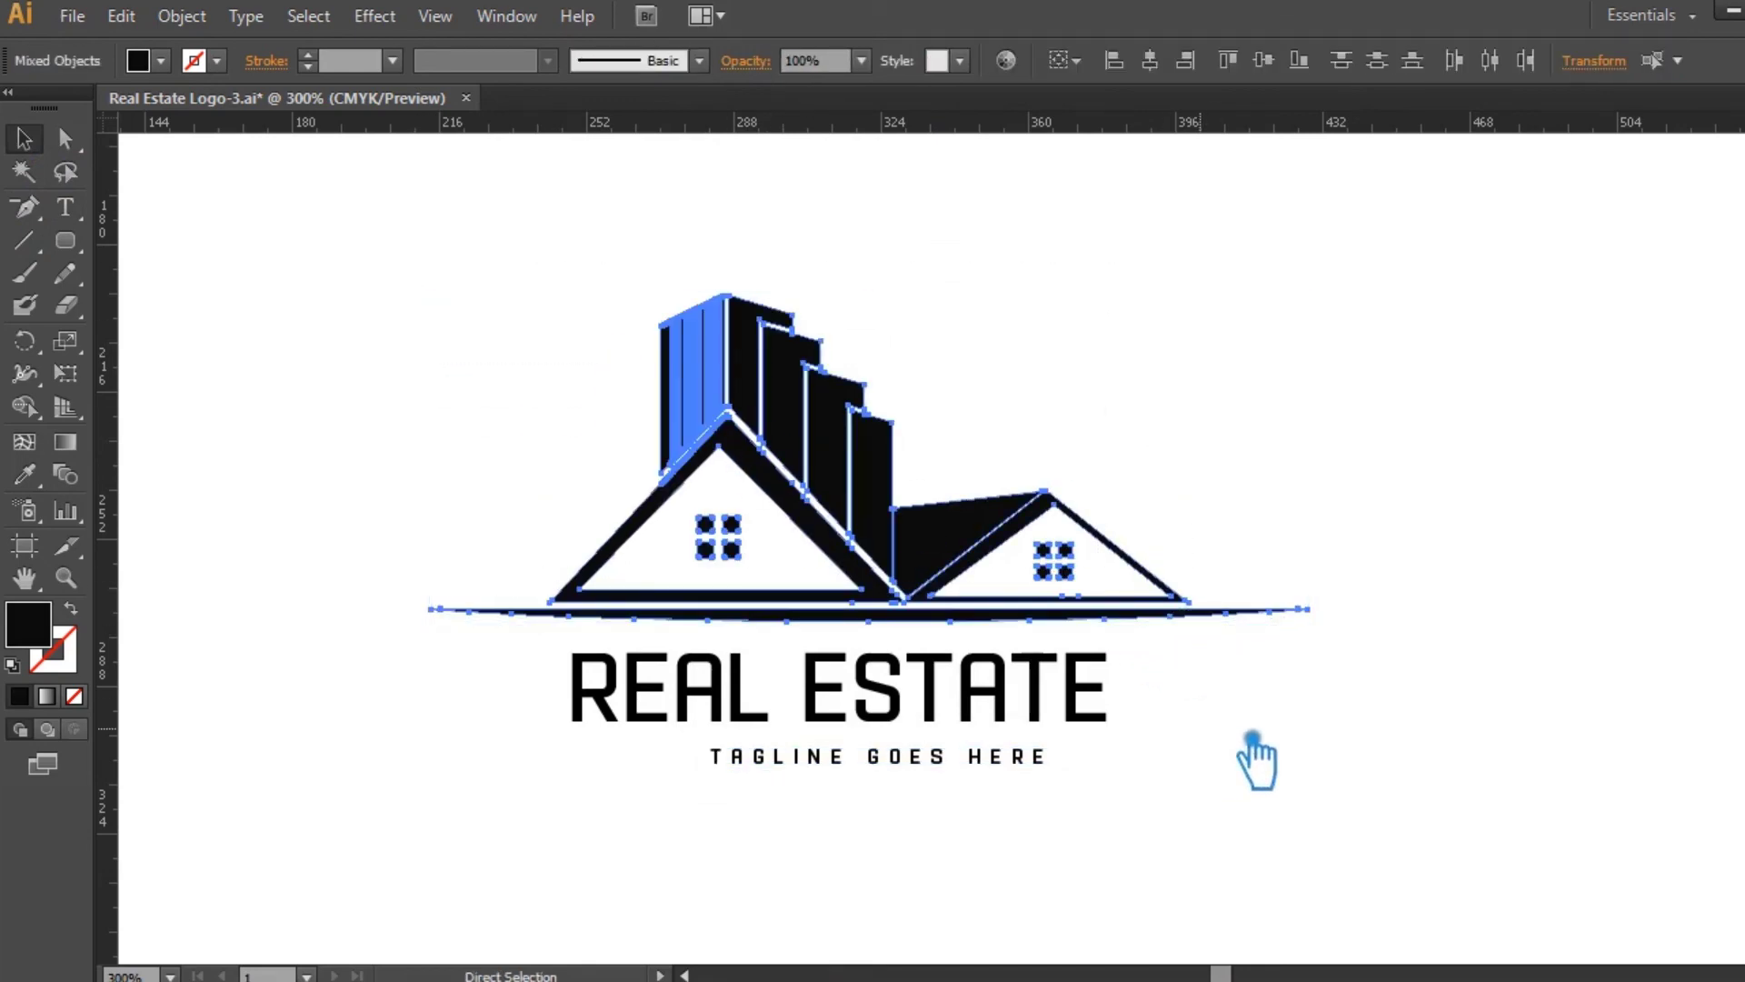
pyautogui.moveTo(1351, 864); pyautogui.dragTo(443, 289)
pyautogui.click(900, 60)
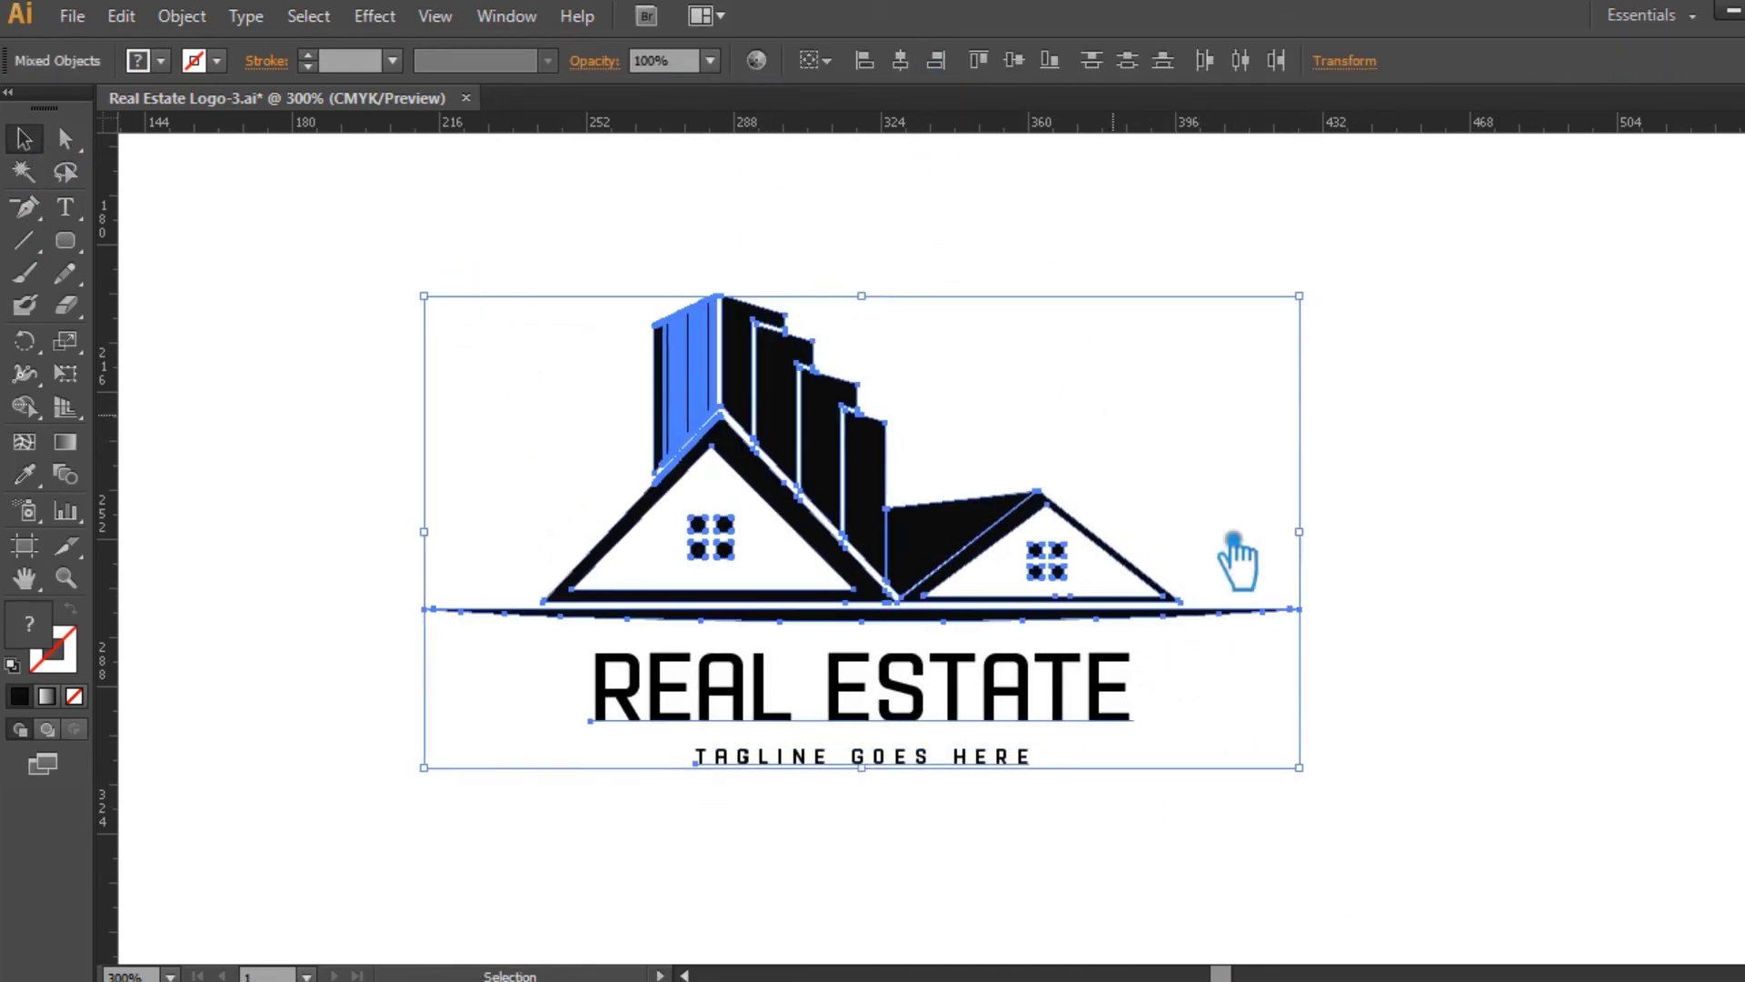
# - Ungroup the building artwork above the text, deselect it and save the document
pyautogui.click(1440, 775)
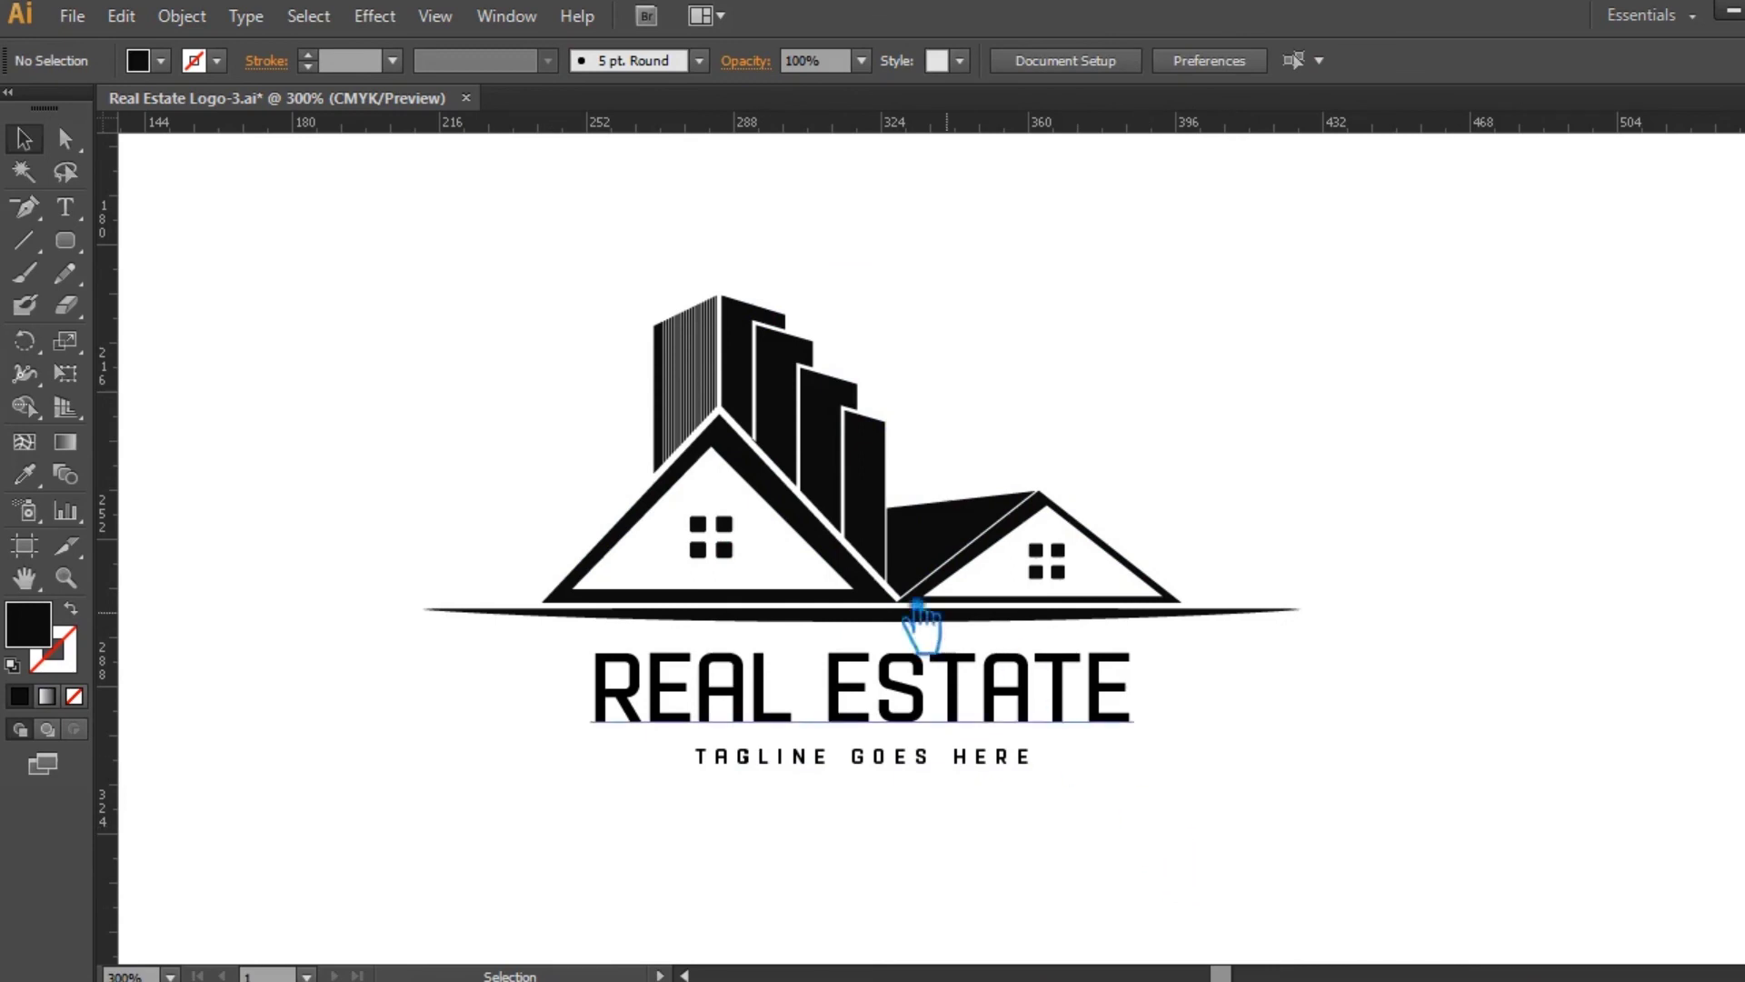
pyautogui.click(873, 592)
pyautogui.rightClick(832, 559)
pyautogui.click(932, 721)
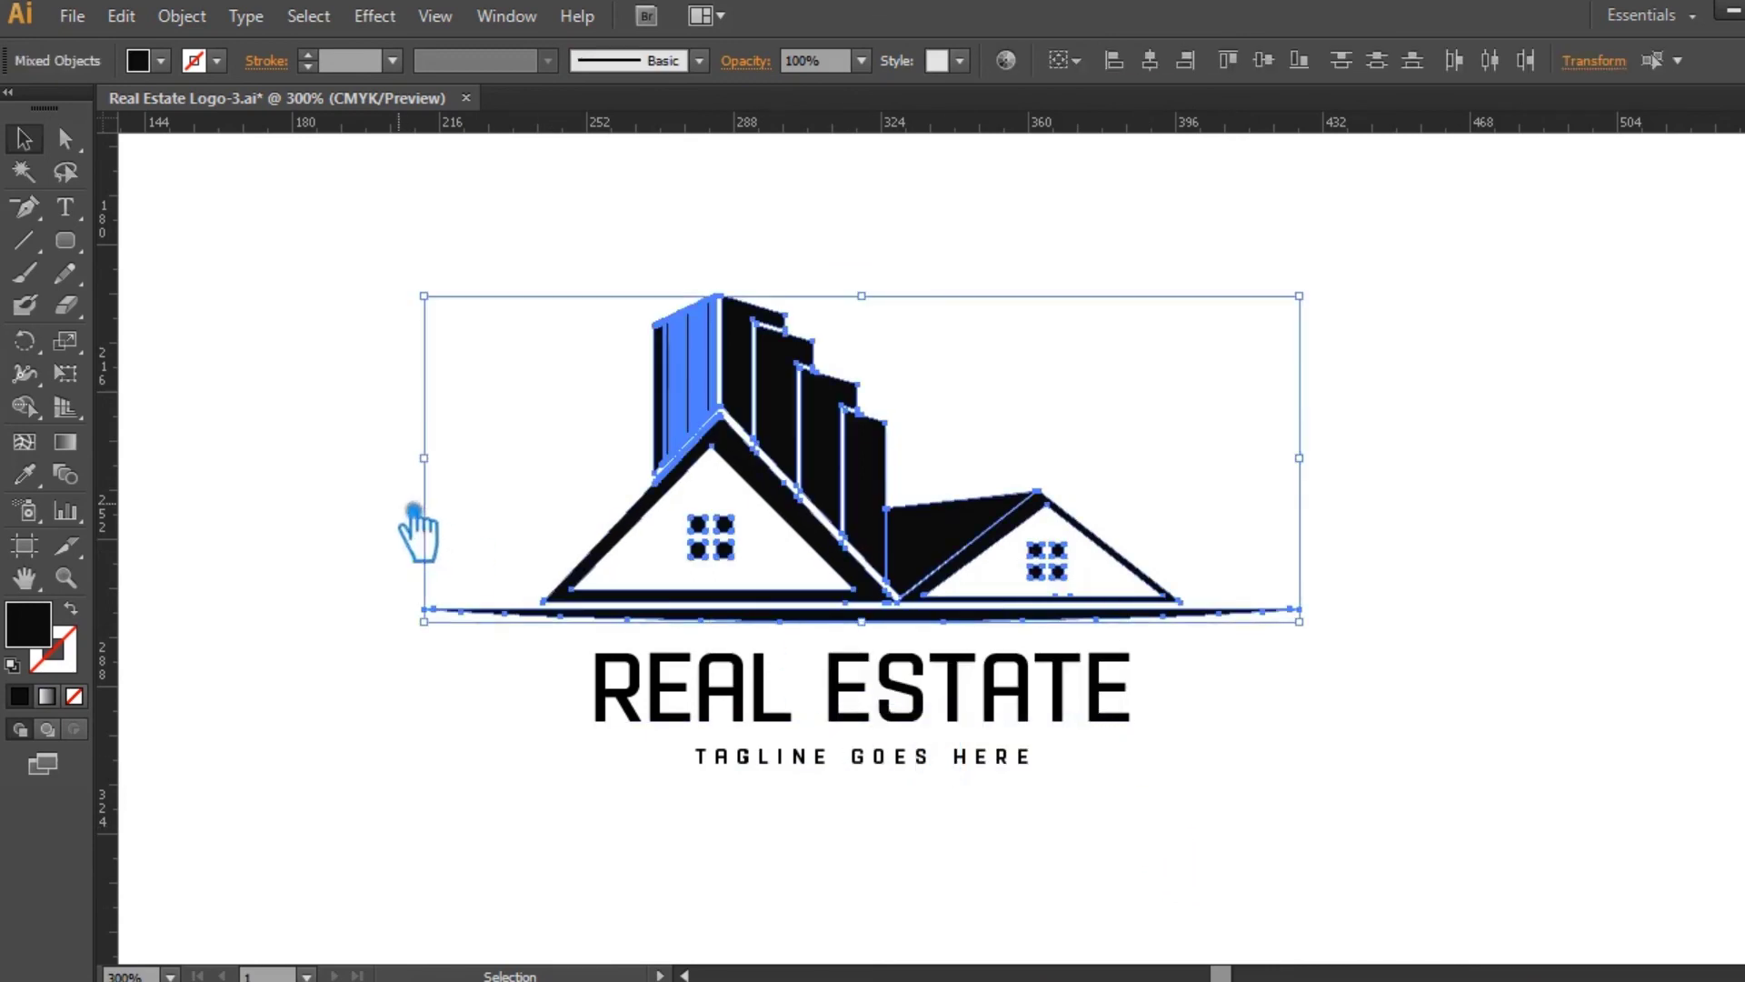
pyautogui.click(340, 496)
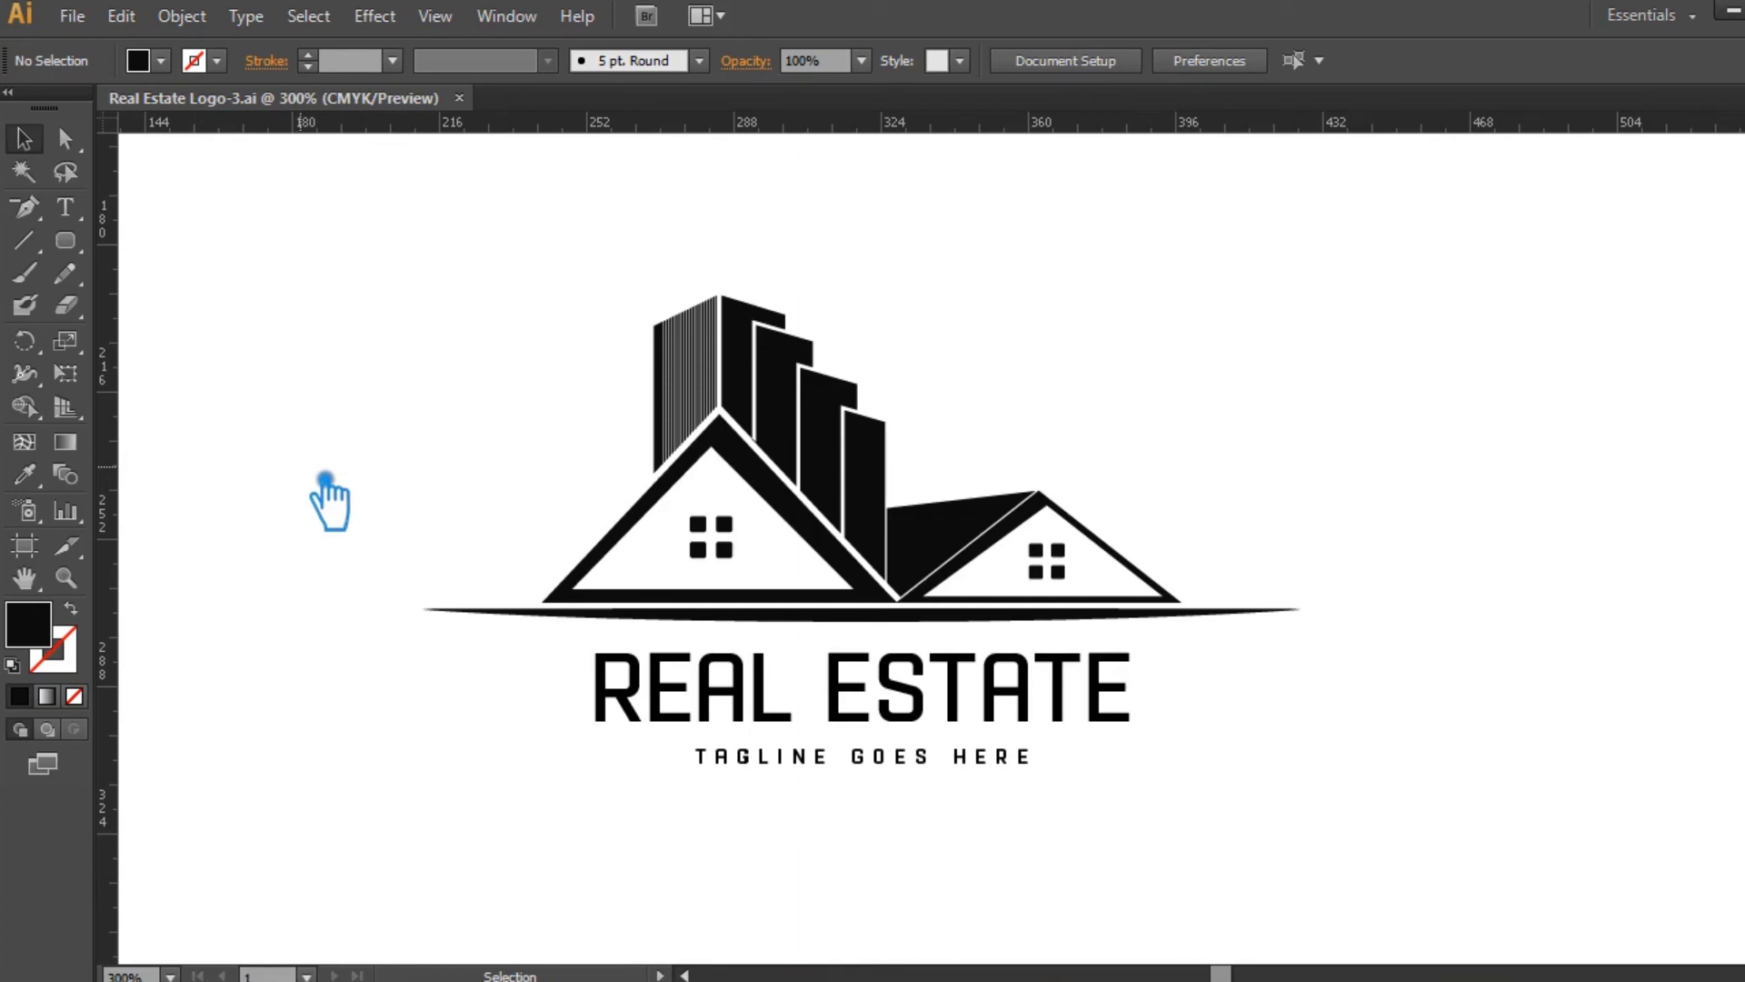
# - Group all the building artwork above the company name together with the tapered ground line
pyautogui.click(966, 713)
pyautogui.click(487, 358)
pyautogui.moveTo(455, 319); pyautogui.dragTo(1289, 634)
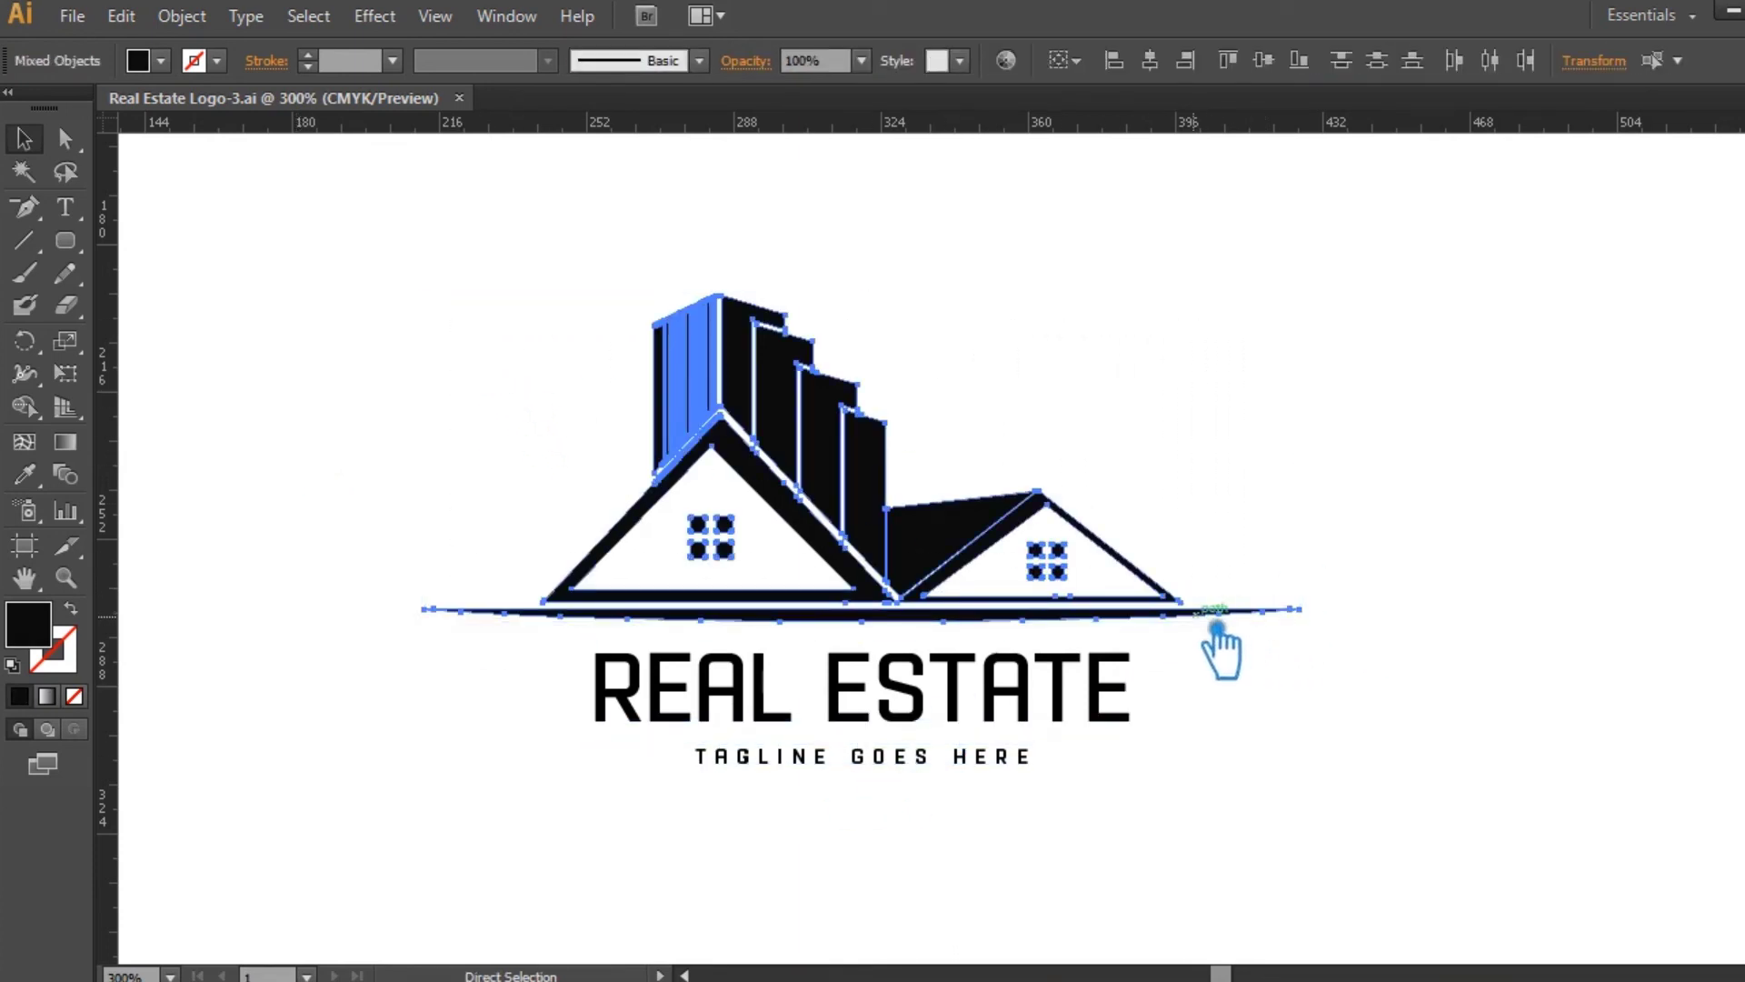
pyautogui.hotkey('ctrl', 'g')
# - Fill the grouped building artwork with a muted medium green and deselect it
pyautogui.doubleClick(63, 648)
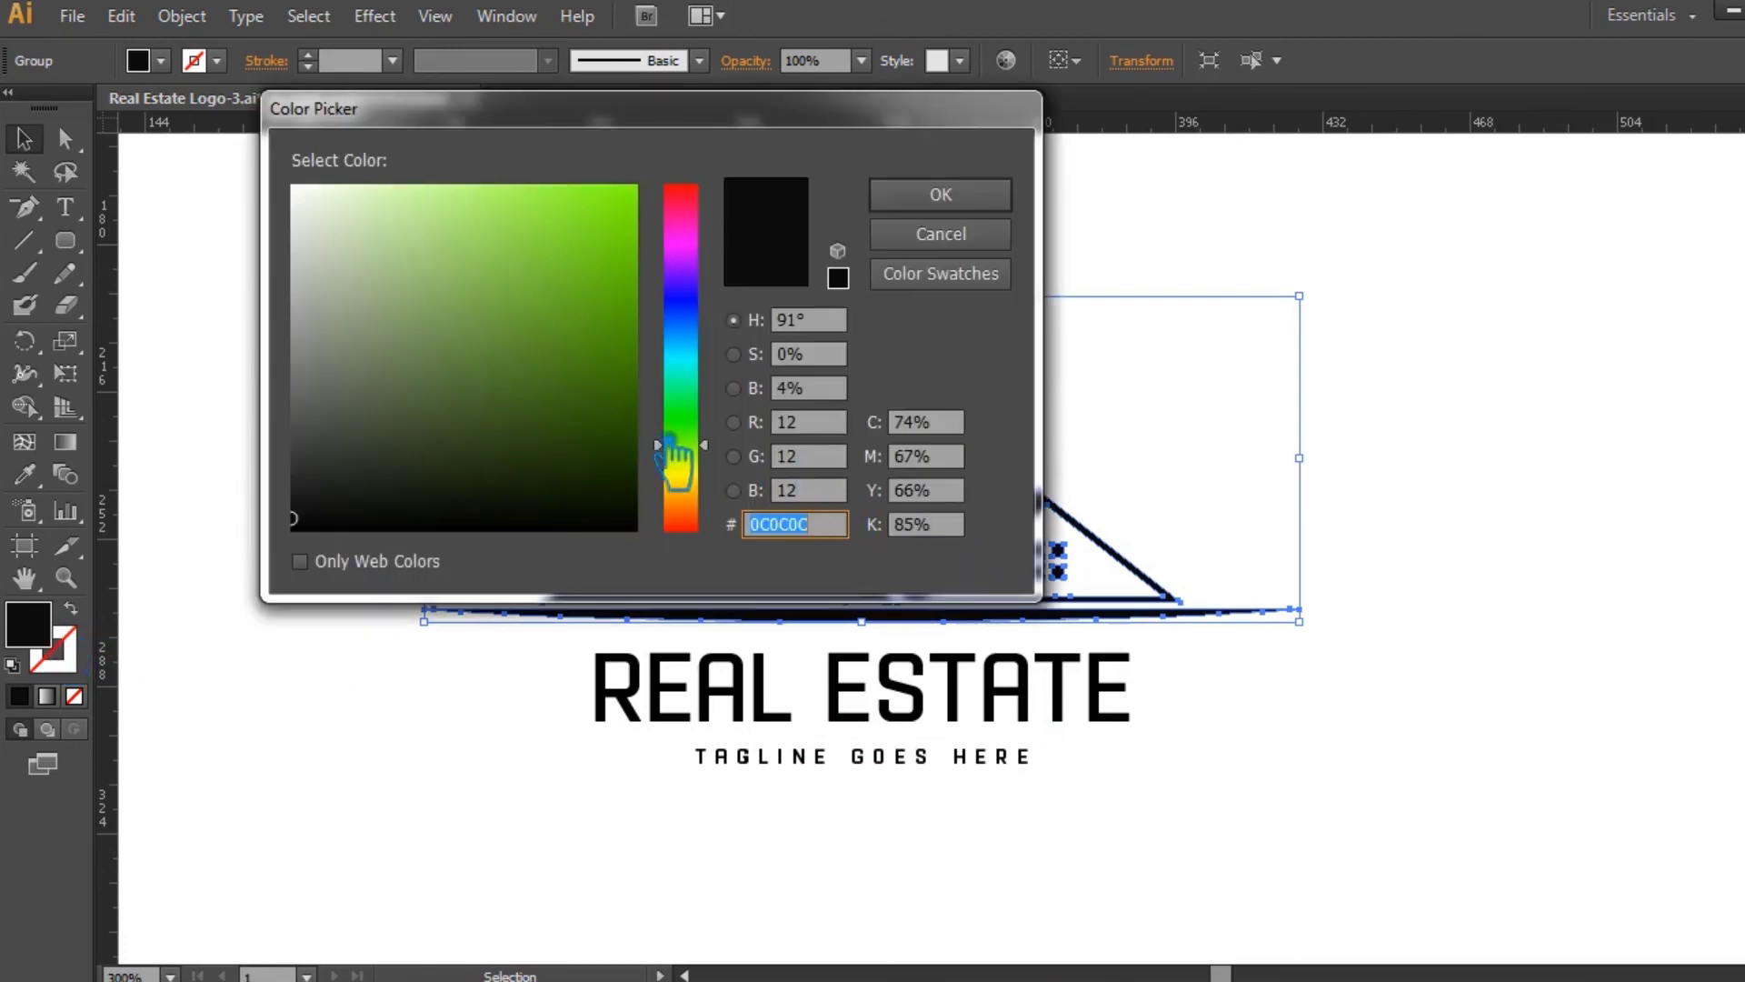
pyautogui.click(568, 289)
pyautogui.click(700, 453)
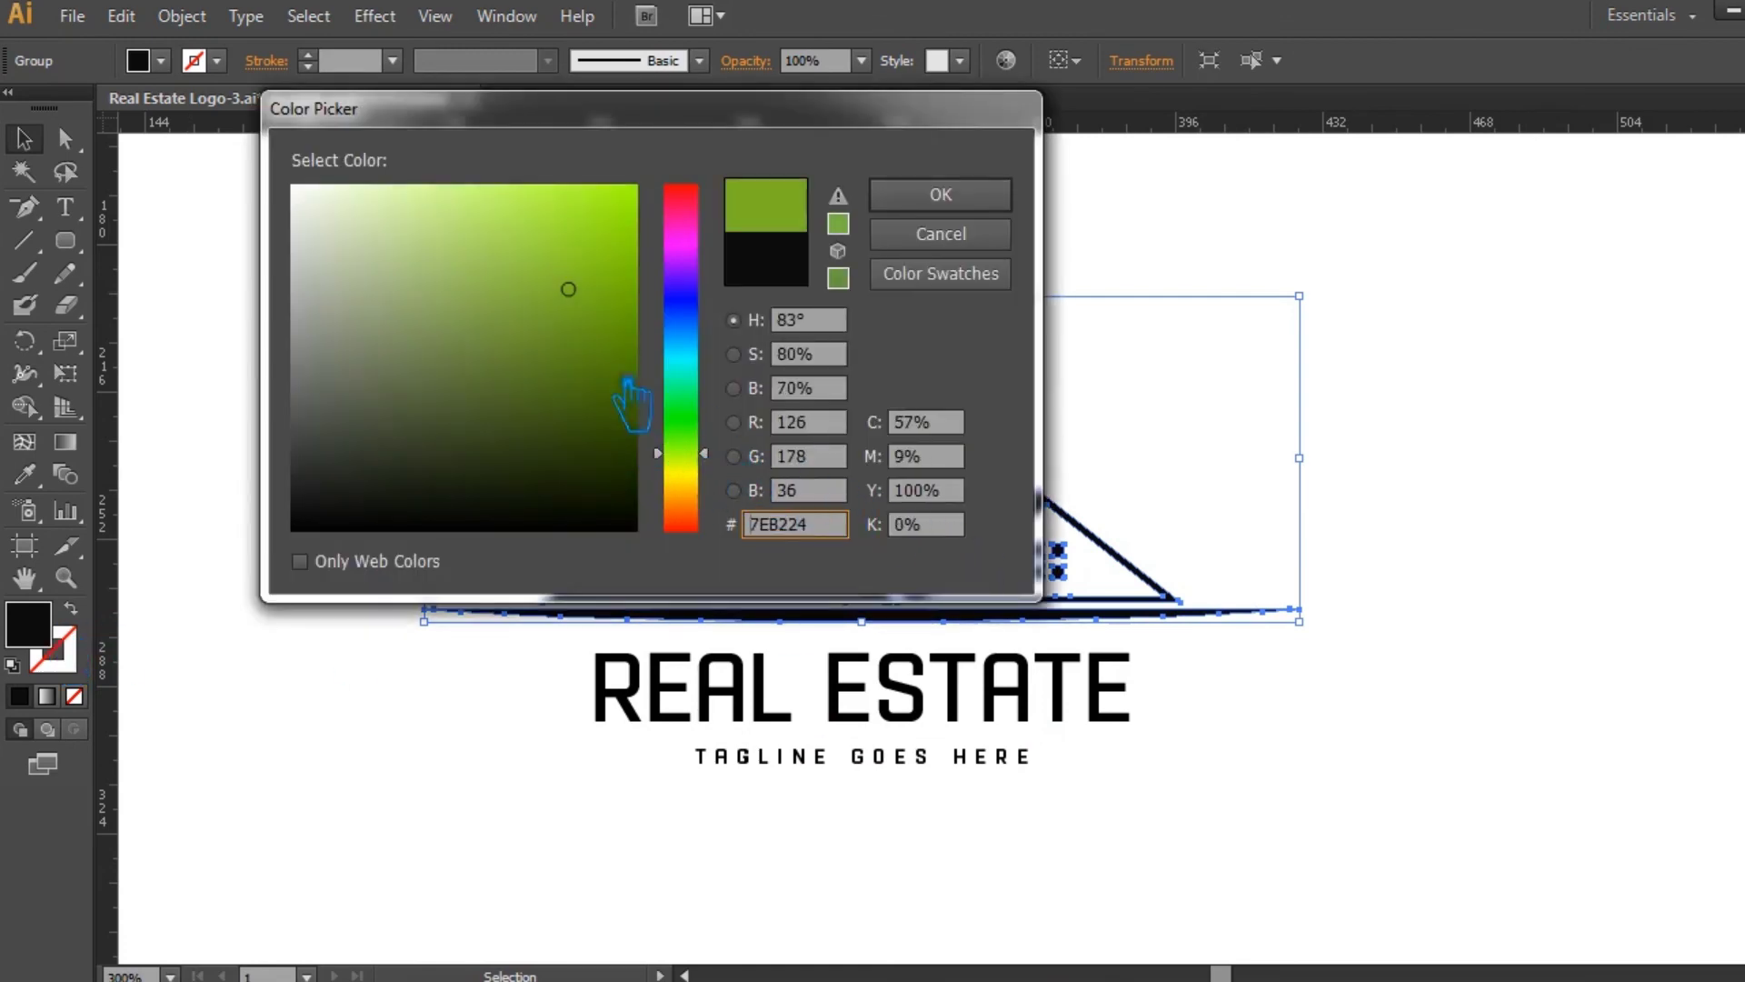
pyautogui.click(584, 351)
pyautogui.click(991, 198)
pyautogui.click(1617, 448)
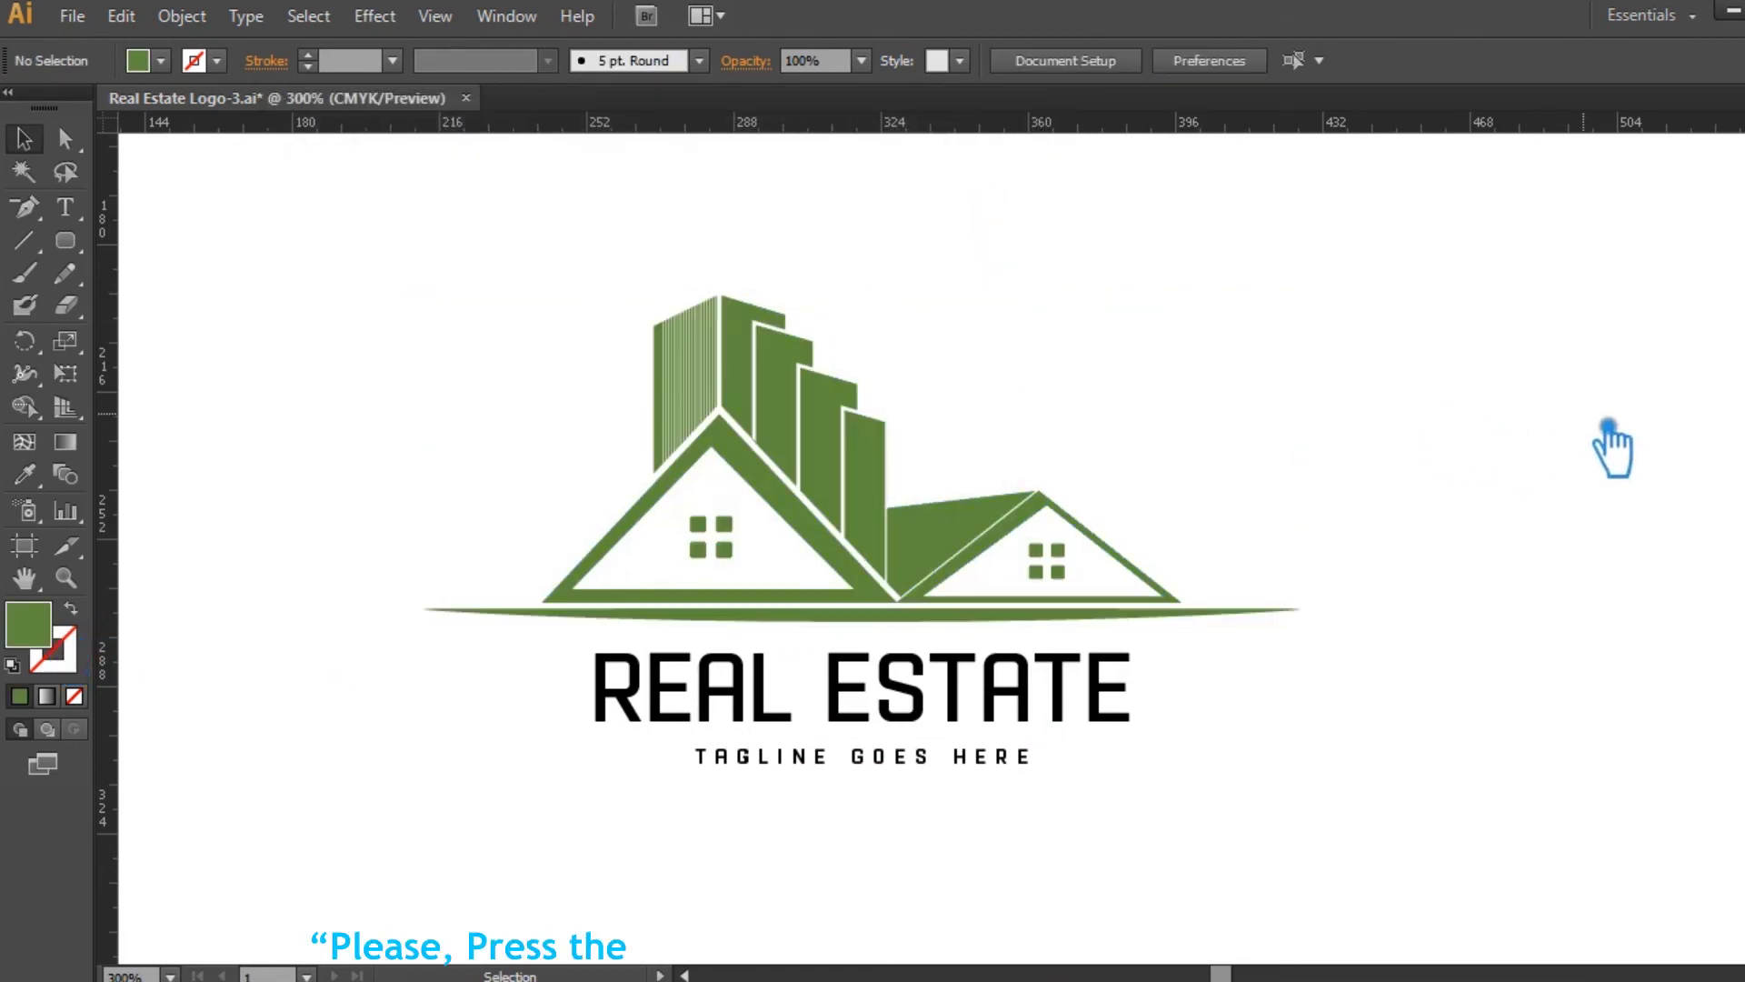
# - Change the fill of the grouped building artwork to the olive green #759E1B and deselect it
pyautogui.click(896, 525)
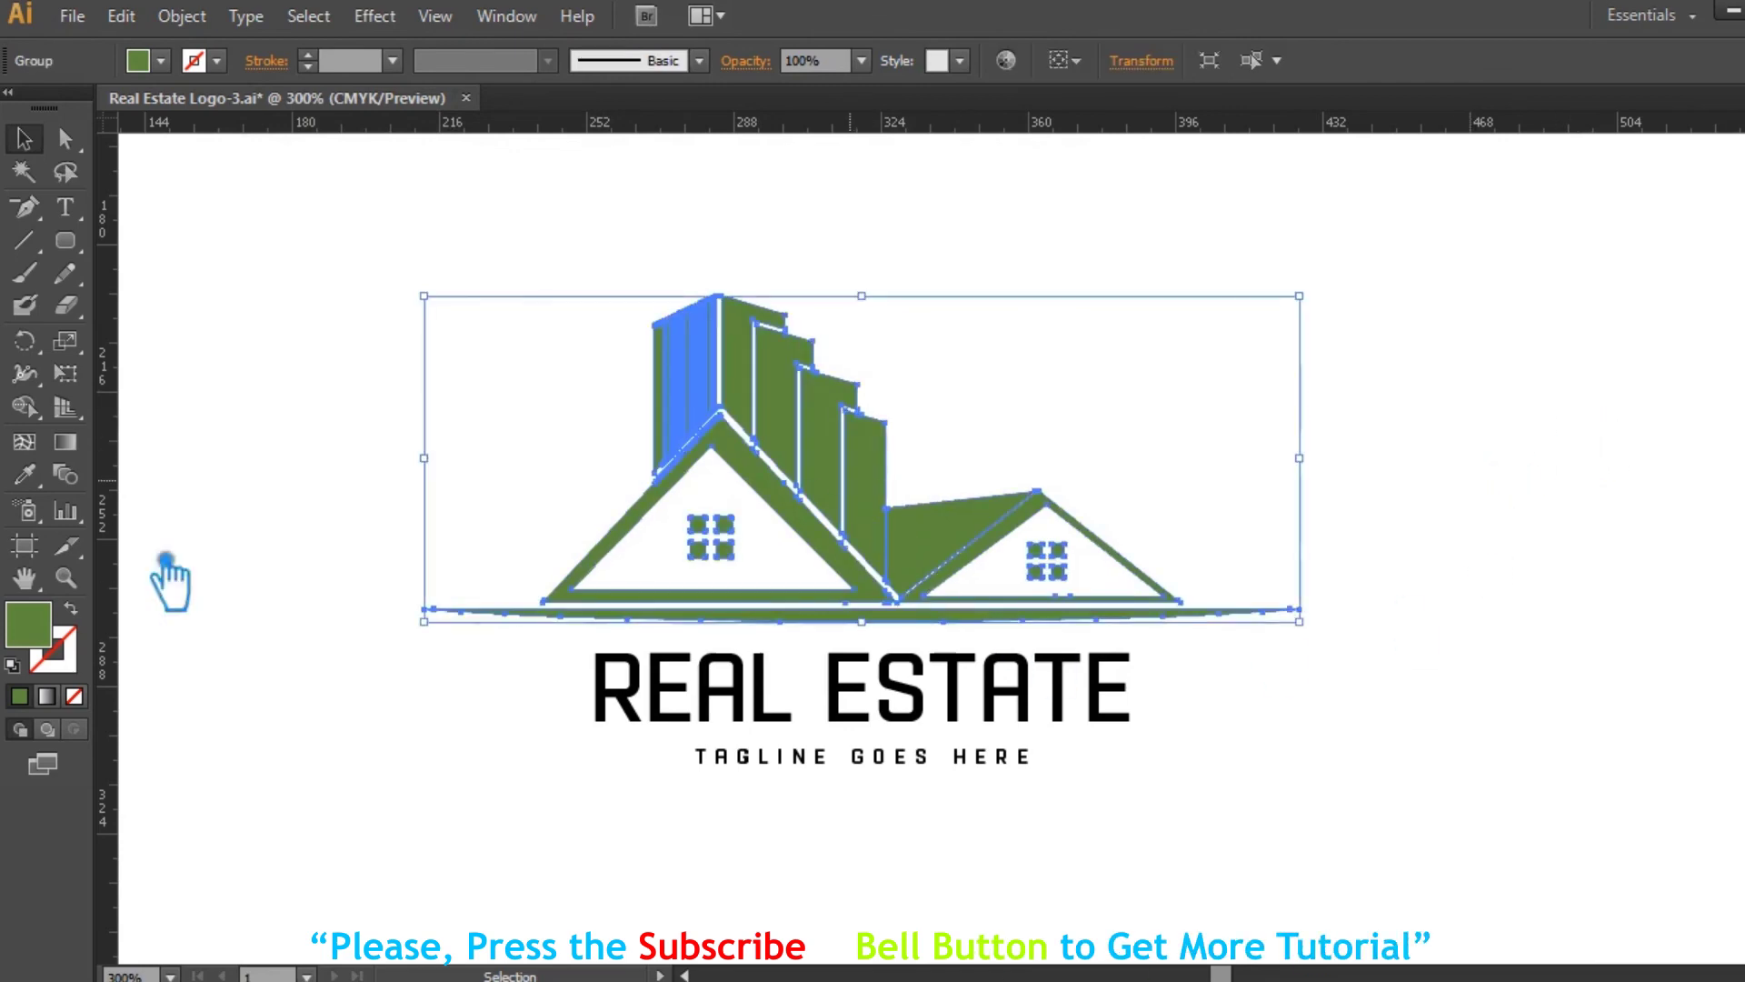
pyautogui.doubleClick(41, 639)
pyautogui.click(578, 319)
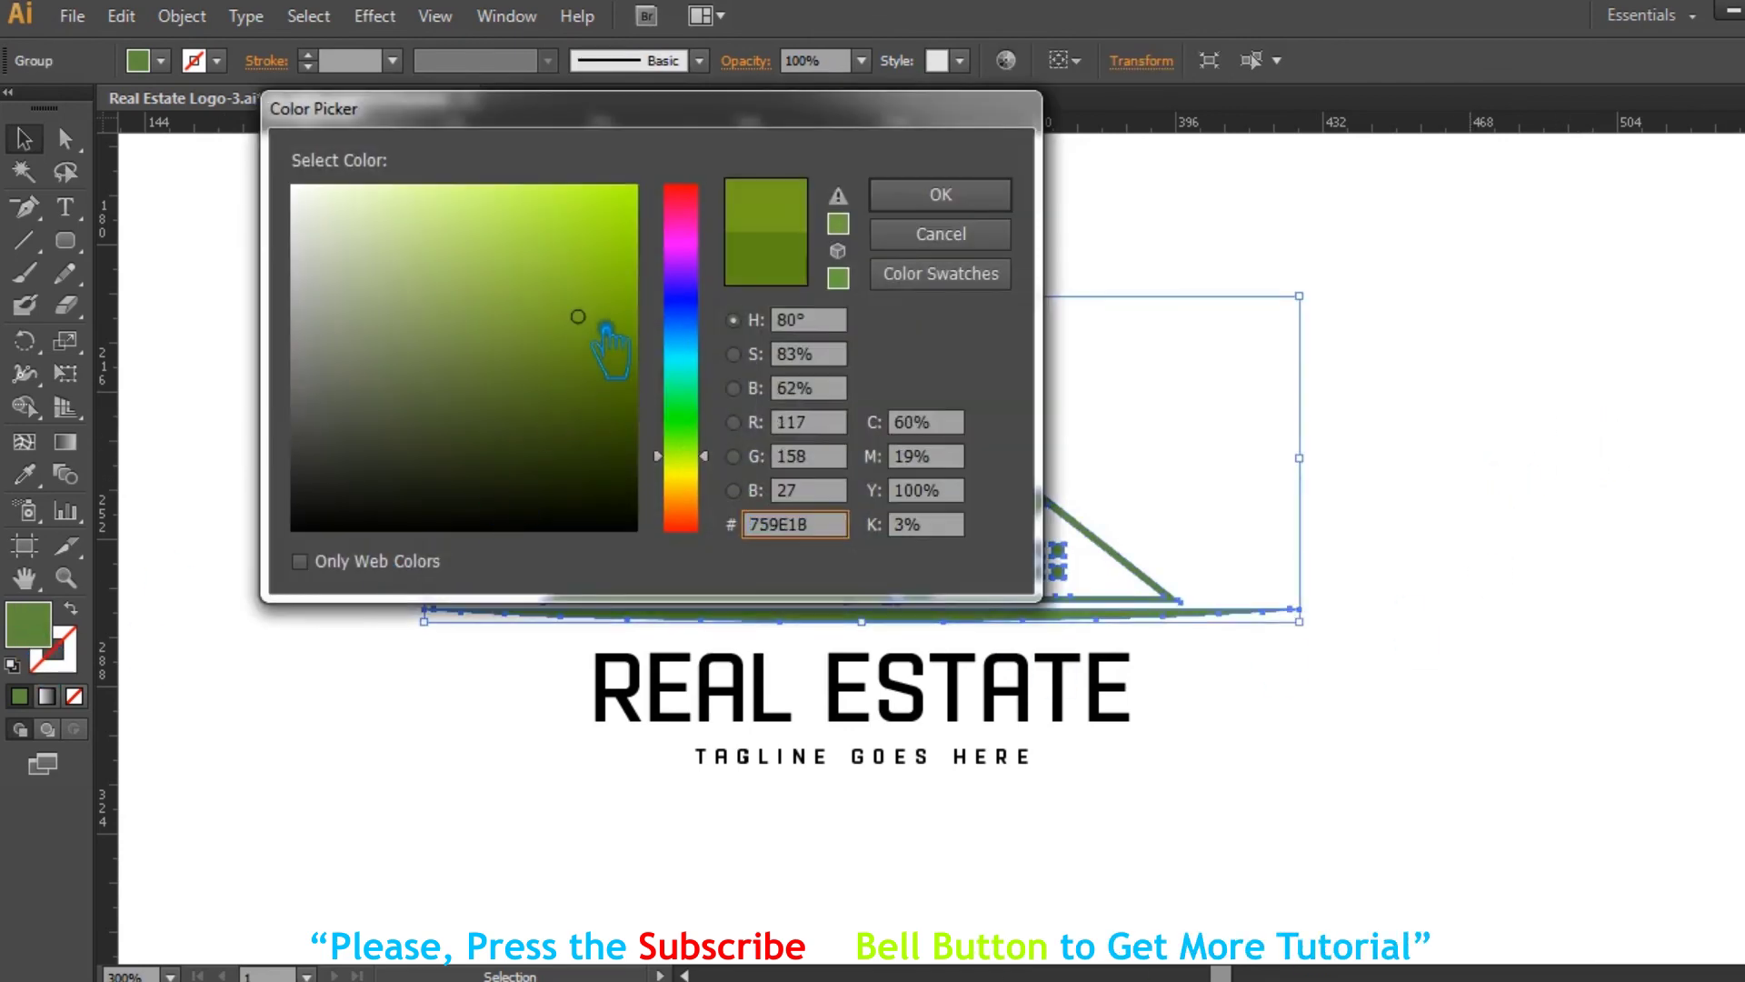
pyautogui.click(939, 194)
pyautogui.click(1477, 479)
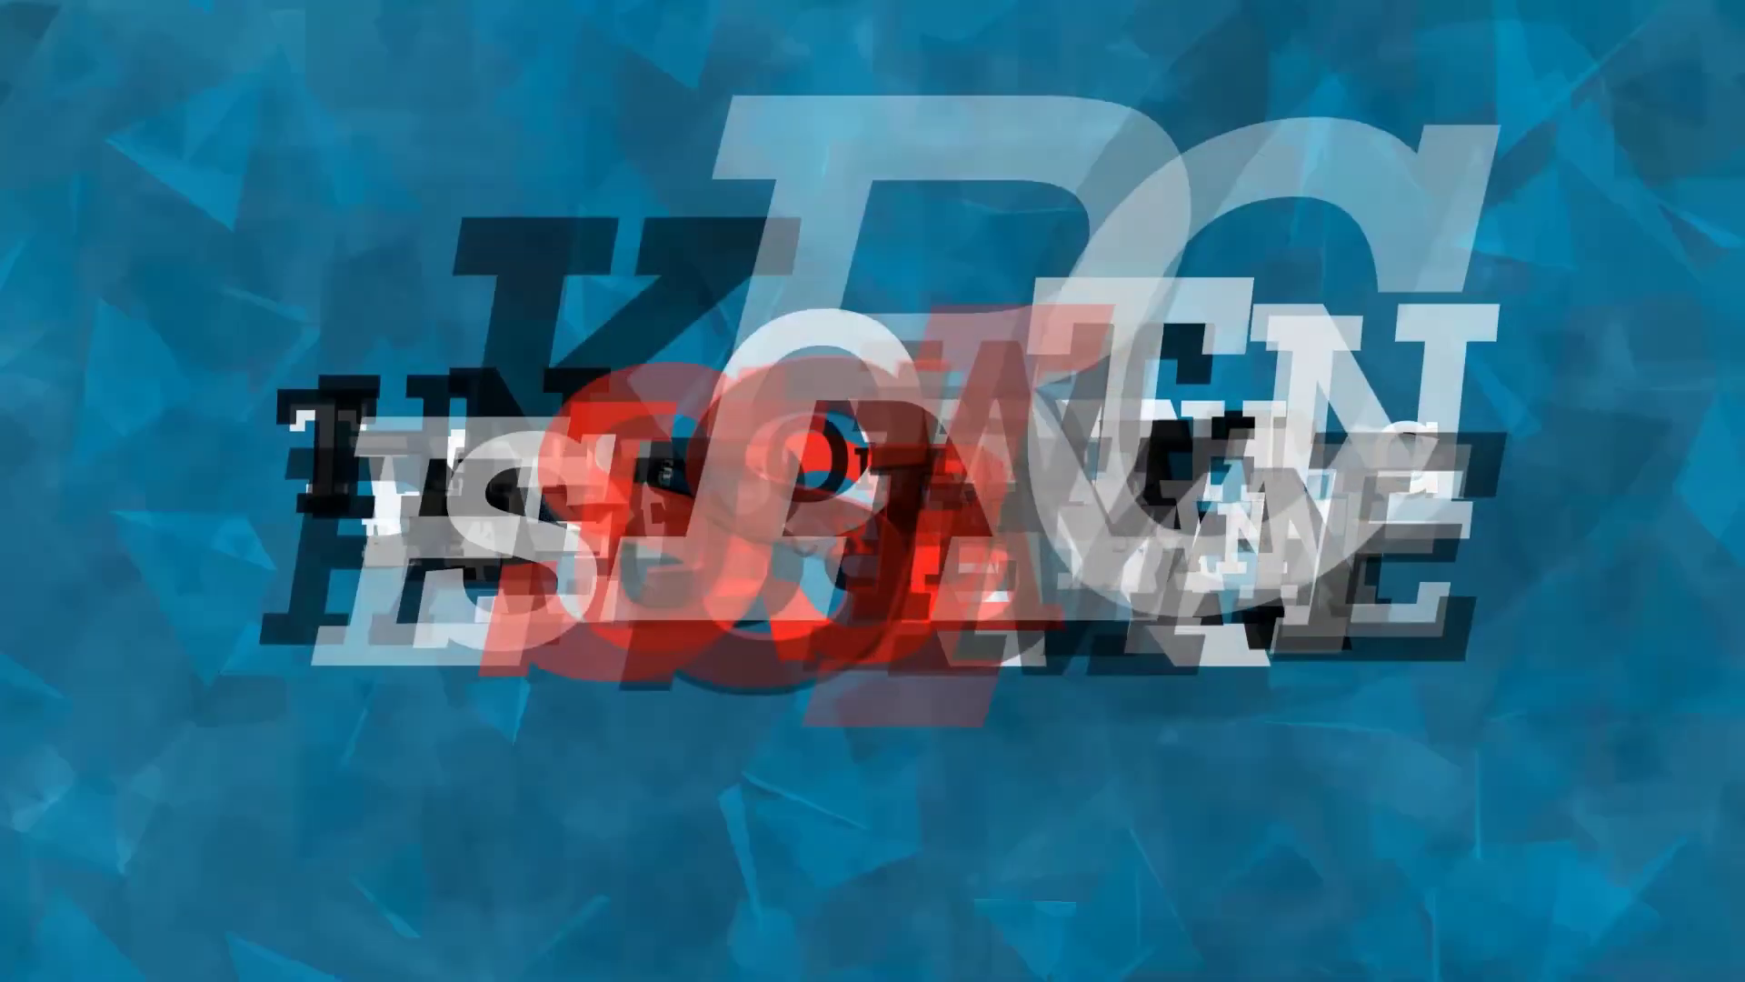